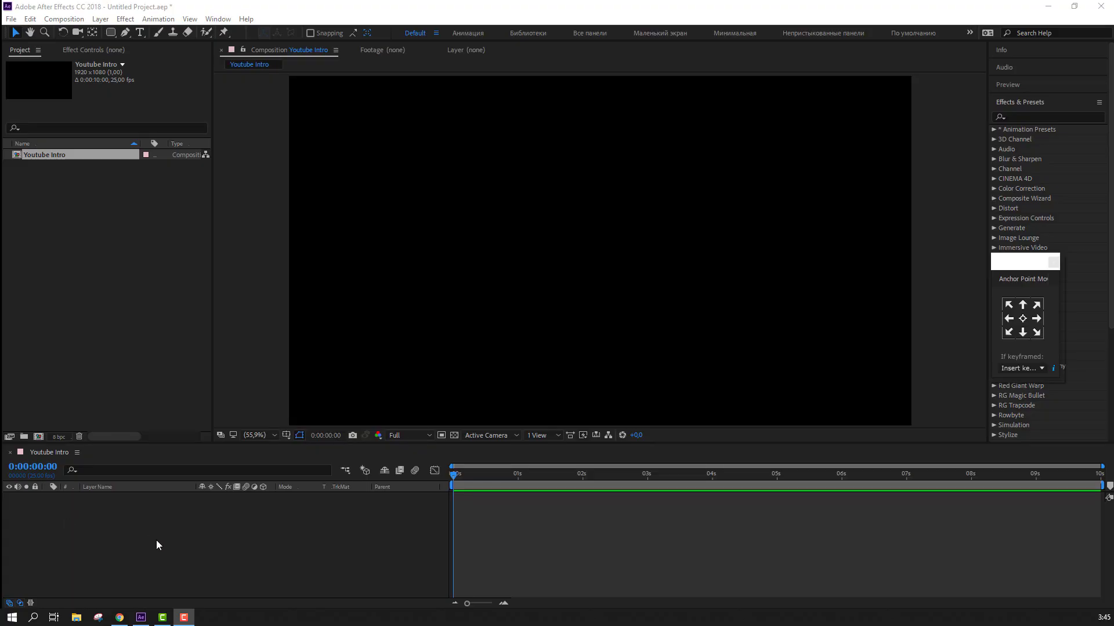
- Draw a rounded rectangle in the middle of the Youtube Intro composition with the Rounded Rectangle tool
{"action": "left_click", "coordinate": [108, 34]}
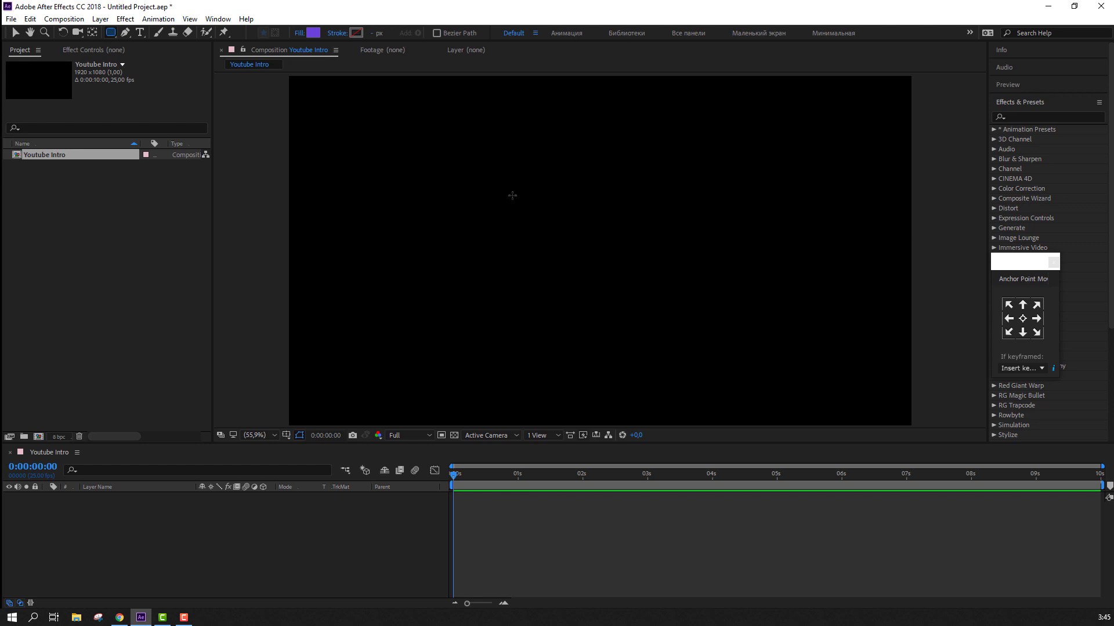
{"action": "left_click_drag", "start_coordinate": [510, 177], "coordinate": [689, 293]}
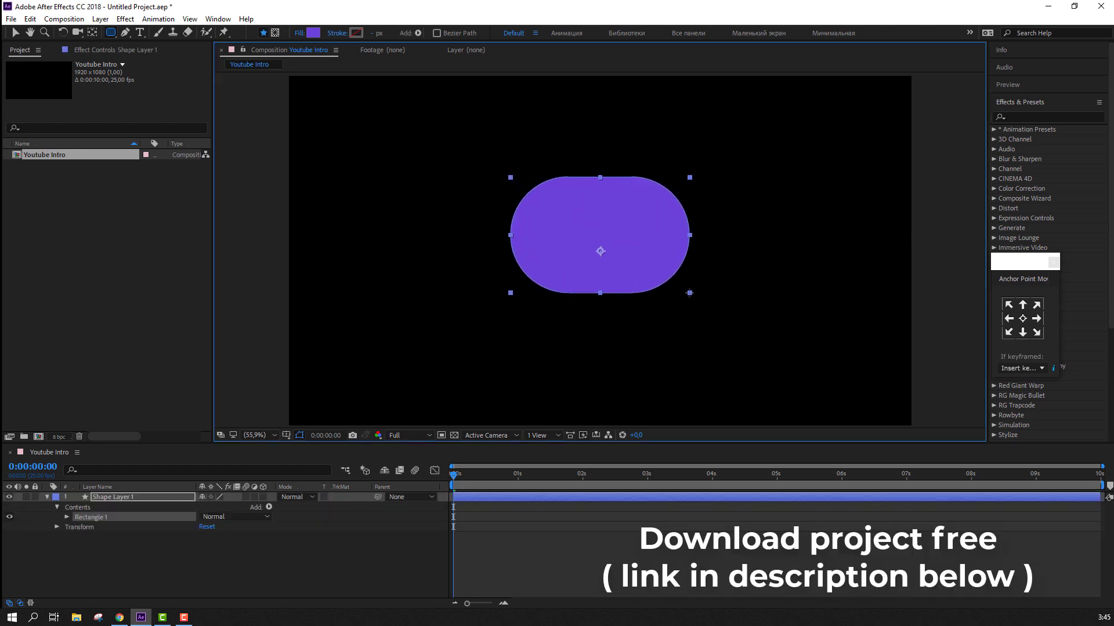
{"action": "left_click", "coordinate": [119, 618]}
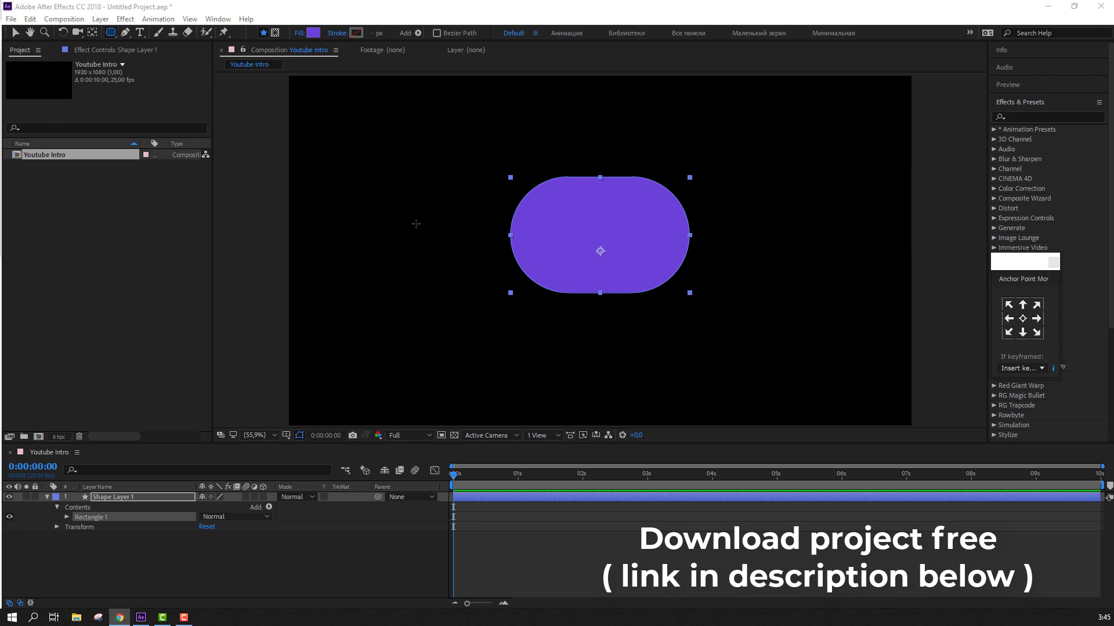
- Change the rectangle's fill to a lighter coral red (FA4A4A), starting from hex FF0000
{"action": "left_click", "coordinate": [141, 617]}
{"action": "left_click", "coordinate": [406, 33]}
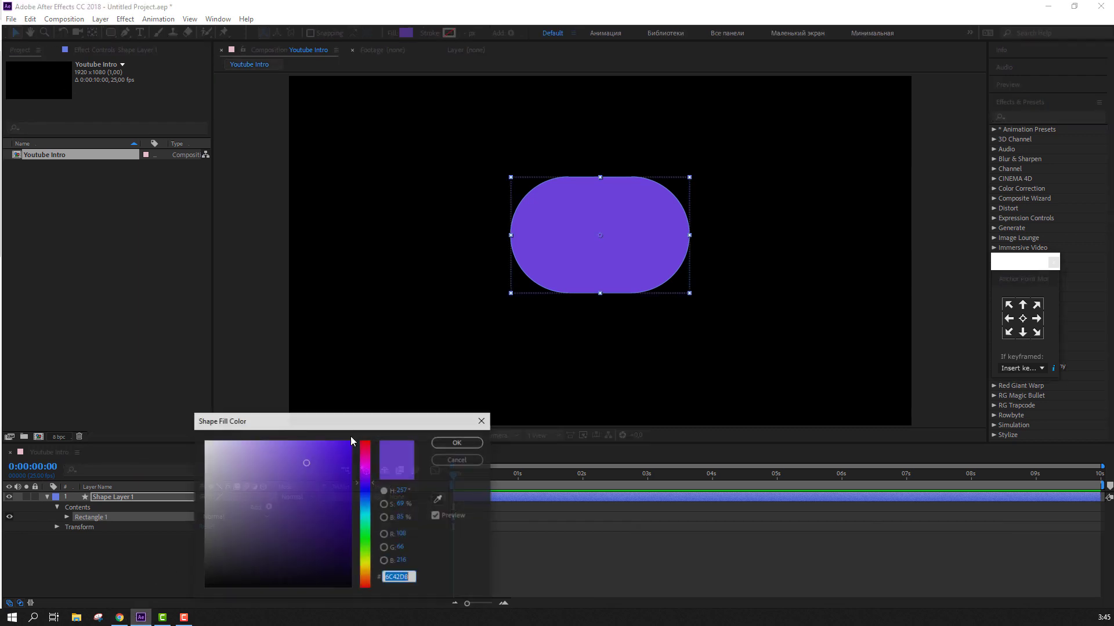
{"action": "type", "text": "FF0000"}
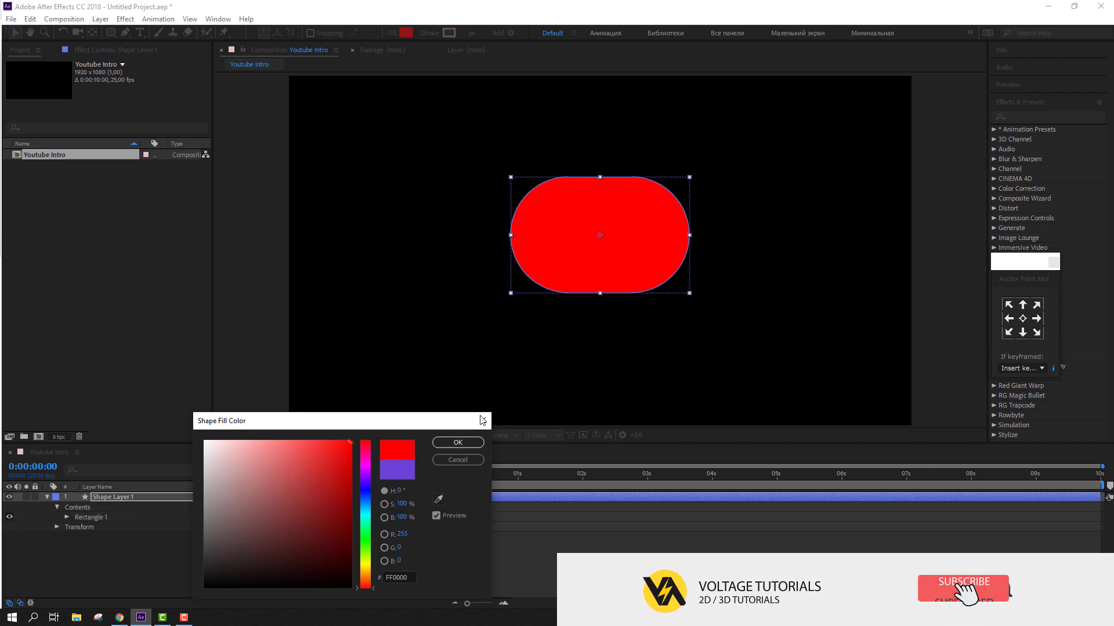
{"action": "mouse_move", "coordinate": [324, 440]}
{"action": "left_mouse_down"}
{"action": "mouse_move", "coordinate": [285, 439]}
{"action": "mouse_move", "coordinate": [308, 443]}
{"action": "left_mouse_up"}
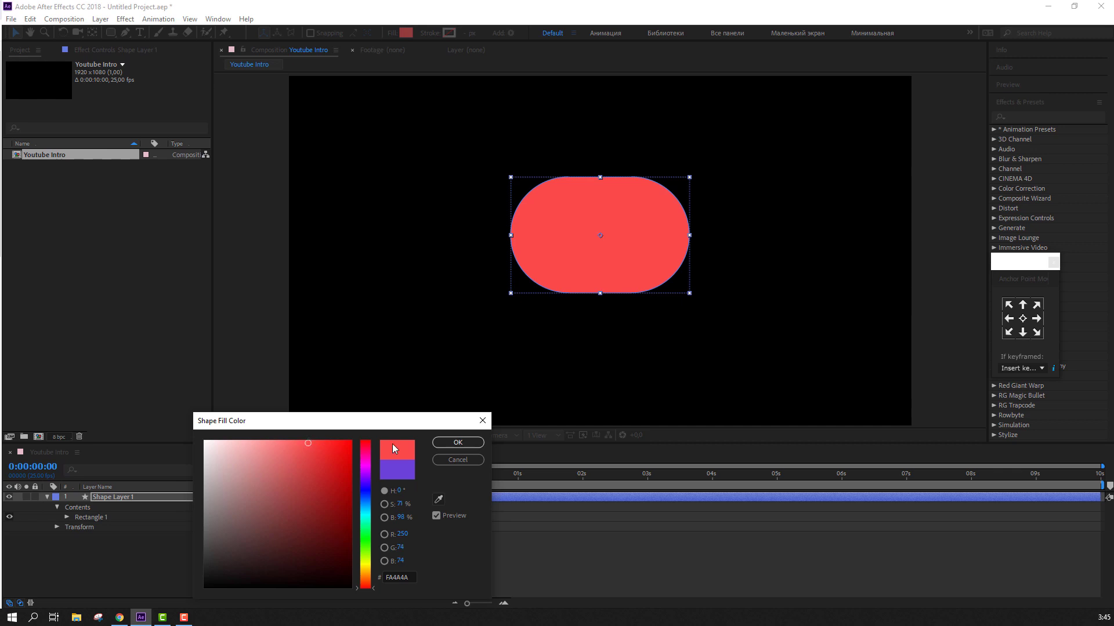
{"action": "left_click", "coordinate": [453, 446]}
{"action": "left_click", "coordinate": [66, 517]}
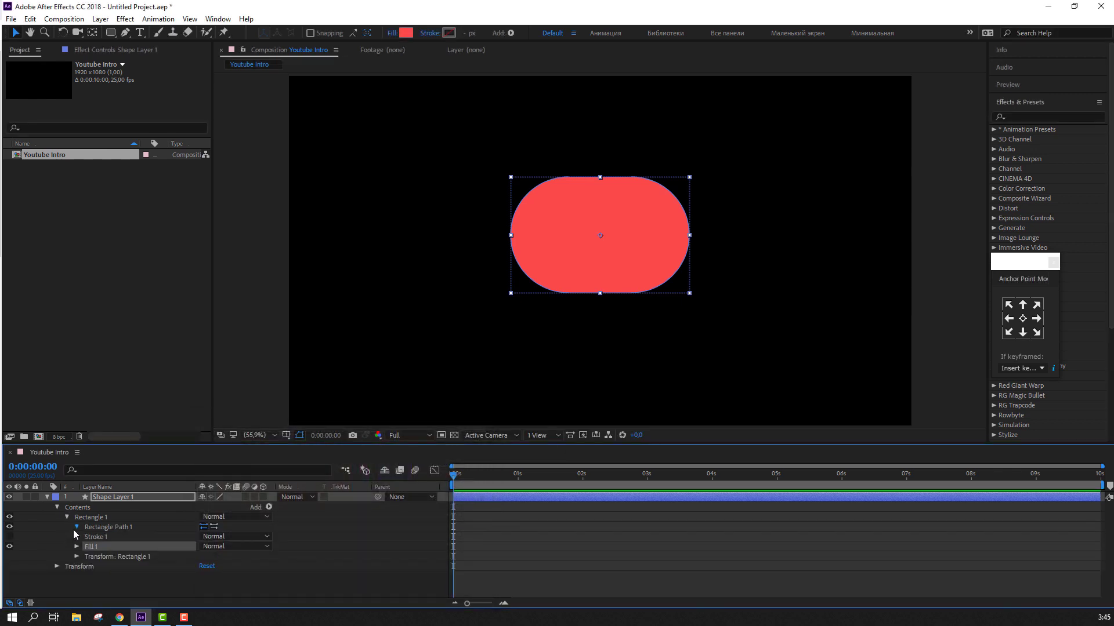
- Set the Rectangle Path 1 corner Roundness to 60
{"action": "left_click", "coordinate": [76, 527]}
{"action": "mouse_move", "coordinate": [203, 556]}
{"action": "left_mouse_down"}
{"action": "mouse_move", "coordinate": [49, 554]}
{"action": "mouse_move", "coordinate": [79, 551]}
{"action": "left_mouse_up"}
{"action": "left_click", "coordinate": [339, 572]}
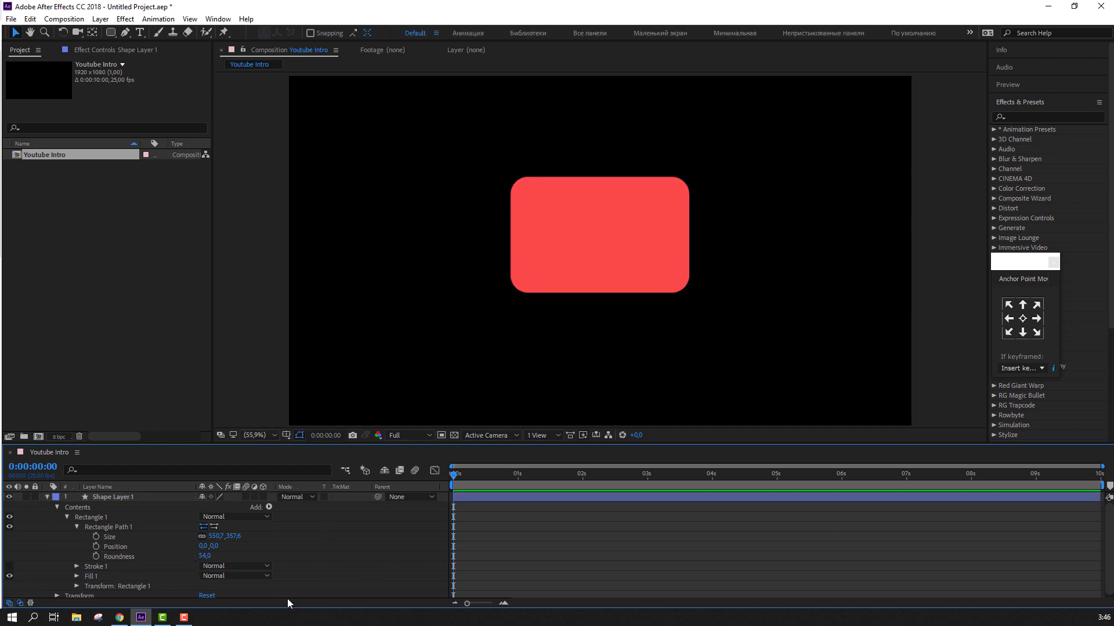
{"action": "left_click", "coordinate": [214, 568]}
{"action": "left_click", "coordinate": [204, 555]}
{"action": "type", "text": "60"}
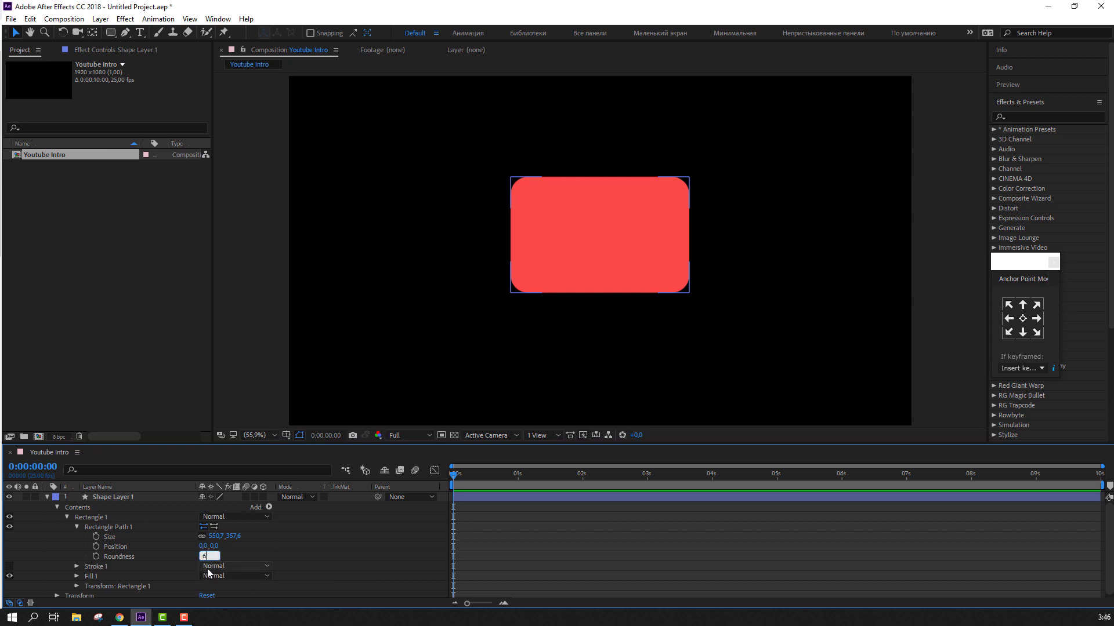
{"action": "key", "text": "Return"}
- Increase the rectangle's corner Roundness to 70 and preview the rounder corners
{"action": "left_click", "coordinate": [385, 265]}
{"action": "key", "text": "comma"}
{"action": "left_click", "coordinate": [230, 556]}
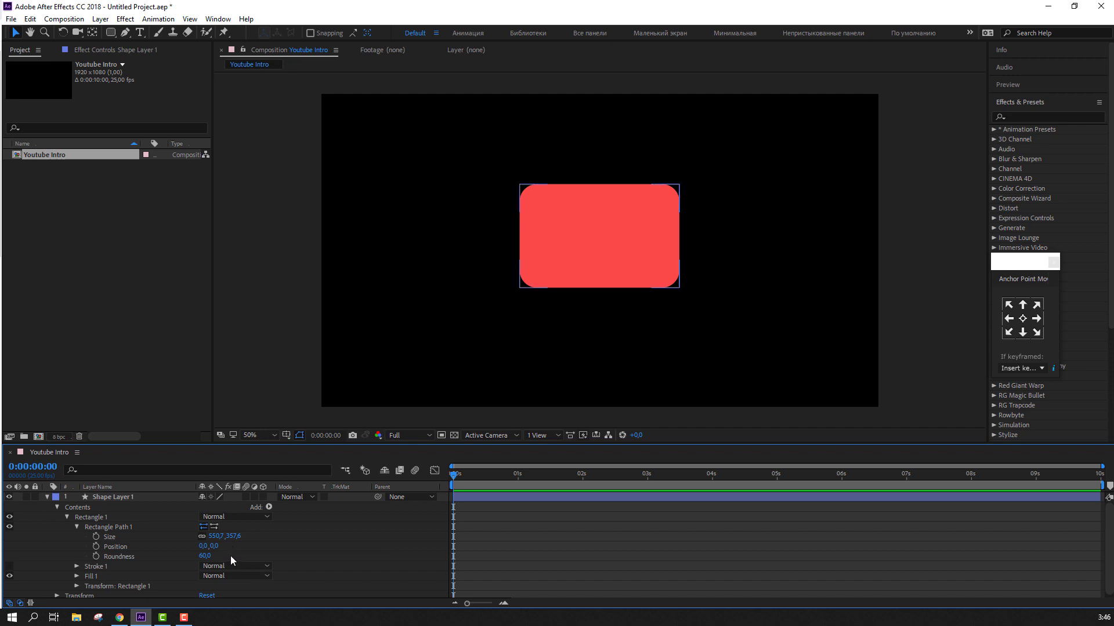
{"action": "left_click", "coordinate": [210, 556]}
{"action": "type", "text": "70"}
{"action": "key", "text": "Return"}
{"action": "left_click", "coordinate": [290, 326]}
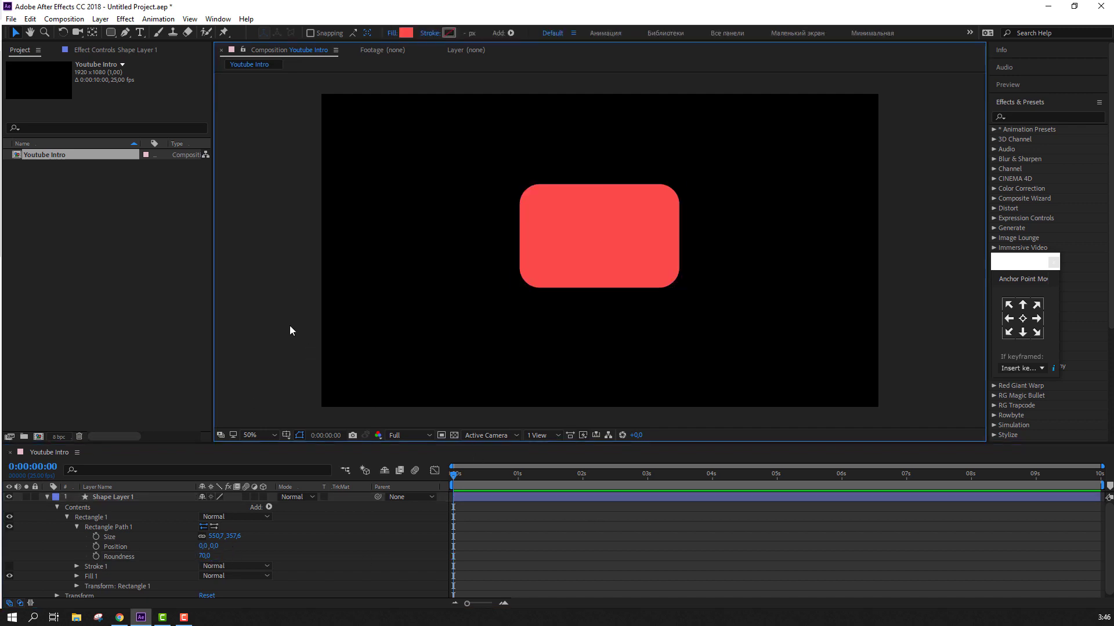
- Collapse the shape layer and rename it to Red
{"action": "left_click", "coordinate": [75, 514]}
{"action": "left_click", "coordinate": [46, 496]}
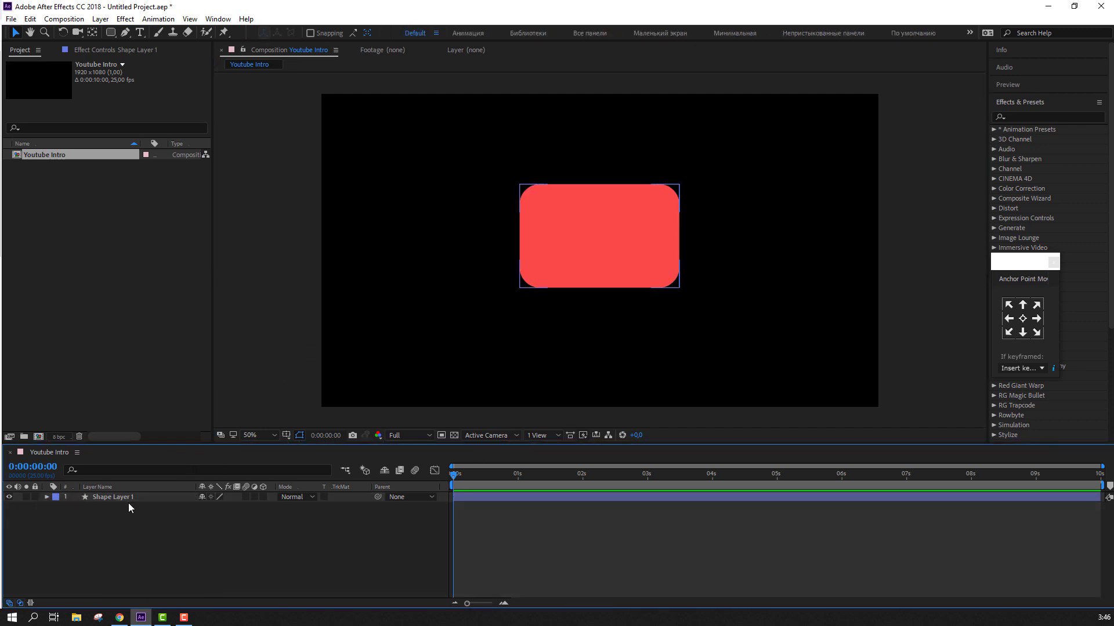
{"action": "left_click", "coordinate": [134, 501]}
{"action": "key", "text": "Return"}
{"action": "type", "text": "Red"}
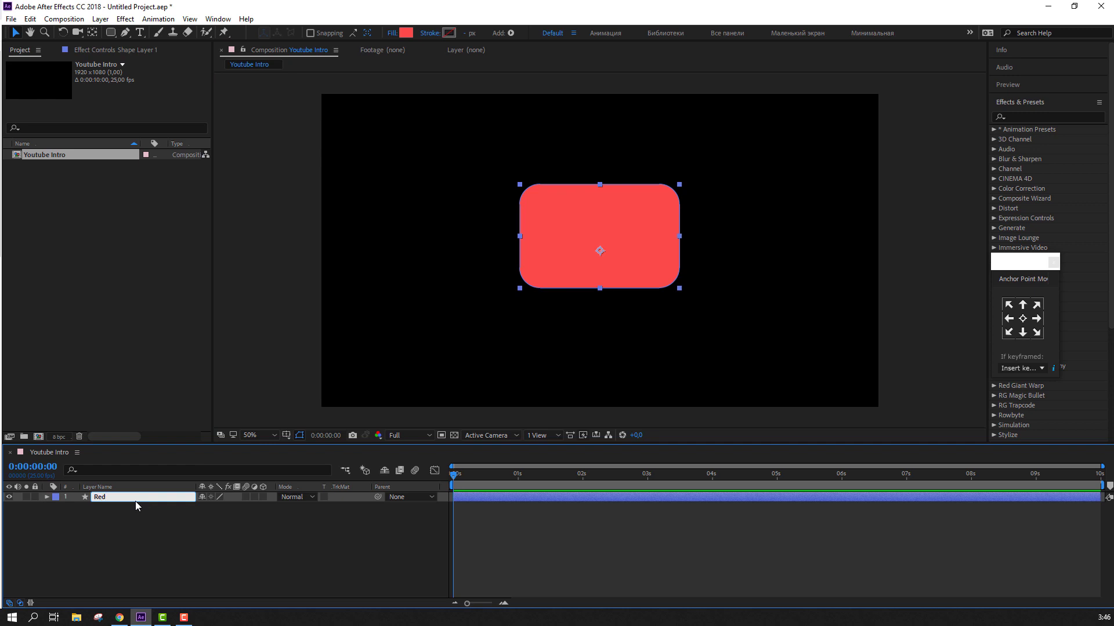
{"action": "key", "text": "Return"}
{"action": "left_click", "coordinate": [224, 539]}
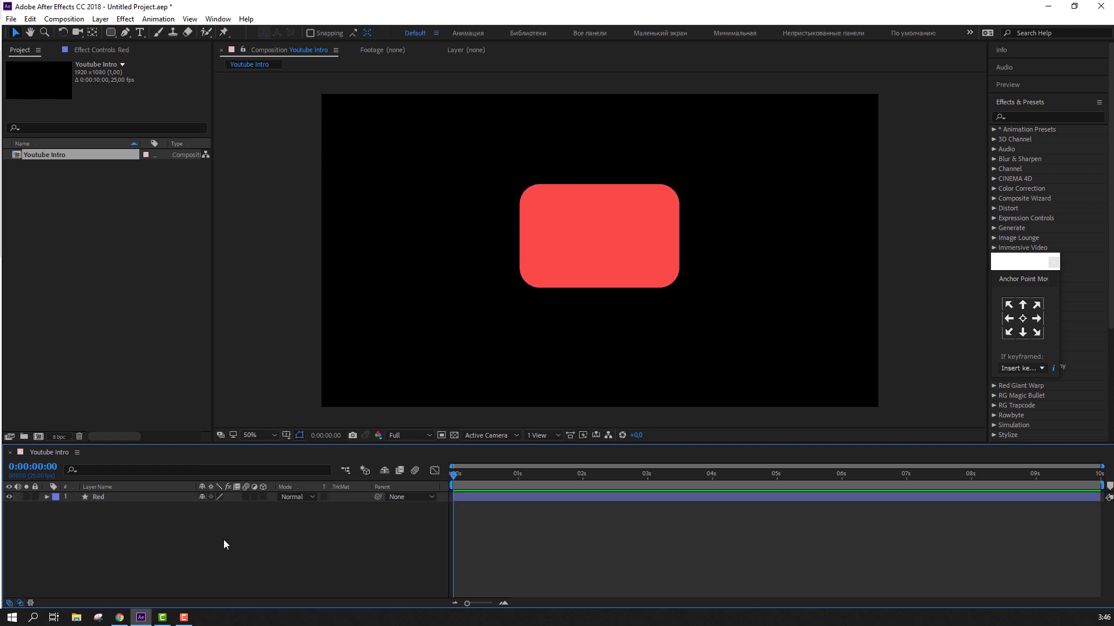
{"action": "left_click", "coordinate": [125, 32]}
- Draw a closed three-point play triangle over the red rectangle with the Pen tool
{"action": "key", "text": "period"}
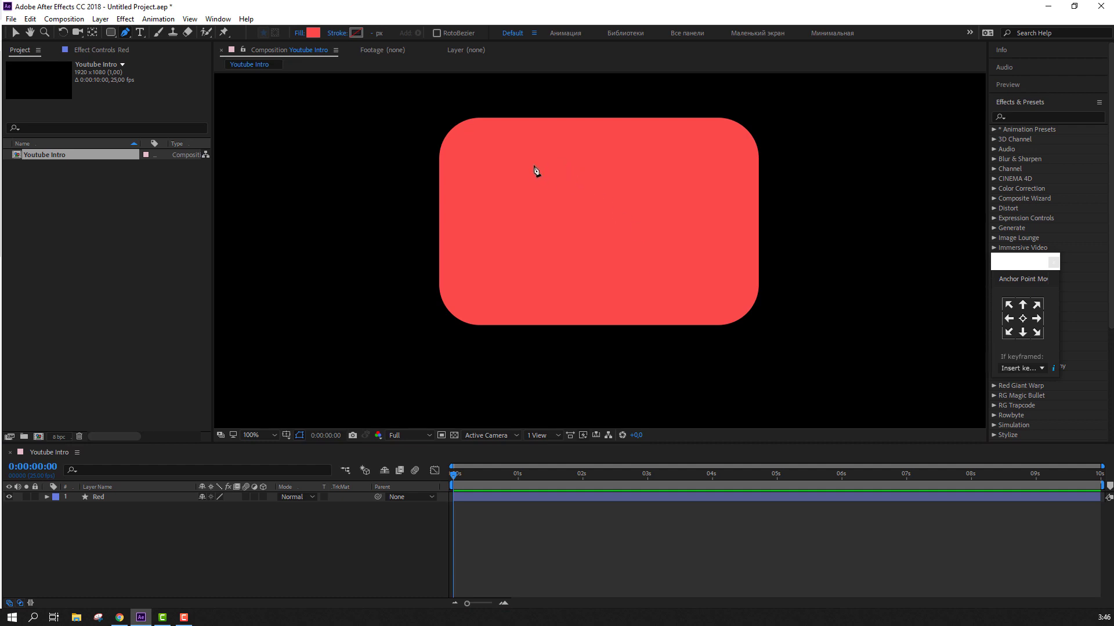
{"action": "left_click", "coordinate": [510, 162]}
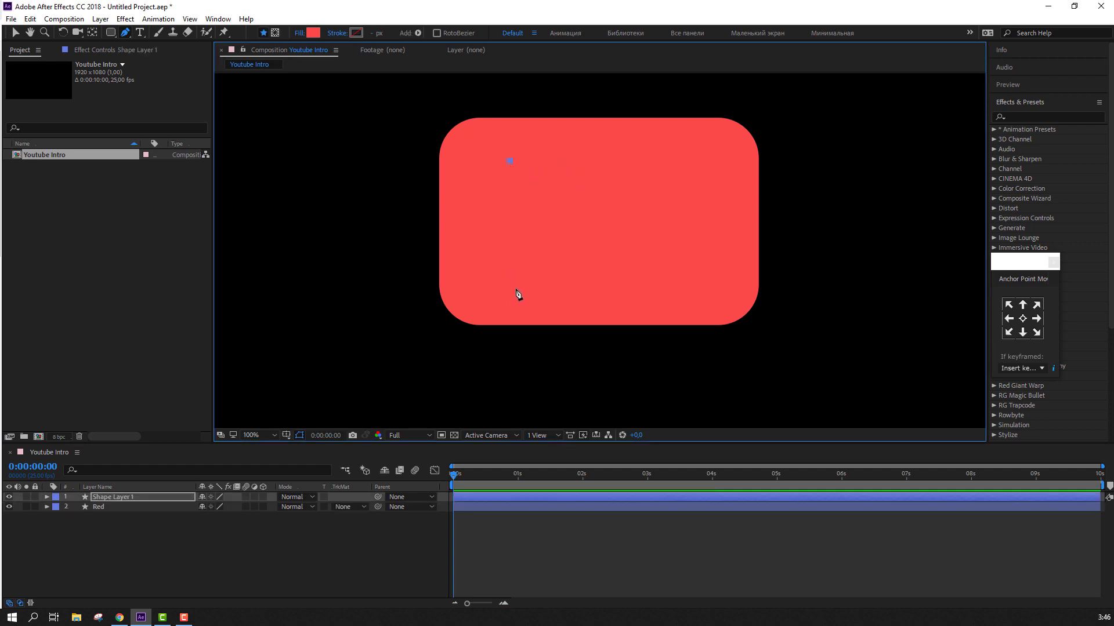
{"action": "left_click", "coordinate": [518, 287], "text": "shift"}
{"action": "left_click", "coordinate": [645, 221]}
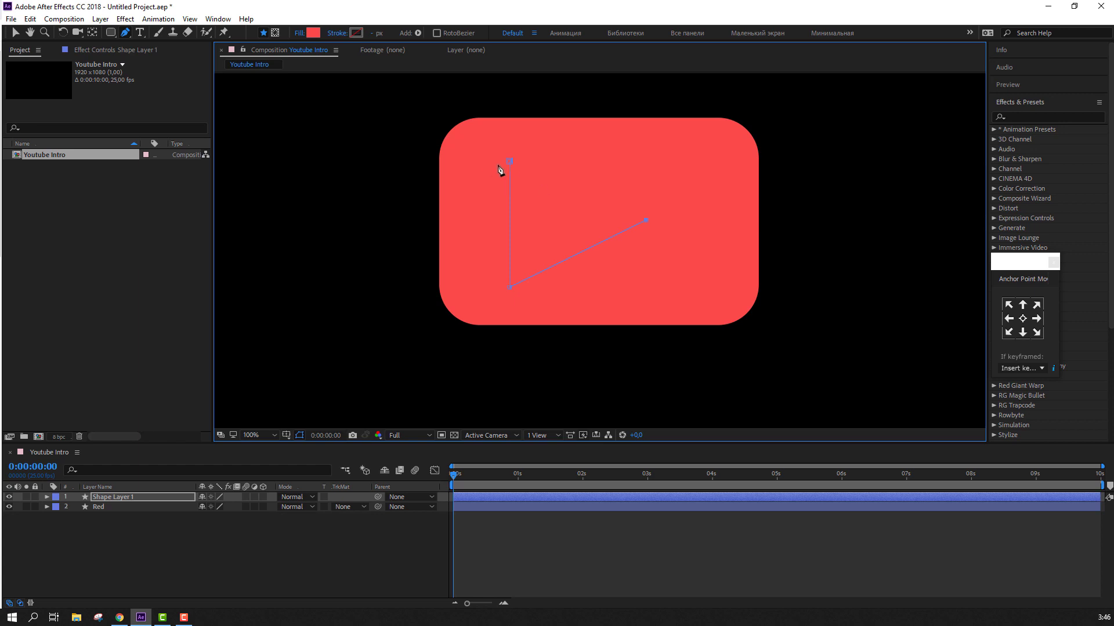
{"action": "left_click", "coordinate": [510, 161]}
{"action": "key", "text": "v"}
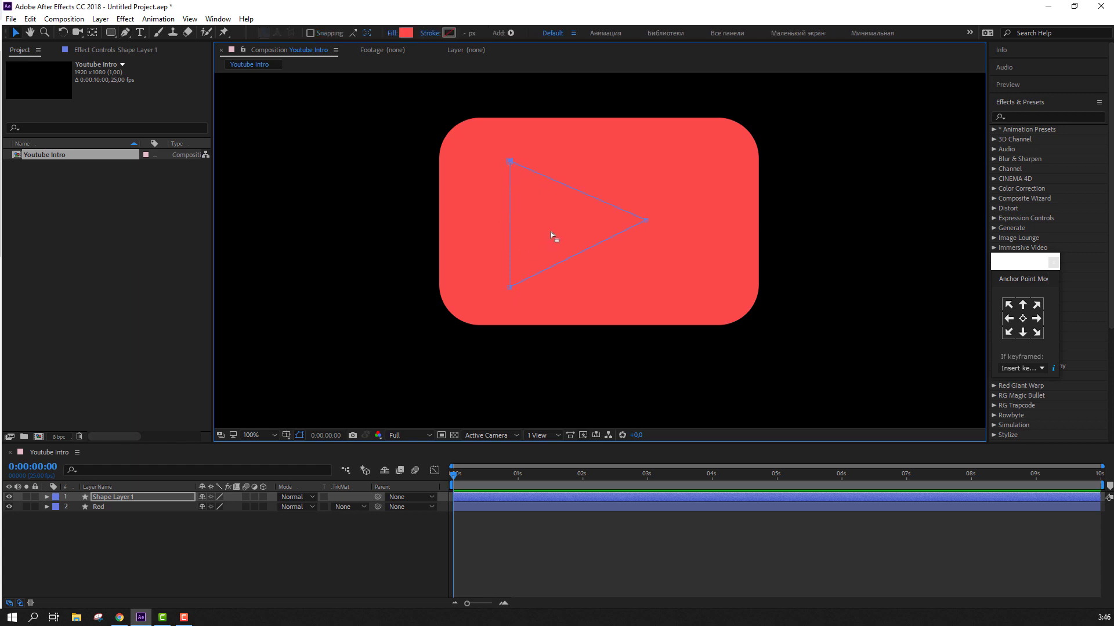
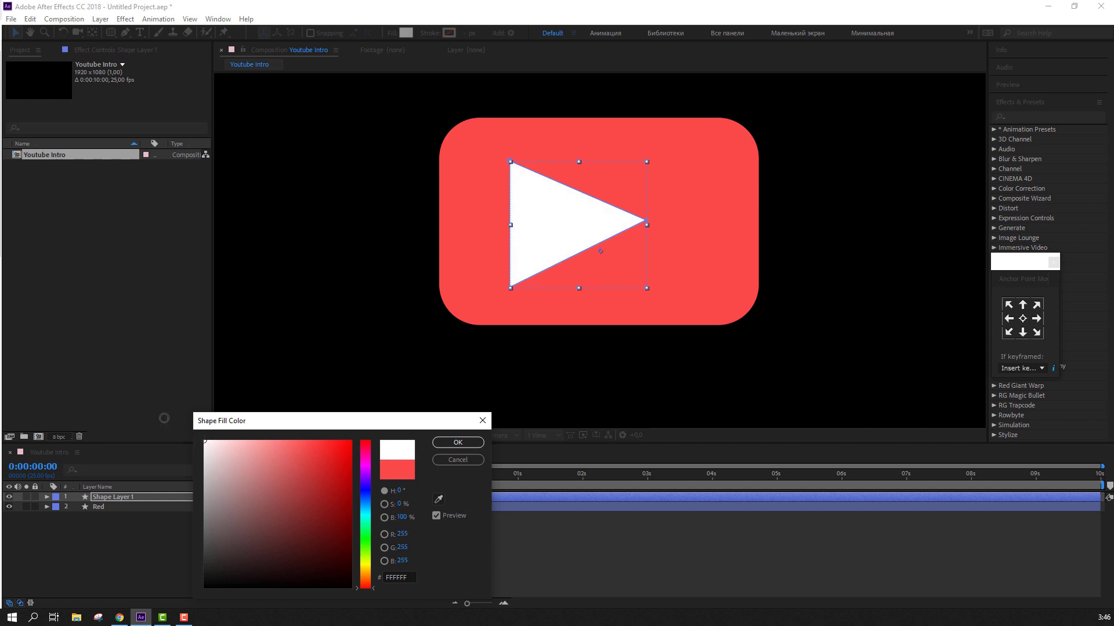
- Confirm the white triangle fill, nudge it right, and rename its layer 'Play Button'
{"action": "left_click", "coordinate": [437, 443]}
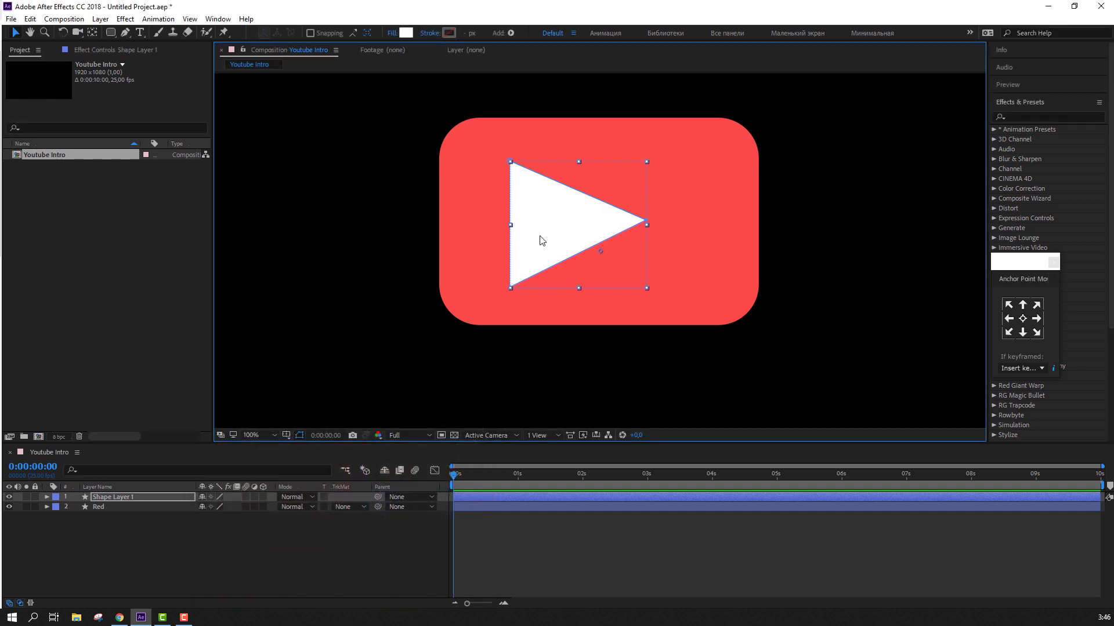
{"action": "left_click_drag", "start_coordinate": [541, 241], "coordinate": [552, 242]}
{"action": "left_click", "coordinate": [108, 498]}
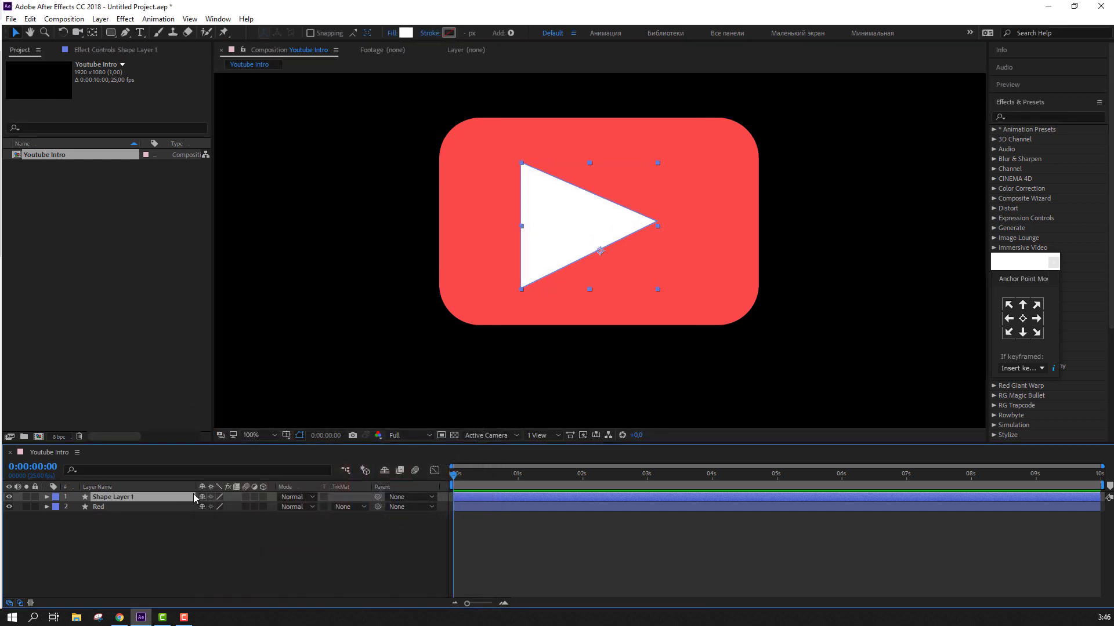
{"action": "key", "text": "Return"}
{"action": "type", "text": "Play Button"}
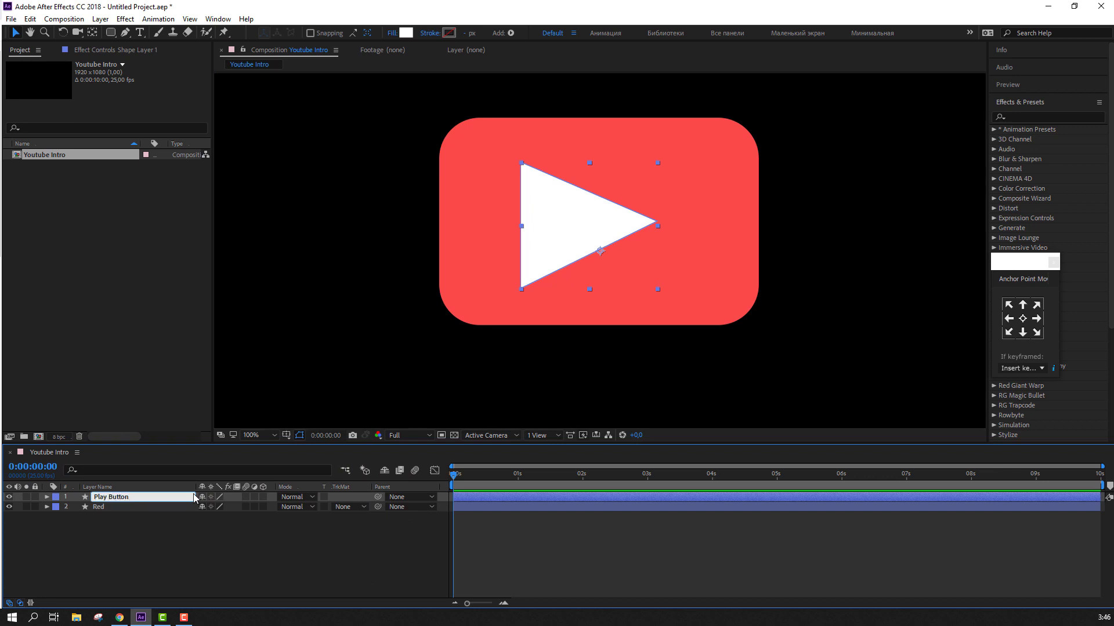
{"action": "key", "text": "Return"}
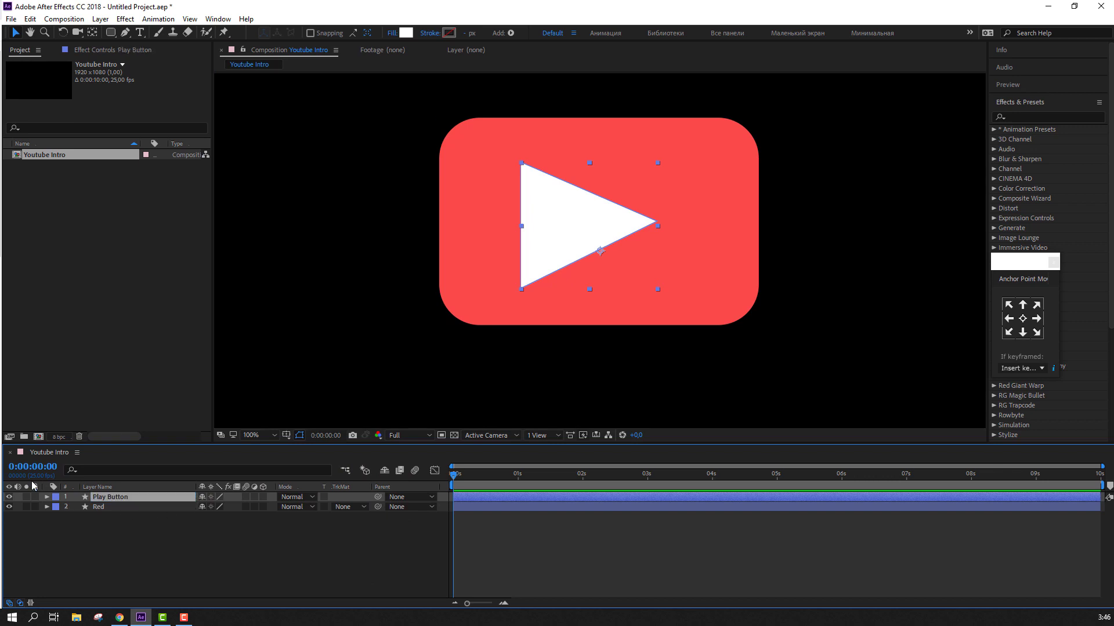
- Inspect the Play Button layer's Contents, Path 1 and Stroke 1 properties, then collapse them
{"action": "left_click", "coordinate": [46, 499]}
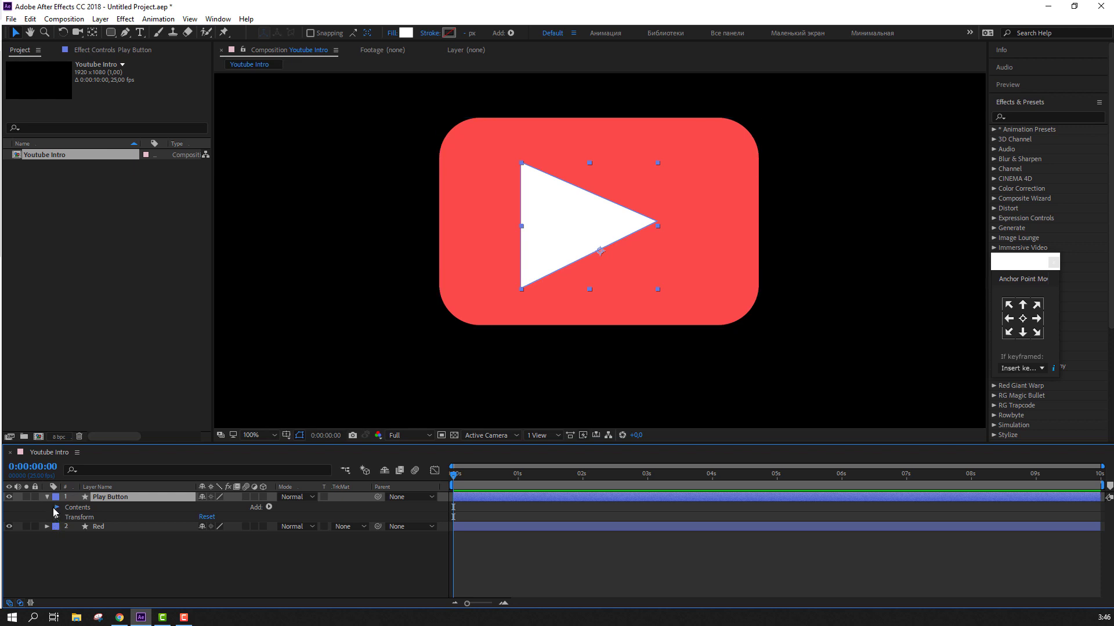
{"action": "left_click", "coordinate": [56, 507]}
{"action": "left_click", "coordinate": [67, 517]}
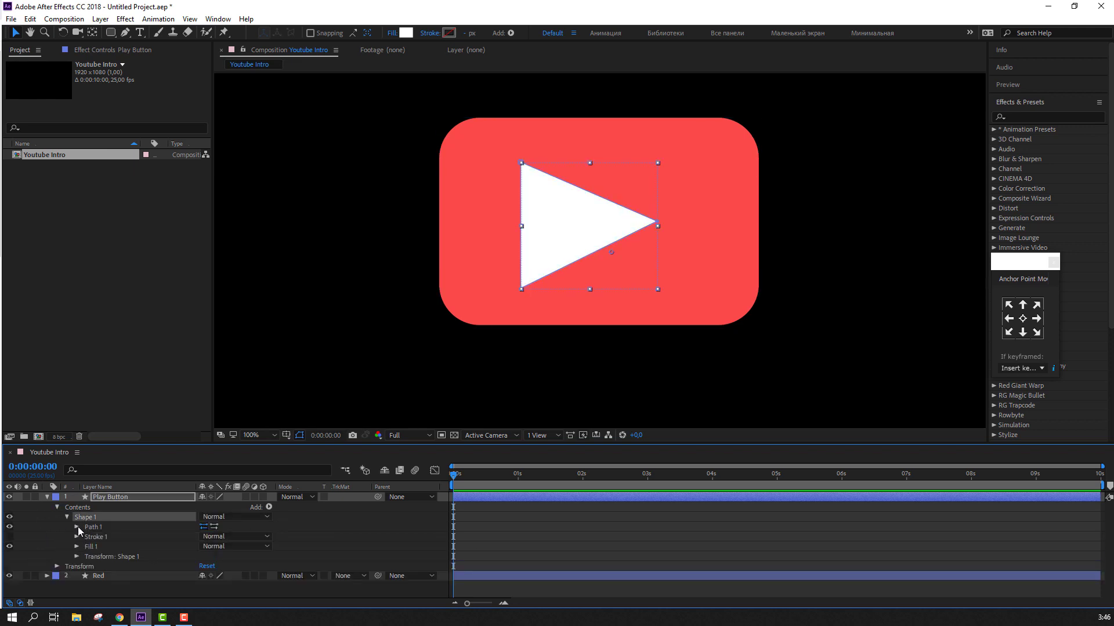
{"action": "left_click", "coordinate": [78, 527]}
{"action": "left_click", "coordinate": [74, 529]}
{"action": "left_click", "coordinate": [74, 536]}
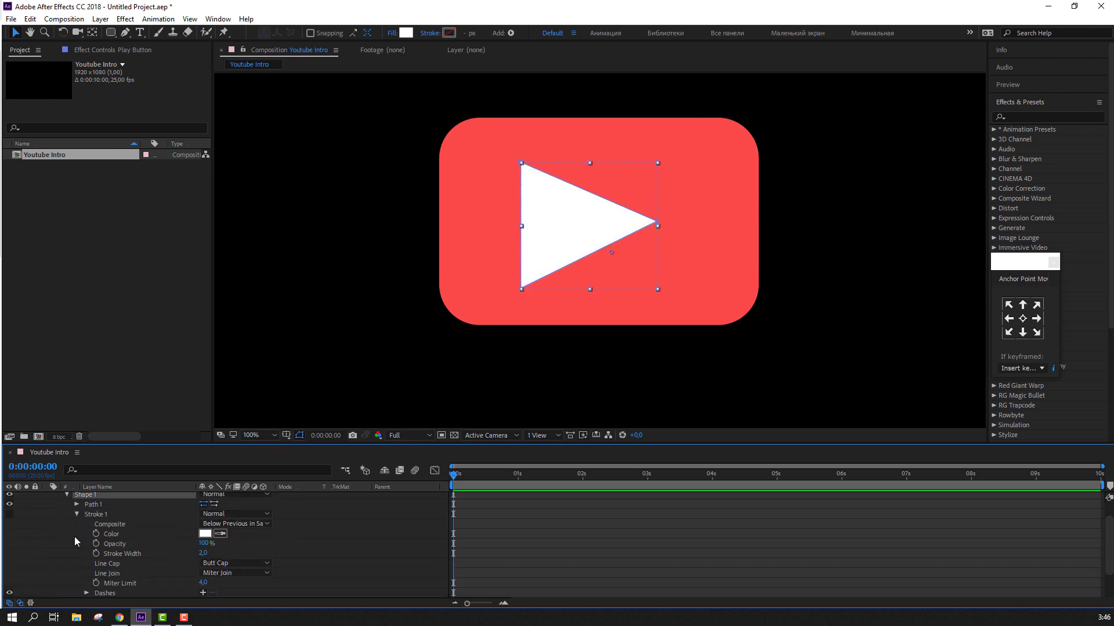
{"action": "left_click", "coordinate": [77, 514]}
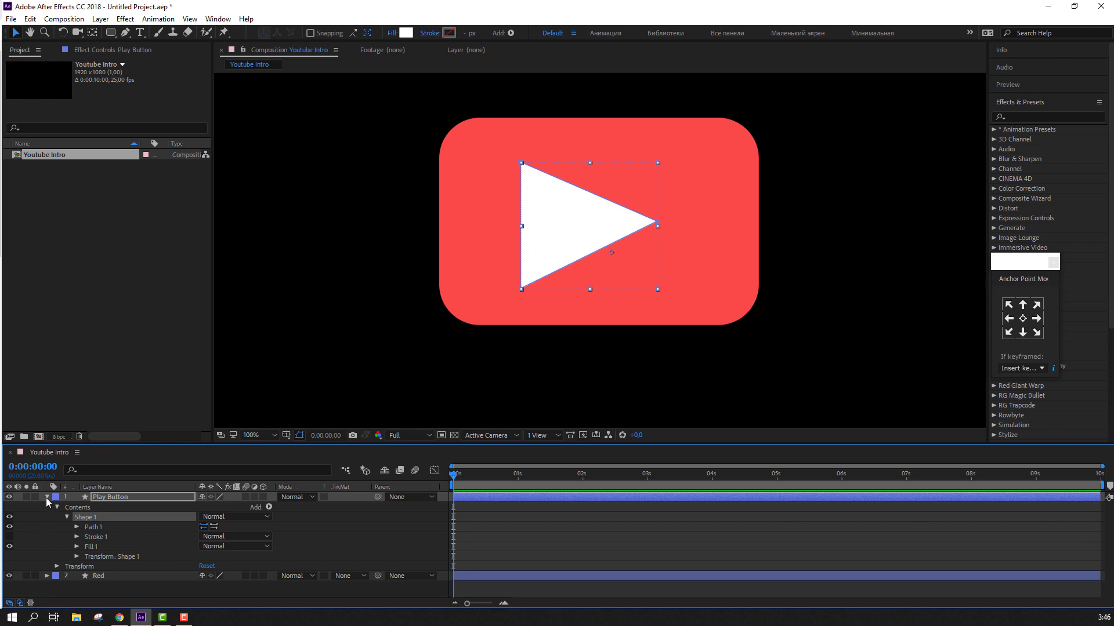
{"action": "left_click", "coordinate": [46, 498]}
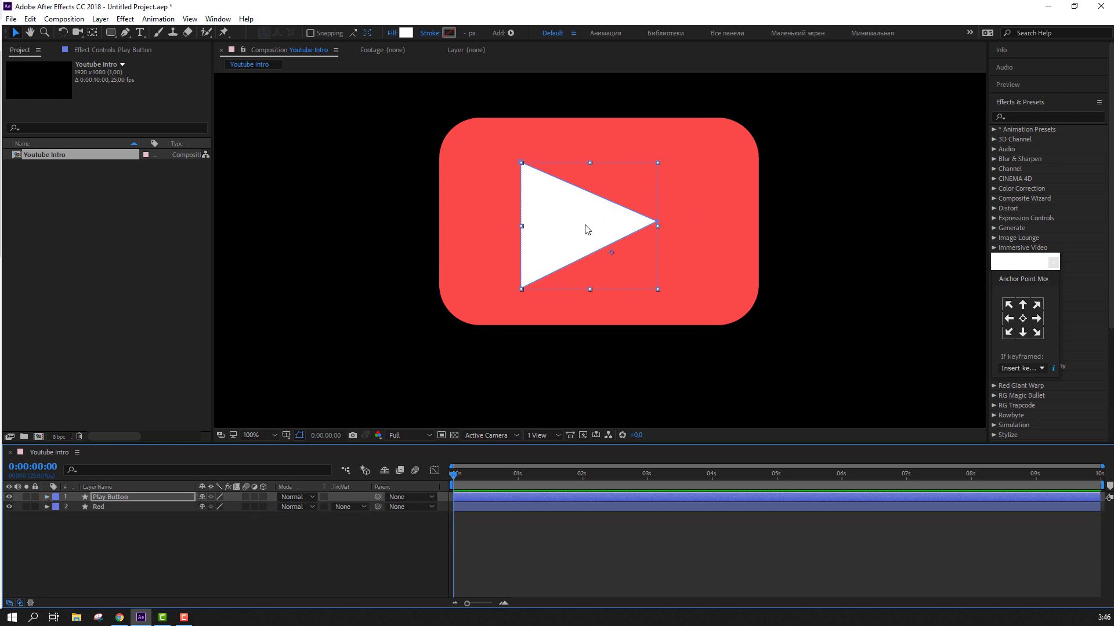
- Shift the triangle further right and scale the Play Button layer down to 76%
{"action": "left_click_drag", "start_coordinate": [585, 228], "coordinate": [607, 224]}
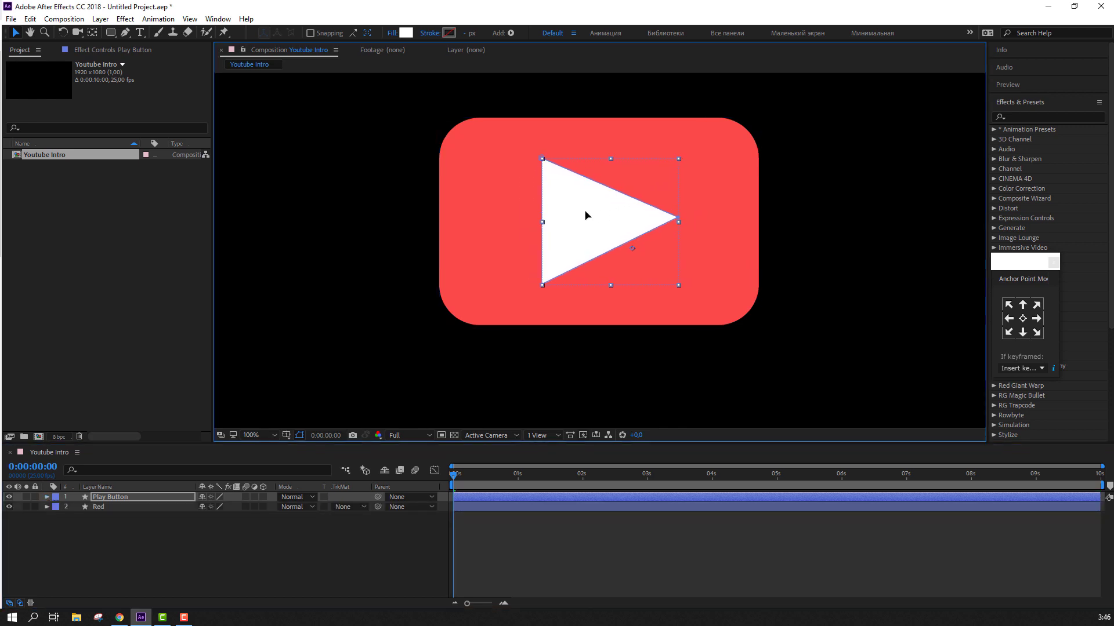
{"action": "left_click", "coordinate": [116, 497]}
{"action": "key", "text": "s"}
{"action": "left_click", "coordinate": [217, 507]}
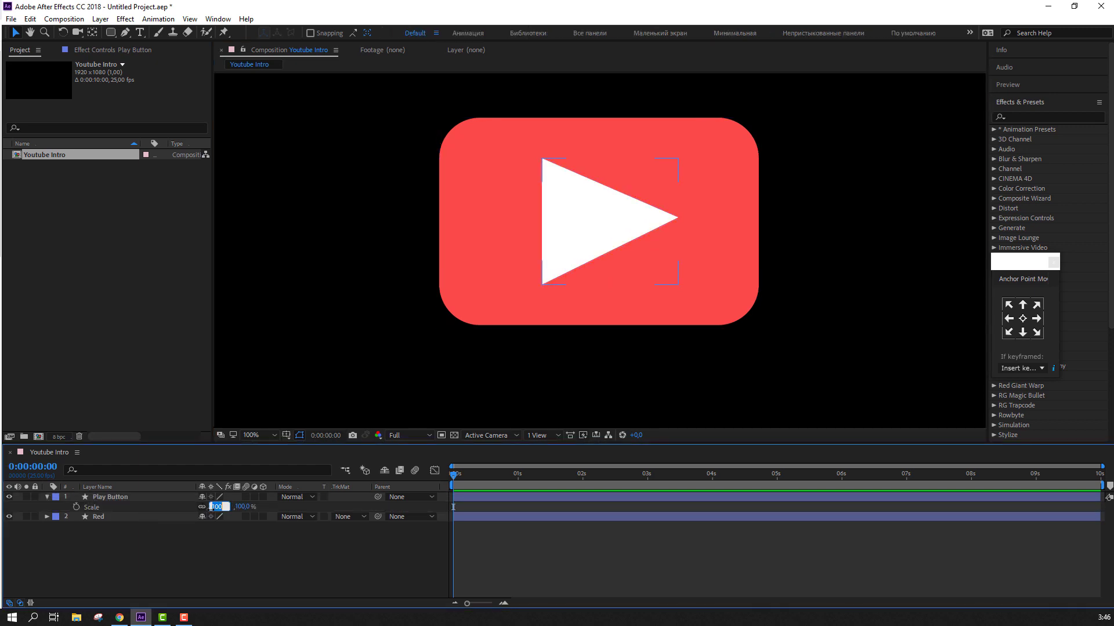
{"action": "type", "text": "76"}
{"action": "key", "text": "Return"}
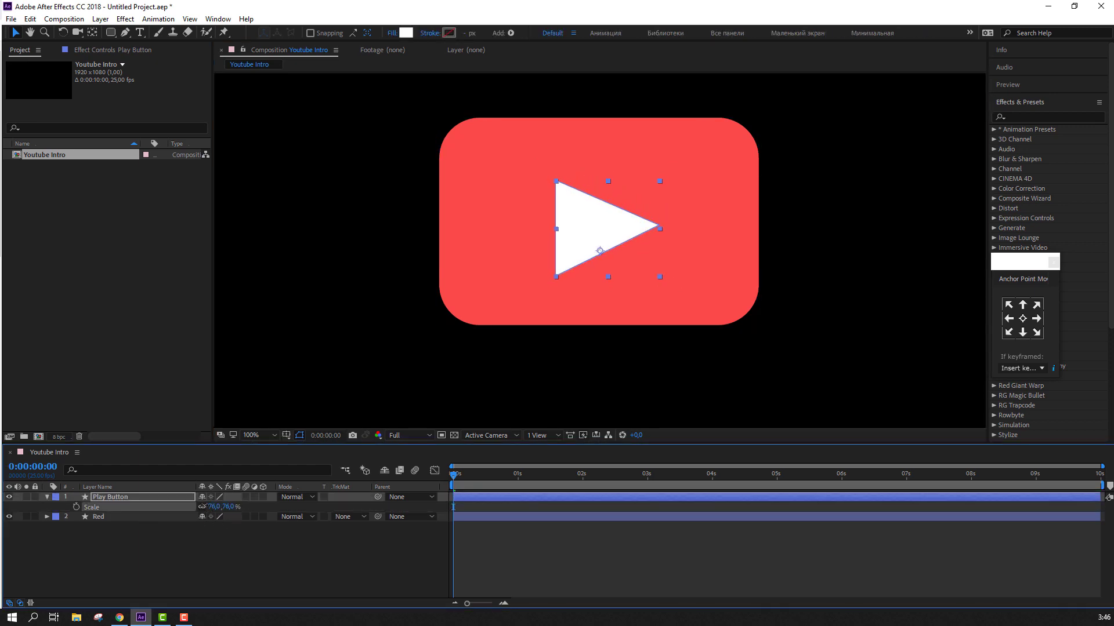
{"action": "left_click_drag", "start_coordinate": [213, 507], "coordinate": [187, 535]}
{"action": "left_click", "coordinate": [187, 536]}
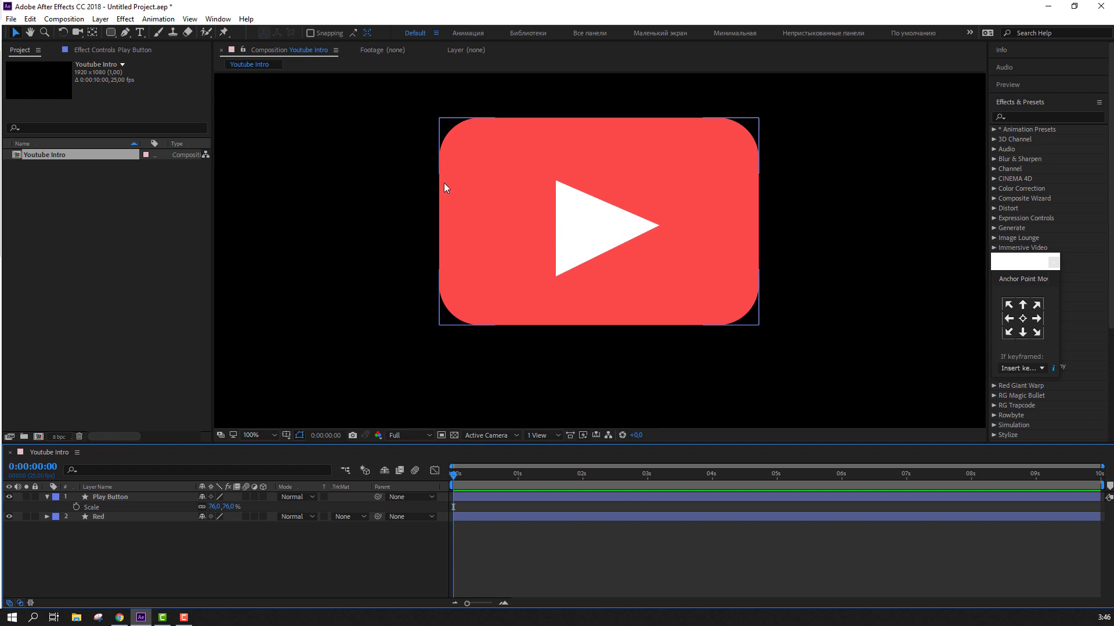
{"action": "key", "text": "comma"}
{"action": "key", "text": "comma"}
{"action": "key", "text": "comma"}
{"action": "key", "text": "period"}
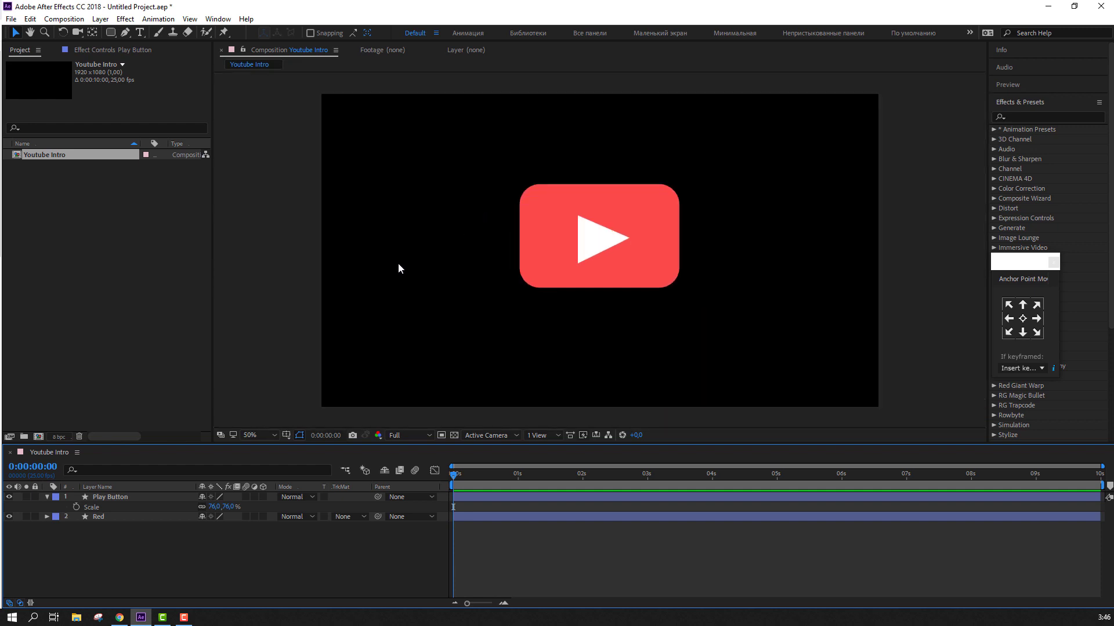
- Shrink the Red and Play Button layers together, then set the triangle to 54% scale
{"action": "left_click", "coordinate": [99, 517]}
{"action": "left_click", "coordinate": [111, 497], "text": "shift"}
{"action": "key", "text": "s"}
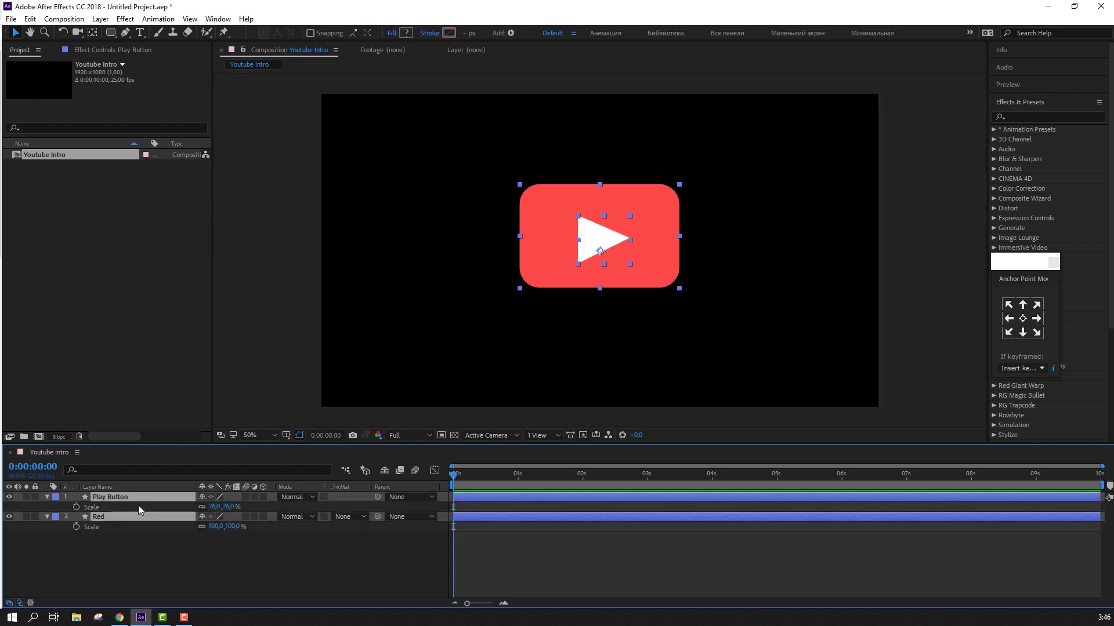
{"action": "left_click_drag", "start_coordinate": [214, 526], "coordinate": [175, 521]}
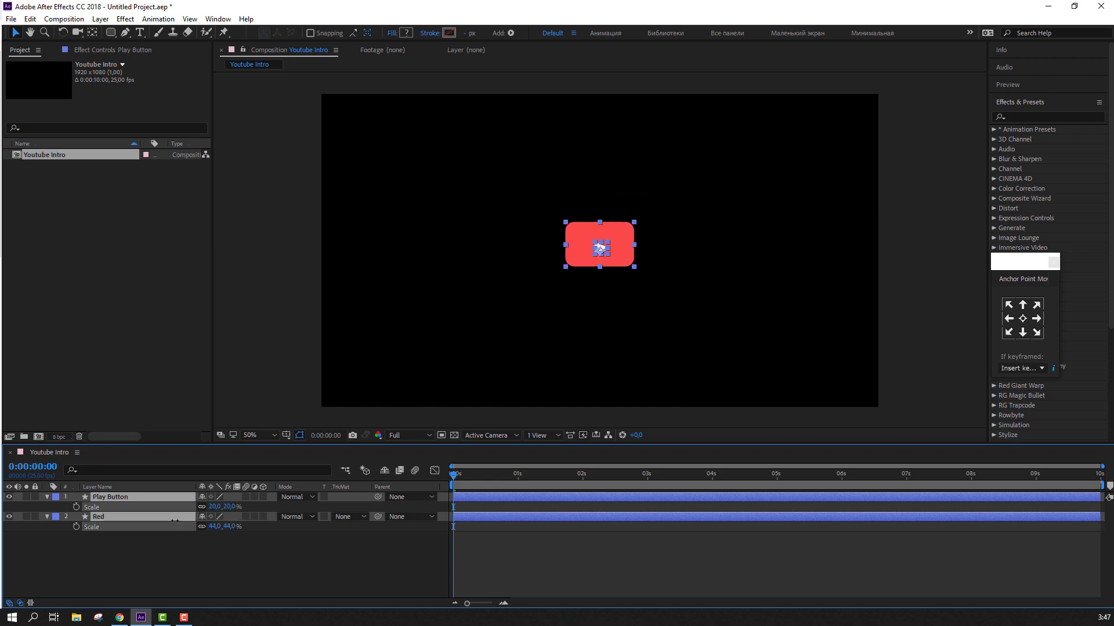
{"action": "left_click", "coordinate": [175, 573]}
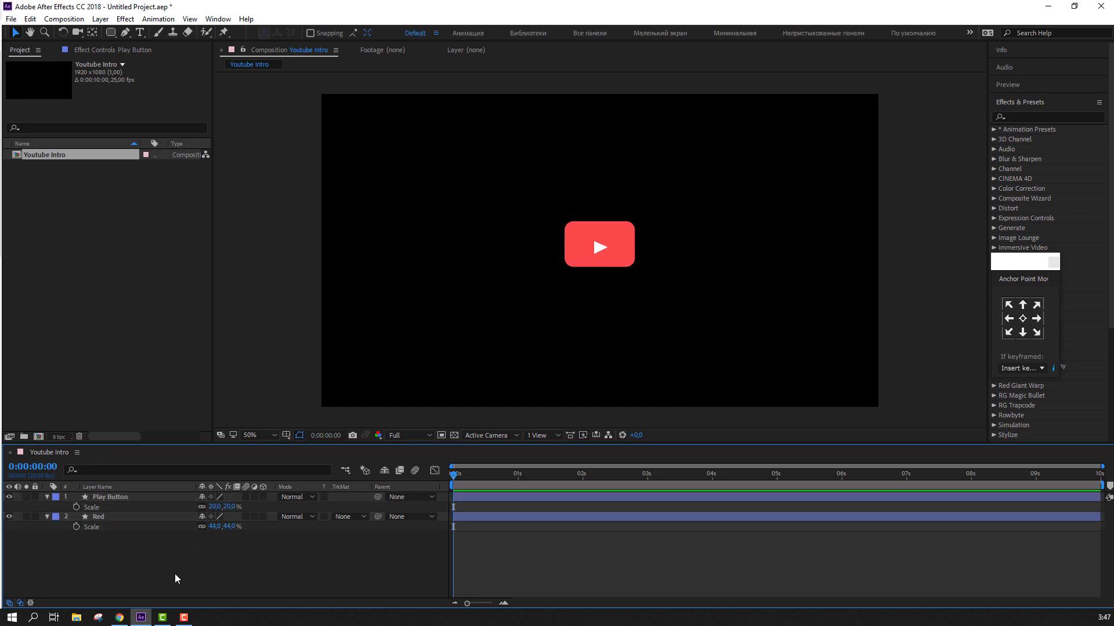
{"action": "left_click", "coordinate": [47, 516]}
{"action": "left_click", "coordinate": [92, 497]}
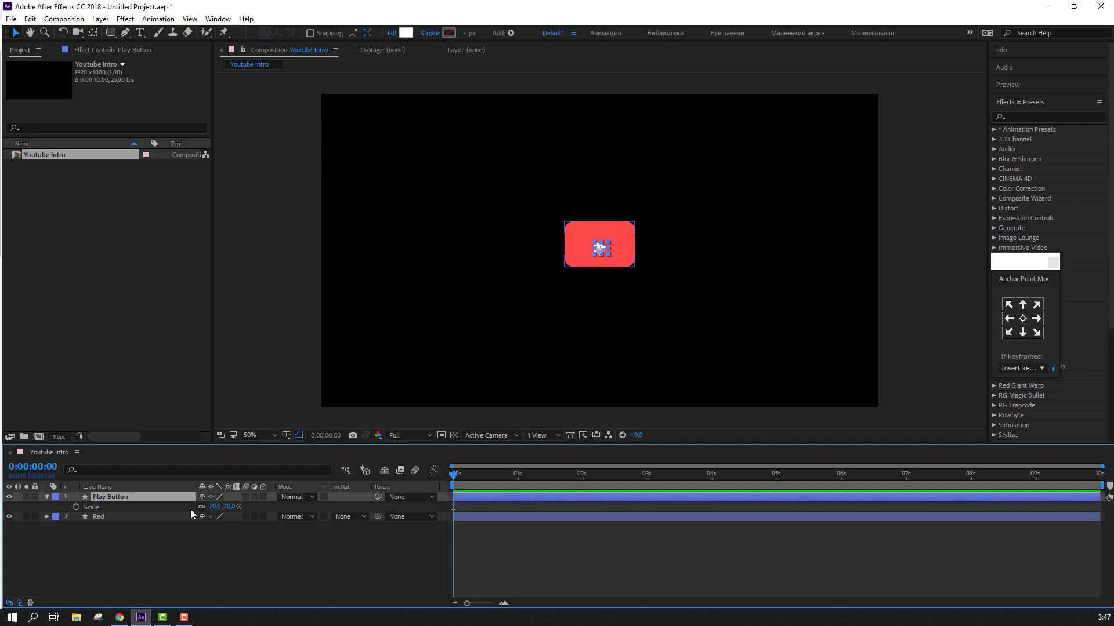
{"action": "mouse_move", "coordinate": [213, 507]}
{"action": "left_mouse_down"}
{"action": "mouse_move", "coordinate": [228, 506]}
{"action": "mouse_move", "coordinate": [216, 507]}
{"action": "left_mouse_up"}
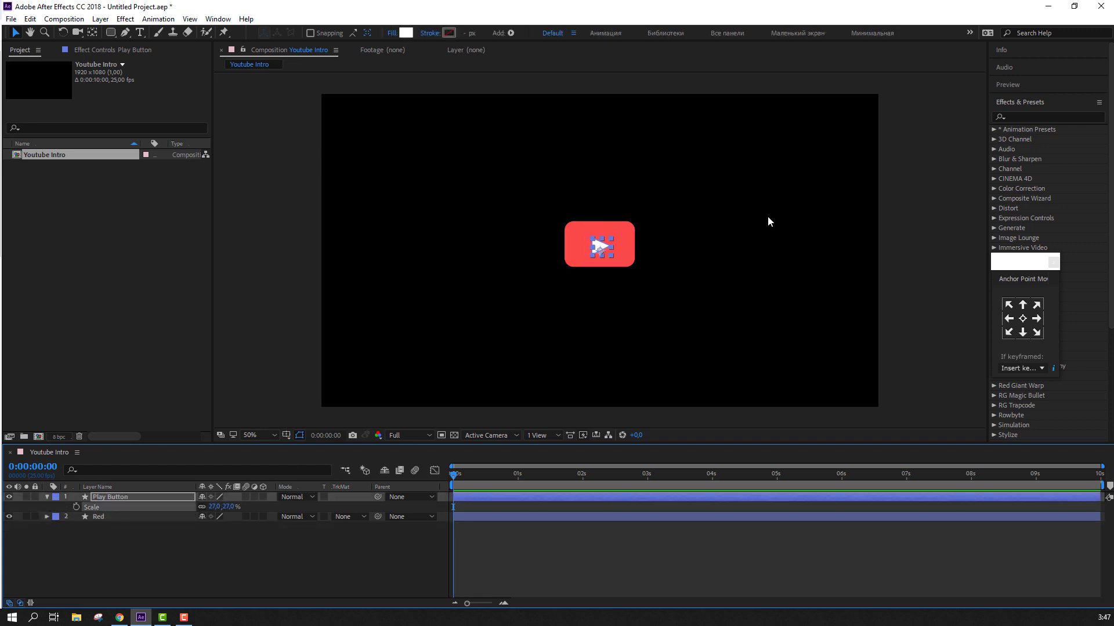
- Centre the anchor points of the triangle and the red button
{"action": "key", "text": "slash"}
{"action": "left_click", "coordinate": [1023, 321]}
{"action": "key", "text": "period"}
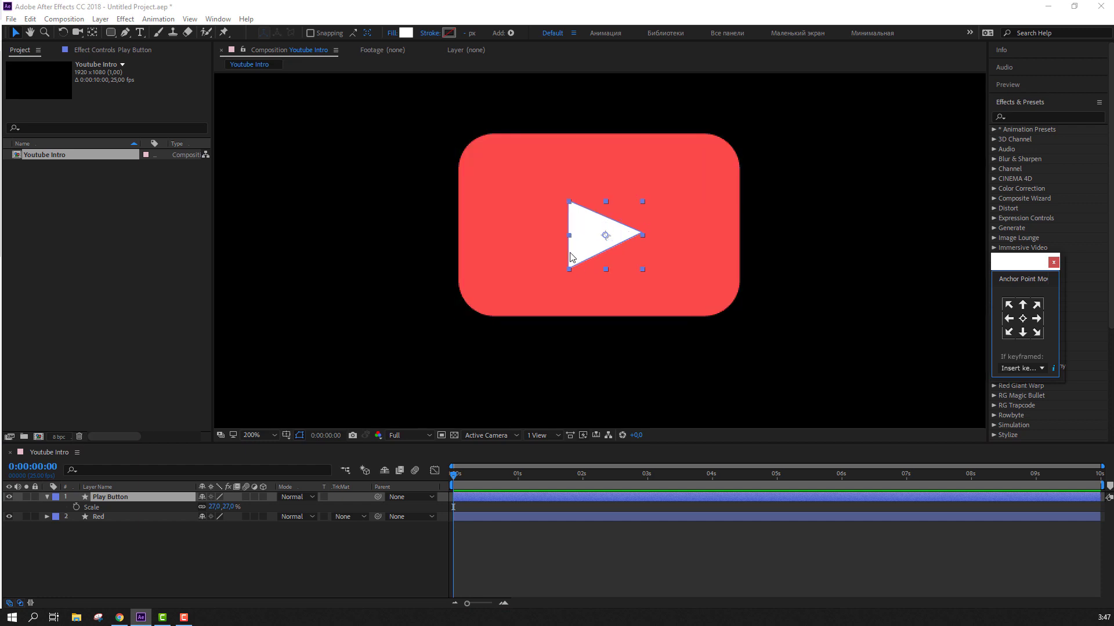
{"action": "left_click", "coordinate": [130, 516]}
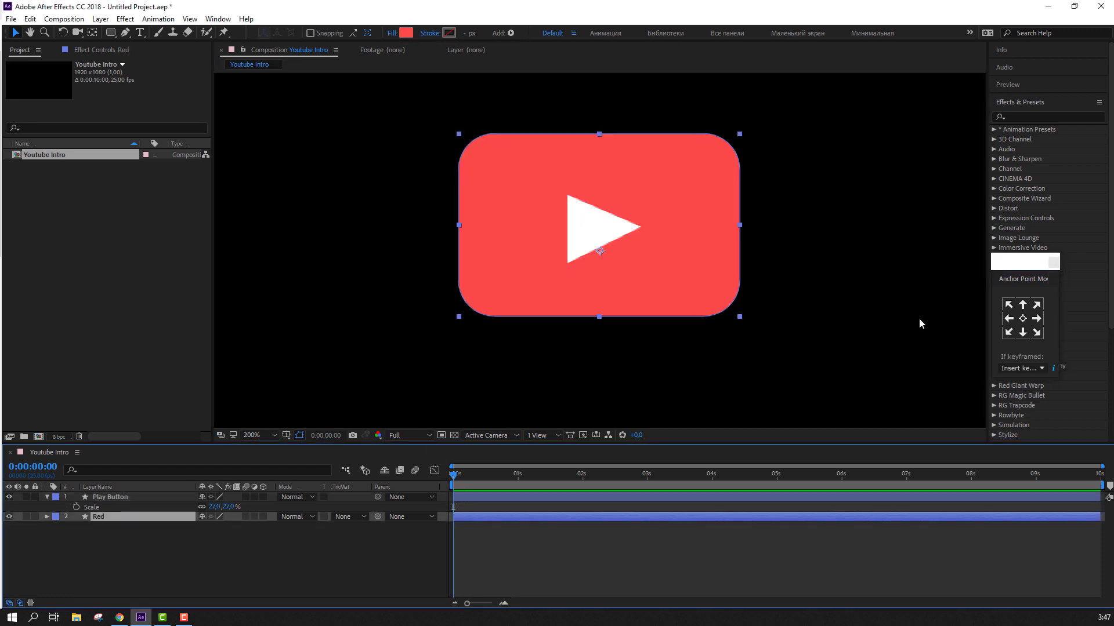
{"action": "left_click", "coordinate": [1023, 319]}
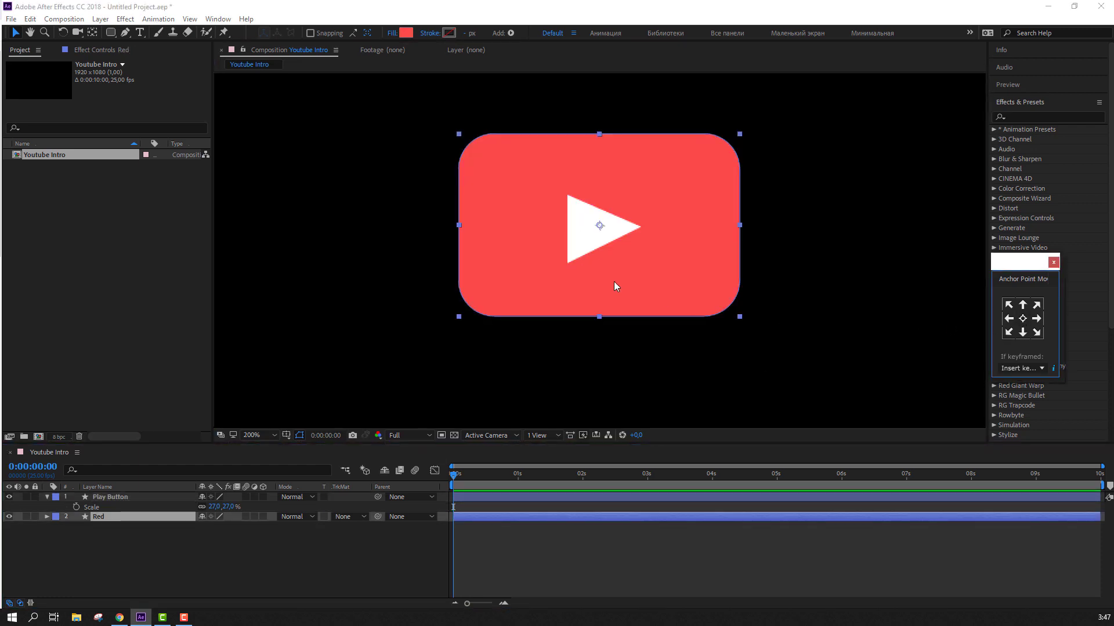
{"action": "left_click", "coordinate": [110, 497]}
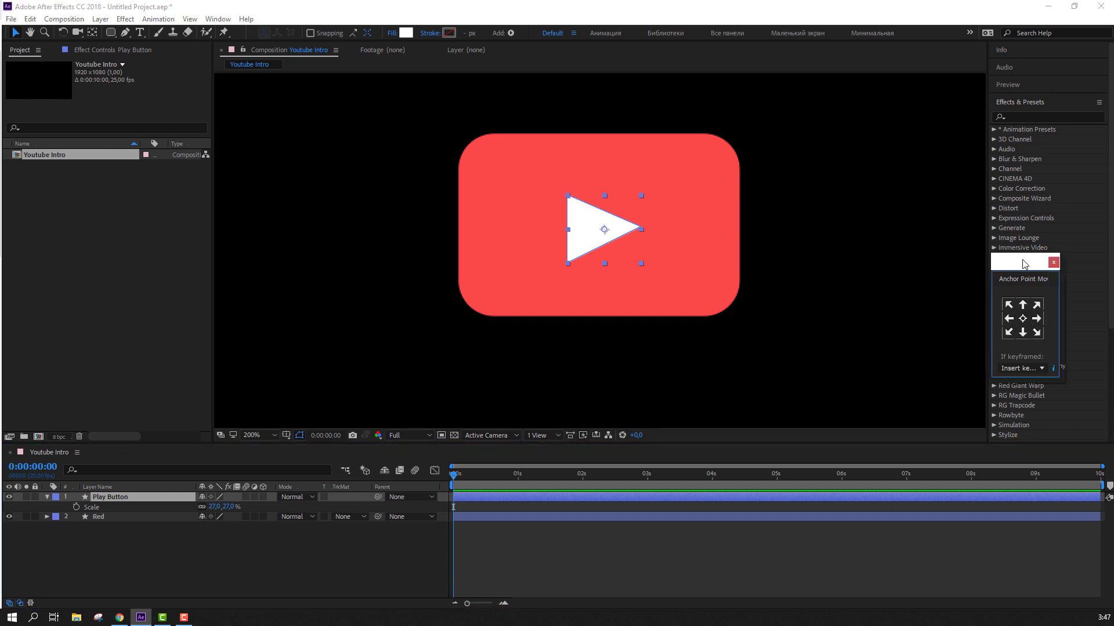
- Align both layers to the horizontal and vertical centre of the composition
{"action": "left_click_drag", "start_coordinate": [1025, 264], "coordinate": [920, 247]}
{"action": "scroll", "coordinate": [1023, 218], "scroll_direction": "down", "scroll_amount": 5}
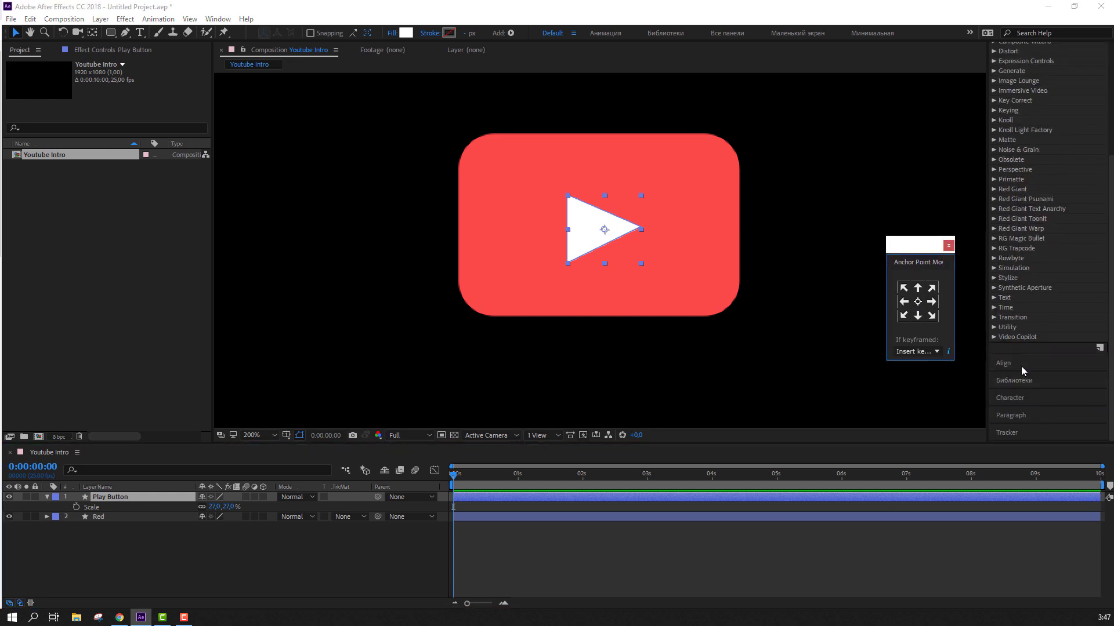
{"action": "left_click", "coordinate": [1021, 370]}
{"action": "key", "text": "comma"}
{"action": "key", "text": "comma"}
{"action": "key", "text": "comma"}
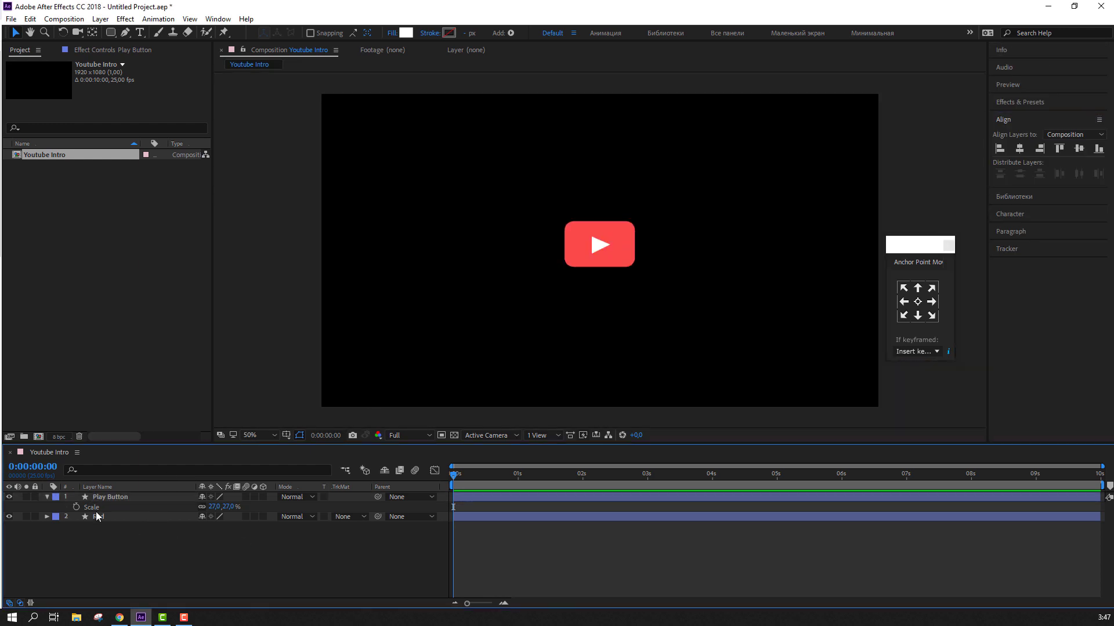
{"action": "key", "text": "ctrl+shift+a"}
{"action": "left_click", "coordinate": [48, 497]}
{"action": "key", "text": "ctrl+a"}
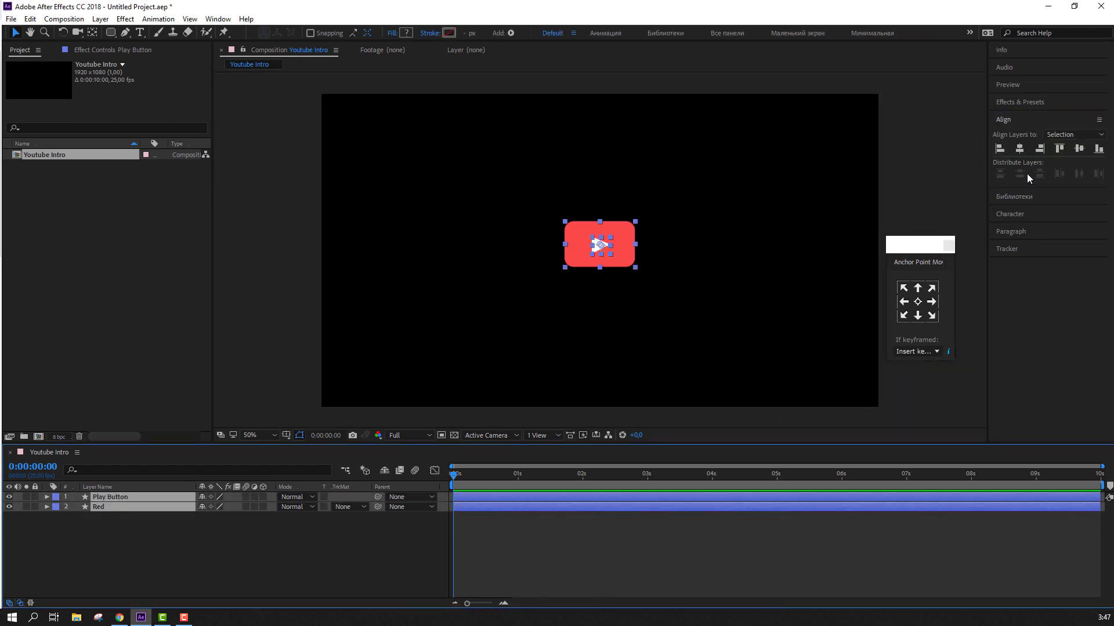
{"action": "left_click", "coordinate": [1019, 148]}
{"action": "left_click", "coordinate": [1079, 148]}
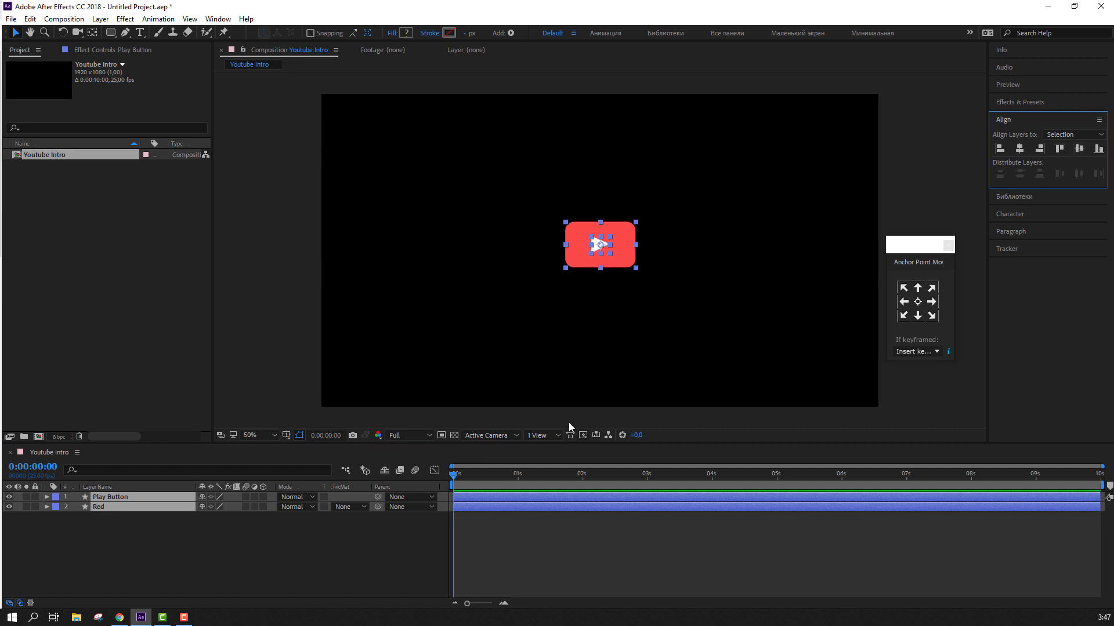
{"action": "left_click", "coordinate": [287, 554]}
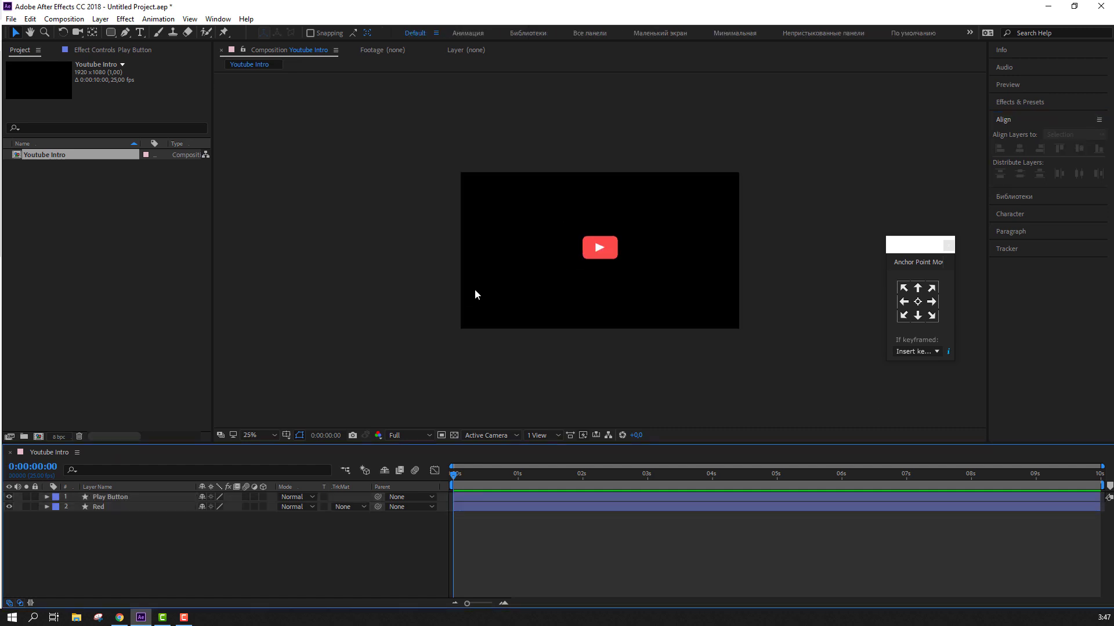
- Create a new solid named BG and place it beneath the Red layer
{"action": "right_click", "coordinate": [143, 539]}
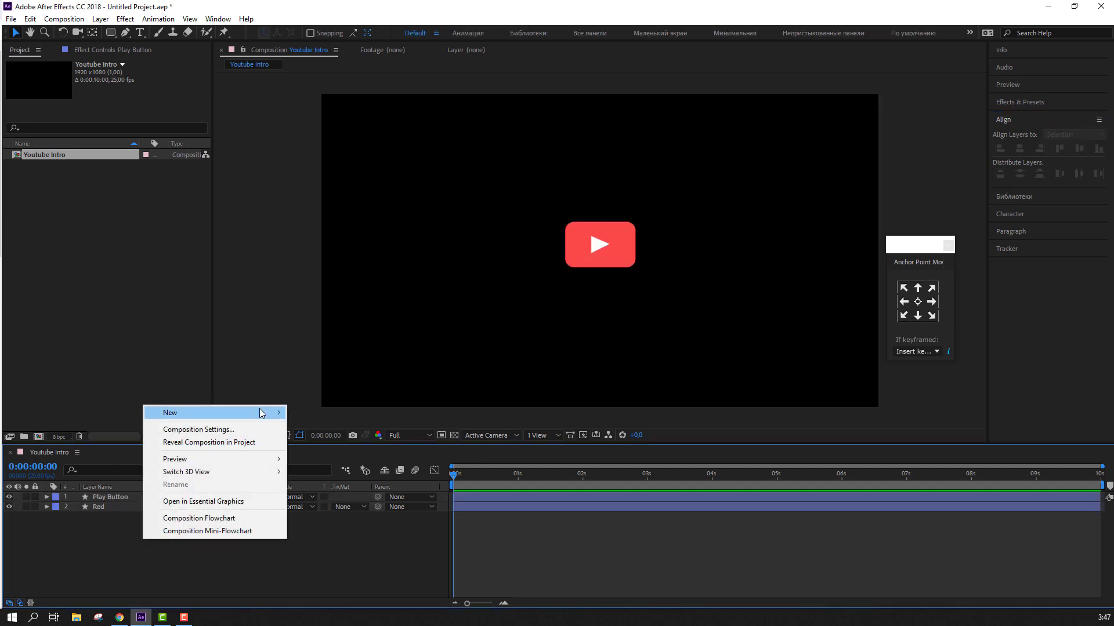
{"action": "mouse_move", "coordinate": [262, 411]}
{"action": "left_click", "coordinate": [316, 438]}
{"action": "type", "text": "B"}
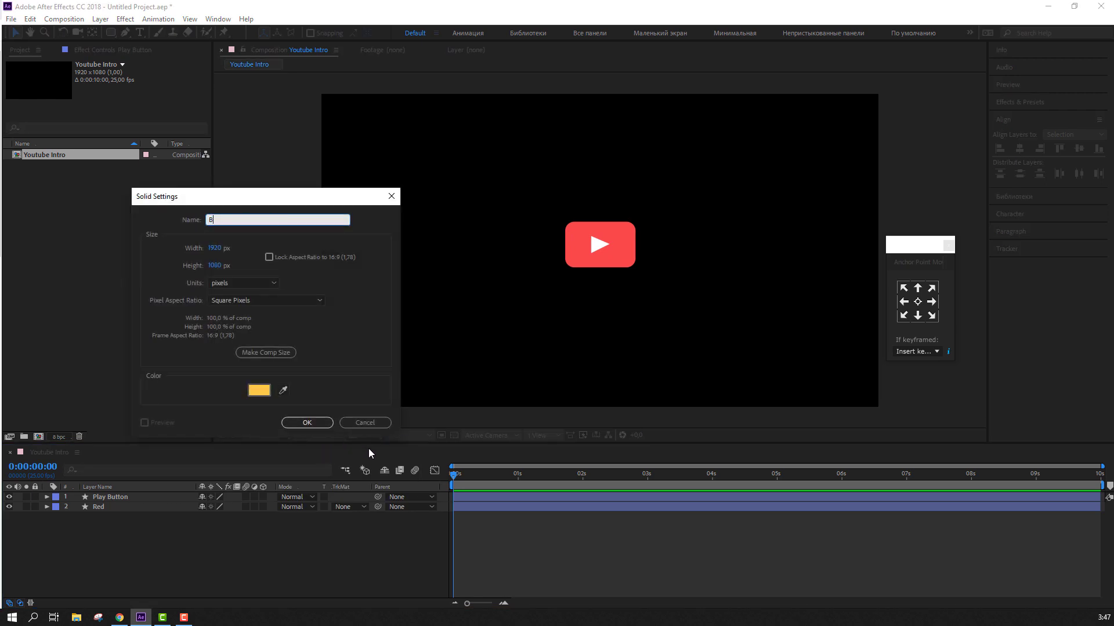
{"action": "type", "text": "G"}
{"action": "left_click", "coordinate": [307, 423]}
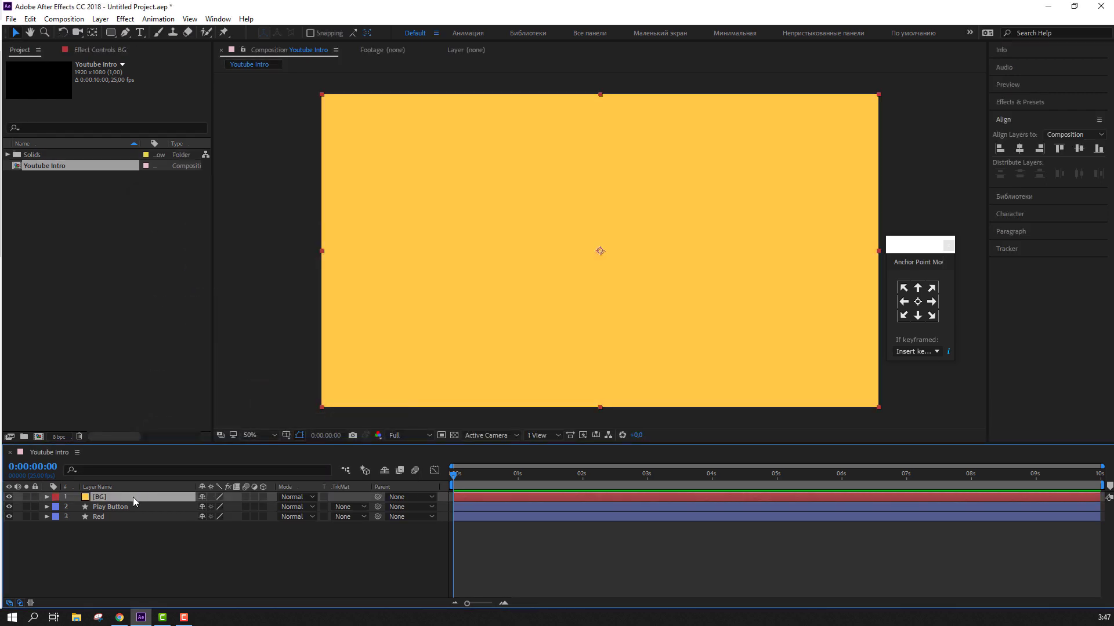
{"action": "left_click_drag", "start_coordinate": [133, 496], "coordinate": [137, 539]}
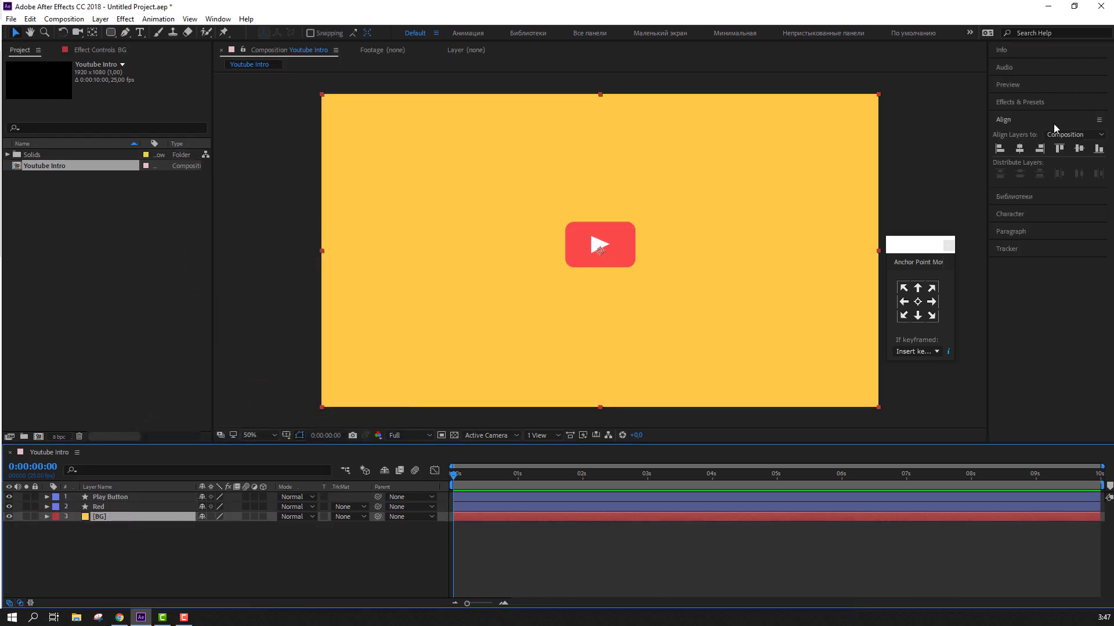
- Apply a Fill effect to BG and set its colour to light grey #EFEFEF
{"action": "left_click", "coordinate": [1031, 102]}
{"action": "left_click", "coordinate": [1029, 116]}
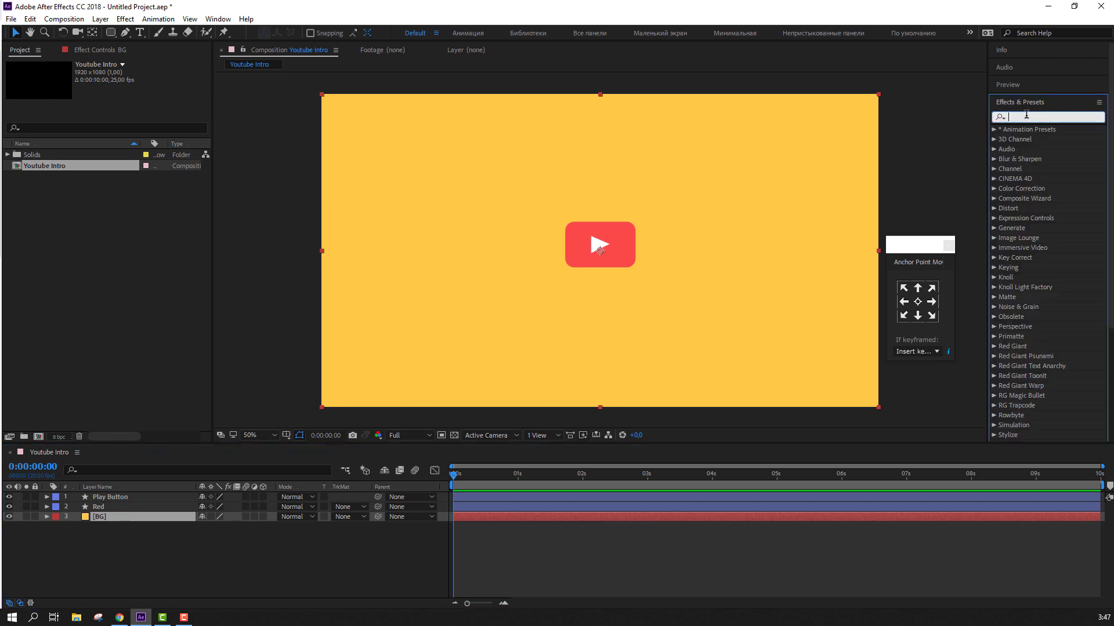
{"action": "type", "text": "fill"}
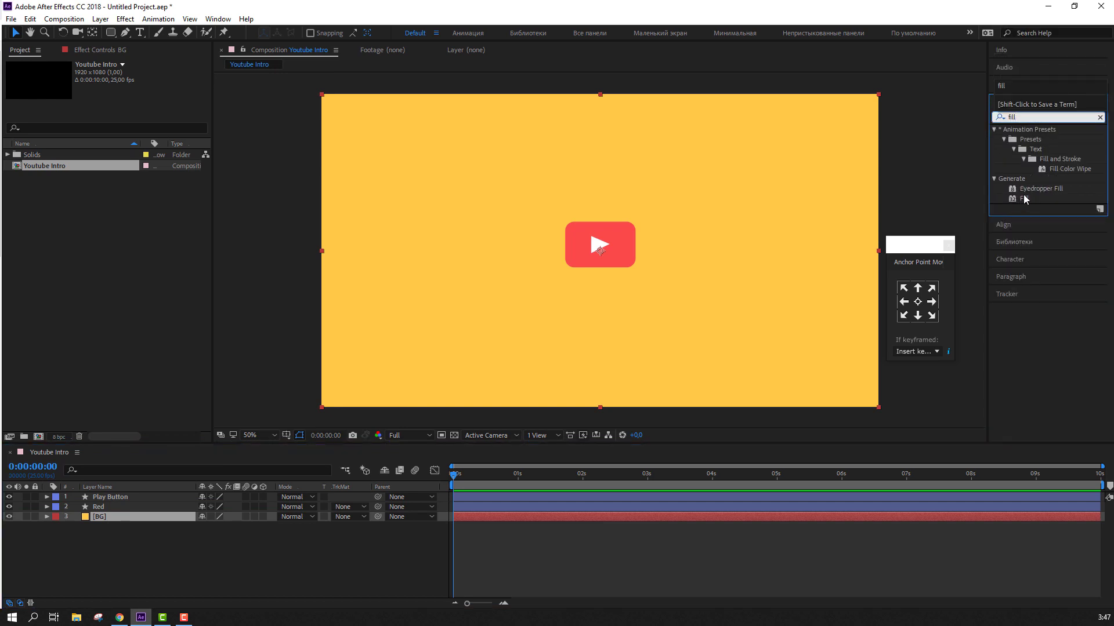
{"action": "left_click_drag", "start_coordinate": [1024, 199], "coordinate": [110, 516]}
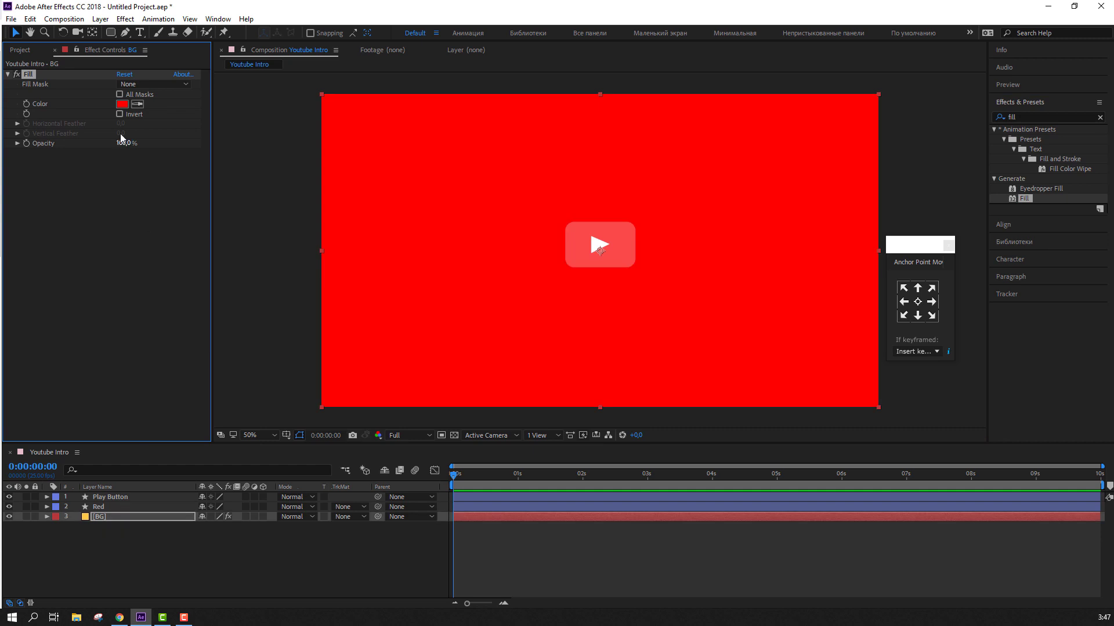
{"action": "left_click", "coordinate": [122, 104]}
{"action": "left_click_drag", "start_coordinate": [232, 458], "coordinate": [129, 449]}
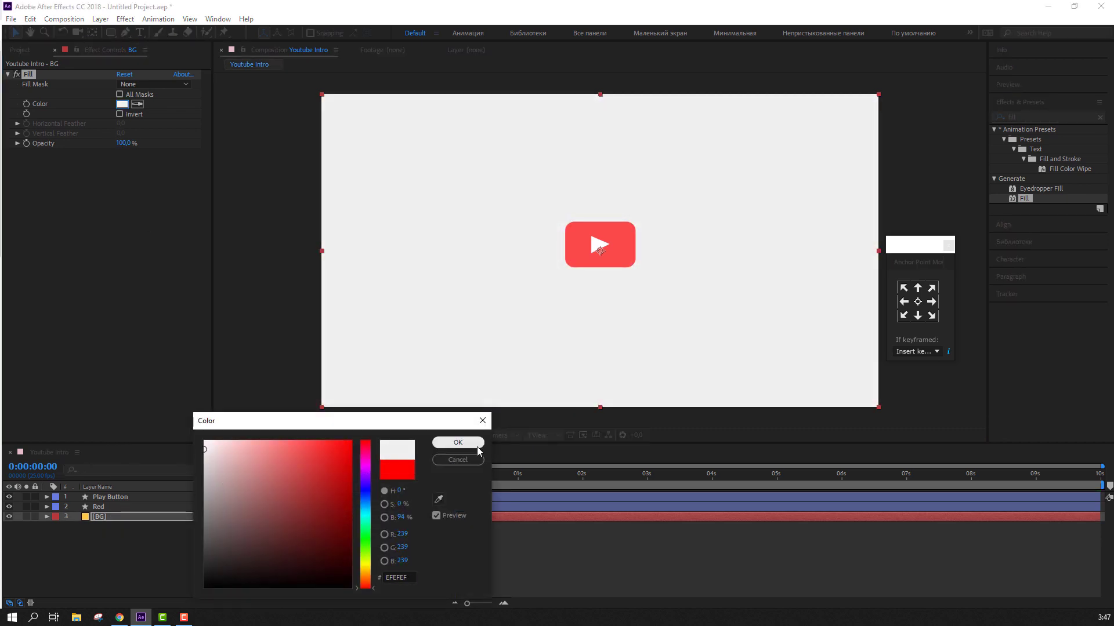
{"action": "left_click", "coordinate": [458, 443]}
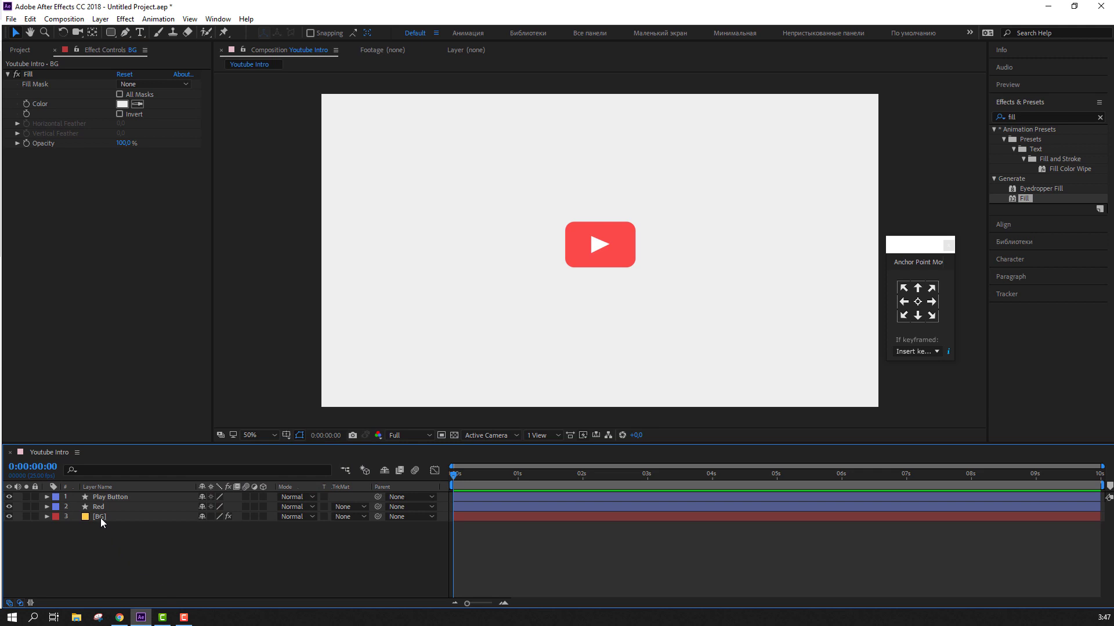
{"action": "left_click", "coordinate": [109, 498]}
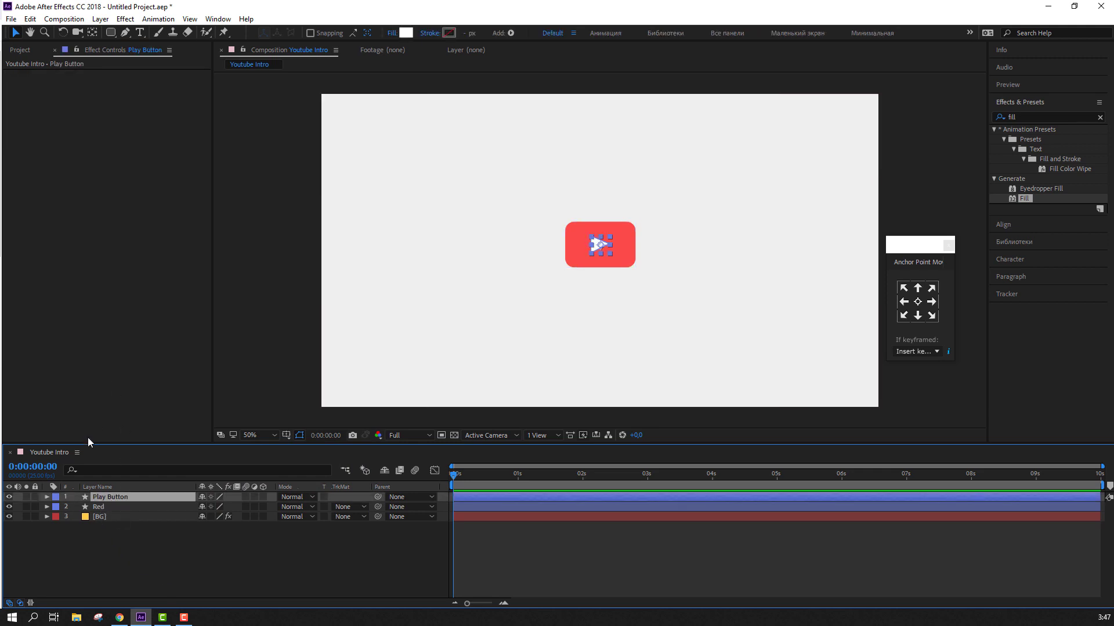
- Slide the Play Button triangle left of the red box to Position 211.5, 519.7
{"action": "key", "text": "p"}
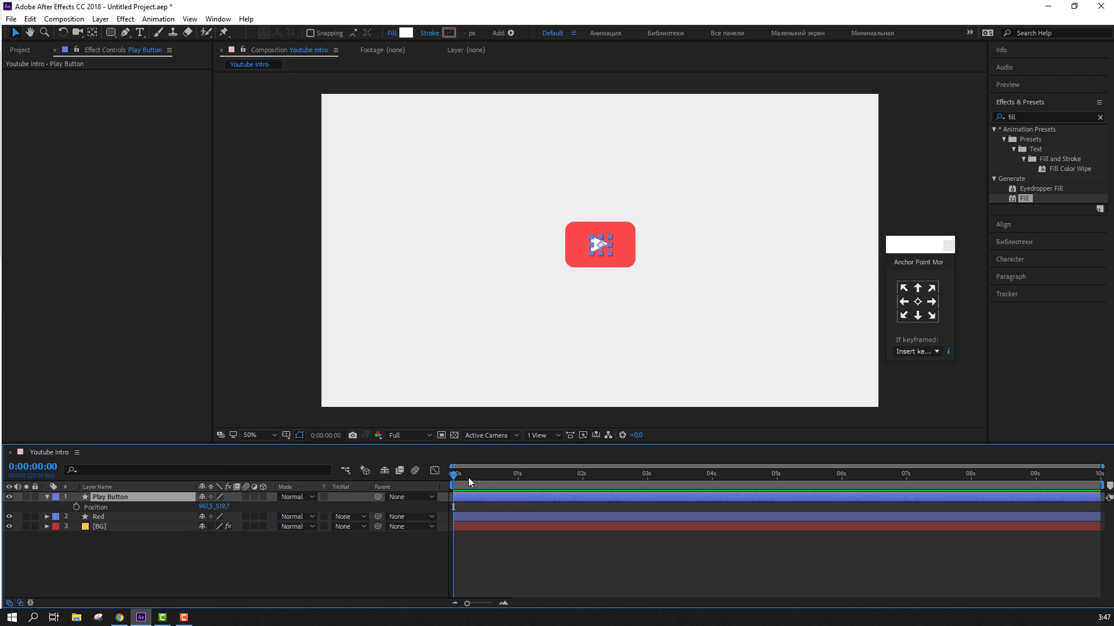
{"action": "scroll", "coordinate": [609, 281], "scroll_direction": "up", "scroll_amount": 4}
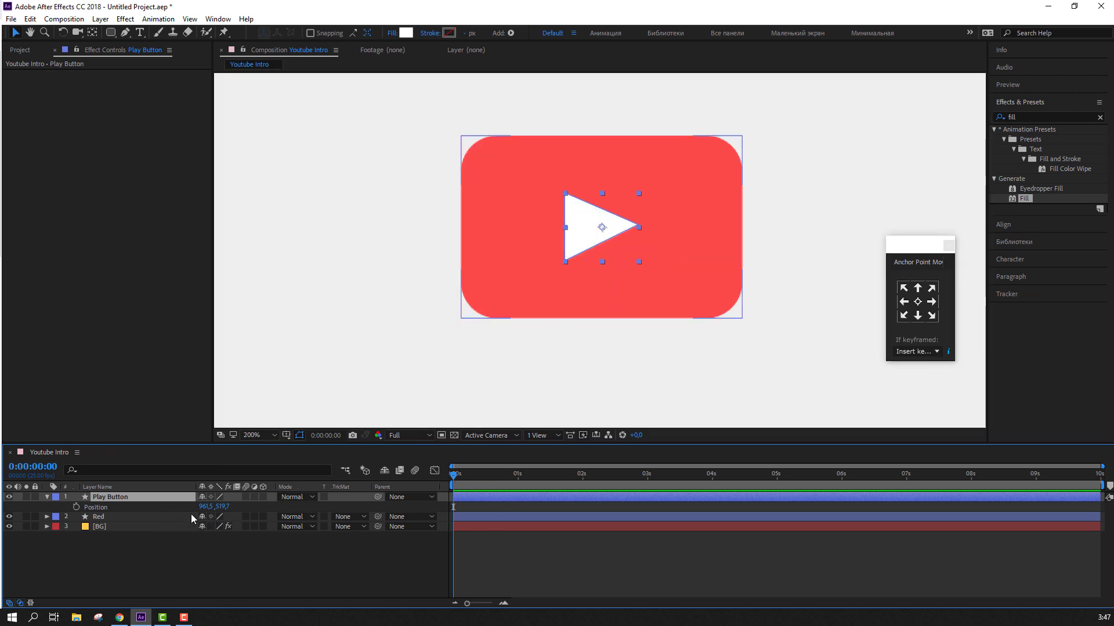
{"action": "scroll", "coordinate": [459, 332], "scroll_direction": "down", "scroll_amount": 4}
{"action": "mouse_move", "coordinate": [205, 507]}
{"action": "left_mouse_down"}
{"action": "mouse_move", "coordinate": [145, 507]}
{"action": "mouse_move", "coordinate": [85, 547]}
{"action": "left_mouse_up"}
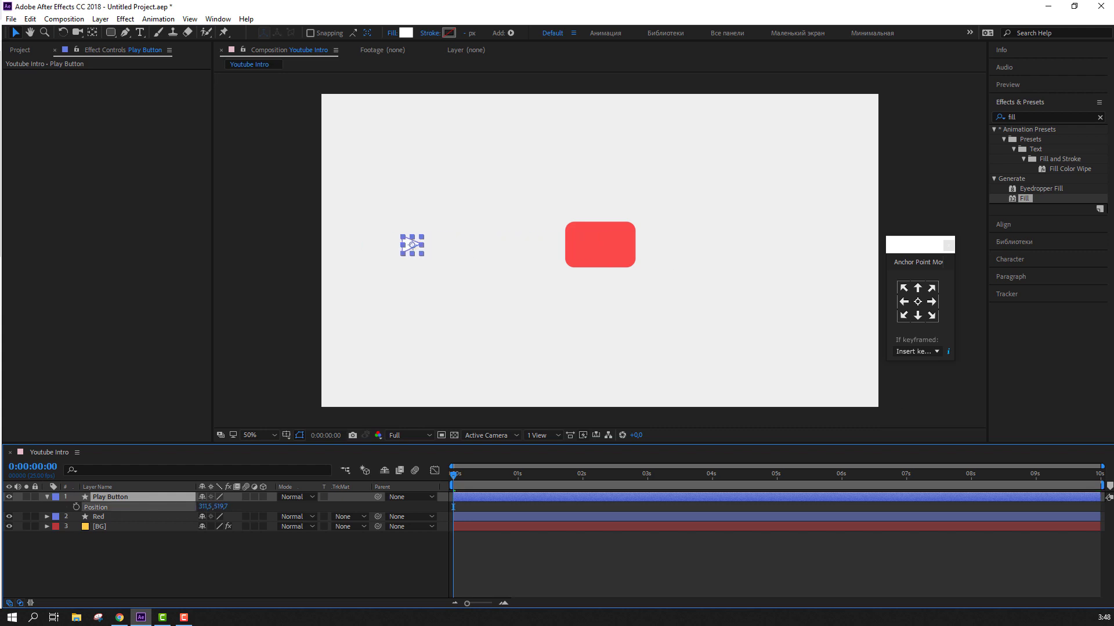
- Change the triangle's fill to purple
{"action": "left_click", "coordinate": [406, 33]}
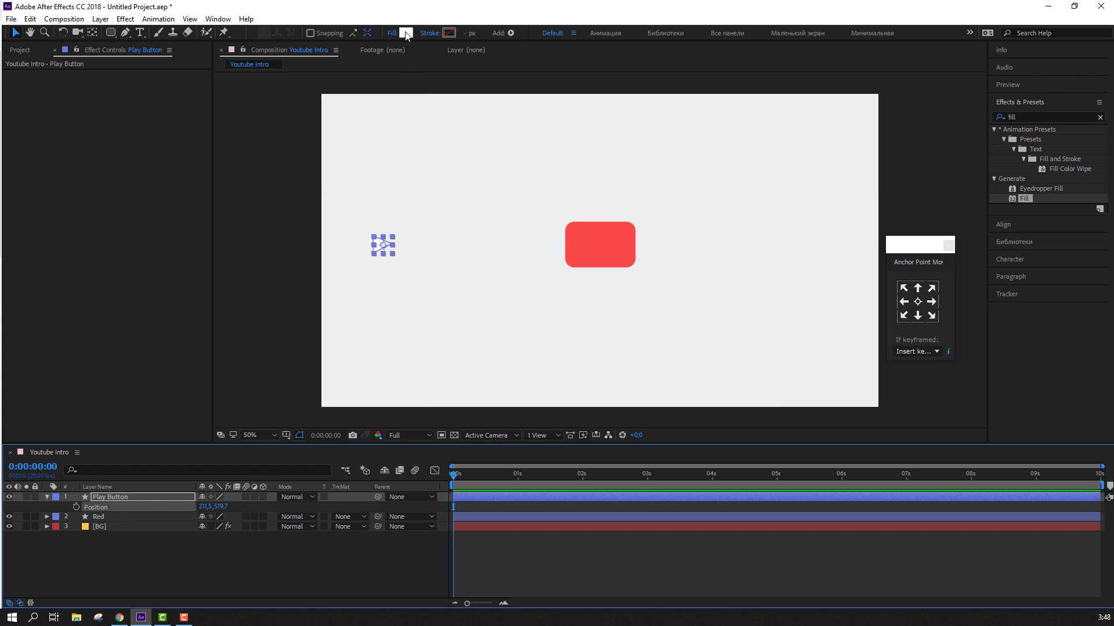
{"action": "left_click", "coordinate": [364, 479]}
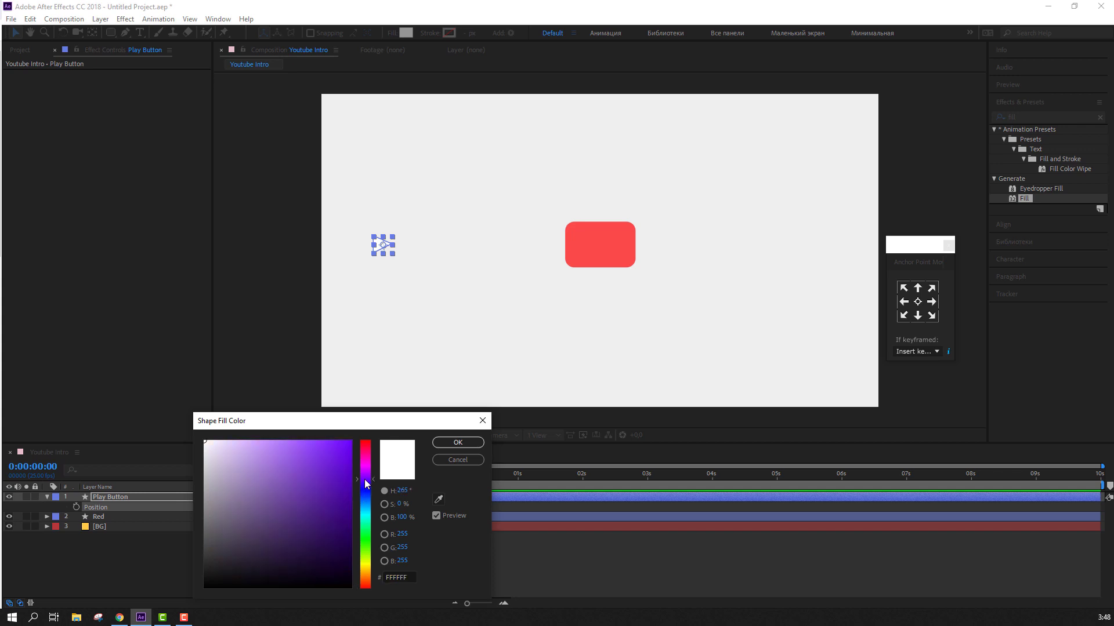
{"action": "left_click_drag", "start_coordinate": [291, 462], "coordinate": [297, 476]}
{"action": "left_click", "coordinate": [458, 442]}
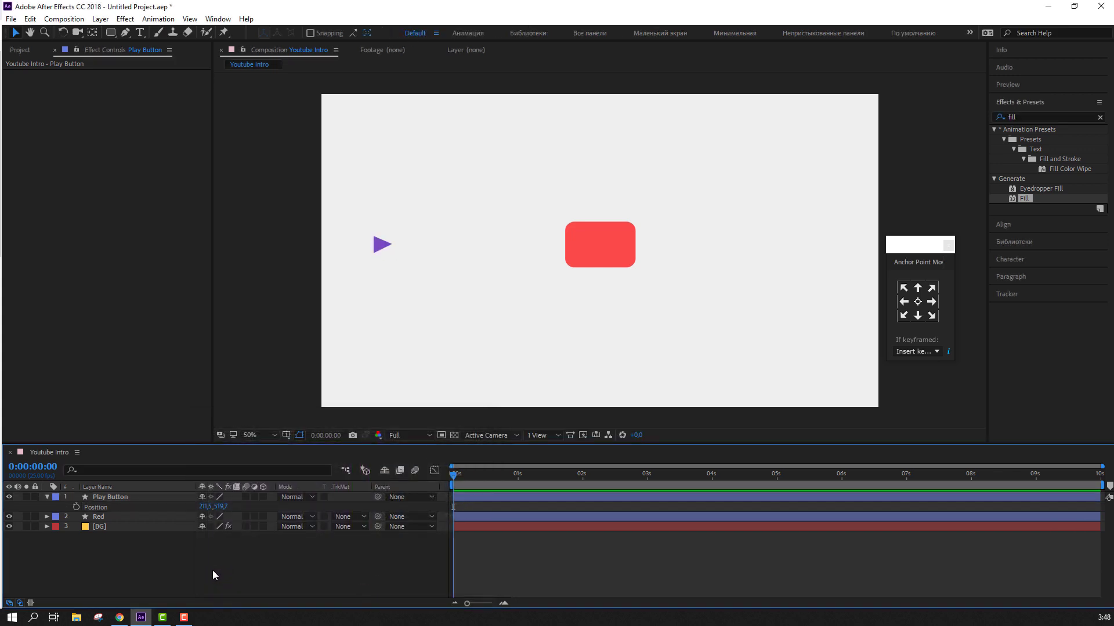
{"action": "left_click", "coordinate": [102, 497]}
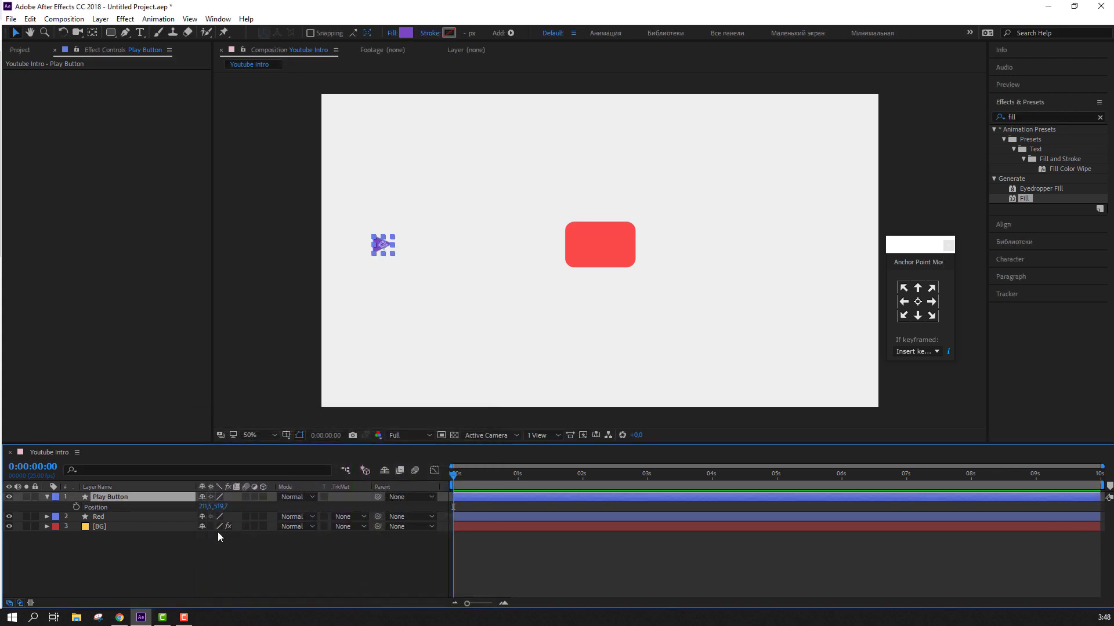
- Keyframe the triangle sliding from the left into the red box, arriving around frame 10
{"action": "key", "text": "alt+shift+p"}
{"action": "left_click_drag", "start_coordinate": [474, 478], "coordinate": [510, 477]}
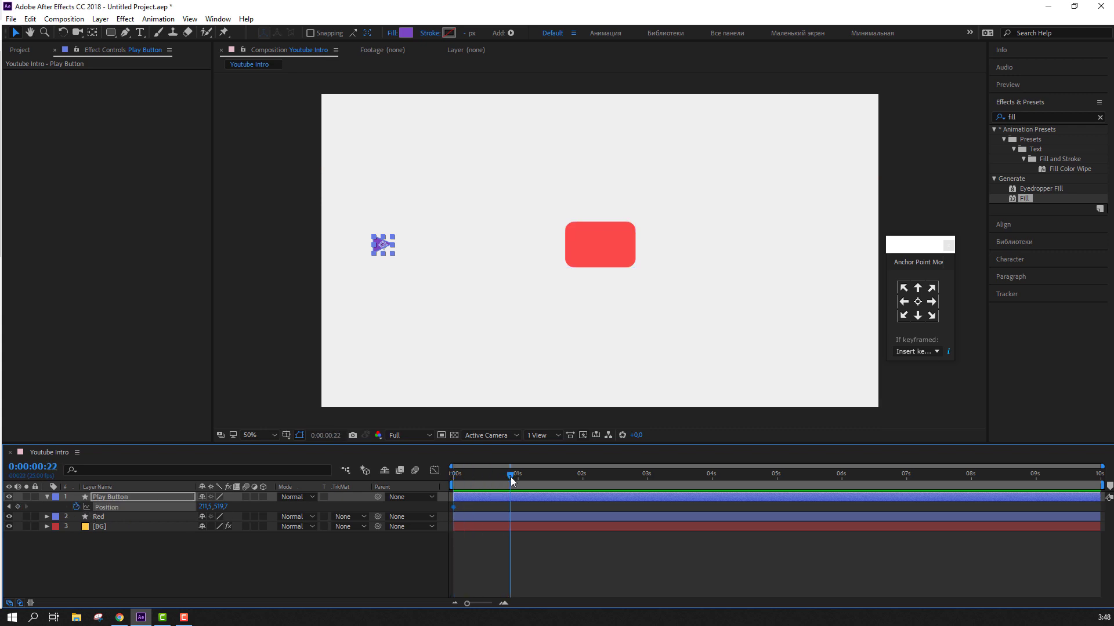
{"action": "left_click_drag", "start_coordinate": [203, 508], "coordinate": [647, 509]}
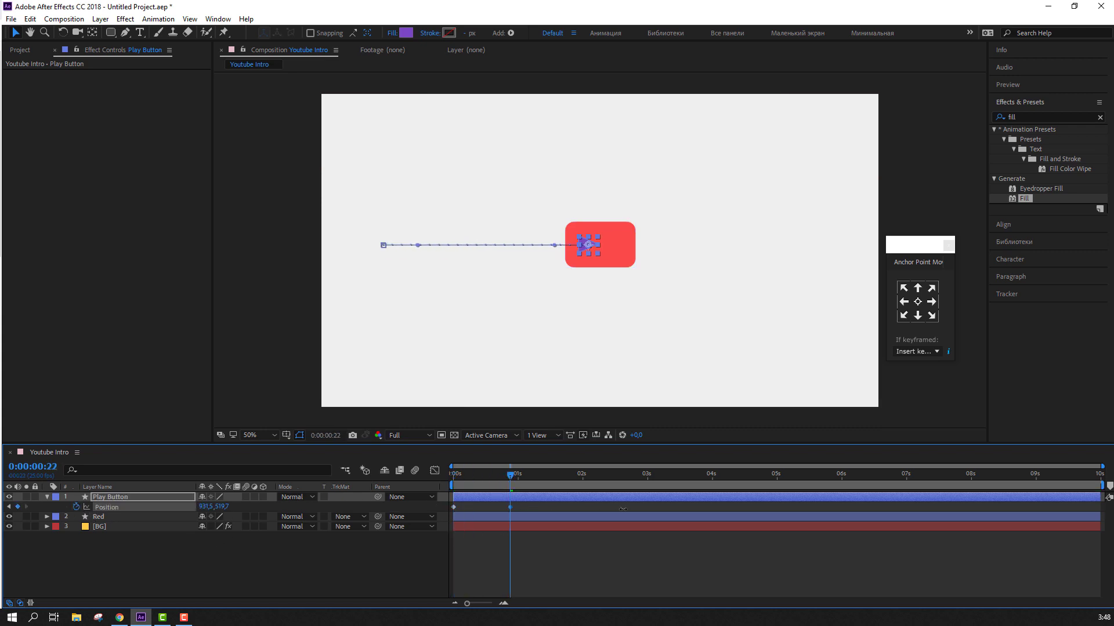
{"action": "left_click", "coordinate": [527, 568]}
{"action": "key", "text": "space"}
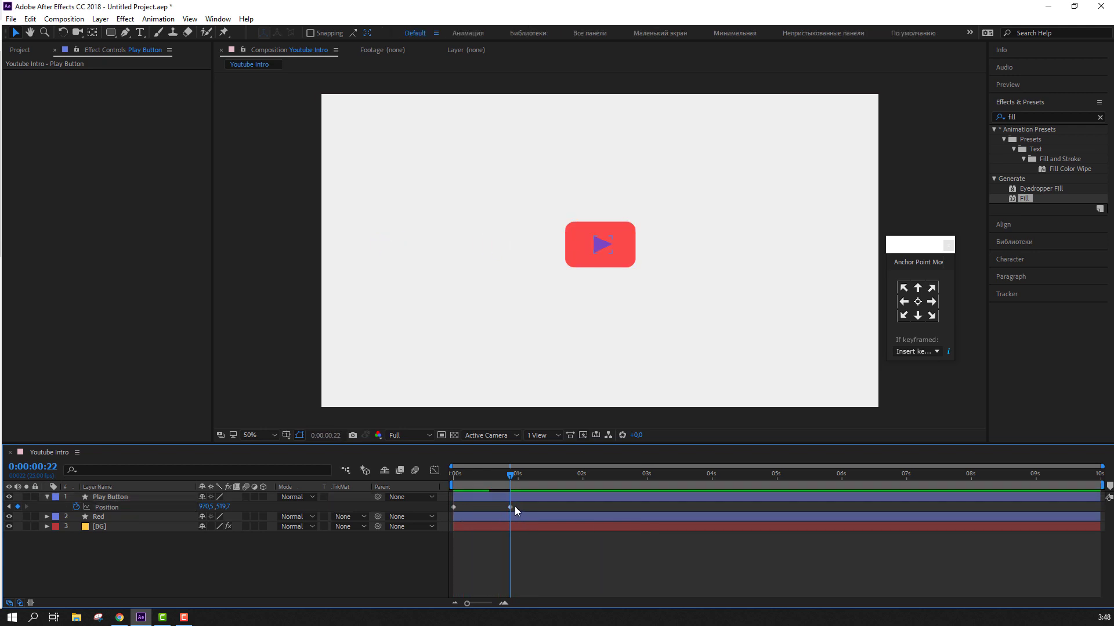
{"action": "left_click_drag", "start_coordinate": [510, 507], "coordinate": [479, 508]}
{"action": "left_click", "coordinate": [465, 552]}
{"action": "key", "text": "space"}
- Add an overshoot by pushing the triangle right past its resting point
{"action": "key", "text": "period"}
{"action": "key", "text": "period"}
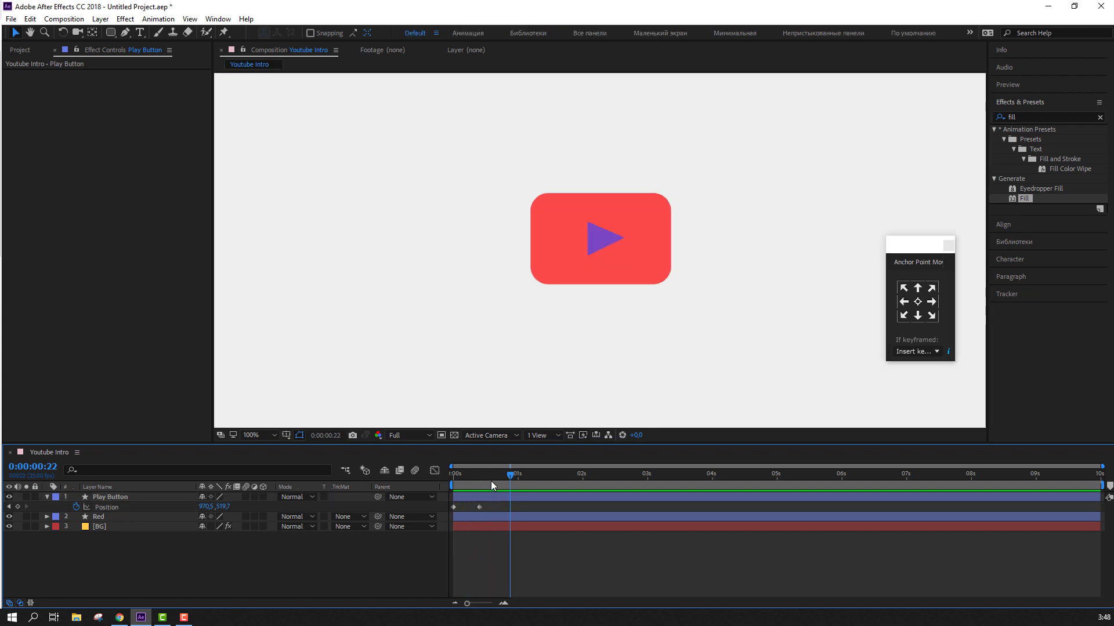
{"action": "left_click_drag", "start_coordinate": [485, 475], "coordinate": [479, 476]}
{"action": "key", "text": "Page_Down"}
{"action": "key", "text": "Page_Down"}
{"action": "key", "text": "Page_Down"}
{"action": "key", "text": "Page_Down"}
{"action": "left_click", "coordinate": [614, 284]}
{"action": "key", "text": "period"}
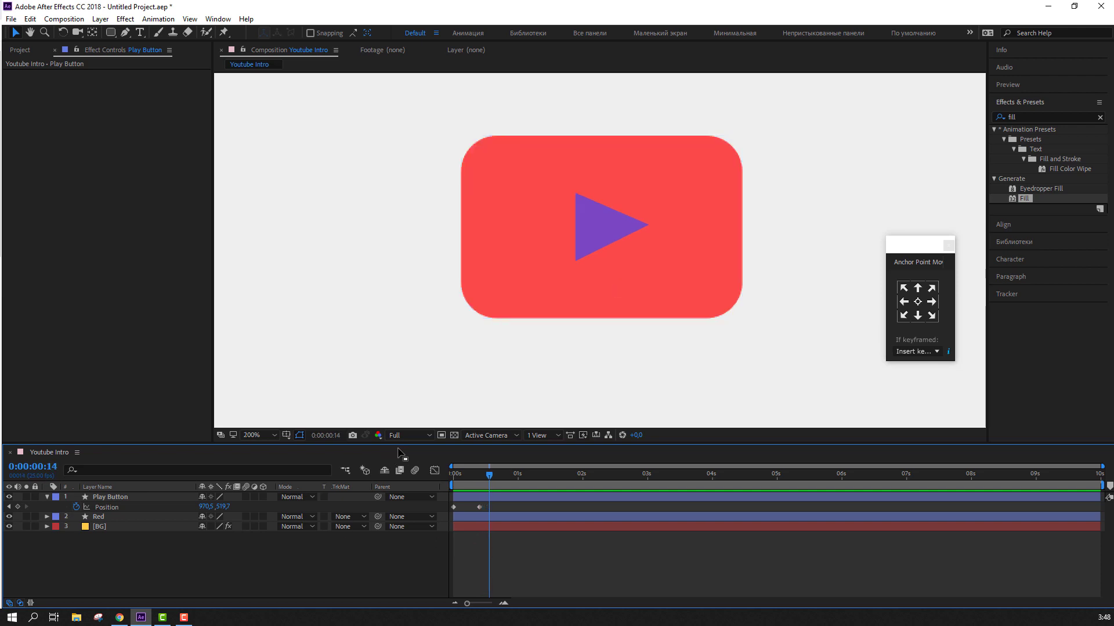
{"action": "key", "text": "Page_Down"}
{"action": "key", "text": "Page_Down"}
{"action": "key", "text": "Page_Up"}
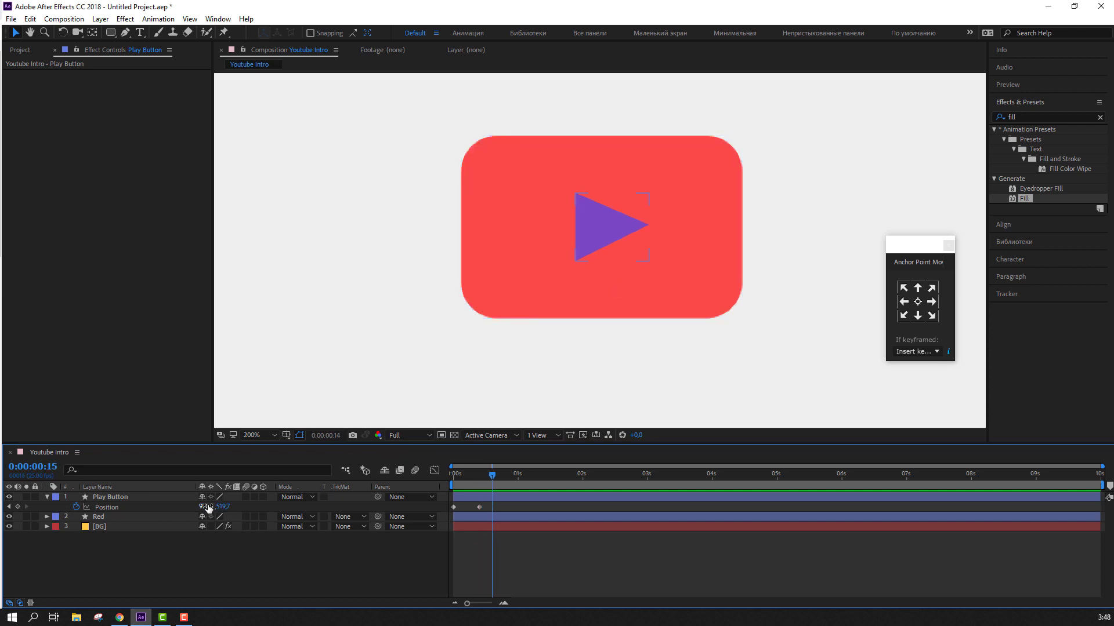
{"action": "key", "text": "Page_Up"}
{"action": "key", "text": "Page_Up"}
{"action": "key", "text": "Page_Up"}
{"action": "key", "text": "Page_Up"}
{"action": "key", "text": "Page_Up"}
{"action": "mouse_move", "coordinate": [206, 507]}
{"action": "left_mouse_down"}
{"action": "mouse_move", "coordinate": [245, 503]}
{"action": "mouse_move", "coordinate": [164, 507]}
{"action": "mouse_move", "coordinate": [223, 507]}
{"action": "left_mouse_up"}
{"action": "key", "text": "Page_Down"}
{"action": "key", "text": "Page_Down"}
{"action": "key", "text": "Page_Down"}
{"action": "key", "text": "Page_Down"}
{"action": "key", "text": "Page_Down"}
{"action": "key", "text": "Page_Down"}
{"action": "key", "text": "Page_Down"}
{"action": "key", "text": "Page_Down"}
{"action": "key", "text": "Page_Down"}
{"action": "key", "text": "Page_Down"}
{"action": "key", "text": "Page_Down"}
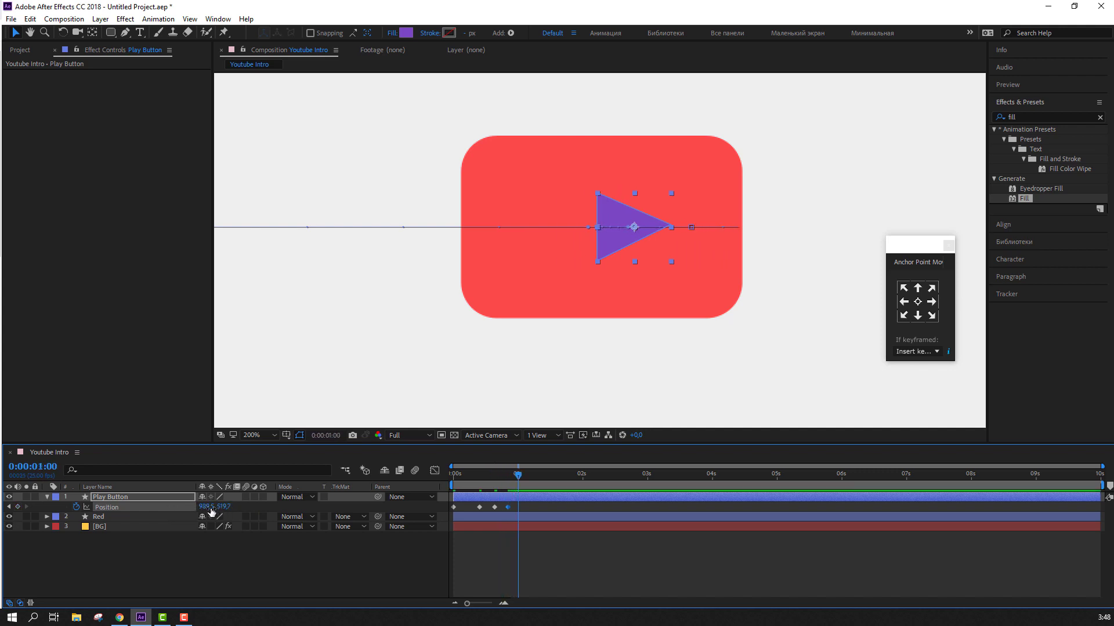
- Nudge the triangle back left to settle at 968.5, 519.7 and preview the bounce
{"action": "key", "text": "Page_Down"}
{"action": "key", "text": "Page_Down"}
{"action": "key", "text": "Page_Down"}
{"action": "key", "text": "shift+Left"}
{"action": "key", "text": "shift+Left"}
{"action": "key", "text": "shift+Left"}
{"action": "key", "text": "shift+Left"}
{"action": "left_click", "coordinate": [526, 568]}
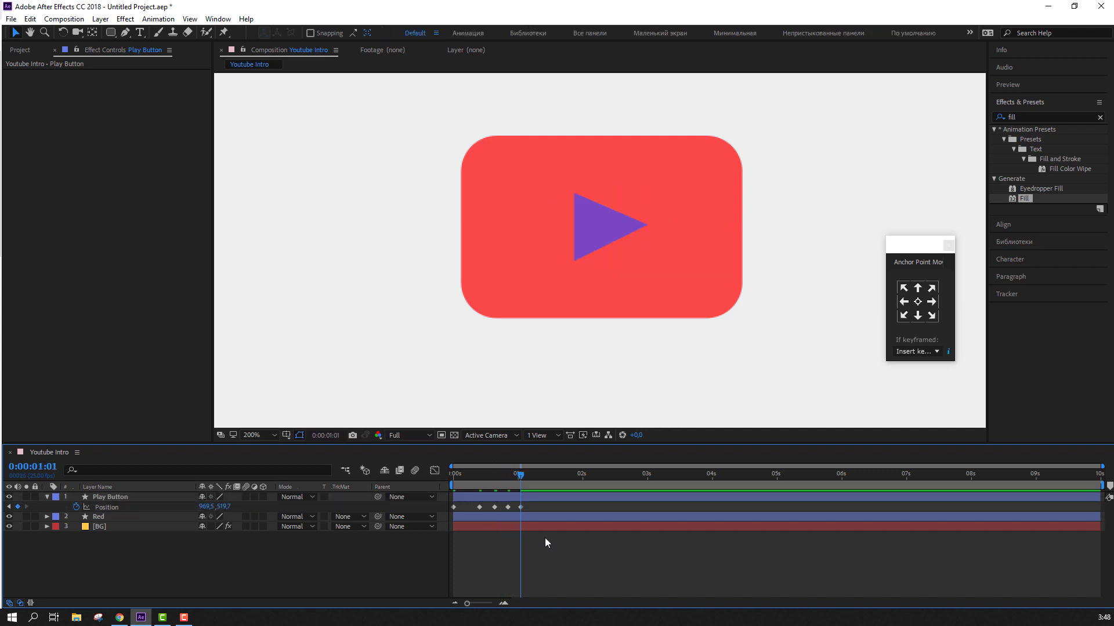
{"action": "key", "text": "space"}
{"action": "left_click_drag", "start_coordinate": [523, 484], "coordinate": [482, 477]}
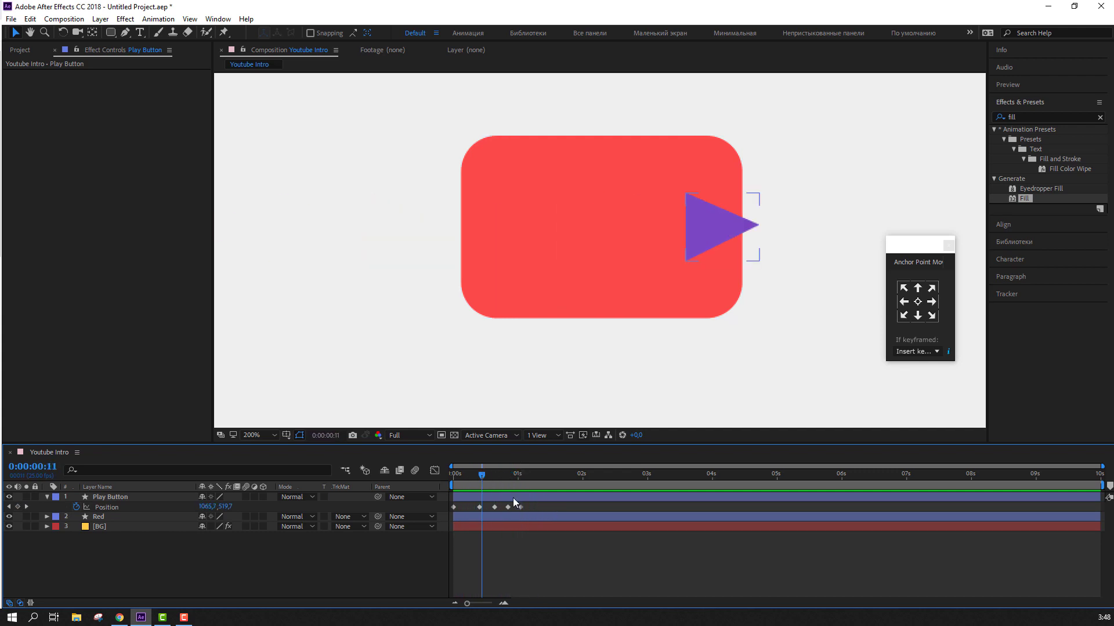
{"action": "left_click_drag", "start_coordinate": [541, 511], "coordinate": [440, 512]}
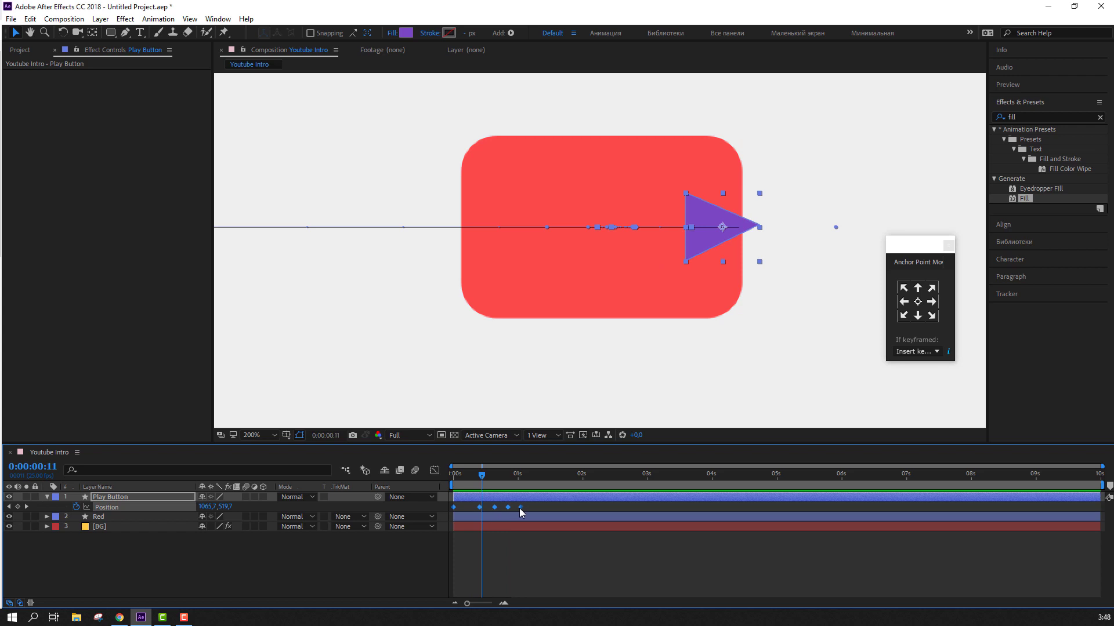
- Apply Easy Ease to the selected position keyframes
{"action": "right_click", "coordinate": [521, 508]}
{"action": "mouse_move", "coordinate": [609, 500]}
{"action": "left_click", "coordinate": [683, 532]}
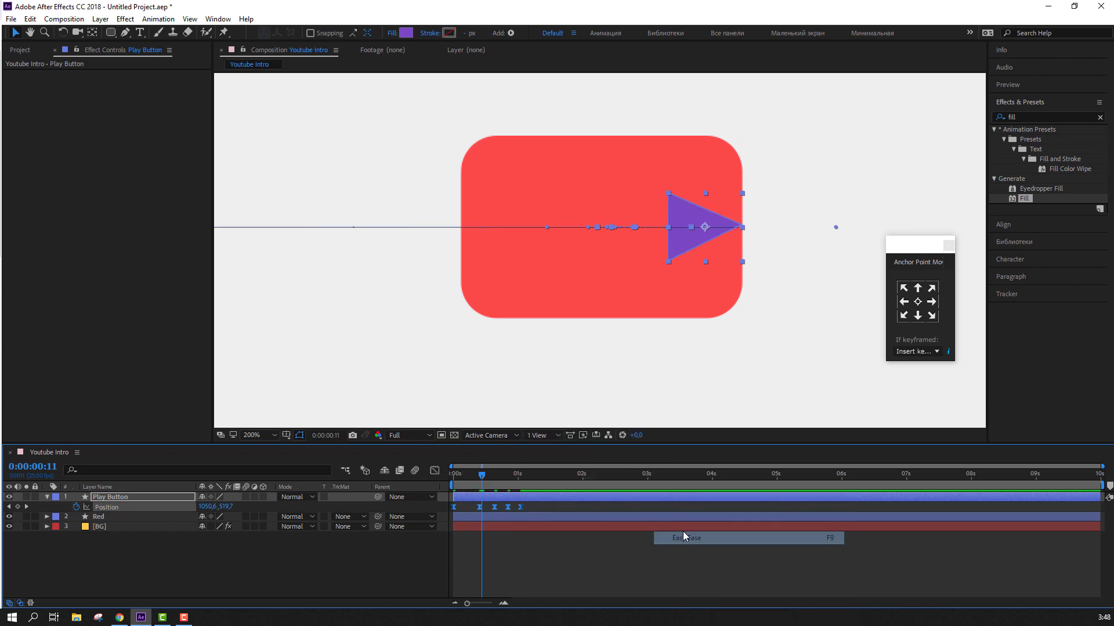
- Set the keyframes' spatial interpolation to Linear
{"action": "right_click", "coordinate": [520, 507]}
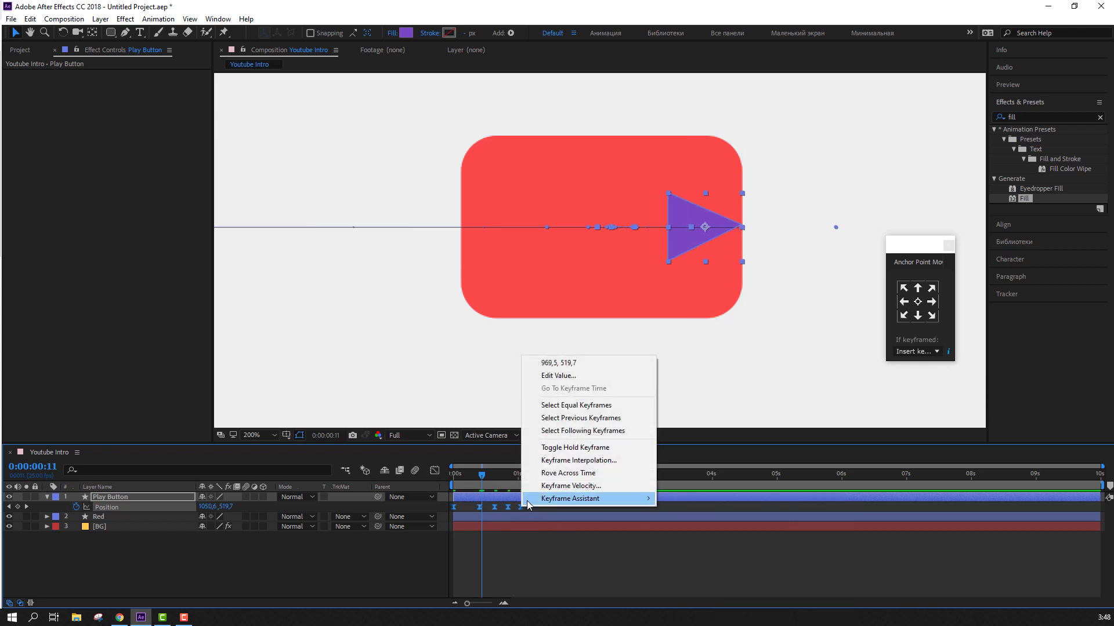
{"action": "left_click", "coordinate": [562, 462]}
{"action": "left_click", "coordinate": [754, 379]}
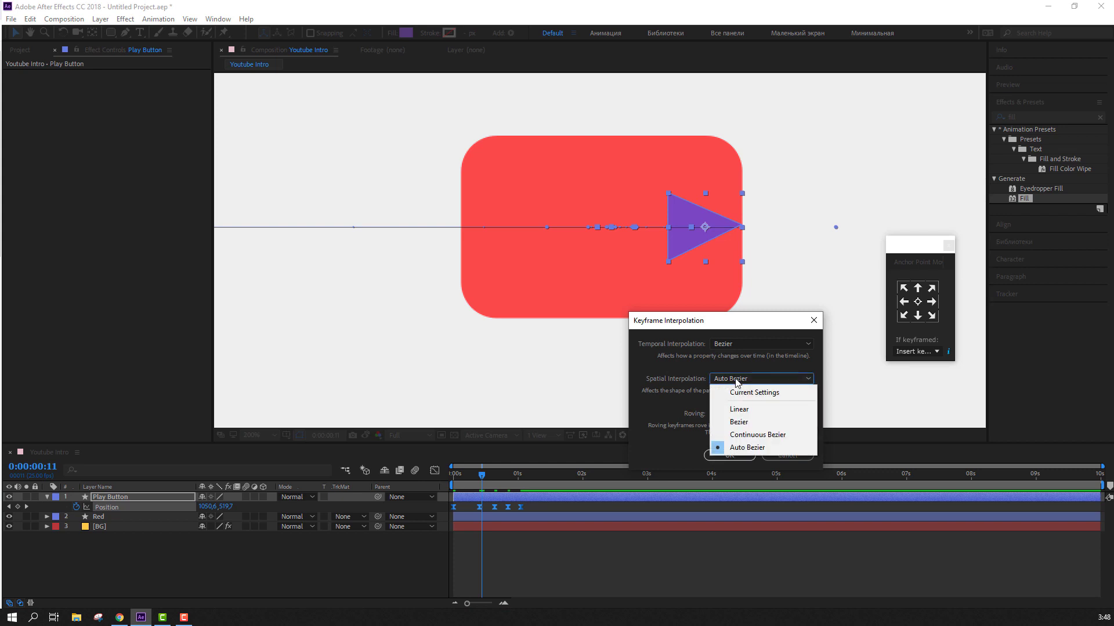
{"action": "left_click", "coordinate": [730, 409]}
{"action": "left_click", "coordinate": [719, 457]}
{"action": "left_click", "coordinate": [566, 570]}
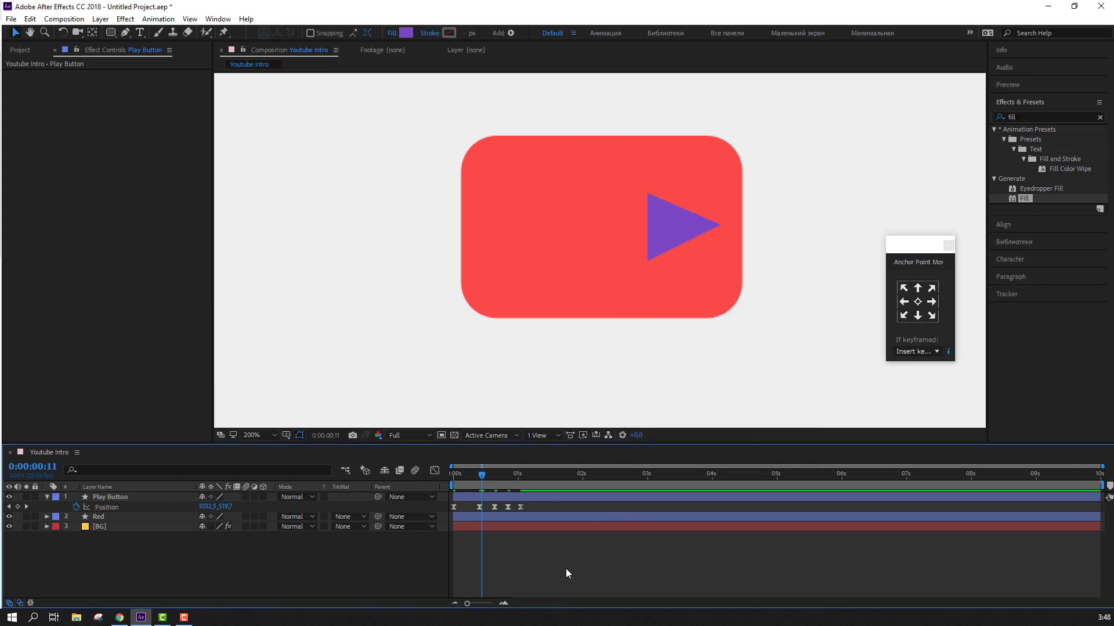
{"action": "scroll", "coordinate": [479, 358], "scroll_direction": "down", "scroll_amount": 3}
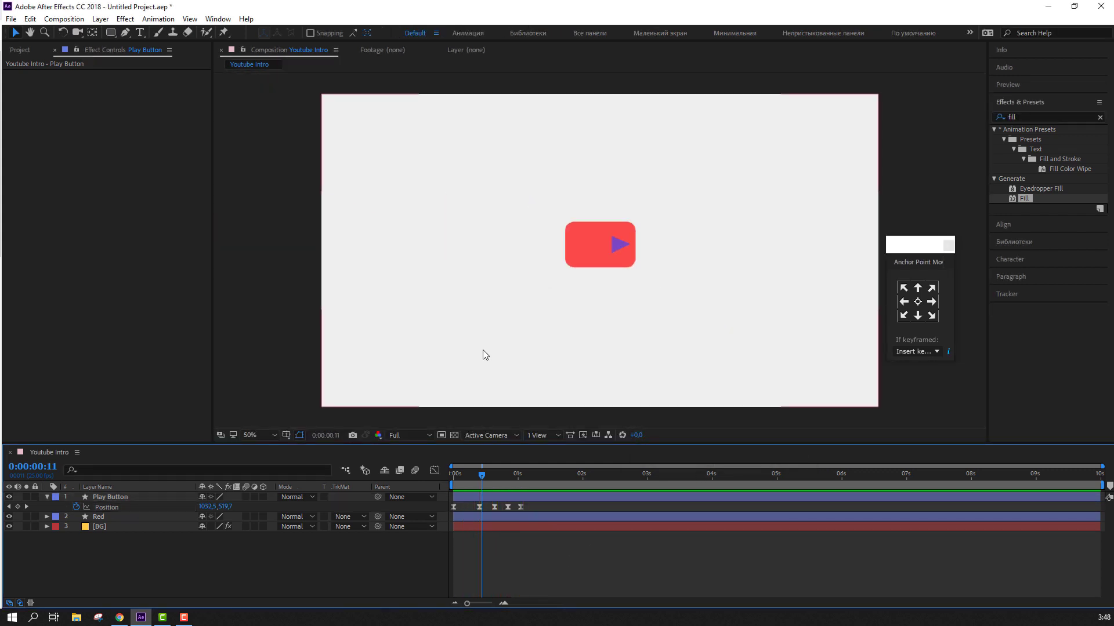
- In the Graph Editor, drag the first keyframe's speed handle to create a sharp speed peak
{"action": "left_click", "coordinate": [527, 498]}
{"action": "left_click", "coordinate": [434, 471]}
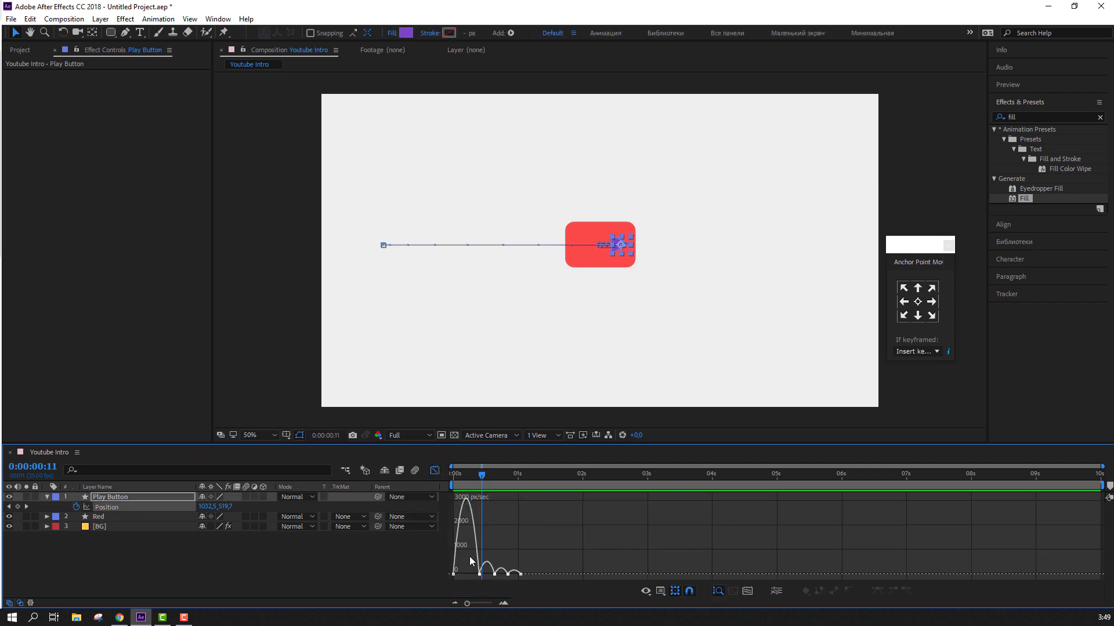
{"action": "scroll", "coordinate": [490, 560], "scroll_direction": "up", "scroll_amount": 3}
{"action": "scroll", "coordinate": [580, 547], "scroll_direction": "up", "scroll_amount": 2}
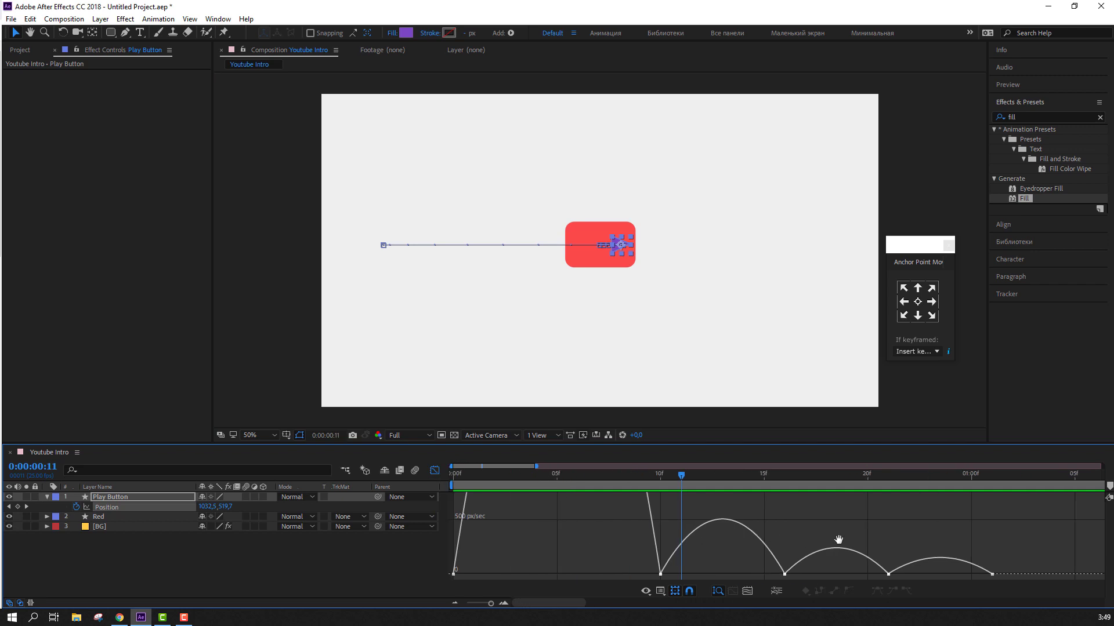
{"action": "scroll", "coordinate": [841, 535], "scroll_direction": "up", "scroll_amount": 2}
{"action": "left_click_drag", "start_coordinate": [498, 565], "coordinate": [448, 581]}
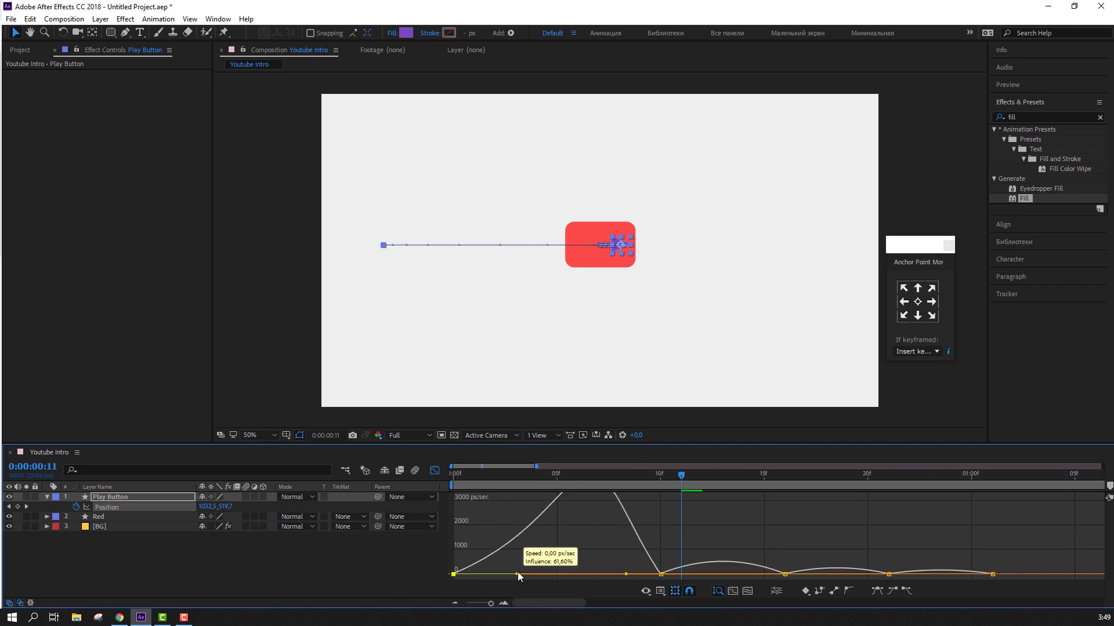
{"action": "left_click_drag", "start_coordinate": [488, 574], "coordinate": [541, 574]}
{"action": "left_click", "coordinate": [715, 526]}
- Preview the snappier slide, switch back to layer bars, and return to frame 0
{"action": "key", "text": "space"}
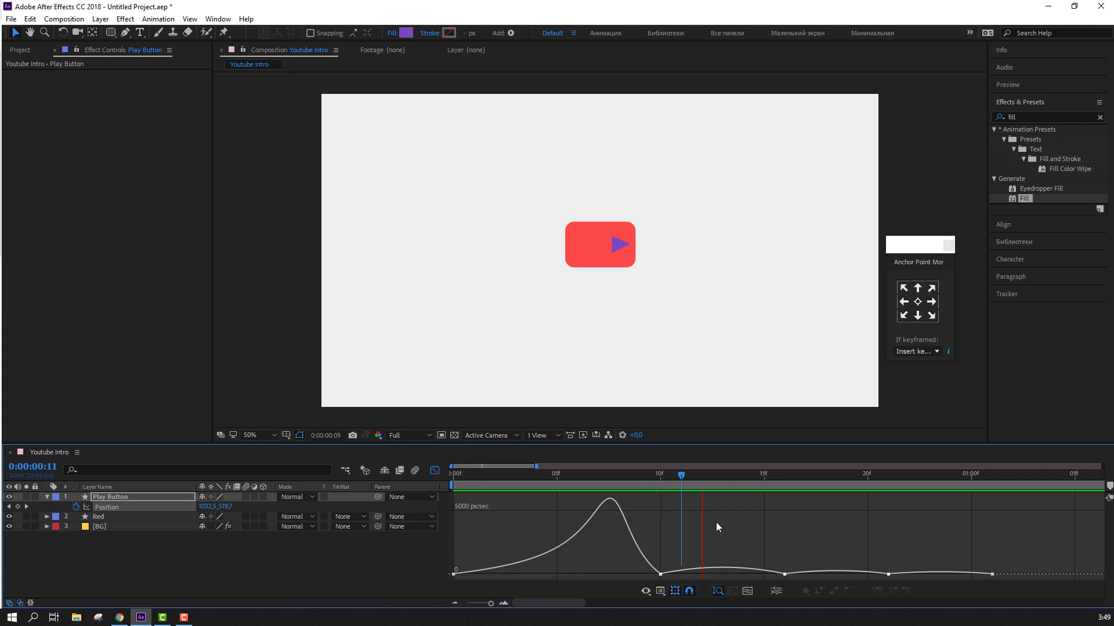
{"action": "key", "text": "space"}
{"action": "key", "text": "space"}
{"action": "key", "text": "space"}
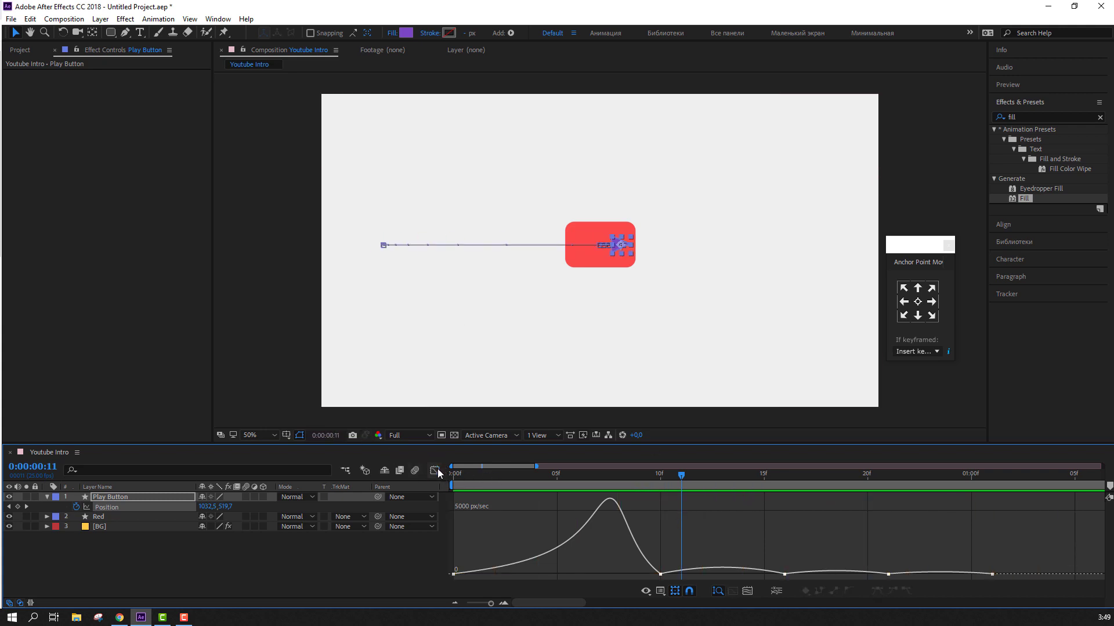
{"action": "left_click", "coordinate": [434, 470]}
{"action": "key", "text": "Home"}
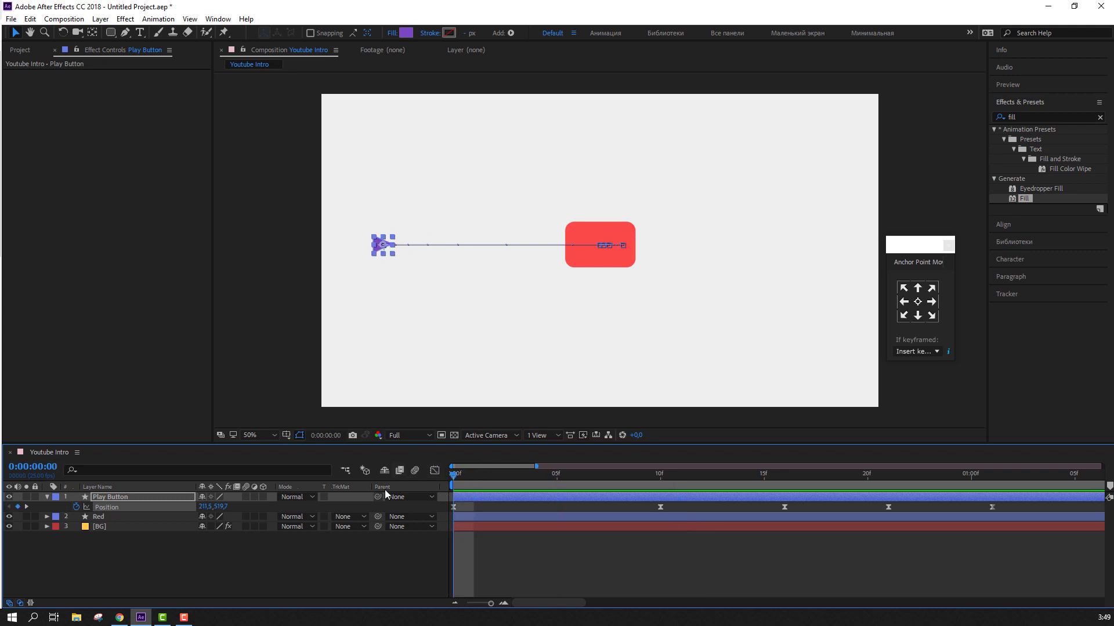
- Duplicate the Play Button layer via Edit > Duplicate
{"action": "left_click", "coordinate": [345, 393]}
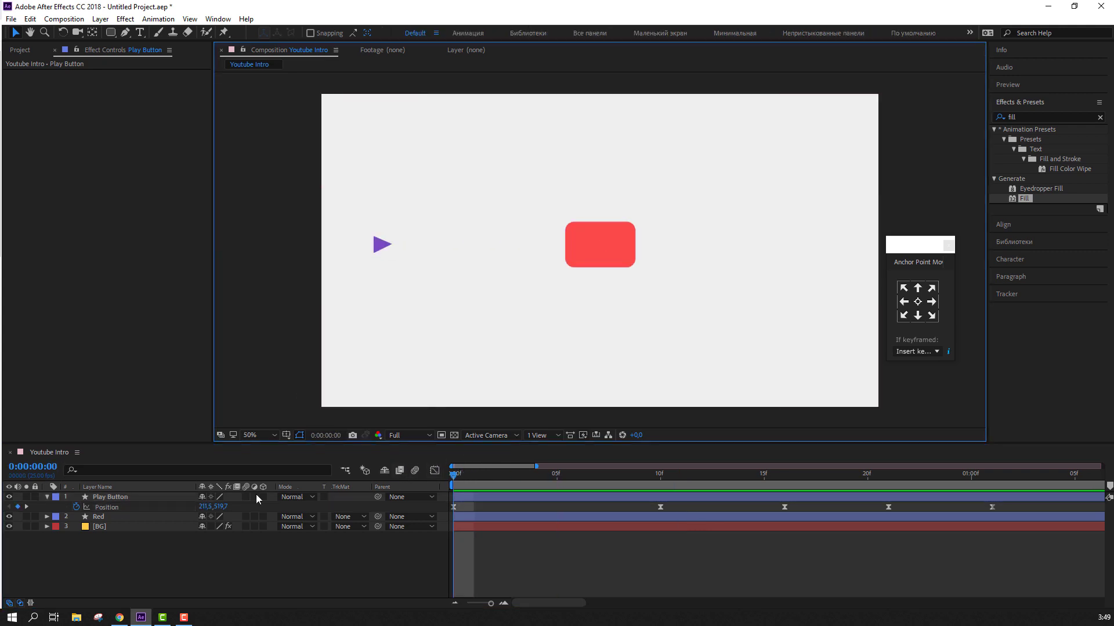
{"action": "left_click", "coordinate": [47, 497]}
{"action": "left_click", "coordinate": [119, 497]}
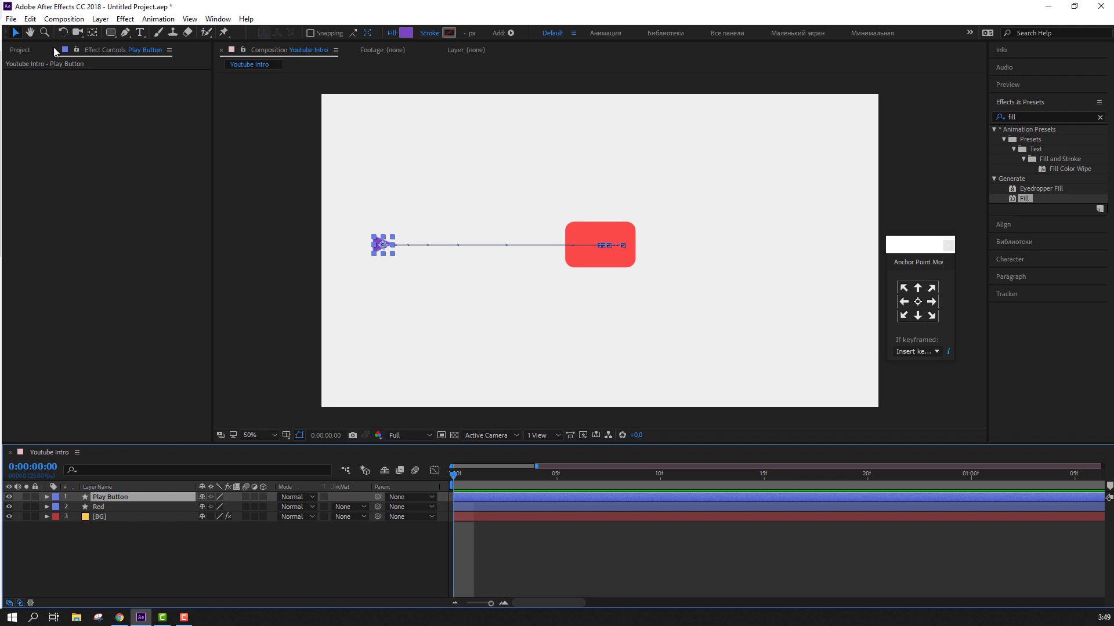
{"action": "left_click", "coordinate": [30, 19]}
{"action": "left_click", "coordinate": [64, 169]}
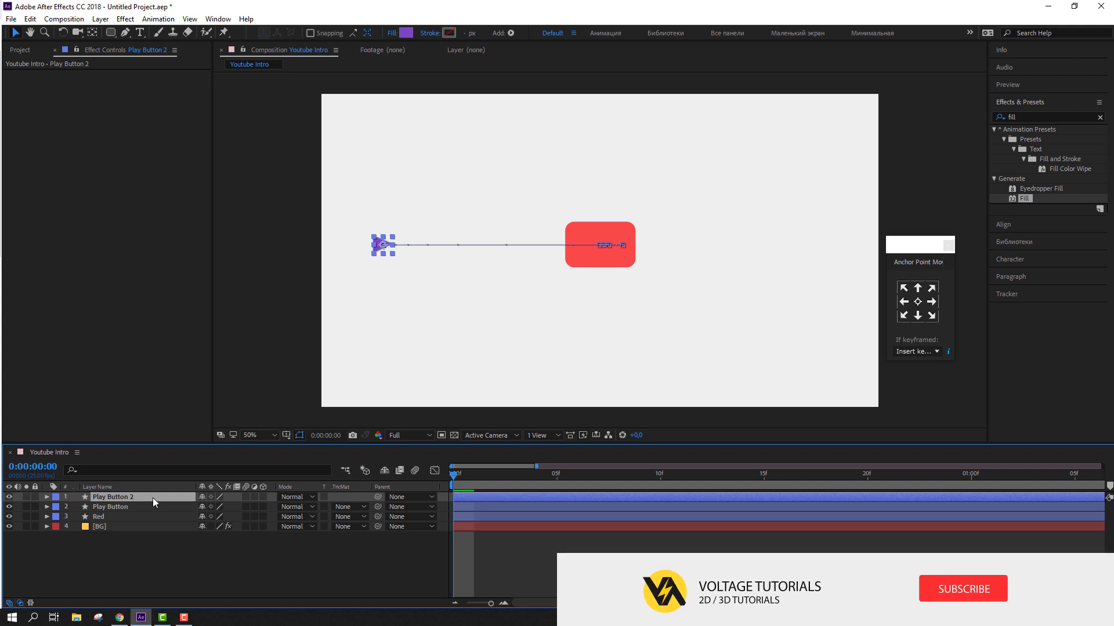
- Rename the copy 'Play Button_alpha'
{"action": "key", "text": "Return"}
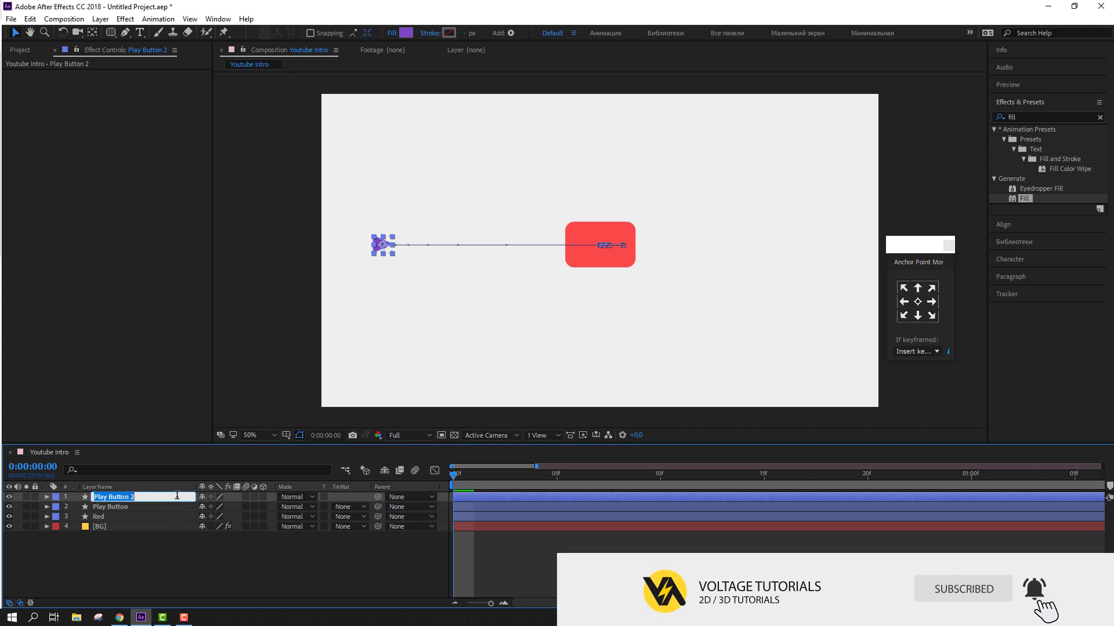
{"action": "left_click", "coordinate": [177, 496]}
{"action": "key", "text": "BackSpace"}
{"action": "type", "text": "_alpha"}
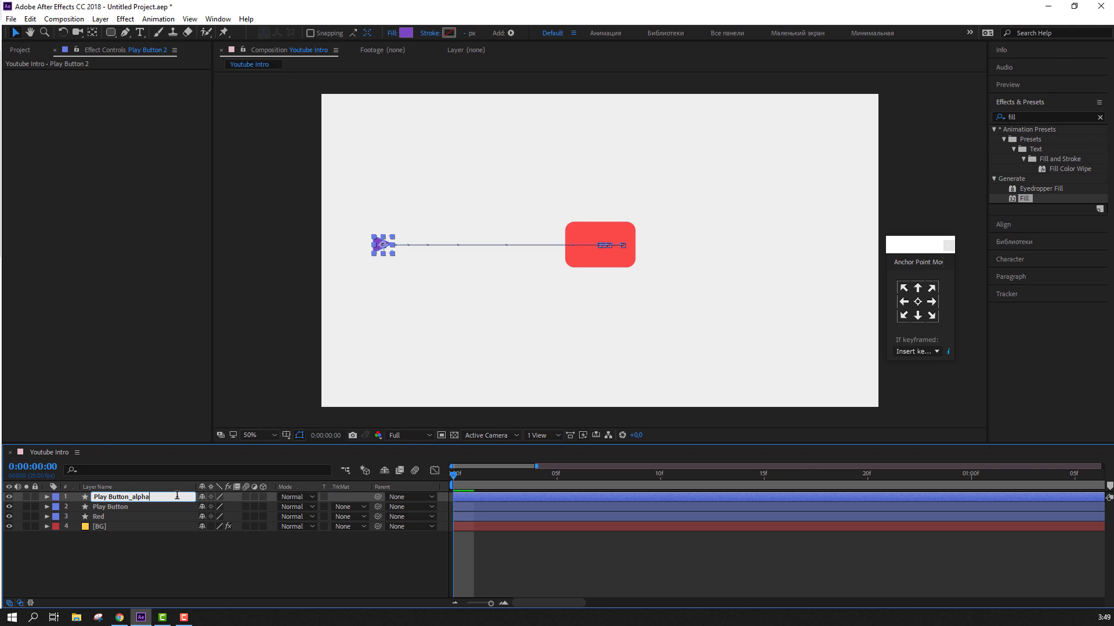
{"action": "key", "text": "Return"}
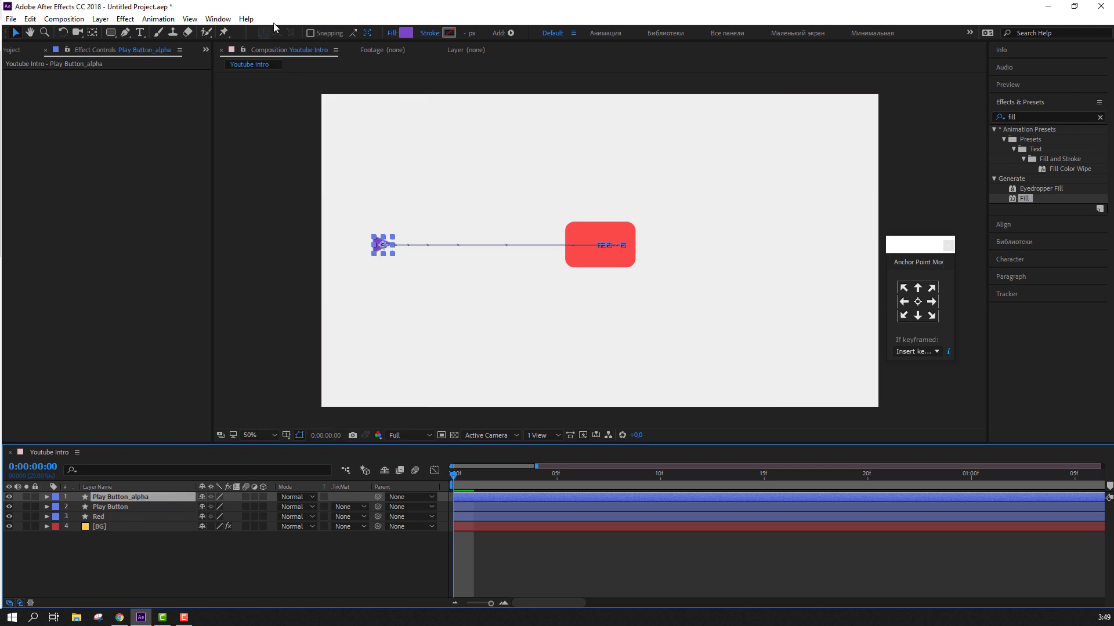
- At frame 8, change the Play Button_alpha triangle's fill from purple to white
{"action": "left_click_drag", "start_coordinate": [475, 481], "coordinate": [619, 481]}
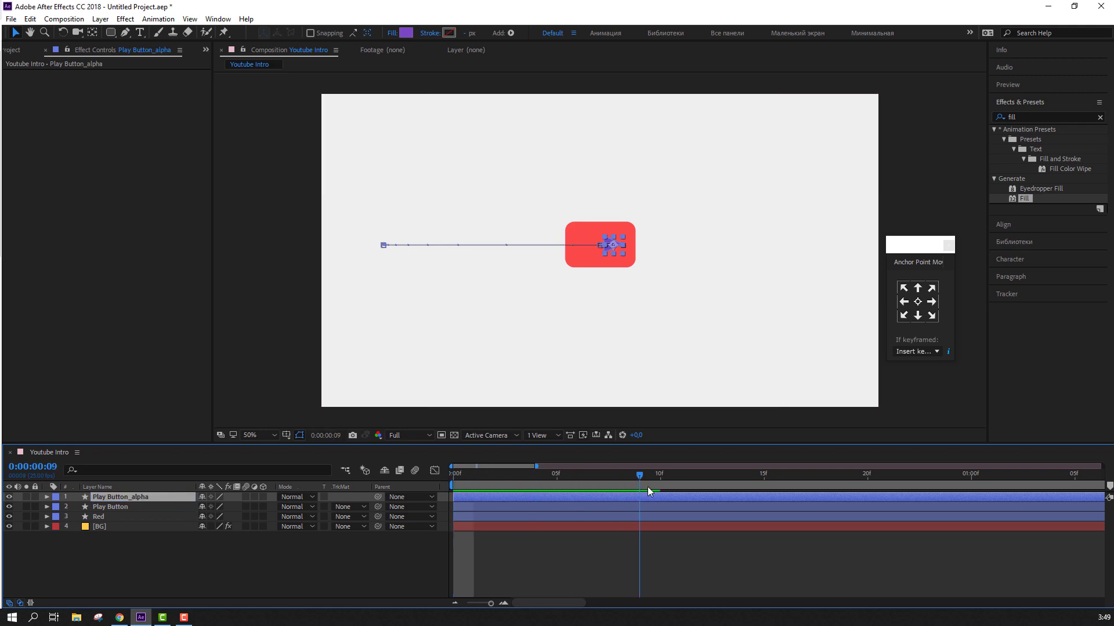
{"action": "key", "text": "period"}
{"action": "key", "text": "period"}
{"action": "key", "text": "Page_Up"}
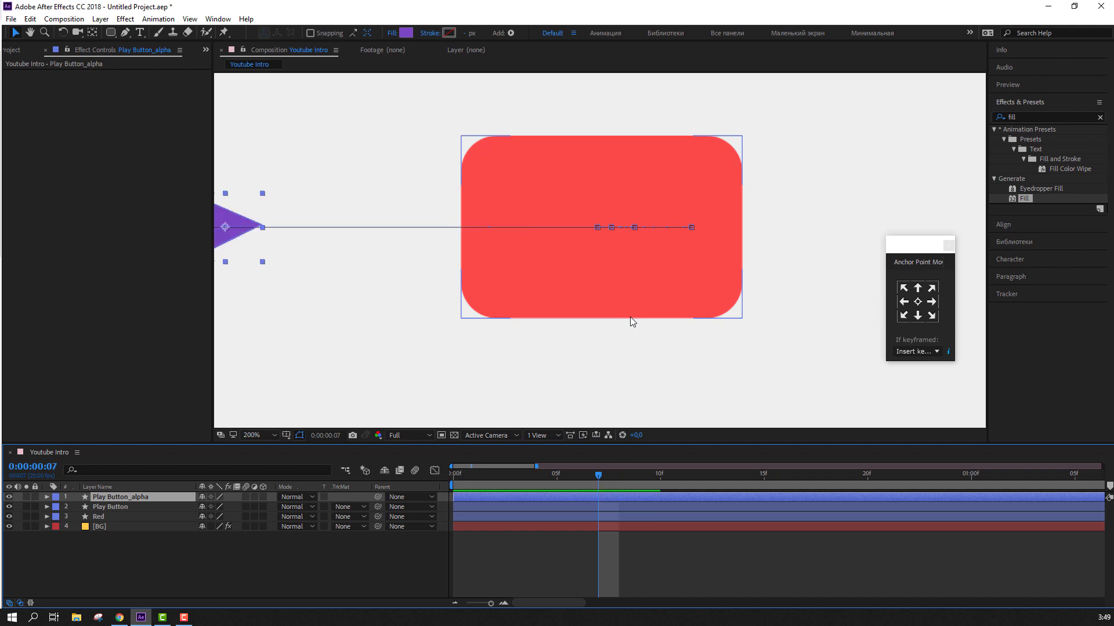
{"action": "key", "text": "Page_Down"}
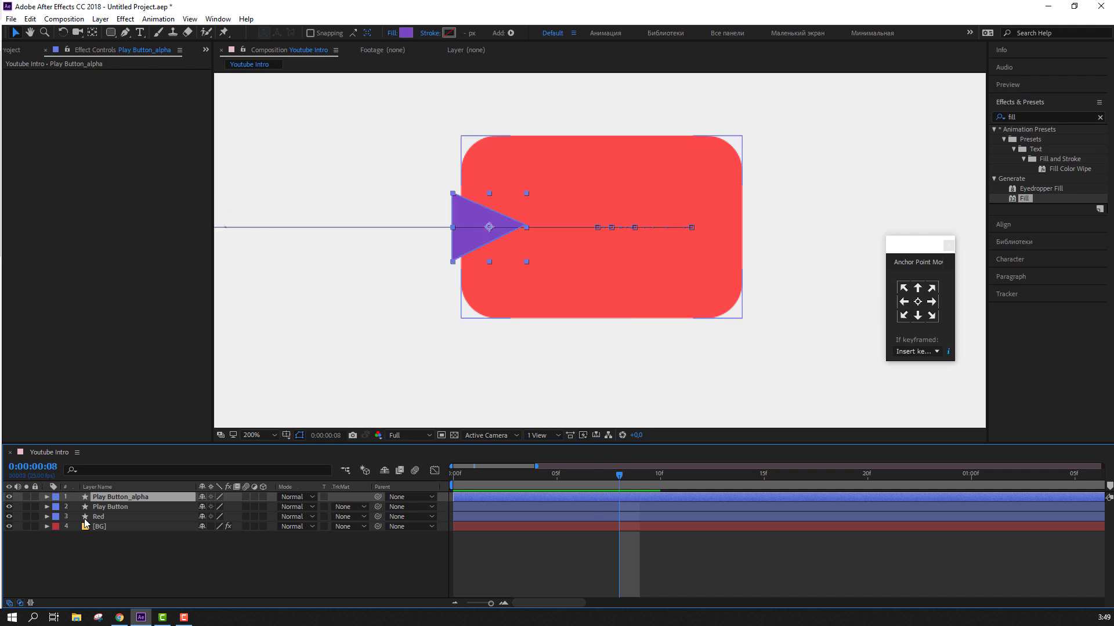
{"action": "left_click", "coordinate": [406, 33]}
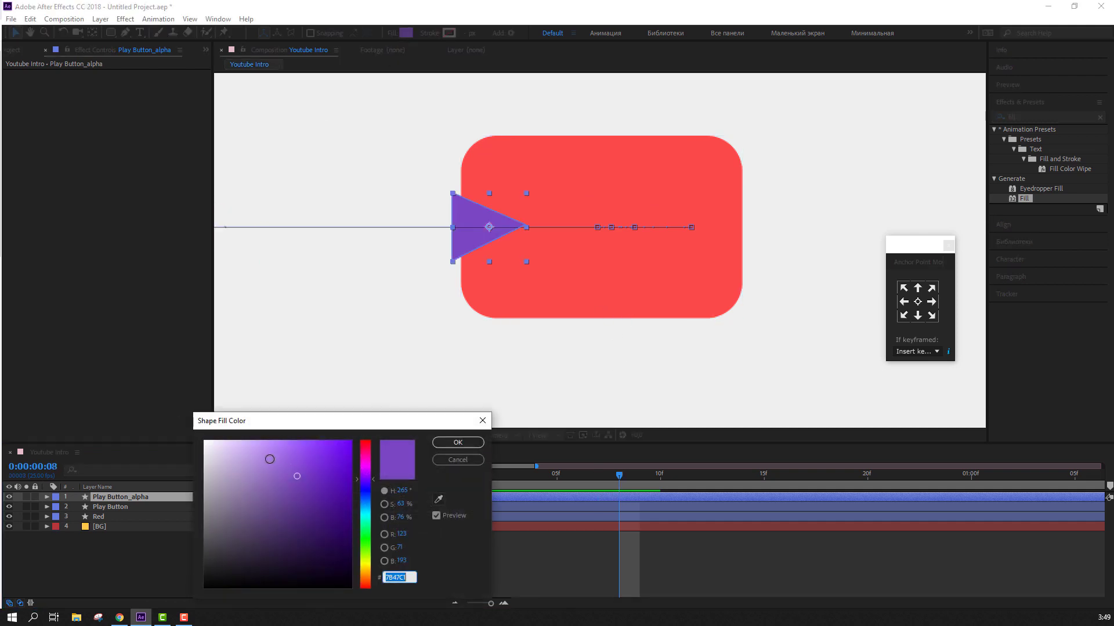
{"action": "left_click_drag", "start_coordinate": [270, 460], "coordinate": [153, 427]}
{"action": "left_click", "coordinate": [436, 443]}
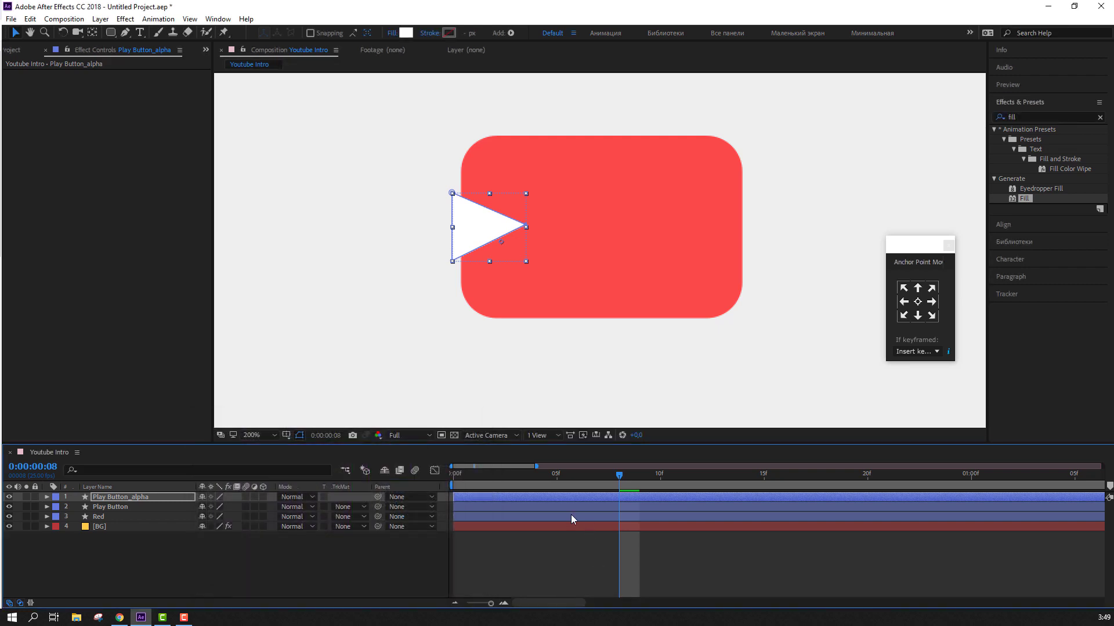
{"action": "left_click", "coordinate": [615, 507]}
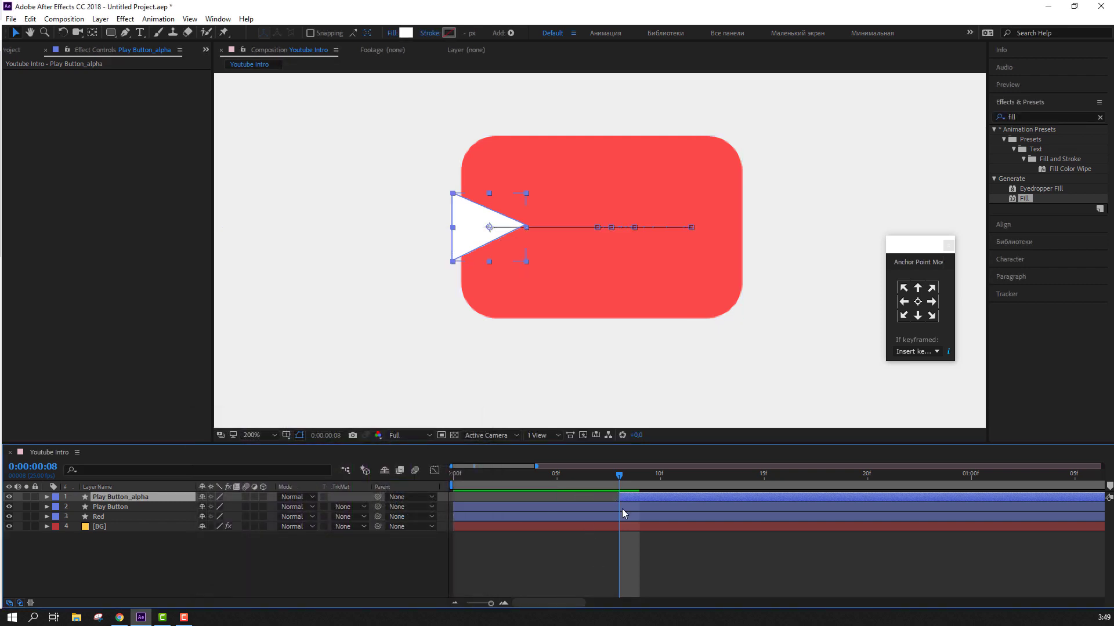
- Trim the Play Button layer's out-point so it ends at frame 8
{"action": "scroll", "coordinate": [801, 537], "scroll_direction": "down", "scroll_amount": 3}
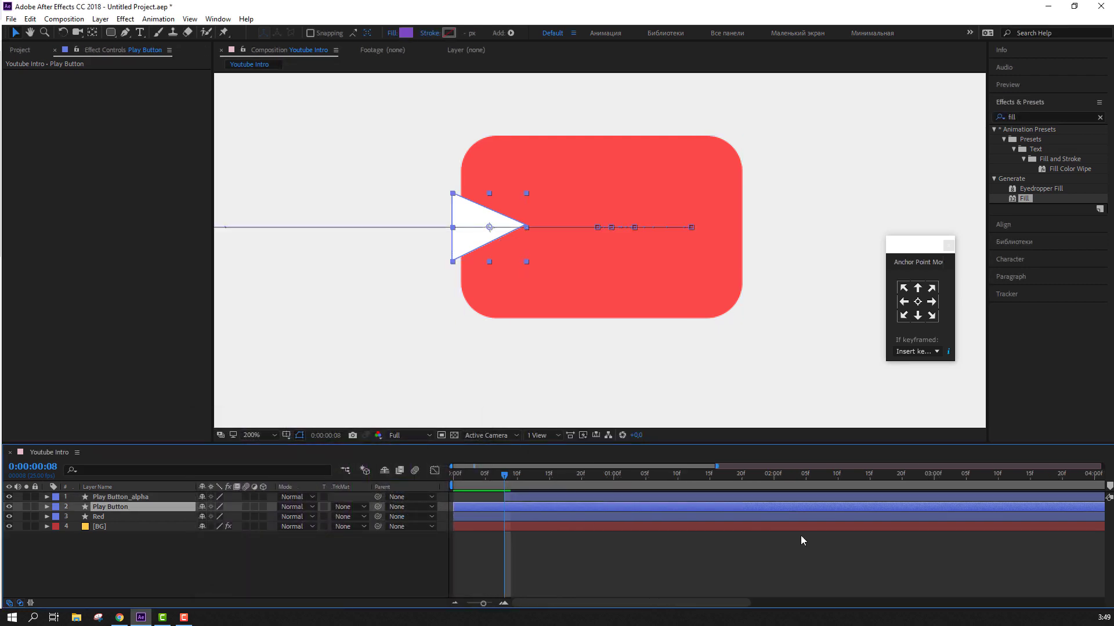
{"action": "scroll", "coordinate": [824, 531], "scroll_direction": "down", "scroll_amount": 3}
{"action": "scroll", "coordinate": [859, 525], "scroll_direction": "down", "scroll_amount": 2}
{"action": "mouse_move", "coordinate": [876, 520]}
{"action": "left_mouse_down"}
{"action": "mouse_move", "coordinate": [474, 522]}
{"action": "mouse_move", "coordinate": [475, 511]}
{"action": "left_mouse_up"}
- Preview the intro to check the purple-to-white arrow hand-off
{"action": "scroll", "coordinate": [473, 523], "scroll_direction": "up", "scroll_amount": 3}
{"action": "scroll", "coordinate": [485, 522], "scroll_direction": "down", "scroll_amount": 2}
{"action": "scroll", "coordinate": [517, 511], "scroll_direction": "down", "scroll_amount": 2}
{"action": "scroll", "coordinate": [453, 314], "scroll_direction": "down", "scroll_amount": 1}
{"action": "key", "text": "space"}
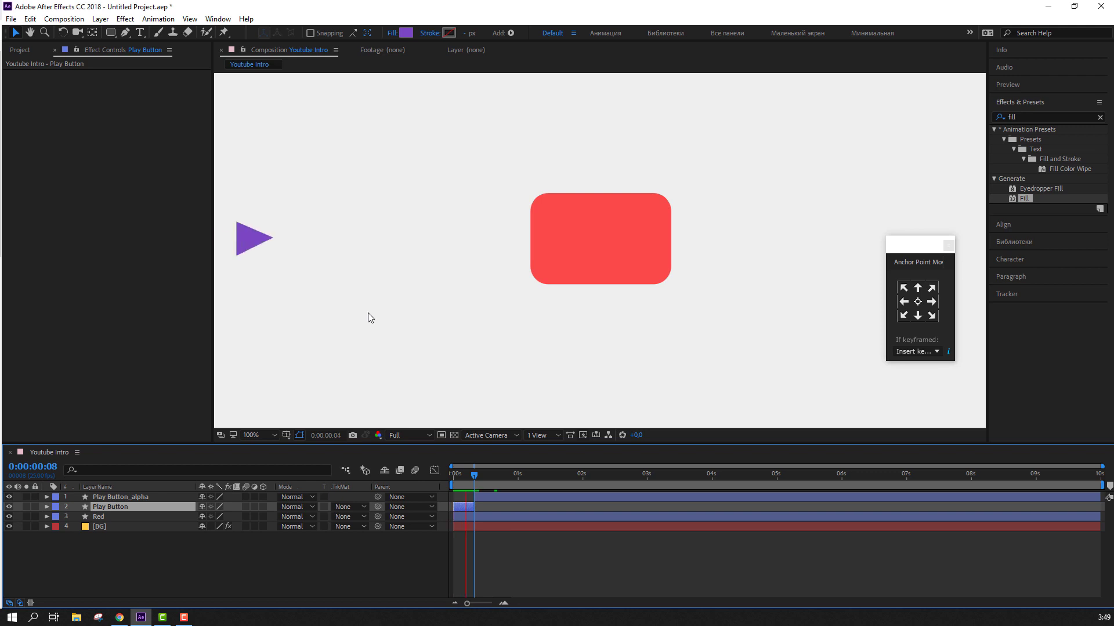
{"action": "scroll", "coordinate": [422, 321], "scroll_direction": "down", "scroll_amount": 2}
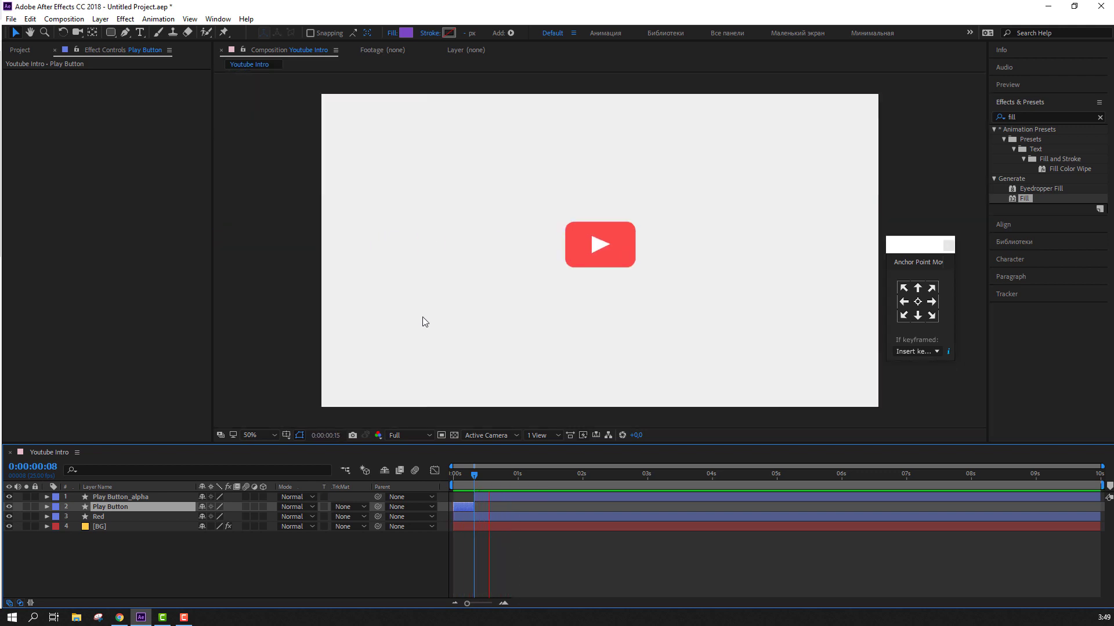
{"action": "key", "text": "space"}
{"action": "key", "text": "space"}
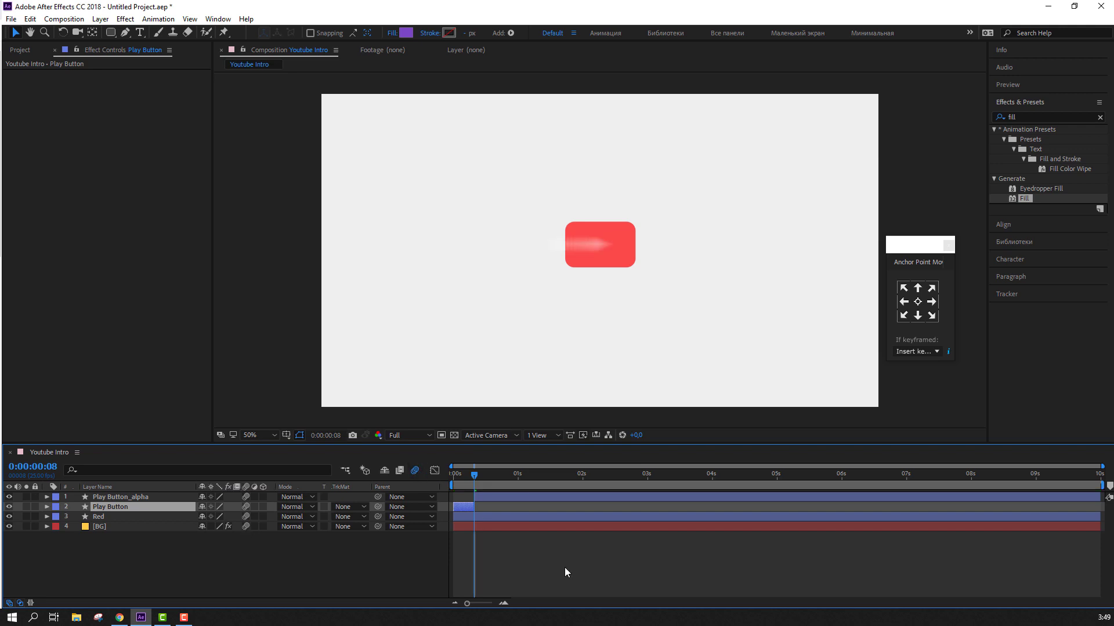
- Set the viewer resolution to Quarter and scrub around frame 8 to check the hand-off
{"action": "left_click", "coordinate": [410, 435]}
{"action": "left_click", "coordinate": [418, 504]}
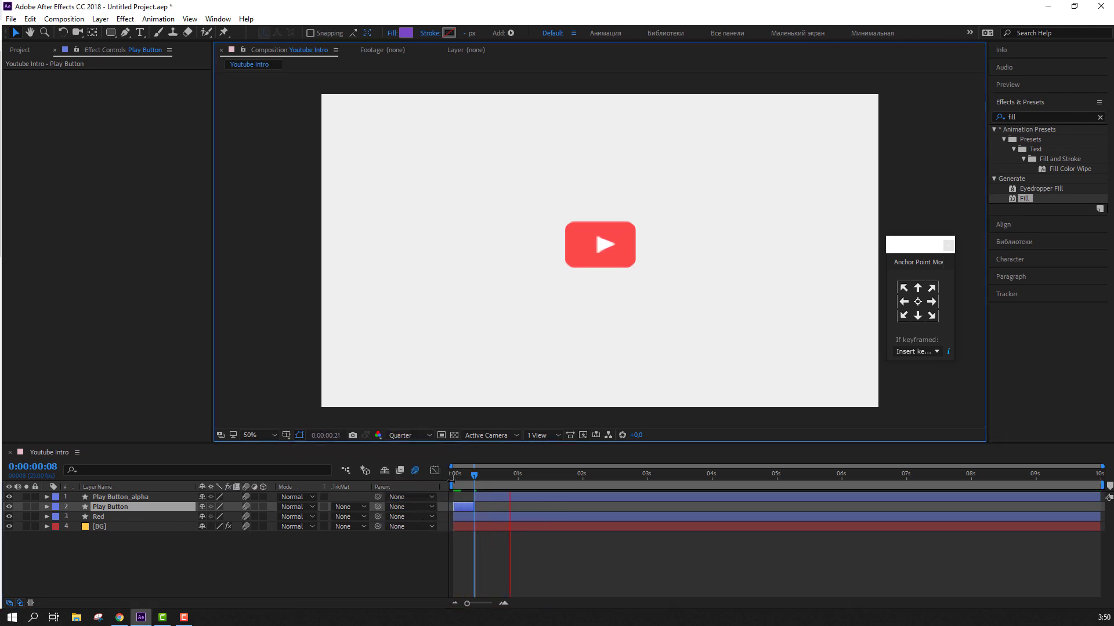
{"action": "key", "text": "space"}
{"action": "scroll", "coordinate": [598, 360], "scroll_direction": "up", "scroll_amount": 4}
{"action": "scroll", "coordinate": [571, 381], "scroll_direction": "down", "scroll_amount": 2}
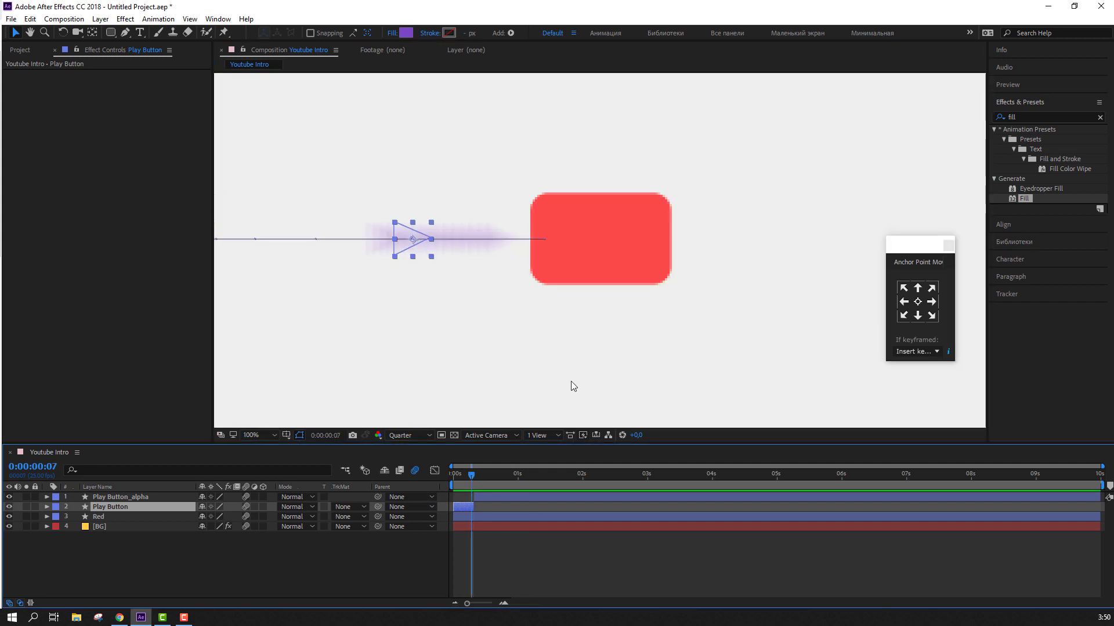
{"action": "mouse_move", "coordinate": [472, 477]}
{"action": "left_mouse_down"}
{"action": "mouse_move", "coordinate": [526, 481]}
{"action": "mouse_move", "coordinate": [492, 479]}
{"action": "left_mouse_up"}
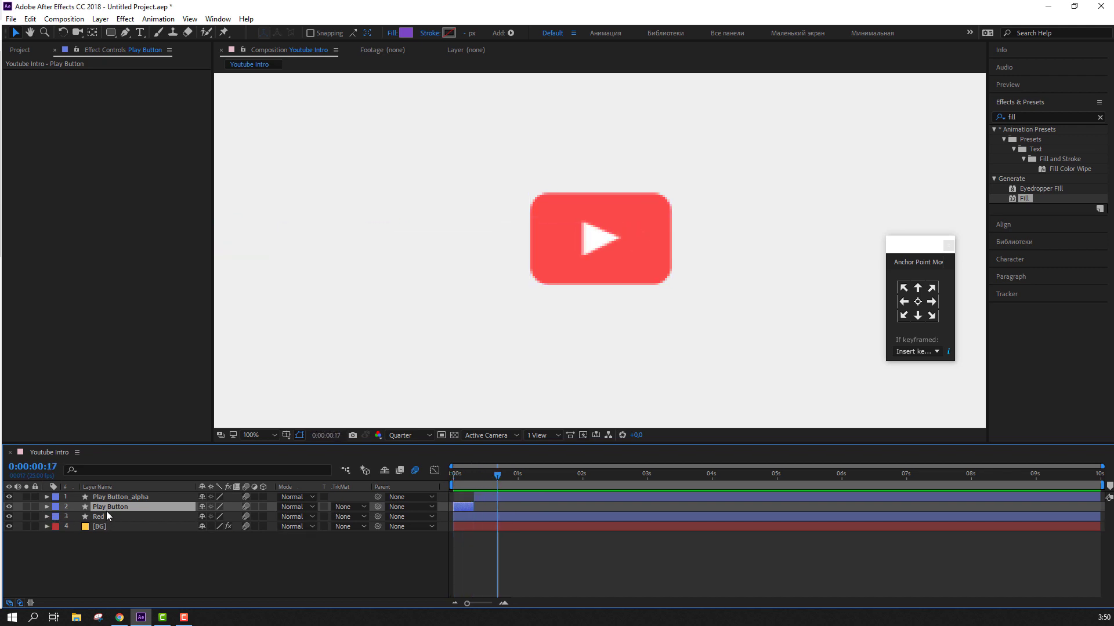
- Duplicate the Red layer as Red 2, deleting the accidental Play Button 2 copy
{"action": "left_click", "coordinate": [97, 518]}
{"action": "left_click", "coordinate": [30, 19]}
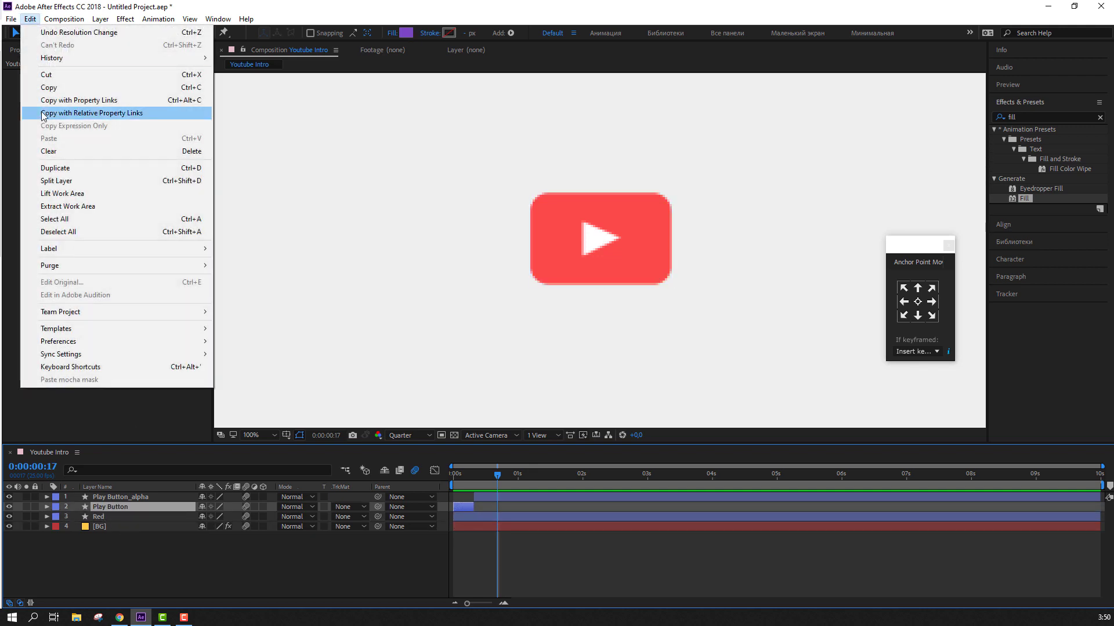
{"action": "left_click", "coordinate": [64, 169]}
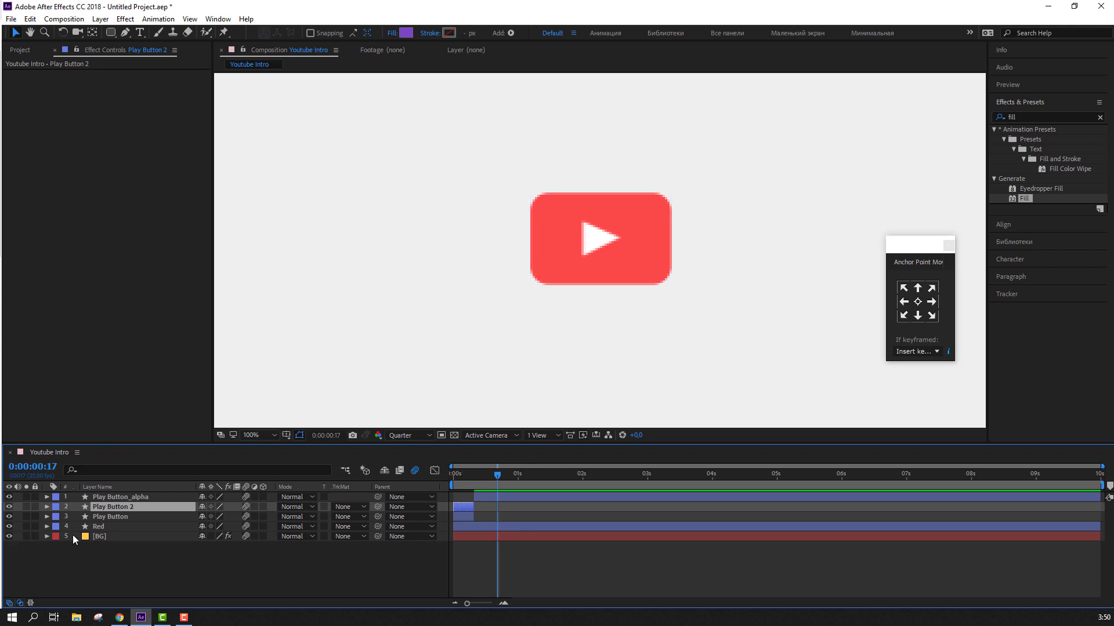
{"action": "key", "text": "Delete"}
{"action": "left_click", "coordinate": [111, 521]}
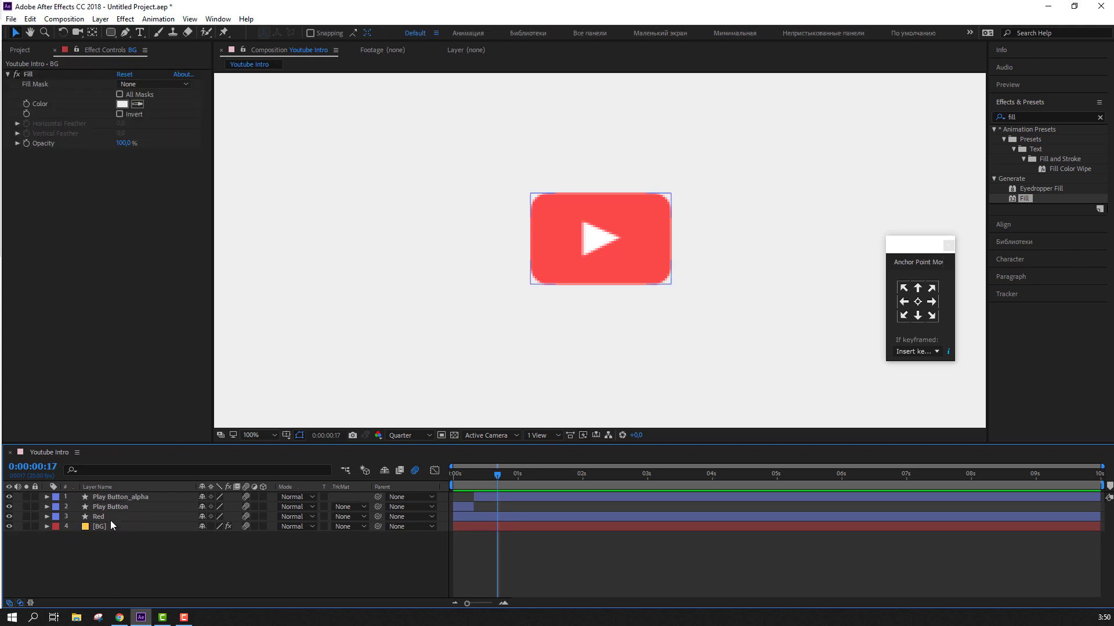
{"action": "left_click", "coordinate": [30, 19]}
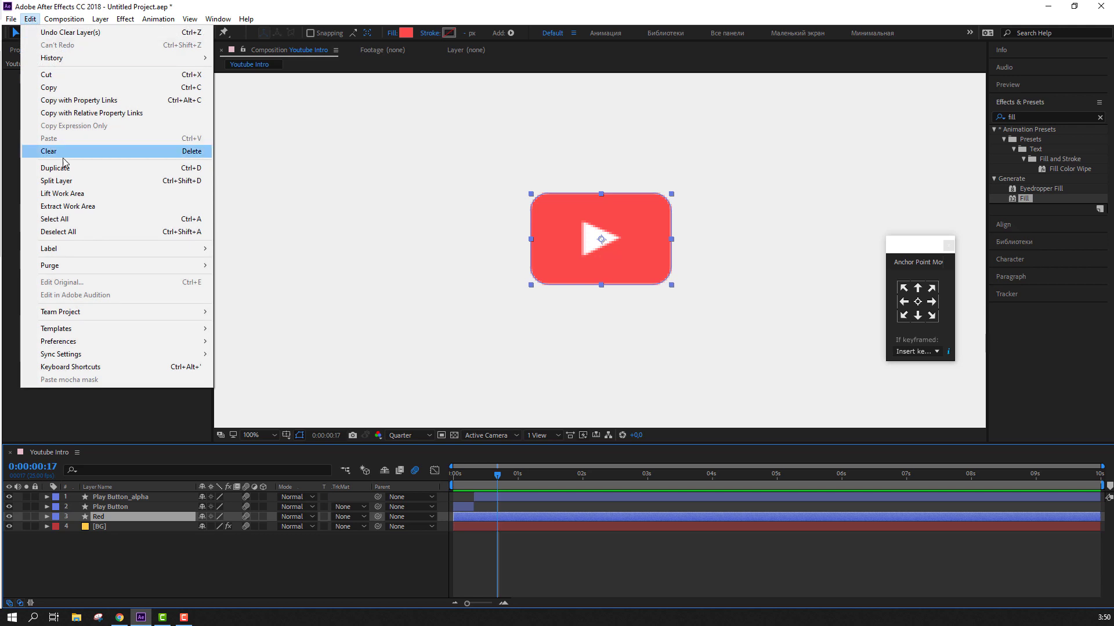
{"action": "left_click", "coordinate": [58, 168]}
- Move Play Button_alpha below Red 2, set Red 2's alpha as its track matte, and preview
{"action": "left_click_drag", "start_coordinate": [123, 499], "coordinate": [120, 517]}
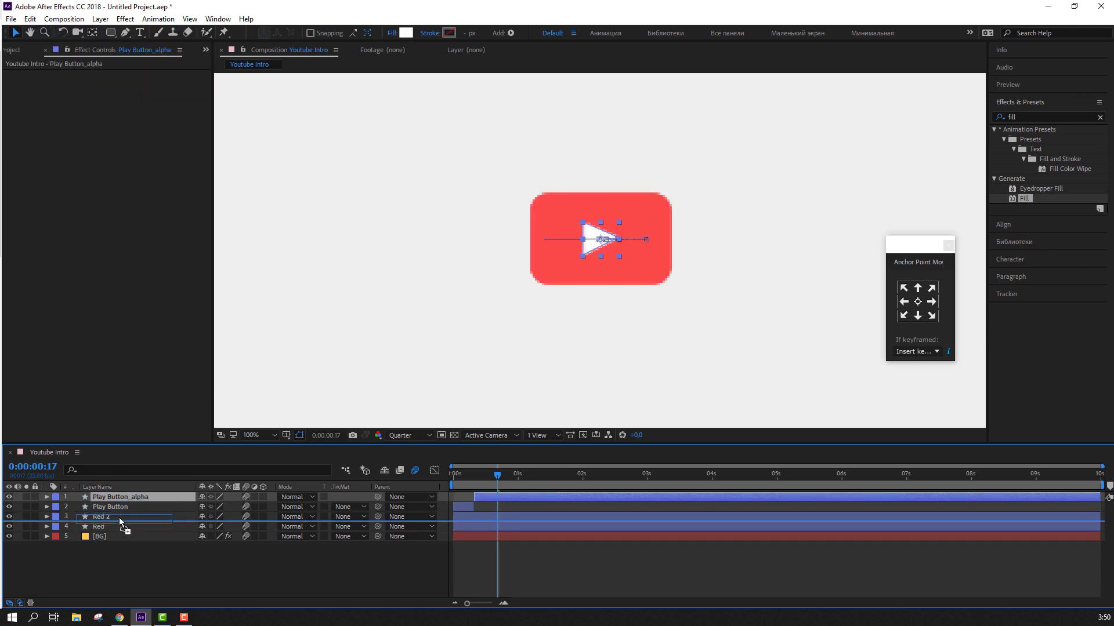
{"action": "left_click", "coordinate": [348, 517]}
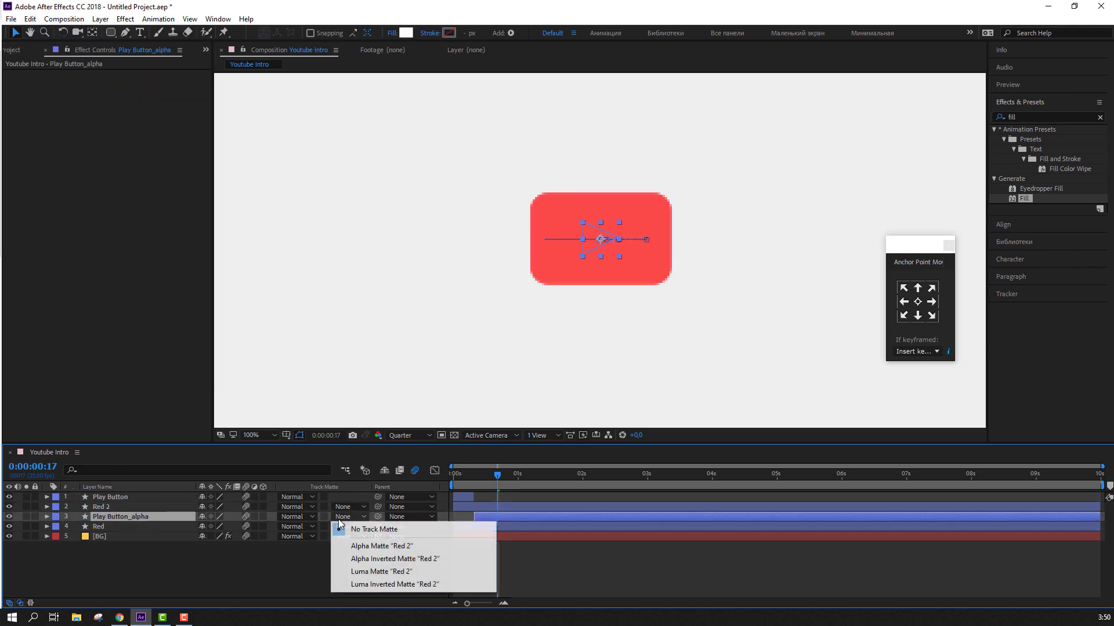
{"action": "left_click", "coordinate": [360, 545]}
{"action": "left_click_drag", "start_coordinate": [499, 478], "coordinate": [472, 478]}
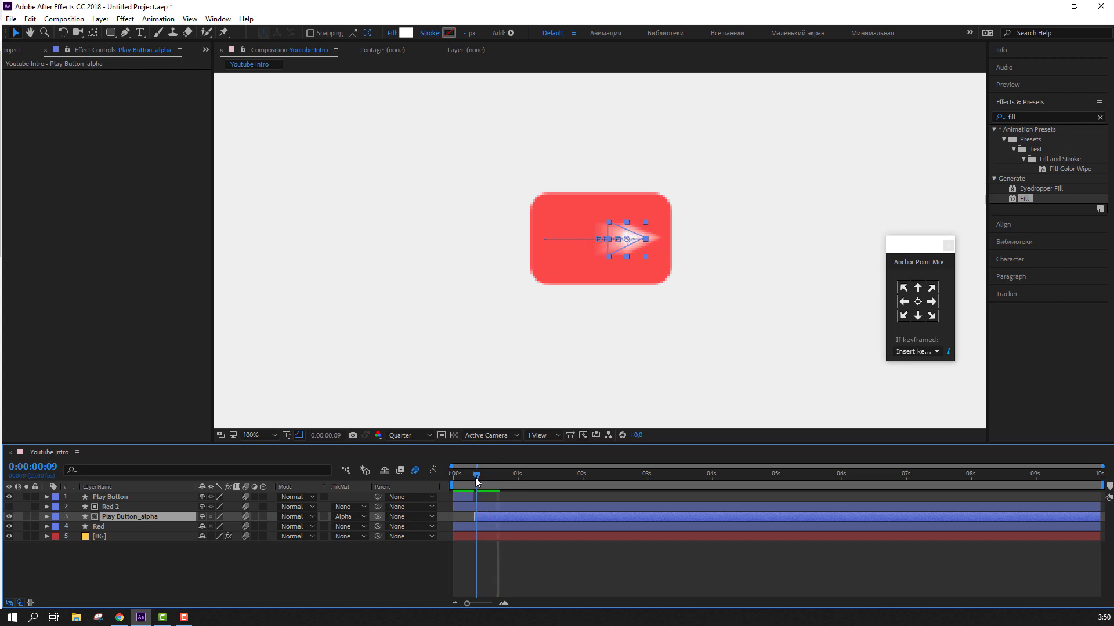
{"action": "left_click", "coordinate": [570, 570]}
{"action": "key", "text": "space"}
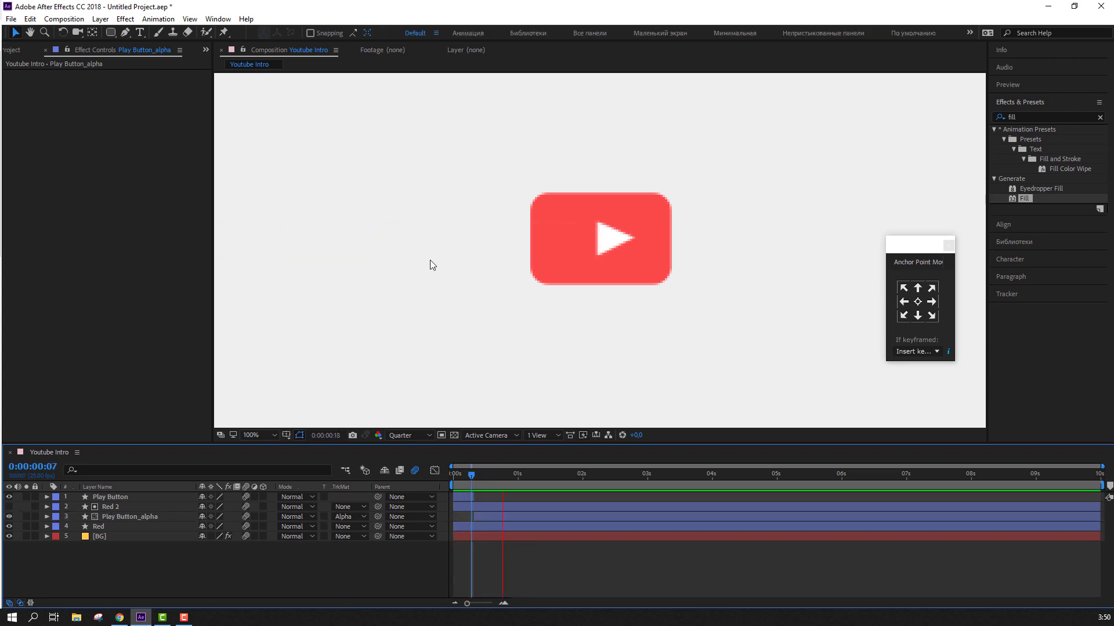
{"action": "key", "text": "space"}
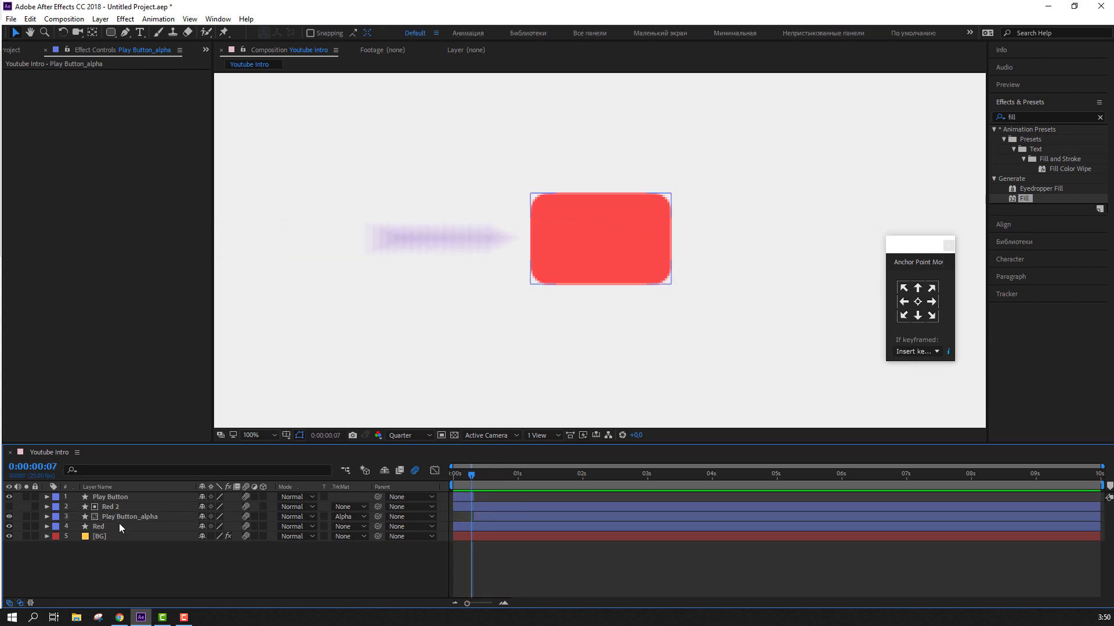
- Parent the Red 2 layer to the Red layer with the pick whip
{"action": "left_click", "coordinate": [124, 508]}
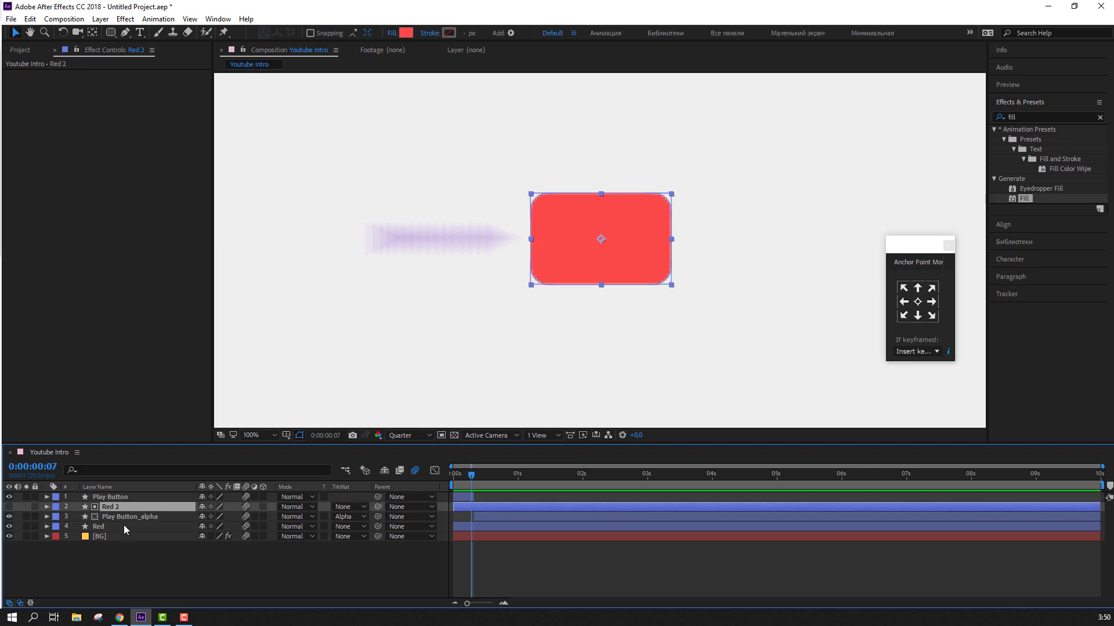
{"action": "left_click", "coordinate": [116, 525]}
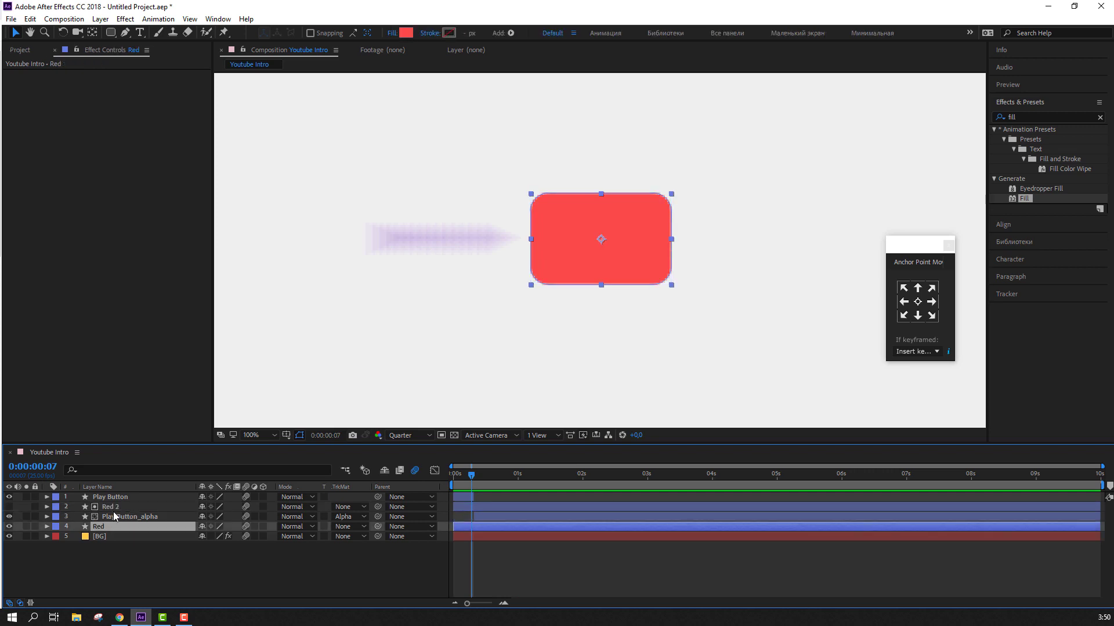
{"action": "left_click", "coordinate": [113, 510], "text": "ctrl"}
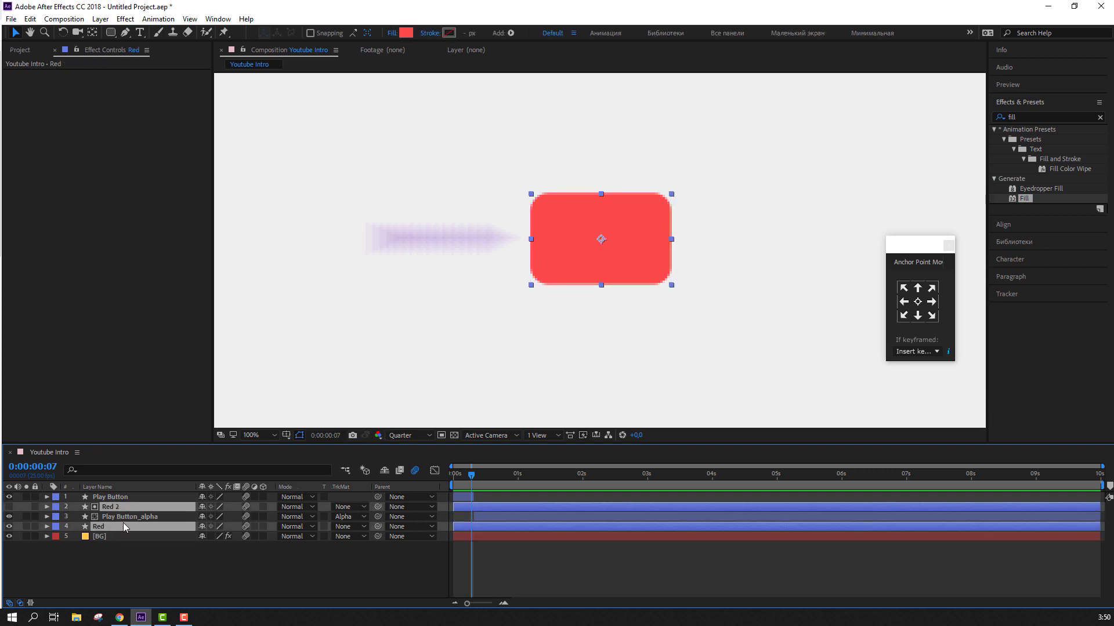
{"action": "left_click", "coordinate": [184, 552]}
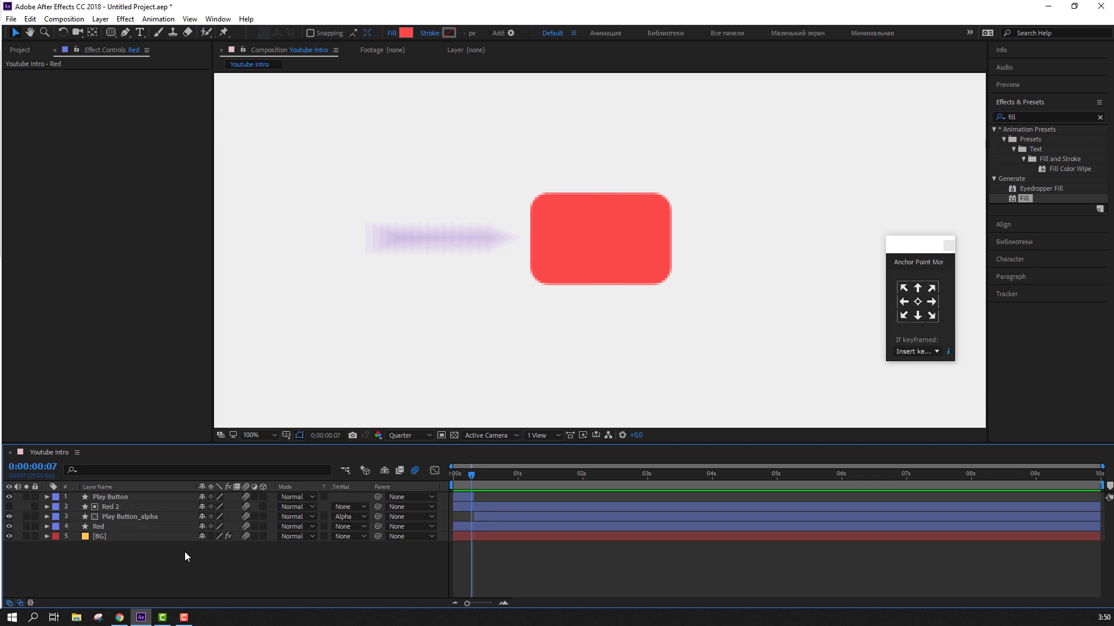
{"action": "left_click", "coordinate": [132, 507]}
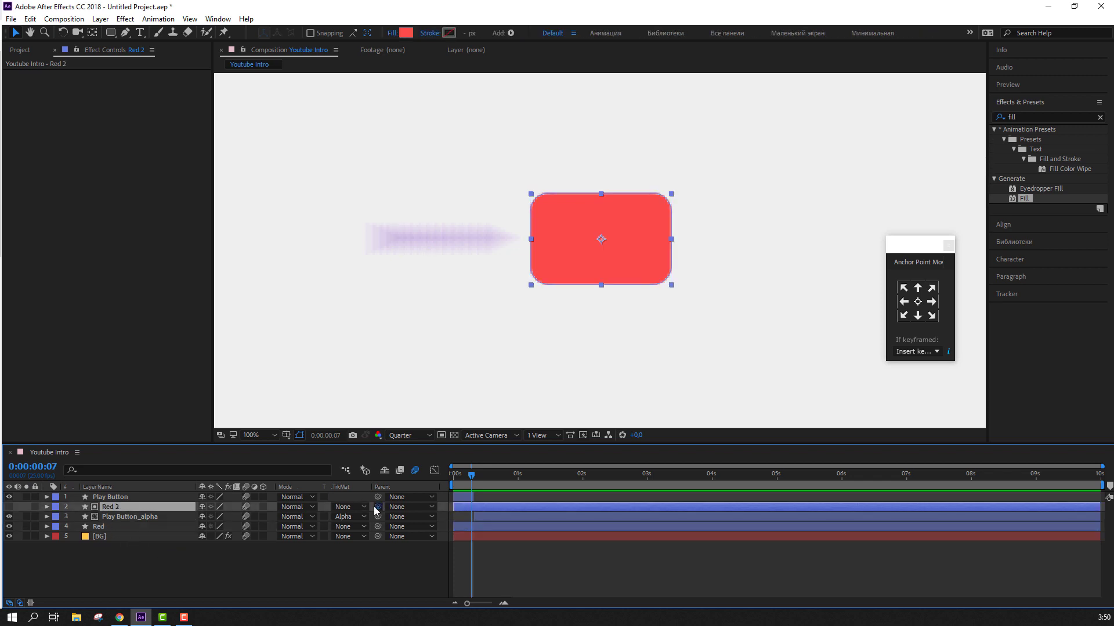
{"action": "left_click_drag", "start_coordinate": [377, 506], "coordinate": [144, 525]}
- Reveal the Scale values of Red 2 and Red, showing Red at 44%
{"action": "key", "text": "s"}
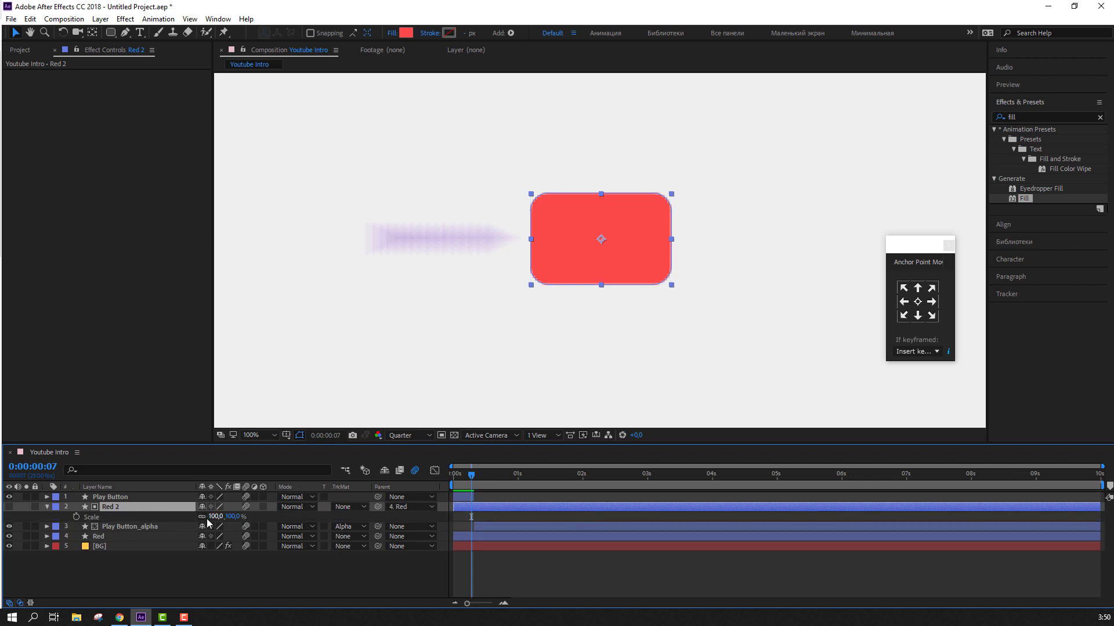
{"action": "left_click", "coordinate": [113, 534]}
{"action": "key", "text": "s"}
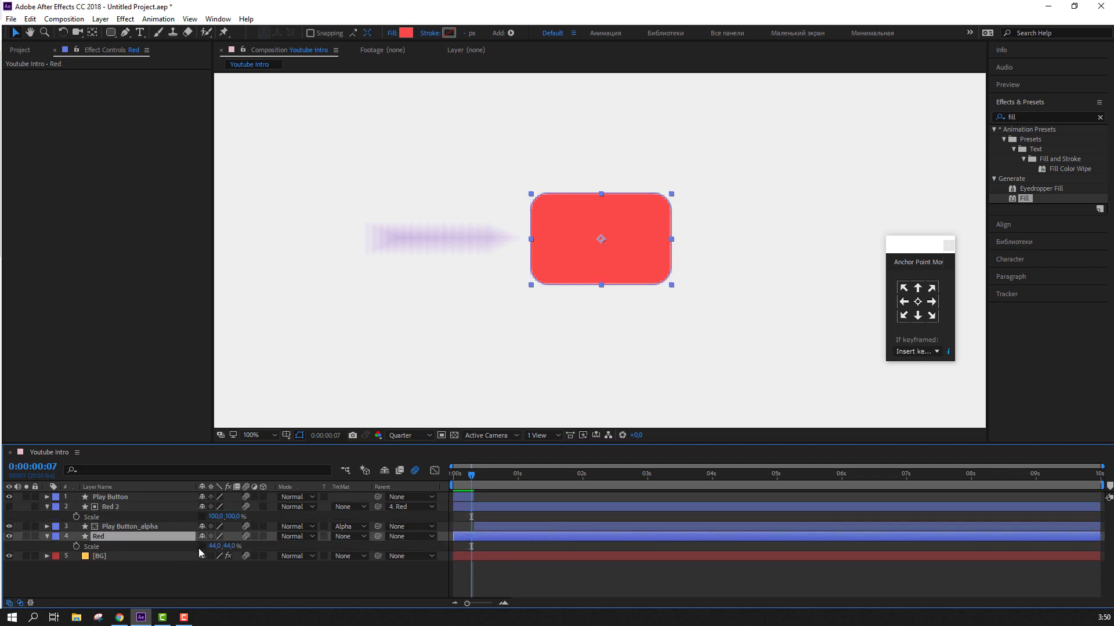
{"action": "left_click", "coordinate": [47, 507]}
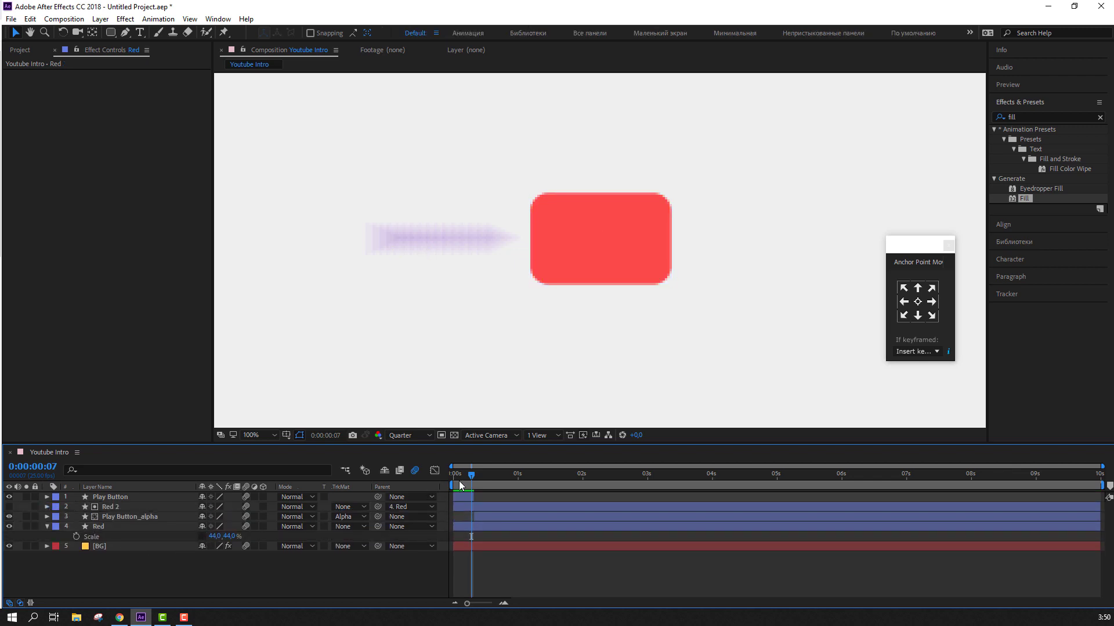
- Keyframe Red's Scale from frame 8, squeezing to 37% and returning to 44% at frame 22
{"action": "scroll", "coordinate": [479, 487], "scroll_direction": "up", "scroll_amount": 5}
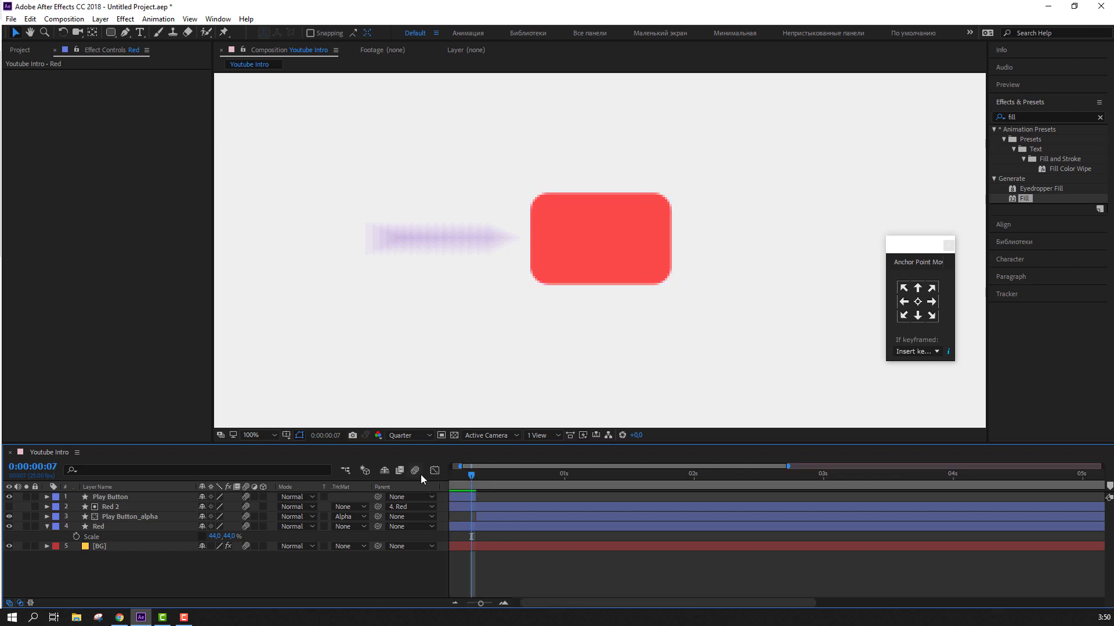
{"action": "left_click", "coordinate": [486, 476]}
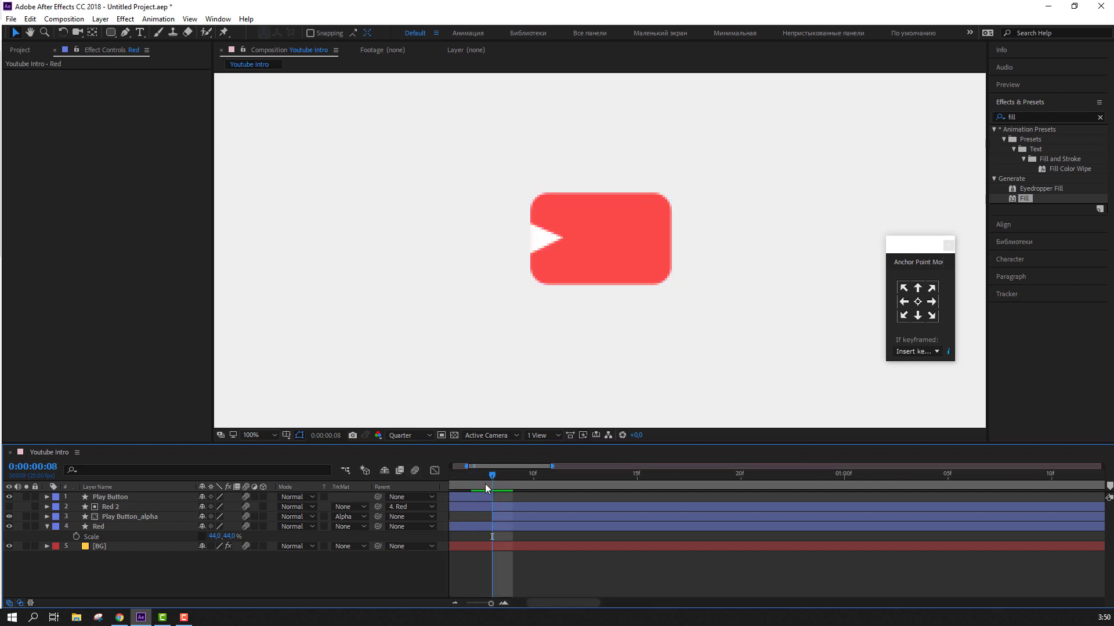
{"action": "left_click", "coordinate": [107, 528]}
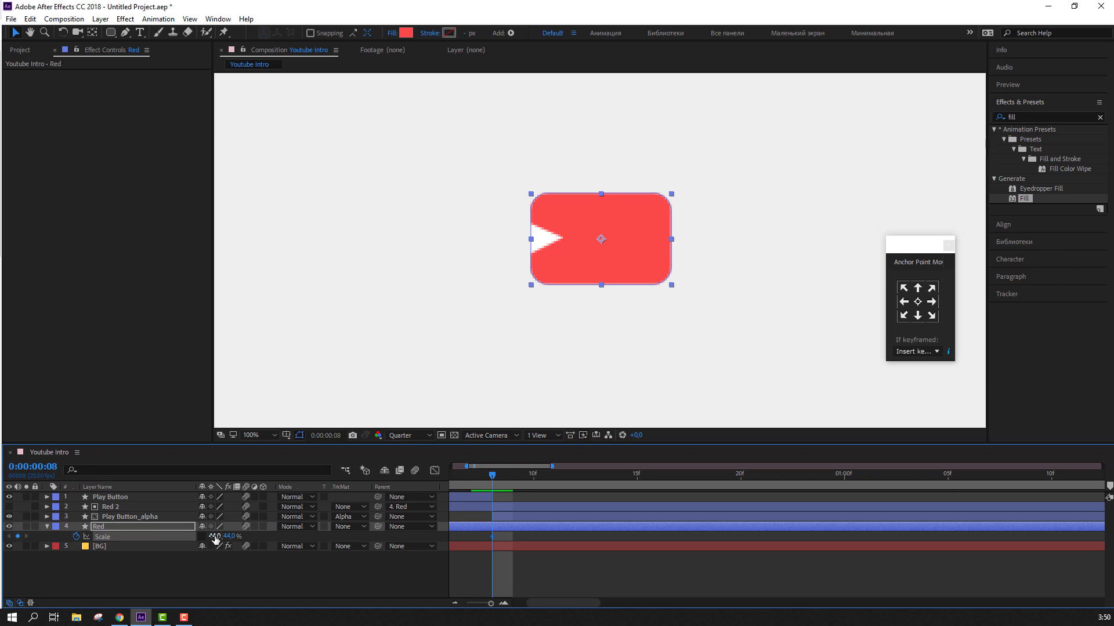
{"action": "key", "text": "Page_Down"}
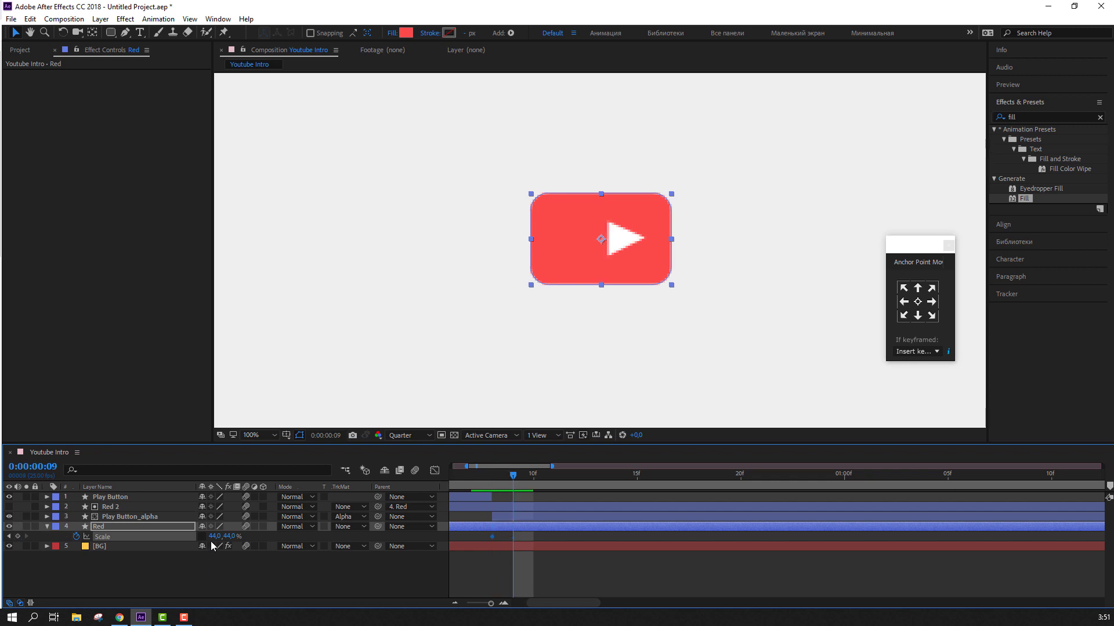
{"action": "key", "text": "Page_Down"}
{"action": "key", "text": "Page_Down"}
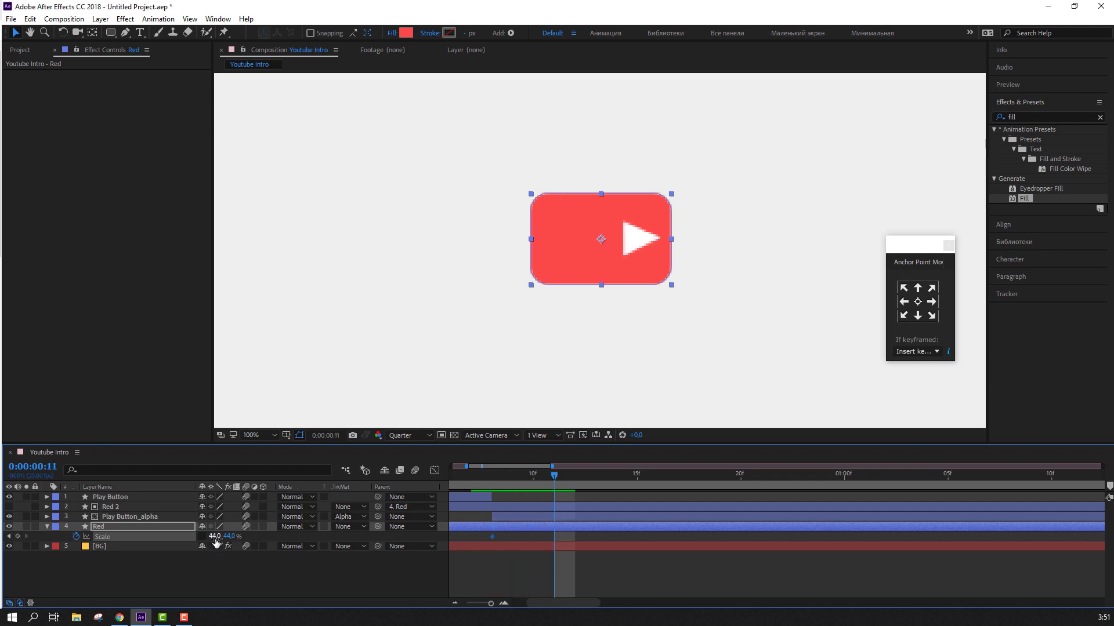
{"action": "key", "text": "Page_Down"}
{"action": "key", "text": "Page_Down"}
{"action": "key", "text": "Page_Down"}
{"action": "left_click_drag", "start_coordinate": [216, 540], "coordinate": [220, 537]}
{"action": "key", "text": "Page_Down"}
{"action": "key", "text": "Page_Down"}
{"action": "key", "text": "Page_Down"}
{"action": "key", "text": "Page_Down"}
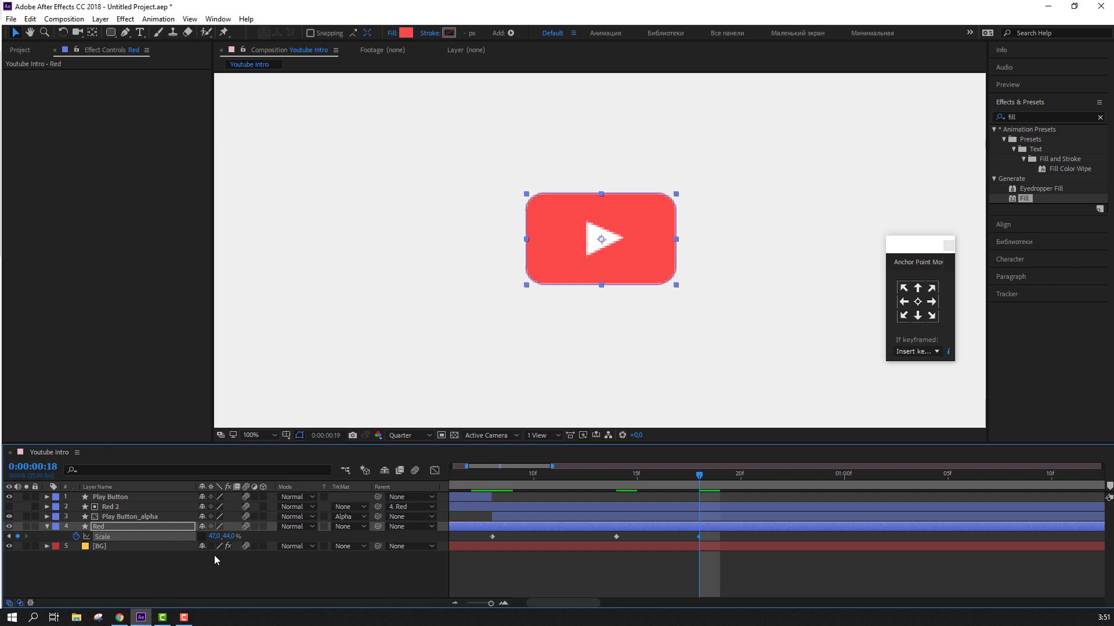
{"action": "key", "text": "Page_Down"}
{"action": "key", "text": "Page_Down"}
{"action": "key", "text": "Page_Down"}
{"action": "key", "text": "Page_Down"}
{"action": "key", "text": "Return"}
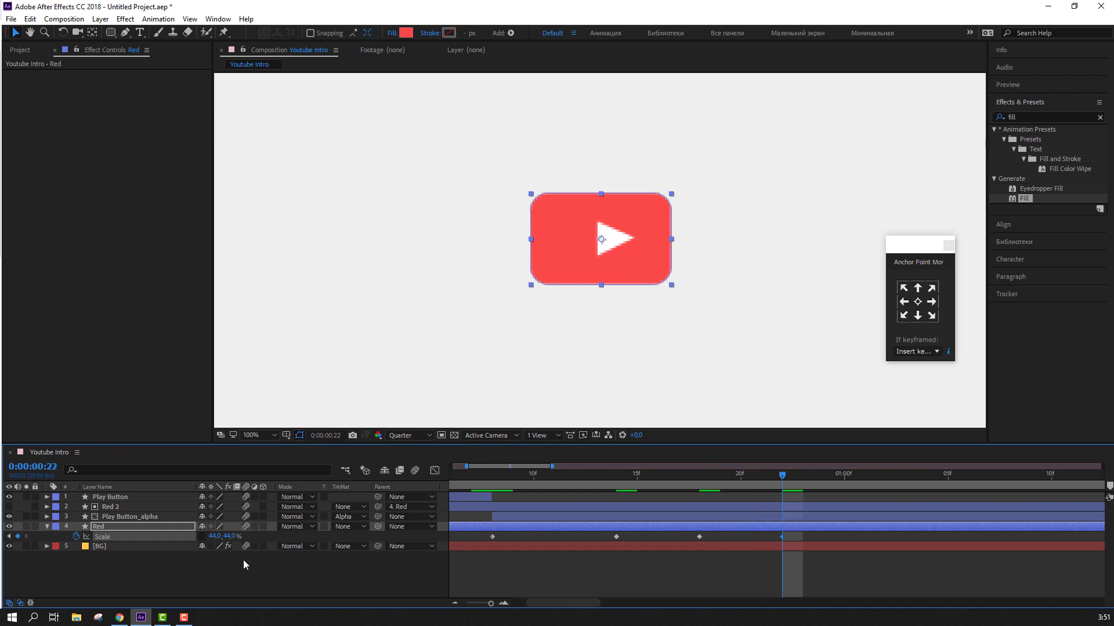
- Preview the full ten-second timeline and select all of Red's Scale keyframes
{"action": "left_click", "coordinate": [541, 585]}
{"action": "key", "text": "minus"}
{"action": "key", "text": "minus"}
{"action": "key", "text": "minus"}
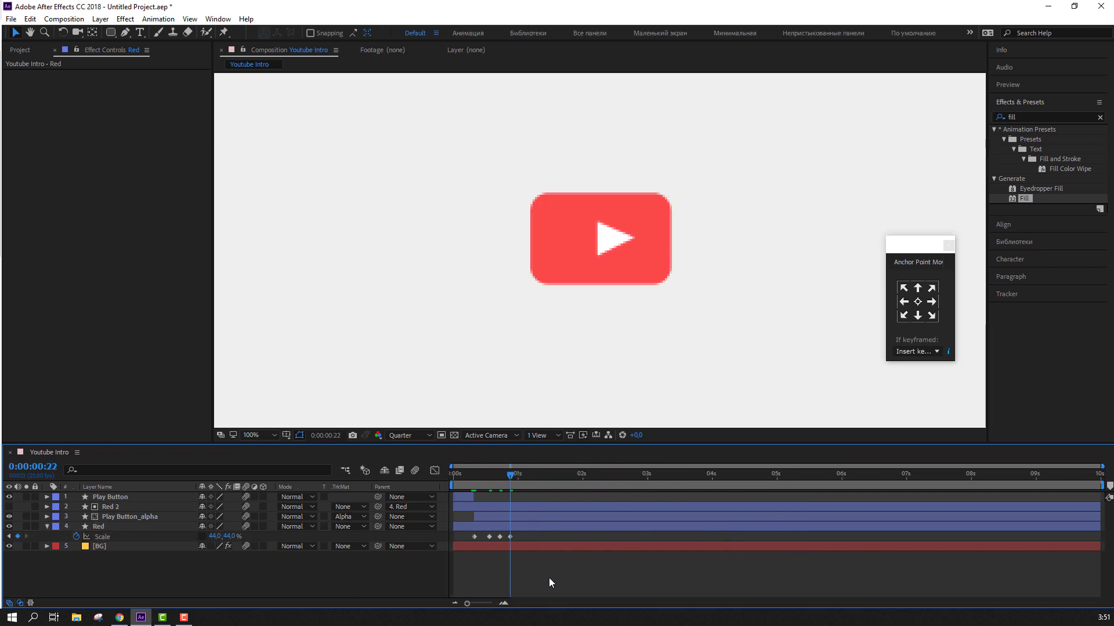
{"action": "key", "text": "space"}
{"action": "left_click_drag", "start_coordinate": [544, 570], "coordinate": [468, 540]}
- Apply Easy Ease to the Red layer's Scale keyframes
{"action": "right_click", "coordinate": [488, 537]}
{"action": "mouse_move", "coordinate": [507, 529]}
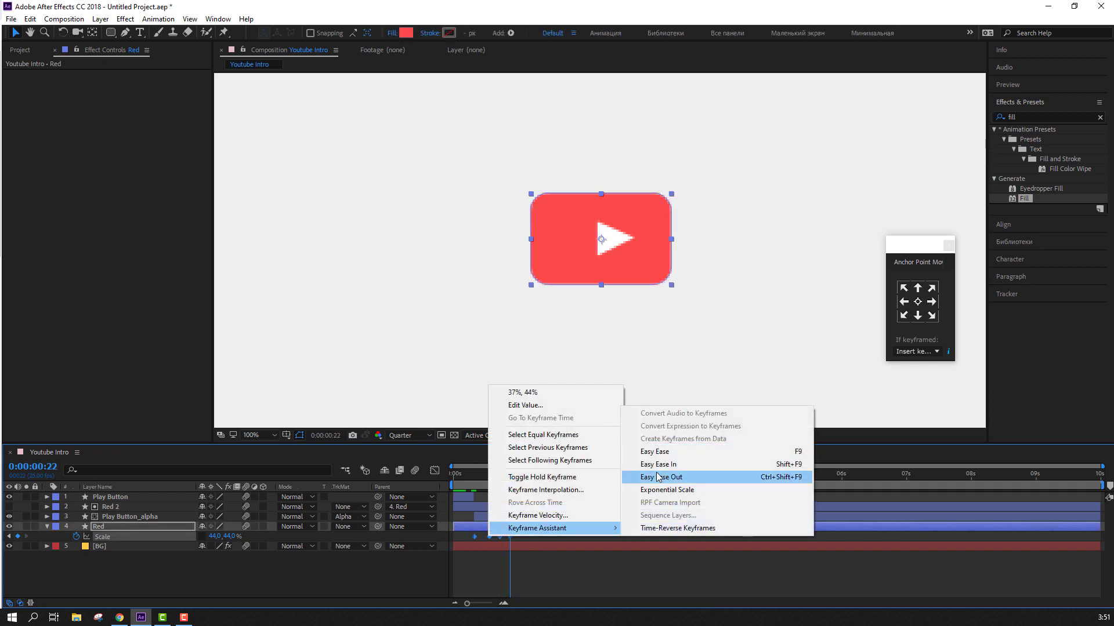
{"action": "left_click", "coordinate": [661, 453]}
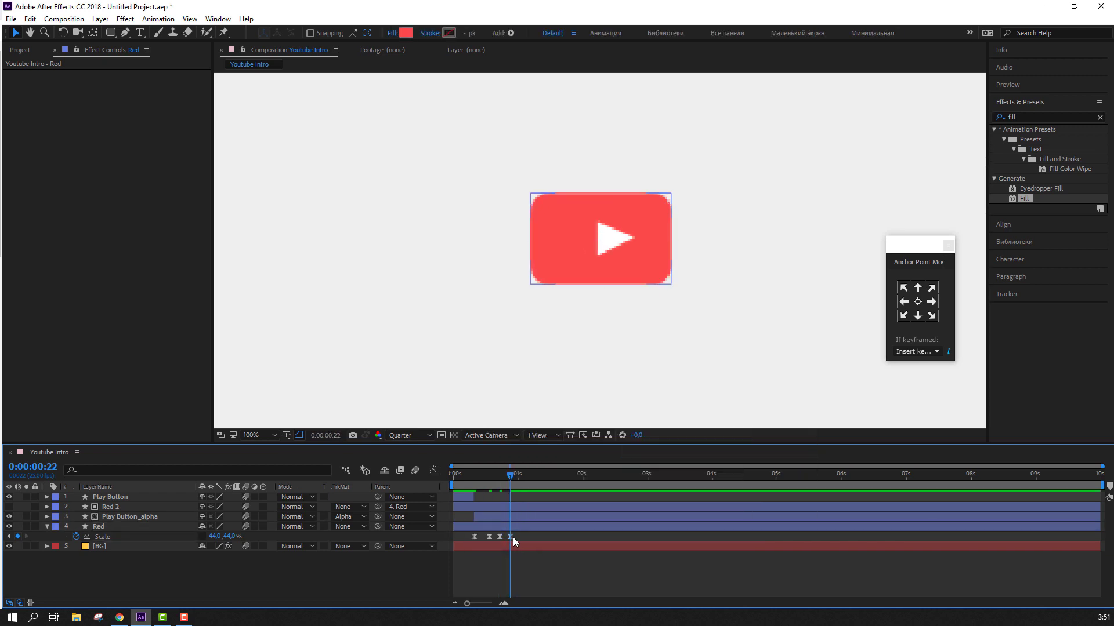
{"action": "left_click_drag", "start_coordinate": [513, 538], "coordinate": [489, 538]}
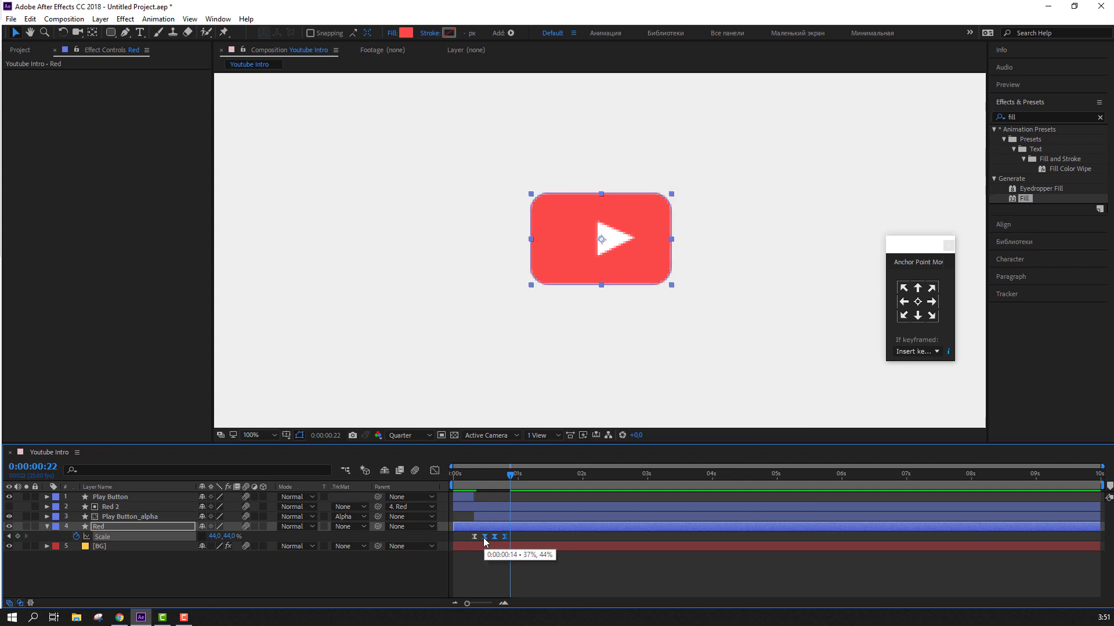
{"action": "left_click", "coordinate": [466, 568]}
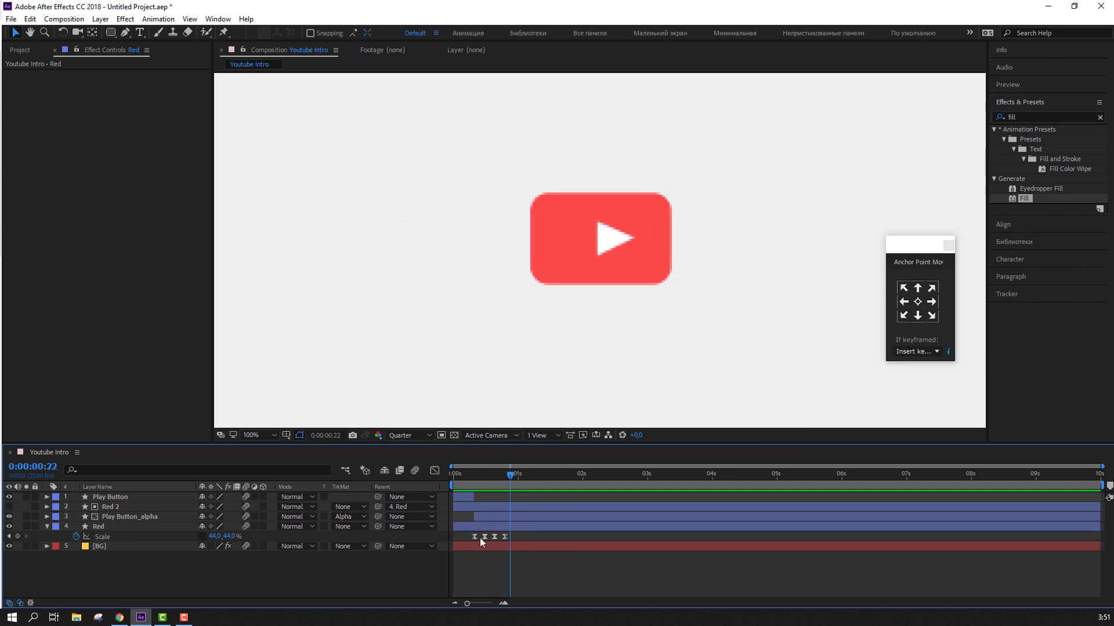
- Return the playhead to frame 8, zoom out, and reselect all Red Scale keyframes
{"action": "left_click_drag", "start_coordinate": [460, 474], "coordinate": [473, 475]}
{"action": "key", "text": "equal"}
{"action": "key", "text": "minus"}
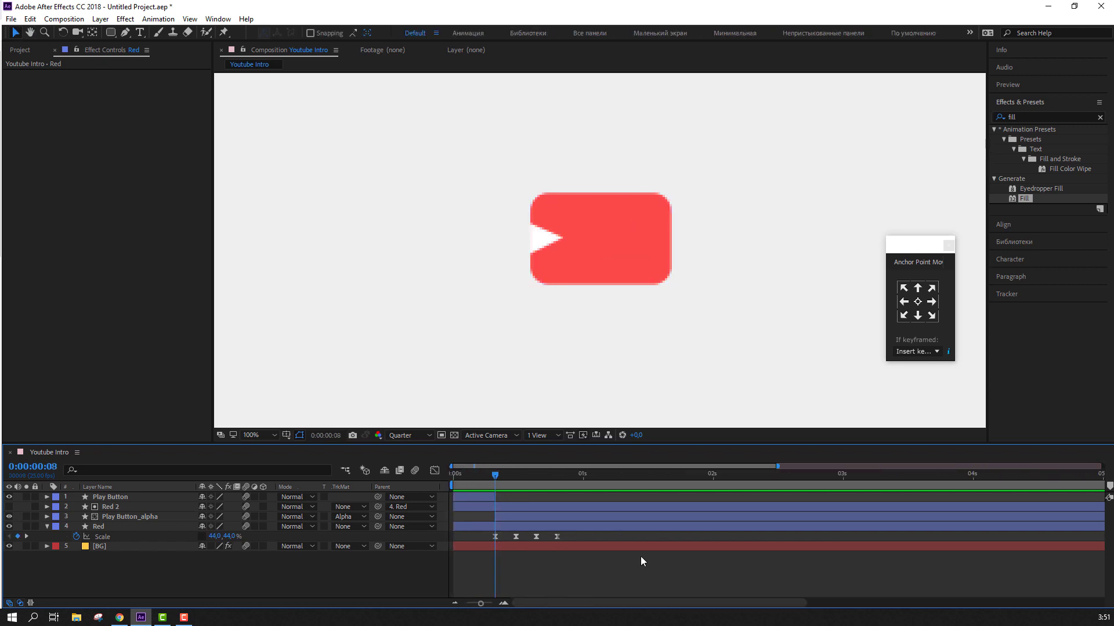
{"action": "mouse_move", "coordinate": [642, 562]}
{"action": "left_mouse_down"}
{"action": "mouse_move", "coordinate": [502, 542]}
{"action": "mouse_move", "coordinate": [545, 540]}
{"action": "left_mouse_up"}
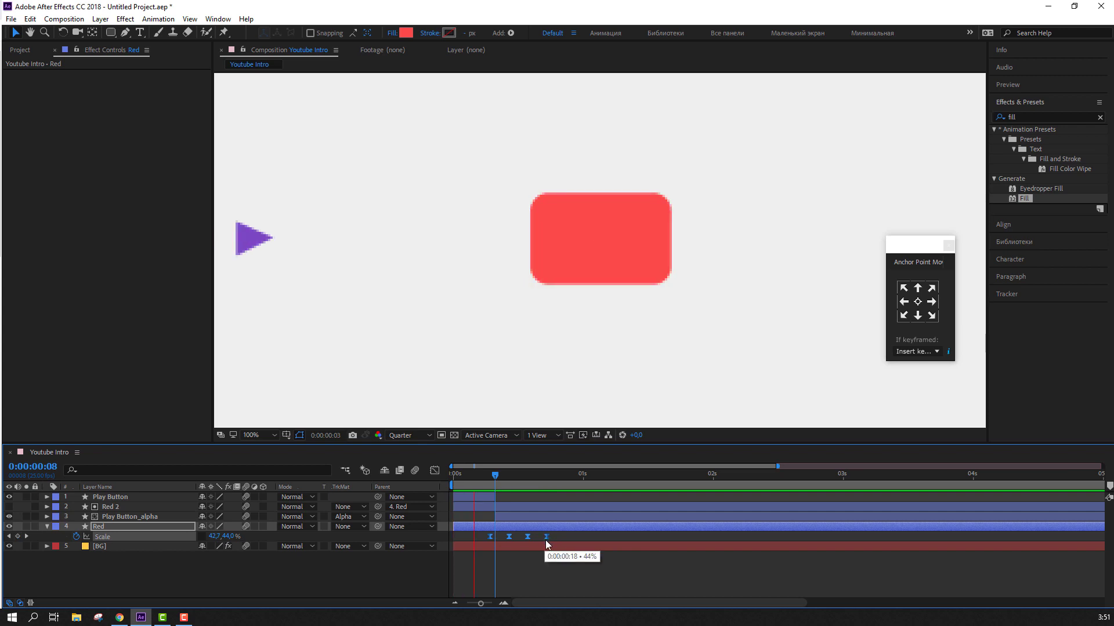
{"action": "scroll", "coordinate": [539, 340], "scroll_direction": "down", "scroll_amount": 1}
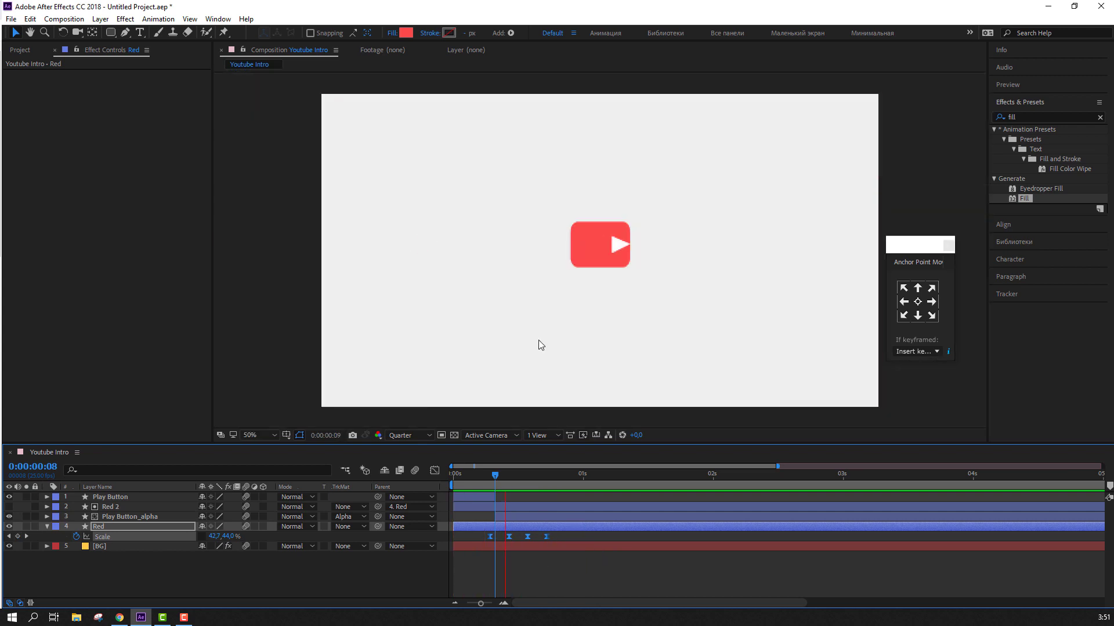
- Tighten Red's Scale keyframes and shift them one frame later, previewing the timing
{"action": "left_click_drag", "start_coordinate": [492, 534], "coordinate": [484, 534]}
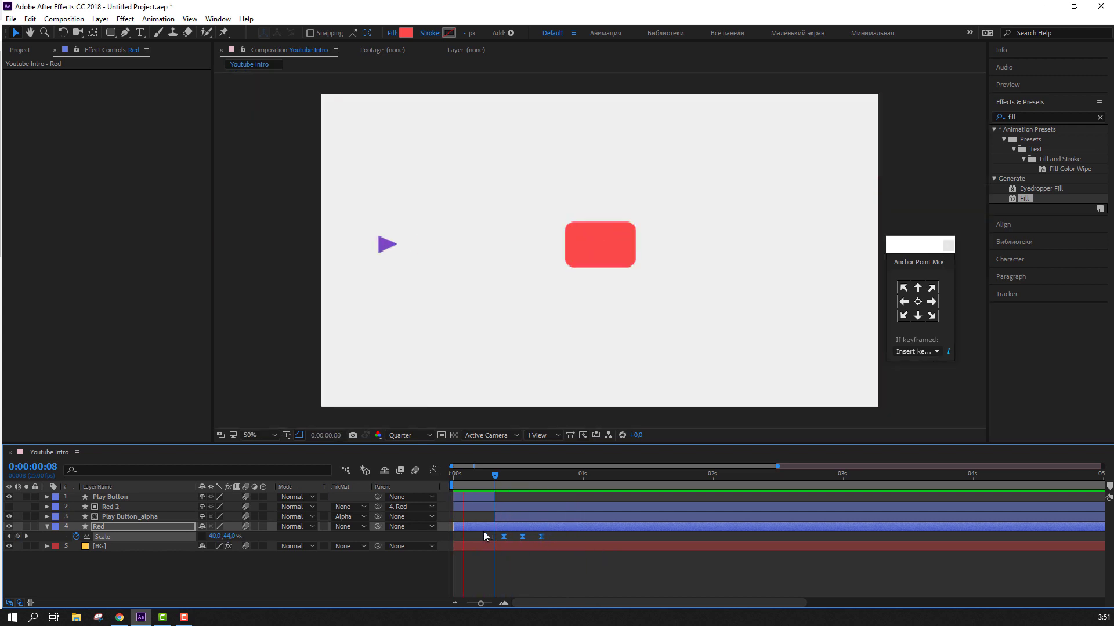
{"action": "key", "text": "space"}
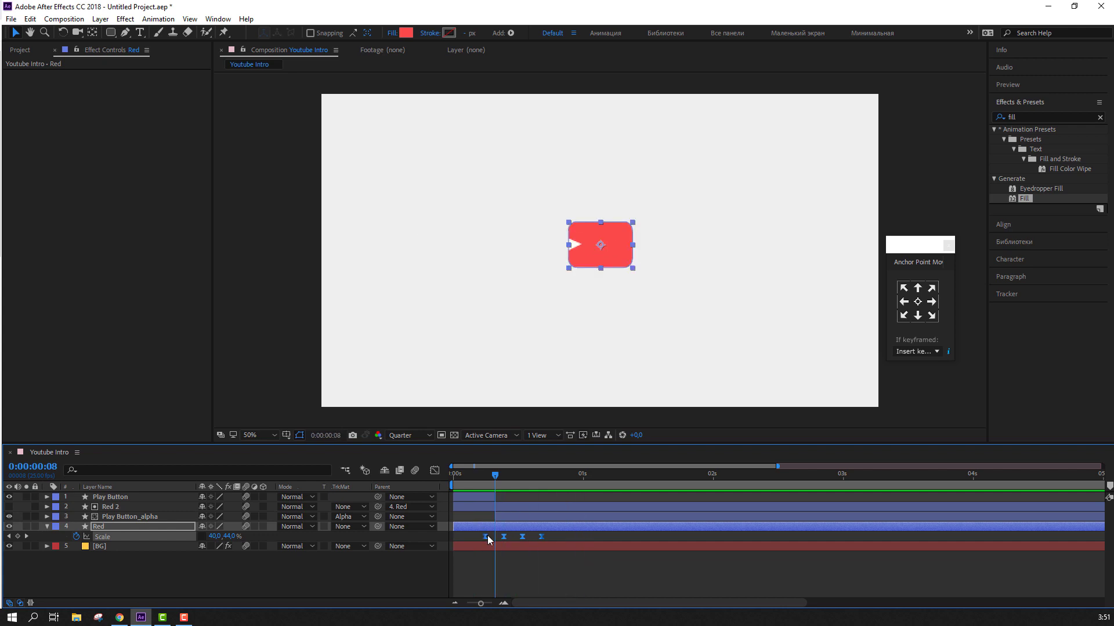
{"action": "left_click_drag", "start_coordinate": [487, 535], "coordinate": [537, 534]}
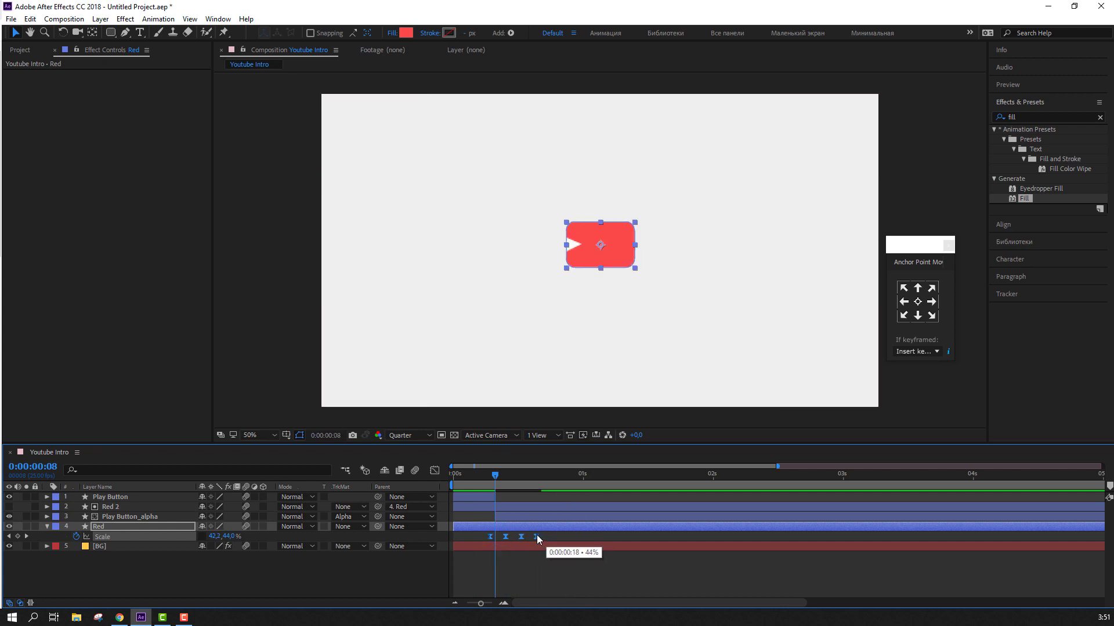
{"action": "key", "text": "space"}
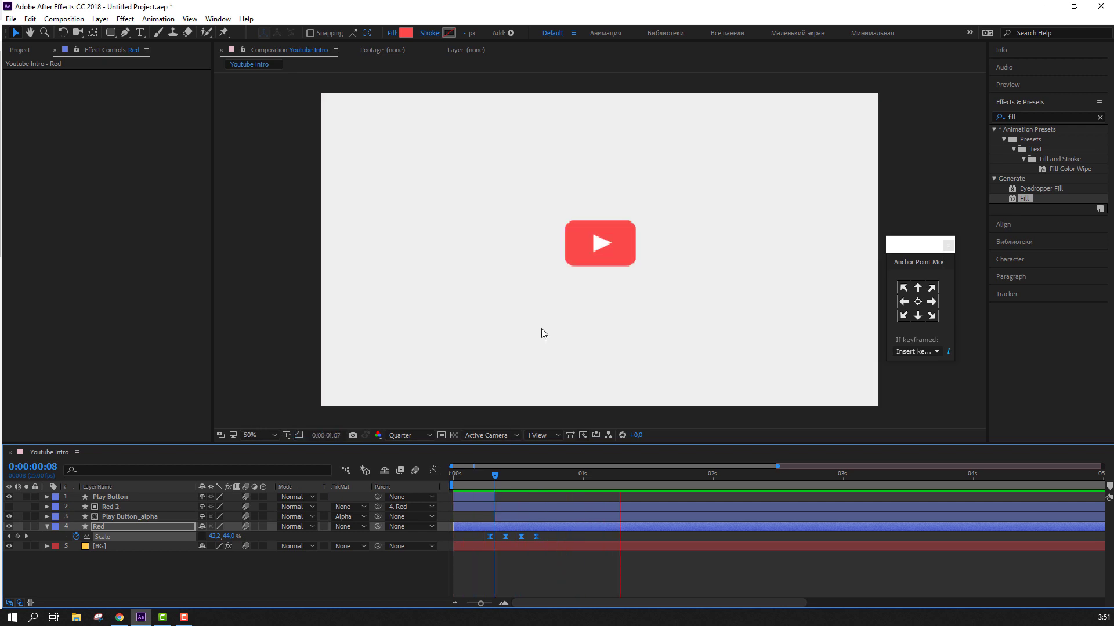
{"action": "key", "text": "space"}
{"action": "scroll", "coordinate": [530, 496], "scroll_direction": "up", "scroll_amount": 4}
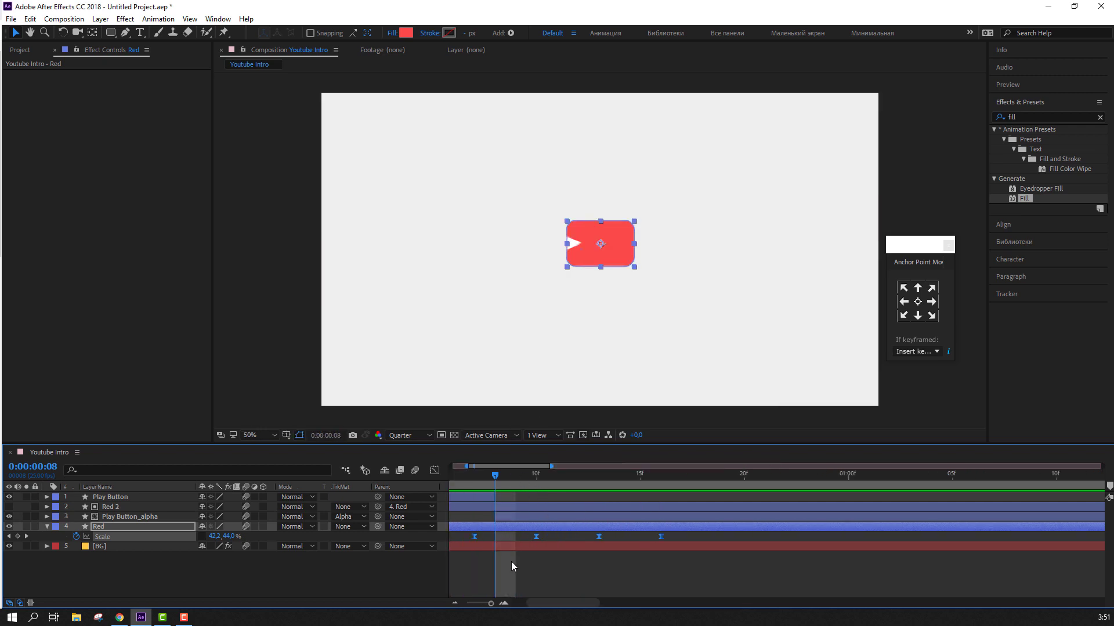
{"action": "left_click", "coordinate": [519, 475]}
{"action": "left_click_drag", "start_coordinate": [520, 475], "coordinate": [532, 476]}
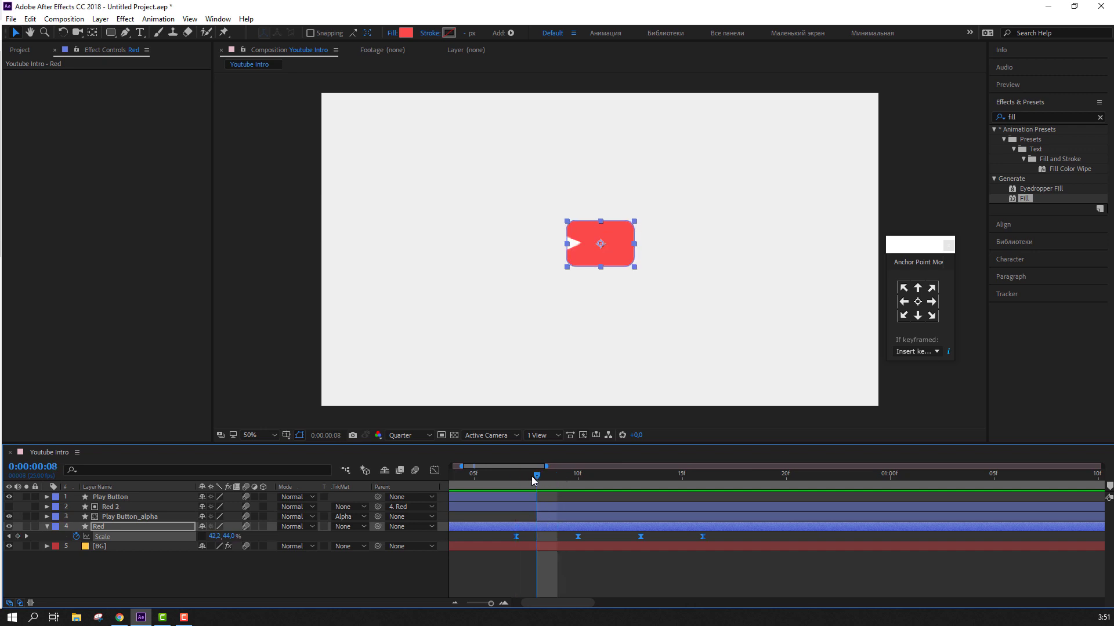
{"action": "key", "text": "alt+Right"}
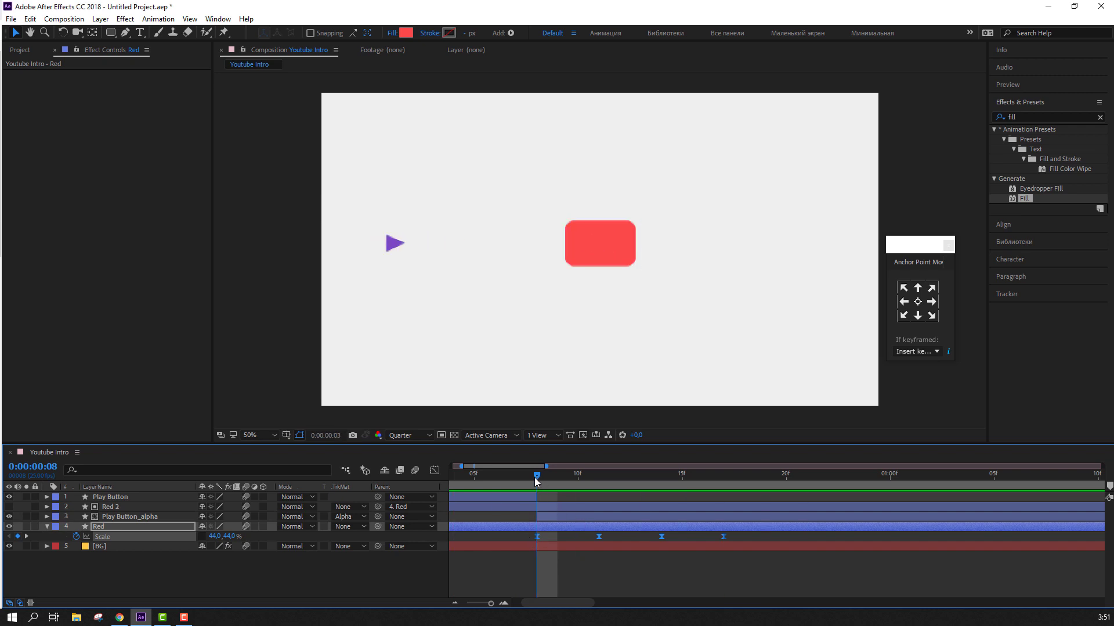
{"action": "mouse_move", "coordinate": [534, 477]}
{"action": "left_mouse_down"}
{"action": "mouse_move", "coordinate": [521, 475]}
{"action": "mouse_move", "coordinate": [707, 481]}
{"action": "left_mouse_up"}
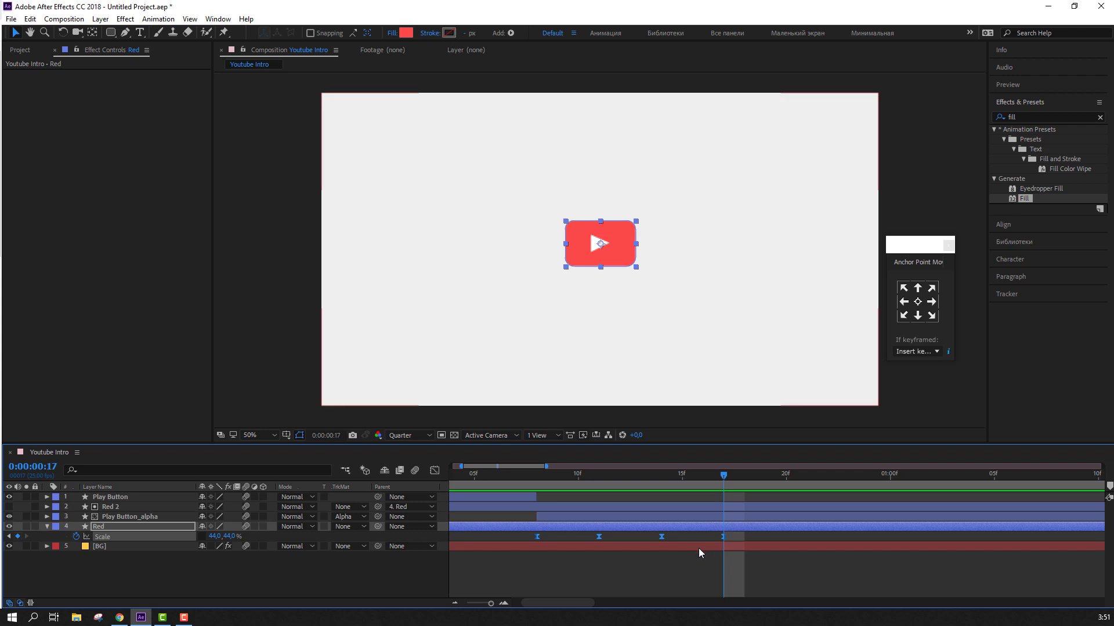
- Spread the Scale keyframes wider, then pull them slightly closer, previewing each change
{"action": "scroll", "coordinate": [688, 563], "scroll_direction": "down", "scroll_amount": 2}
{"action": "left_click_drag", "start_coordinate": [659, 536], "coordinate": [706, 543]}
{"action": "key", "text": "space"}
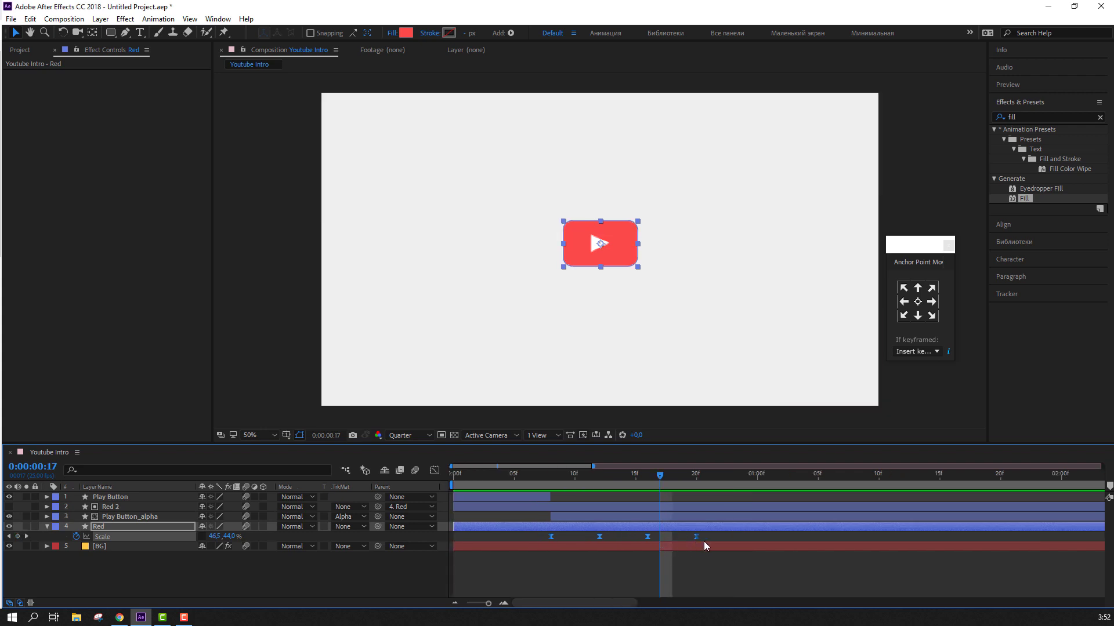
{"action": "key", "text": "space"}
{"action": "left_click_drag", "start_coordinate": [691, 538], "coordinate": [680, 539]}
{"action": "key", "text": "space"}
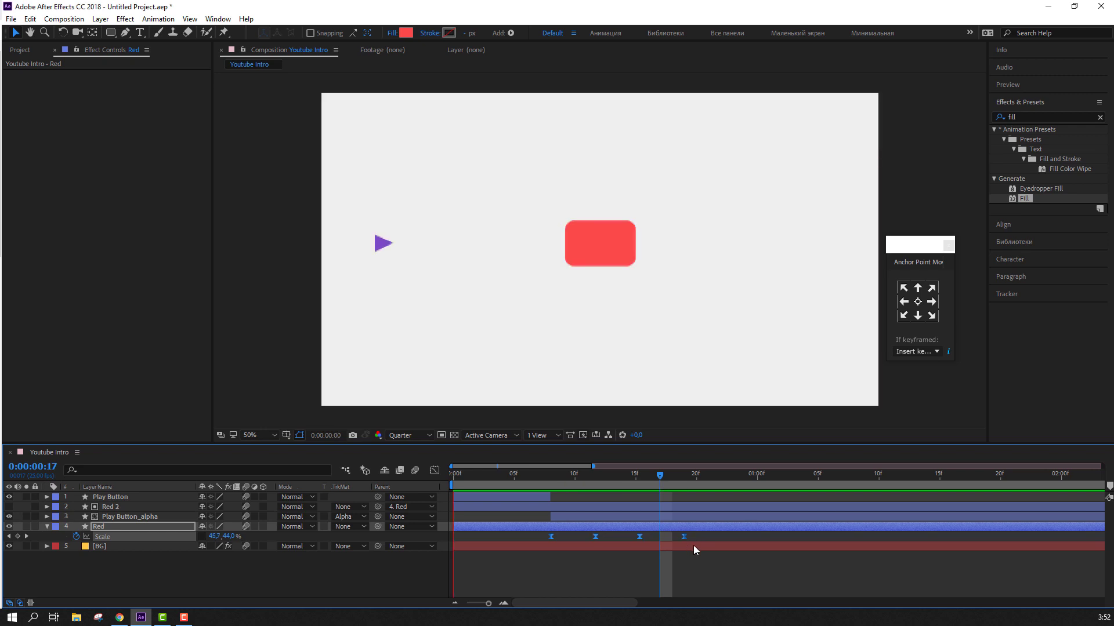
{"action": "key", "text": "space"}
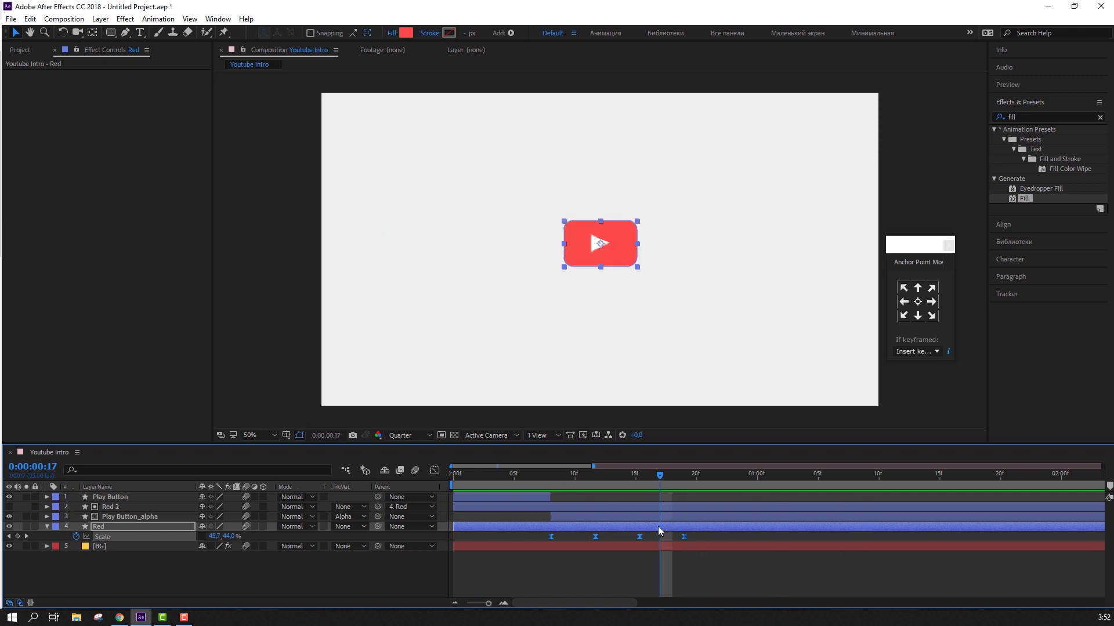
- Zoom out to the full duration and enable composition motion blur
{"action": "key", "text": "minus"}
{"action": "key", "text": "minus"}
{"action": "left_click", "coordinate": [415, 471]}
{"action": "left_click", "coordinate": [557, 564]}
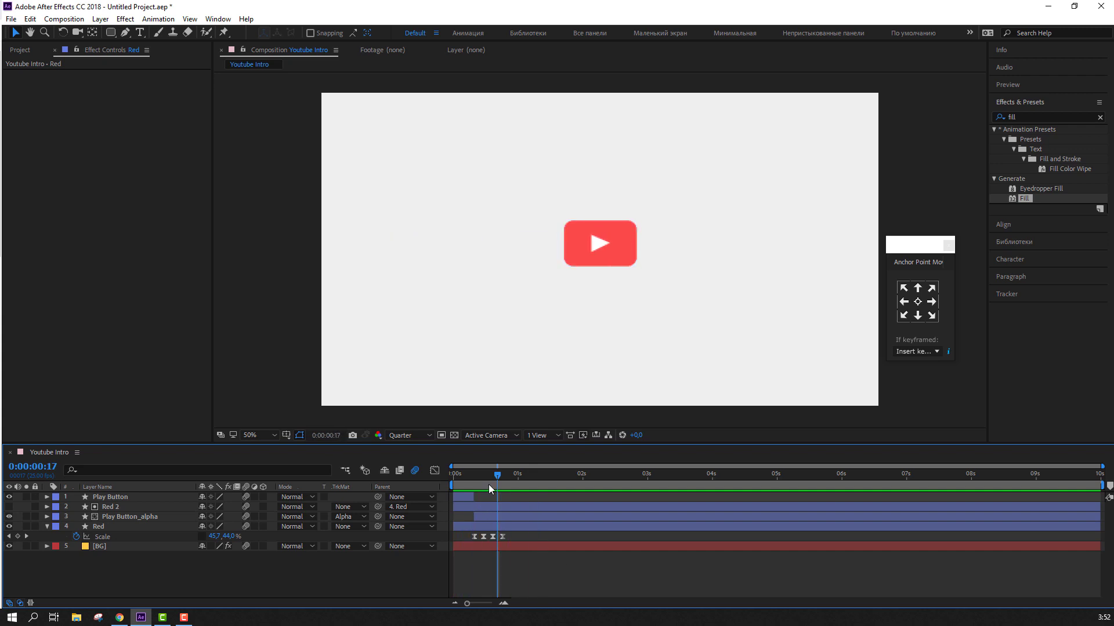
- Add a new null object layer named Position Button
{"action": "left_click", "coordinate": [46, 524]}
{"action": "right_click", "coordinate": [122, 573]}
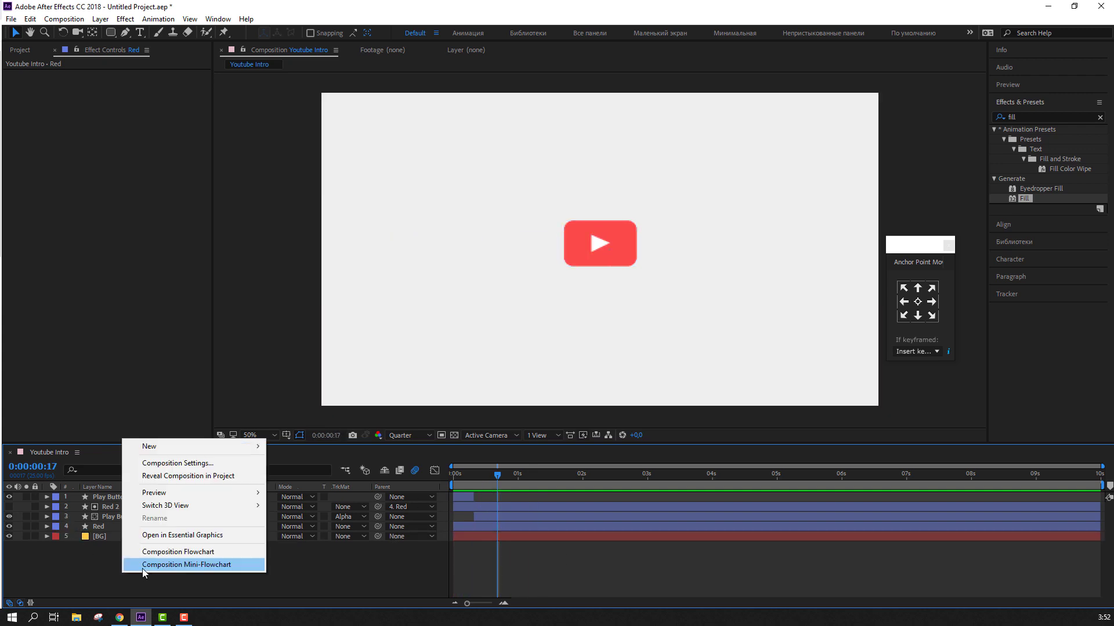
{"action": "mouse_move", "coordinate": [250, 446]}
{"action": "left_click", "coordinate": [300, 514]}
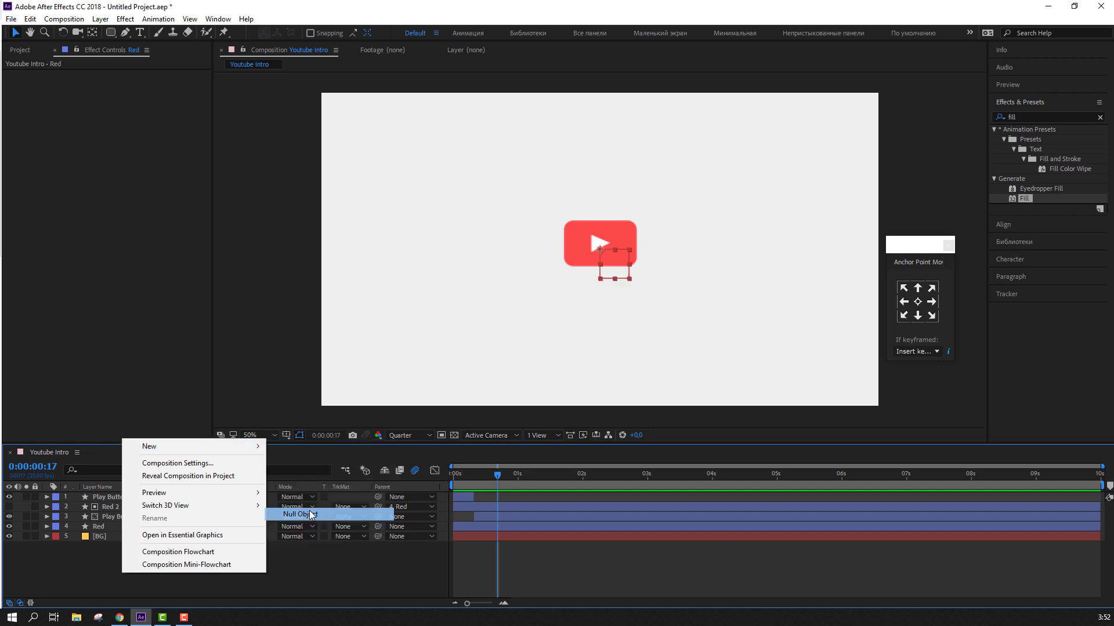
{"action": "key", "text": "Return"}
{"action": "type", "text": "Position Butto"}
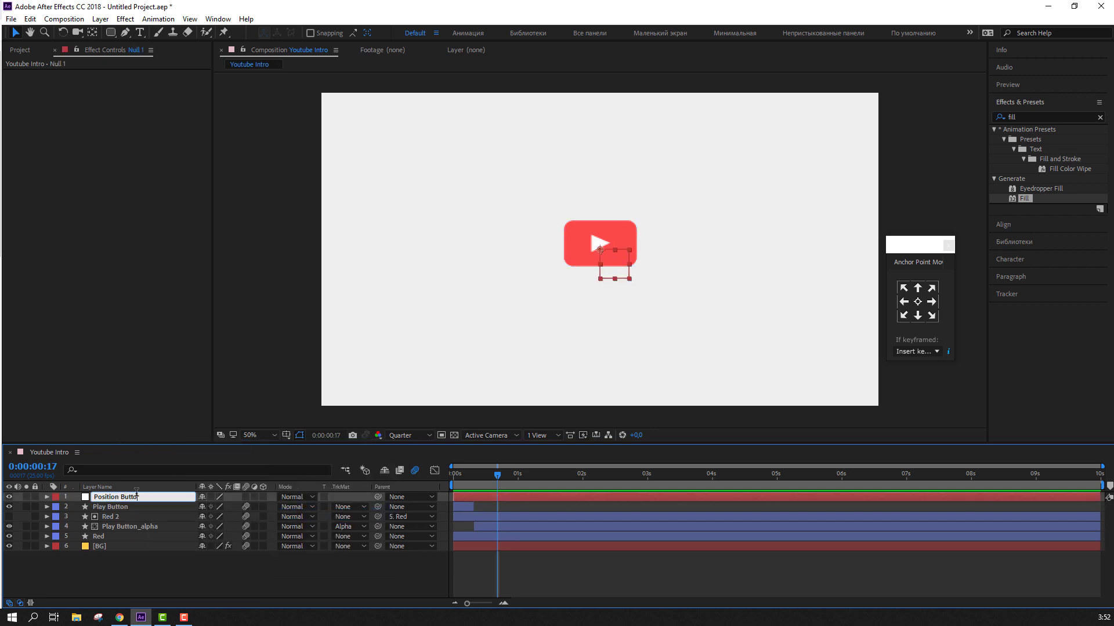
{"action": "type", "text": "n"}
{"action": "key", "text": "Return"}
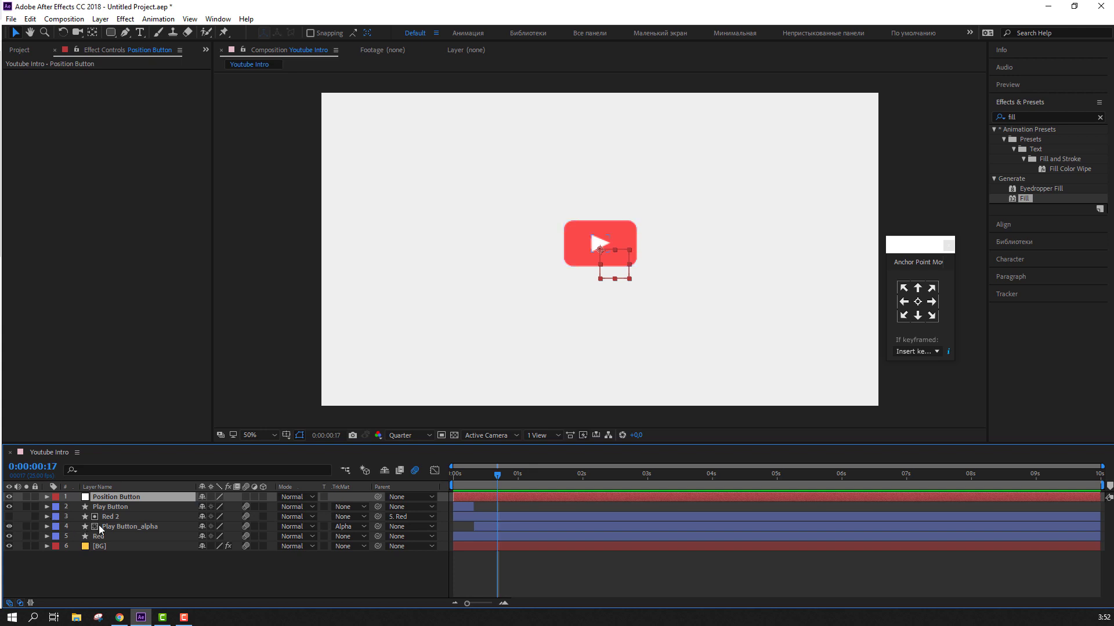
- Parent Play Button, Play Button_alpha and Red to the Position Button null
{"action": "left_click", "coordinate": [111, 508]}
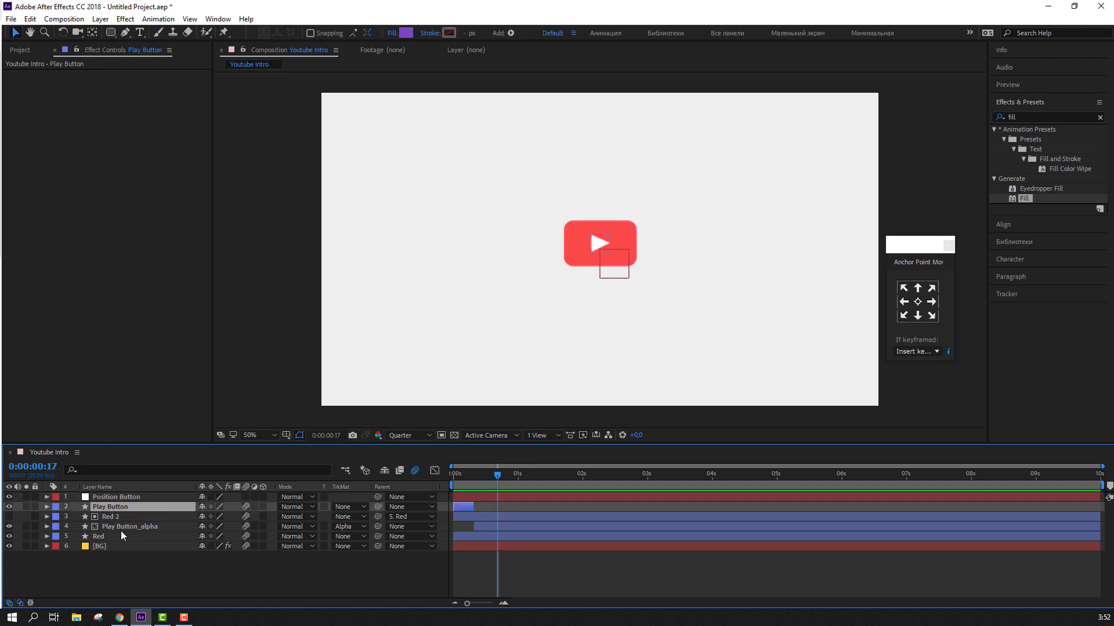
{"action": "left_click", "coordinate": [112, 530], "text": "ctrl"}
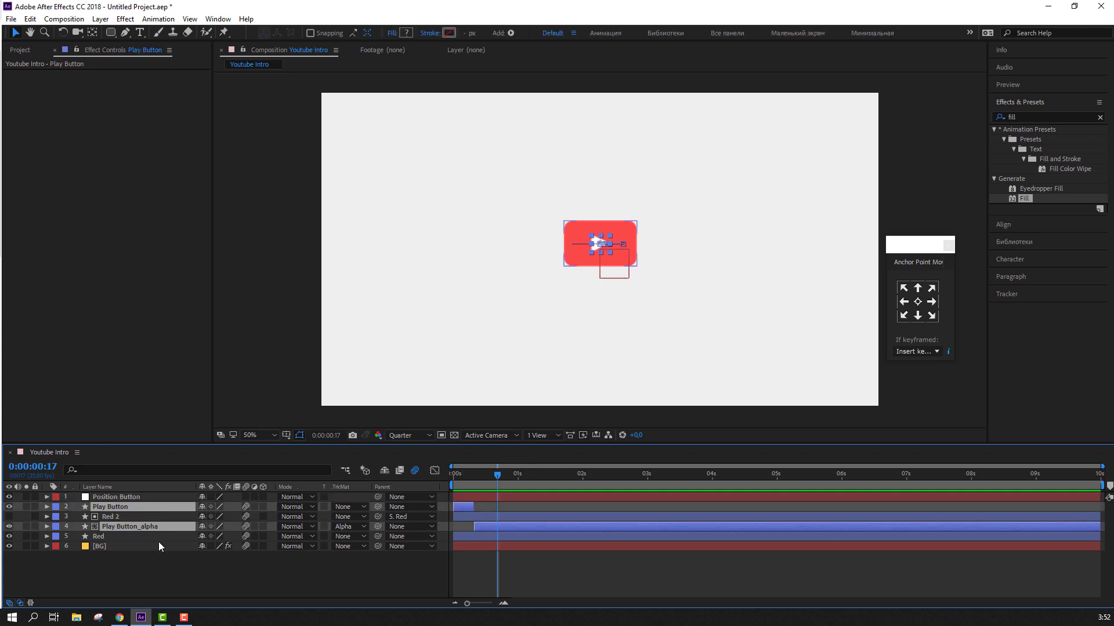
{"action": "left_click", "coordinate": [124, 534], "text": "ctrl"}
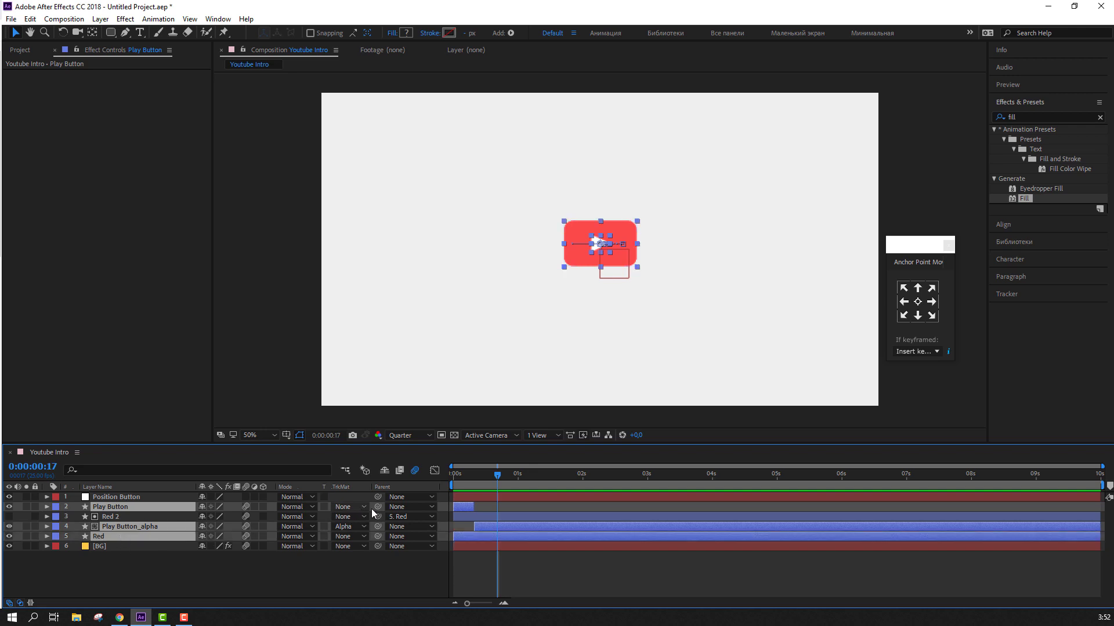
{"action": "left_click_drag", "start_coordinate": [376, 503], "coordinate": [137, 498]}
- Reveal the null's Position (960, 540), undo a trial move, and return to the start
{"action": "left_click", "coordinate": [140, 498]}
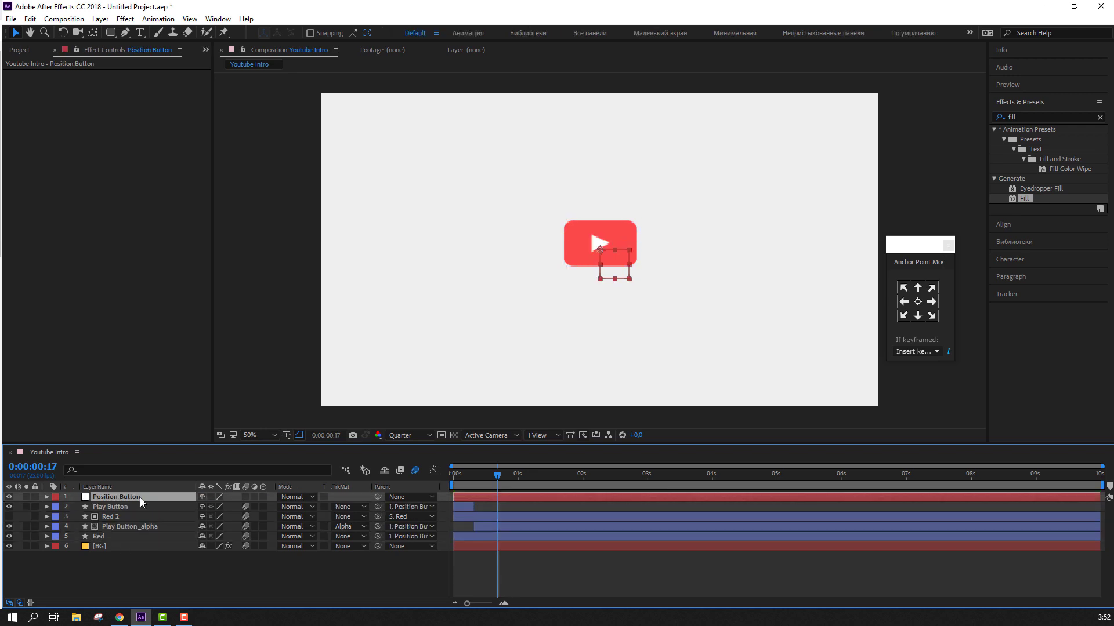
{"action": "key", "text": "p"}
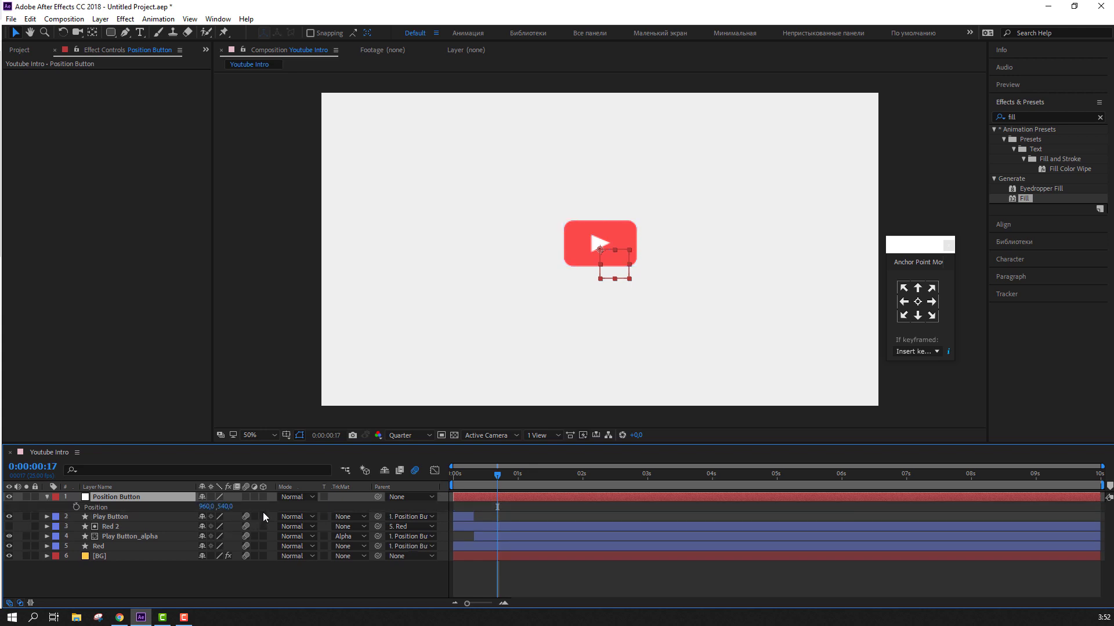
{"action": "left_click_drag", "start_coordinate": [207, 507], "coordinate": [197, 506]}
{"action": "key", "text": "ctrl+z"}
{"action": "mouse_move", "coordinate": [471, 472]}
{"action": "left_mouse_down"}
{"action": "mouse_move", "coordinate": [453, 472]}
{"action": "mouse_move", "coordinate": [673, 479]}
{"action": "left_mouse_up"}
{"action": "key", "text": "equal"}
{"action": "key", "text": "equal"}
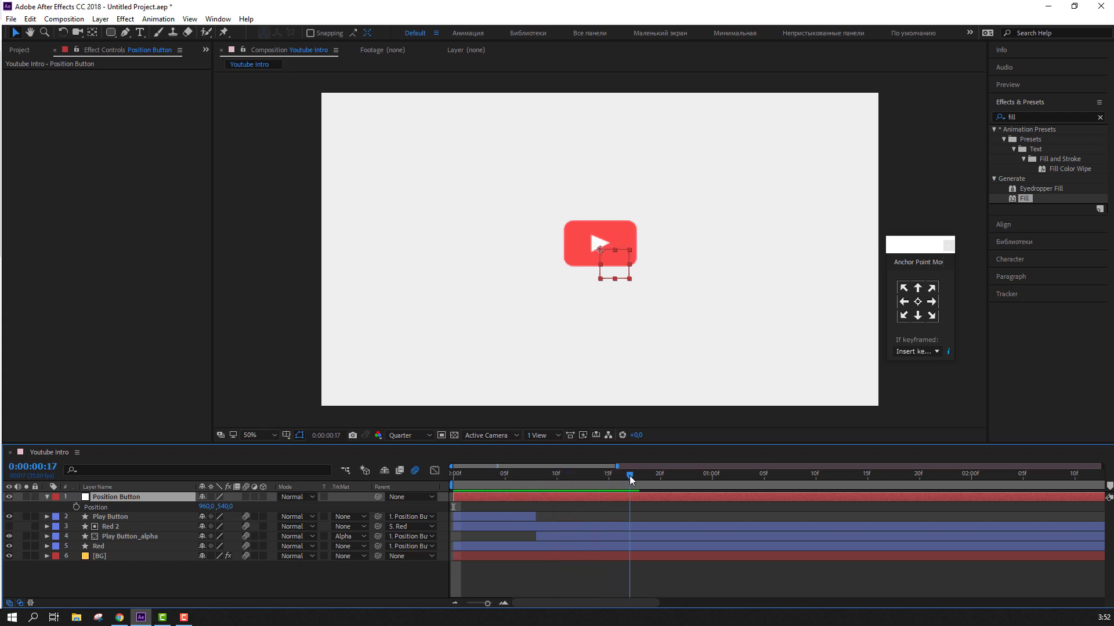
- Keyframe the null's Position at the start and slide it to X 506 twenty frames later
{"action": "left_click", "coordinate": [76, 507]}
{"action": "key", "text": "space"}
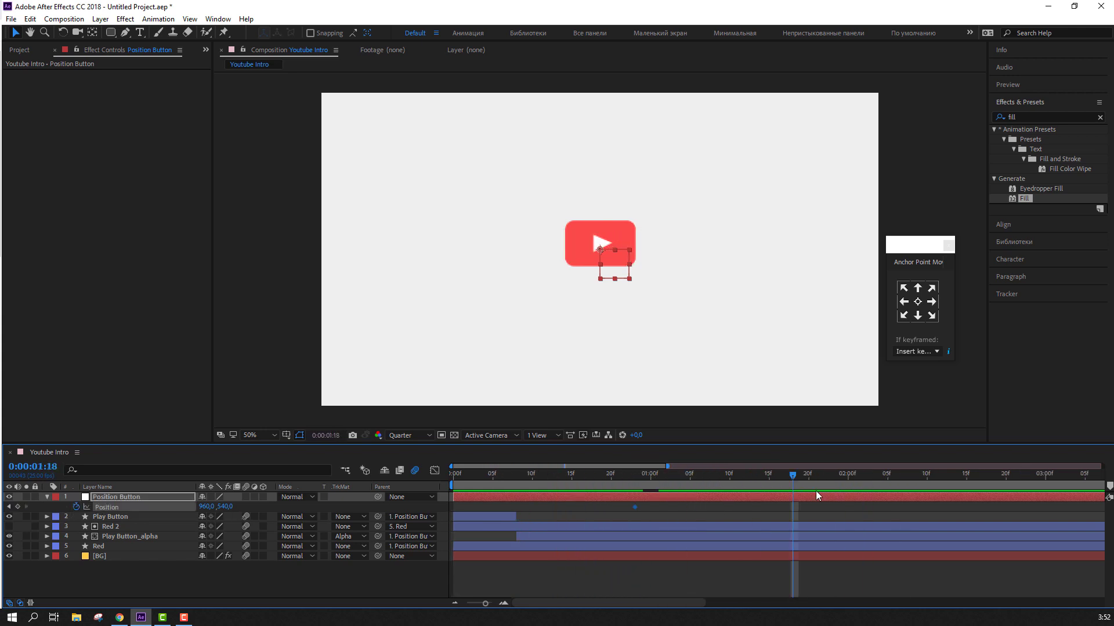
{"action": "left_click_drag", "start_coordinate": [206, 507], "coordinate": [623, 540]}
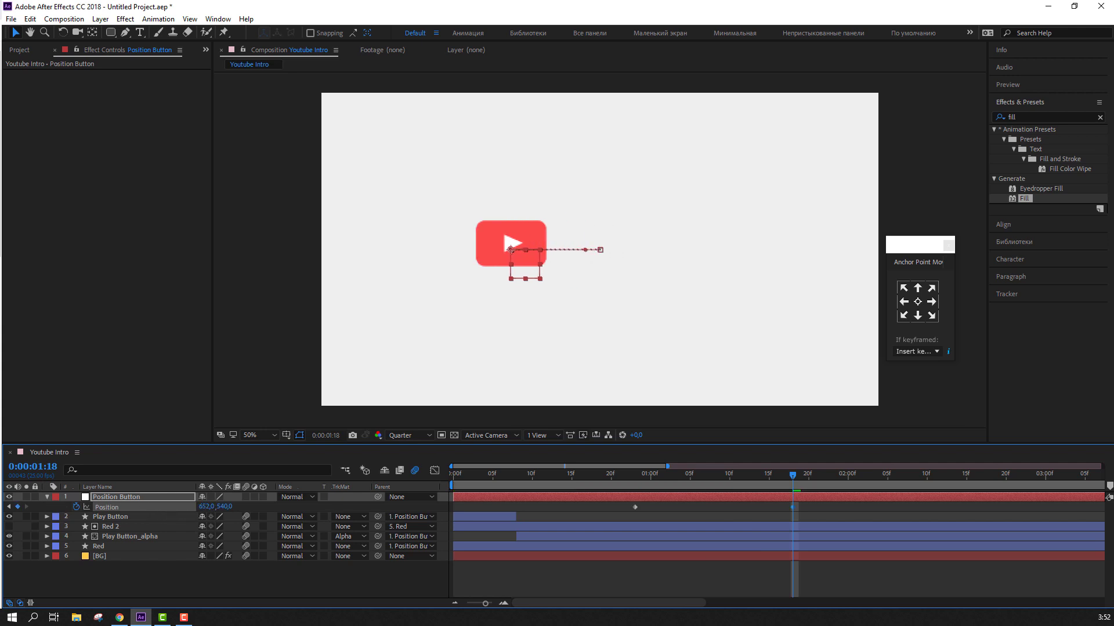
{"action": "key", "text": "minus"}
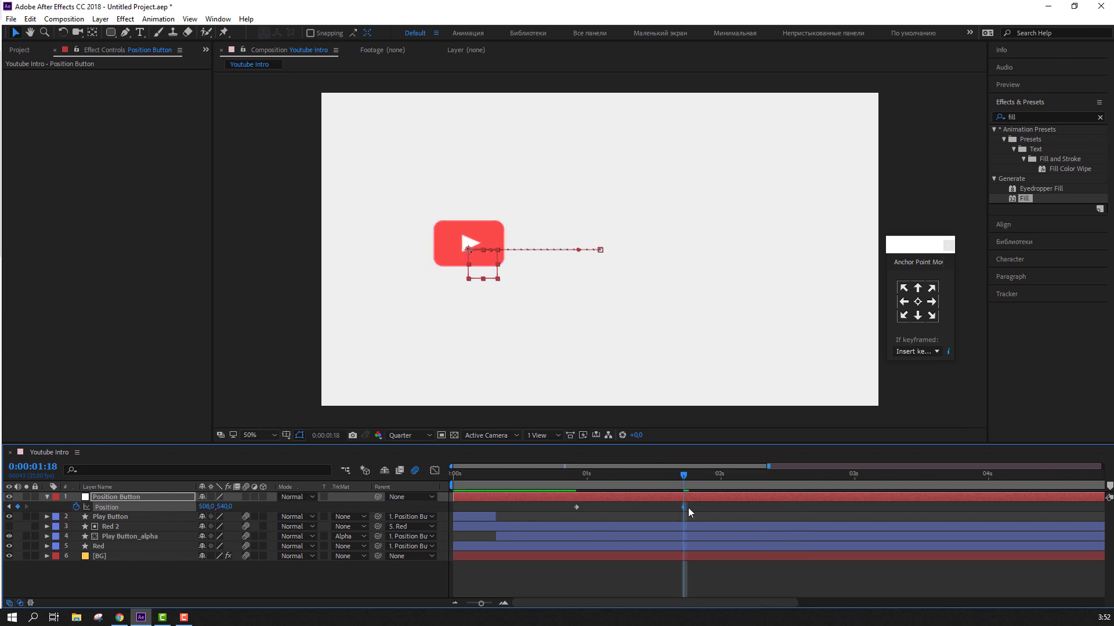
- Apply Easy Ease to the Position keyframes and shape the speed curve in the Graph Editor
{"action": "right_click", "coordinate": [684, 508]}
{"action": "mouse_move", "coordinate": [644, 500]}
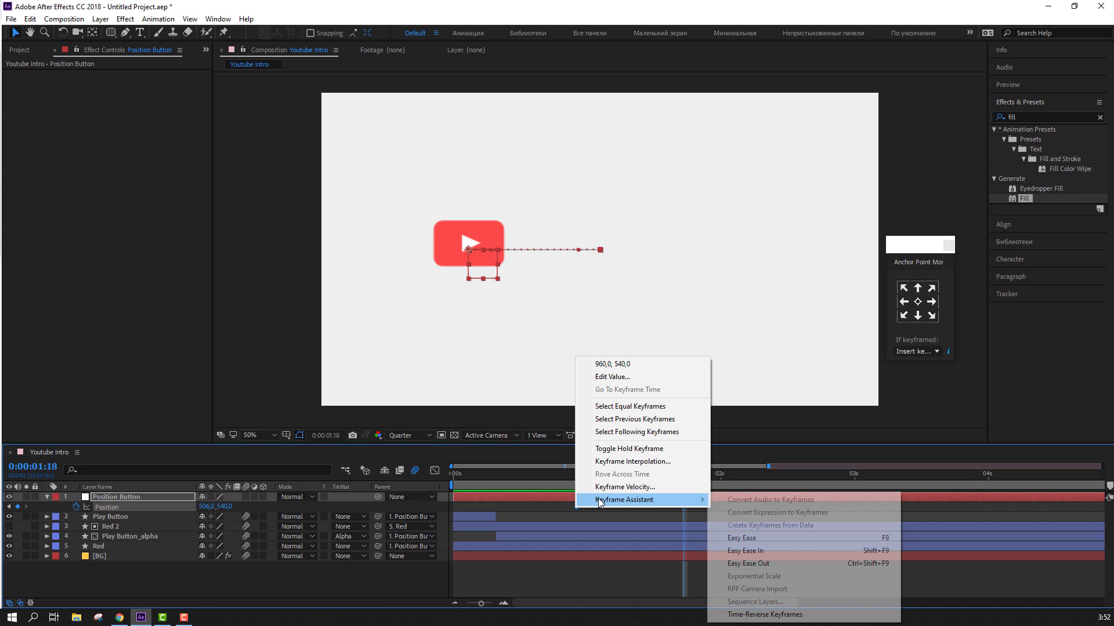
{"action": "left_click", "coordinate": [746, 538]}
{"action": "left_click", "coordinate": [434, 472]}
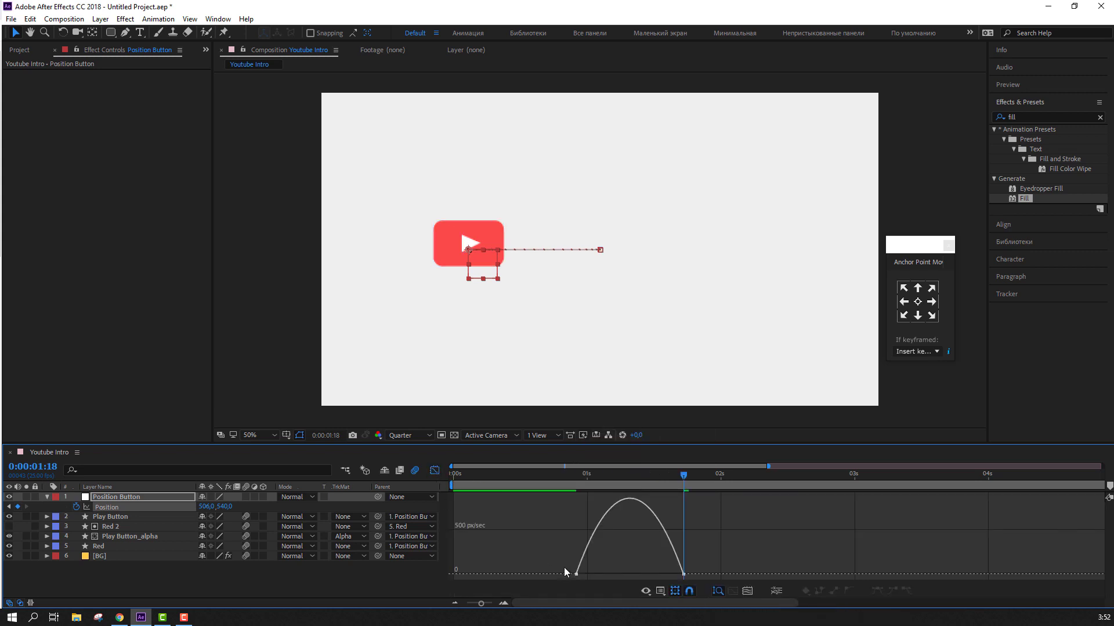
{"action": "left_click_drag", "start_coordinate": [566, 573], "coordinate": [654, 574]}
{"action": "key", "text": "shift+F3"}
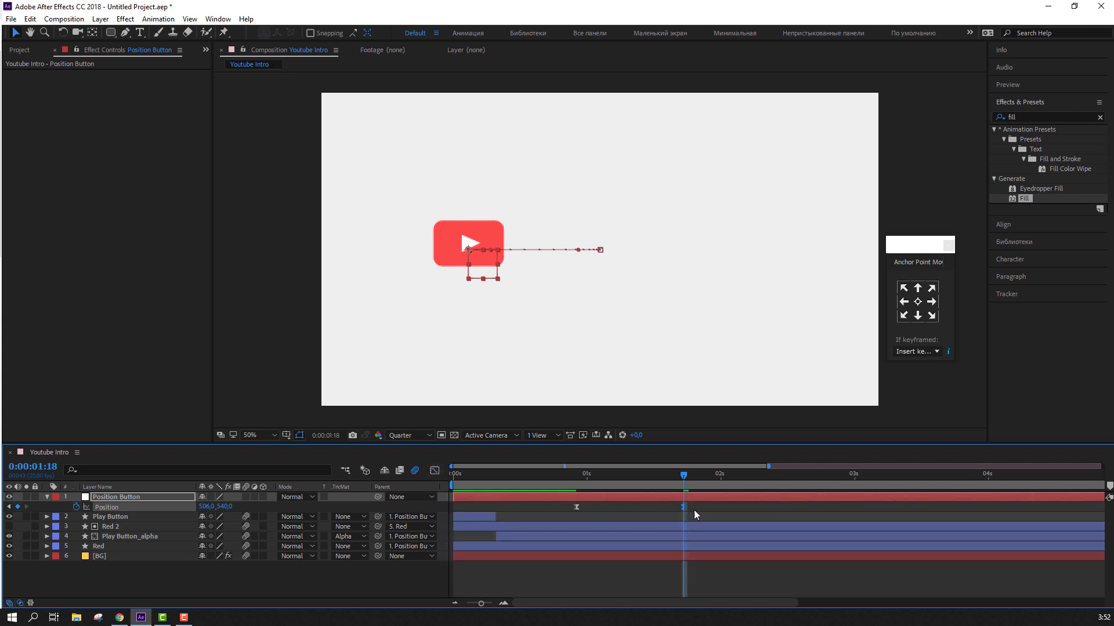
- Preview the slide and move the playhead to the second Position keyframe
{"action": "key", "text": "space"}
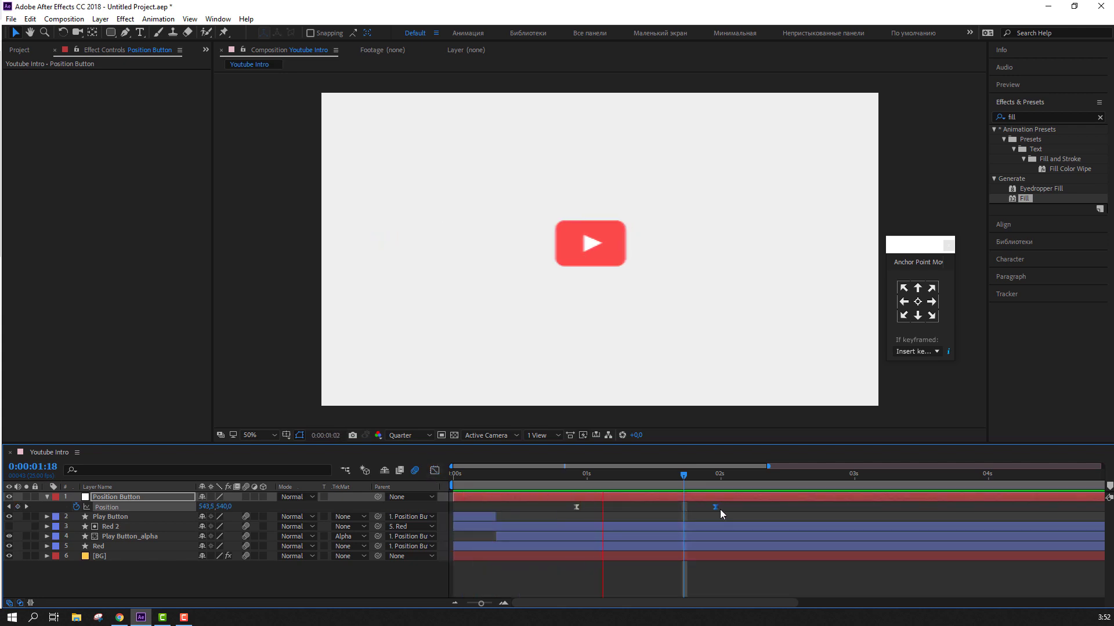
{"action": "key", "text": "space"}
{"action": "key", "text": "minus"}
{"action": "key", "text": "minus"}
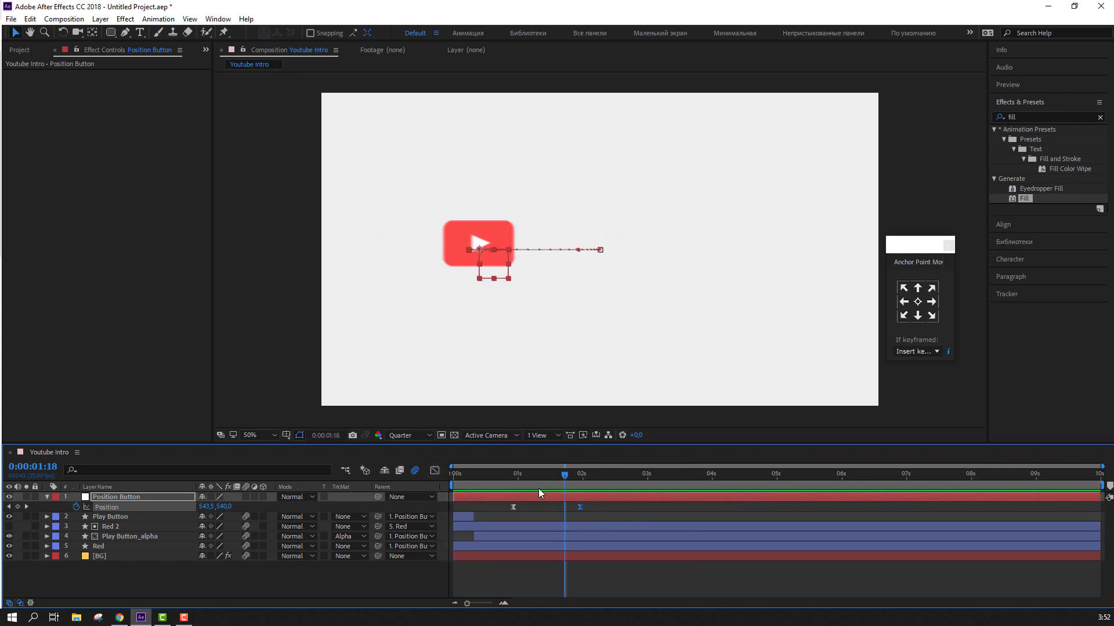
{"action": "left_click_drag", "start_coordinate": [506, 469], "coordinate": [580, 477]}
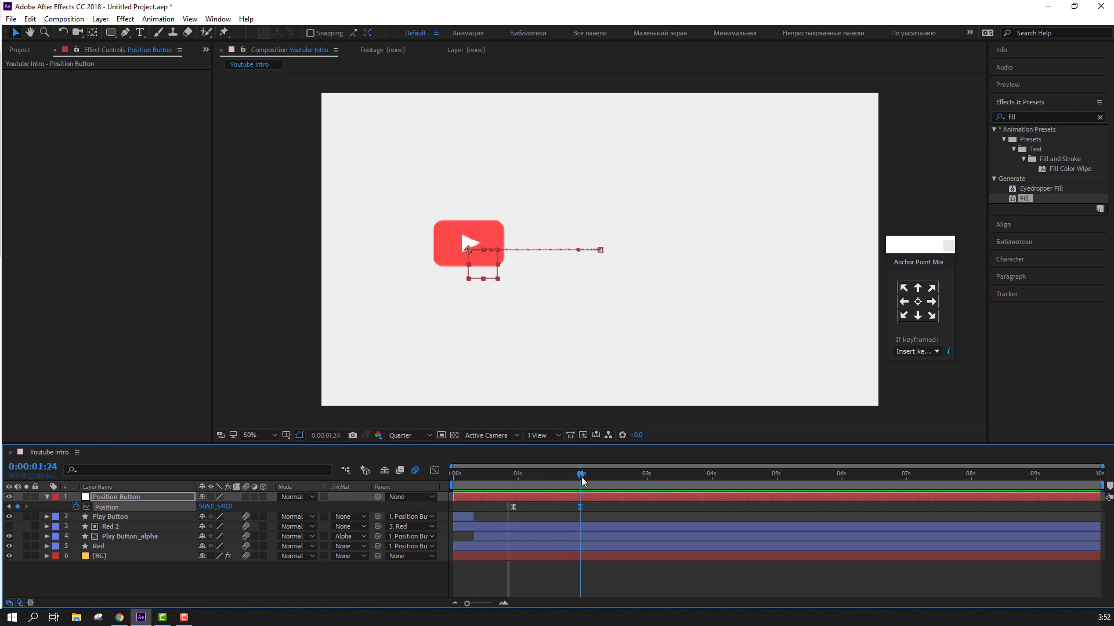
- Create a text layer reading 'VOLTAGE' and set its font size to 125 px
{"action": "left_click", "coordinate": [47, 497]}
{"action": "left_click", "coordinate": [159, 548]}
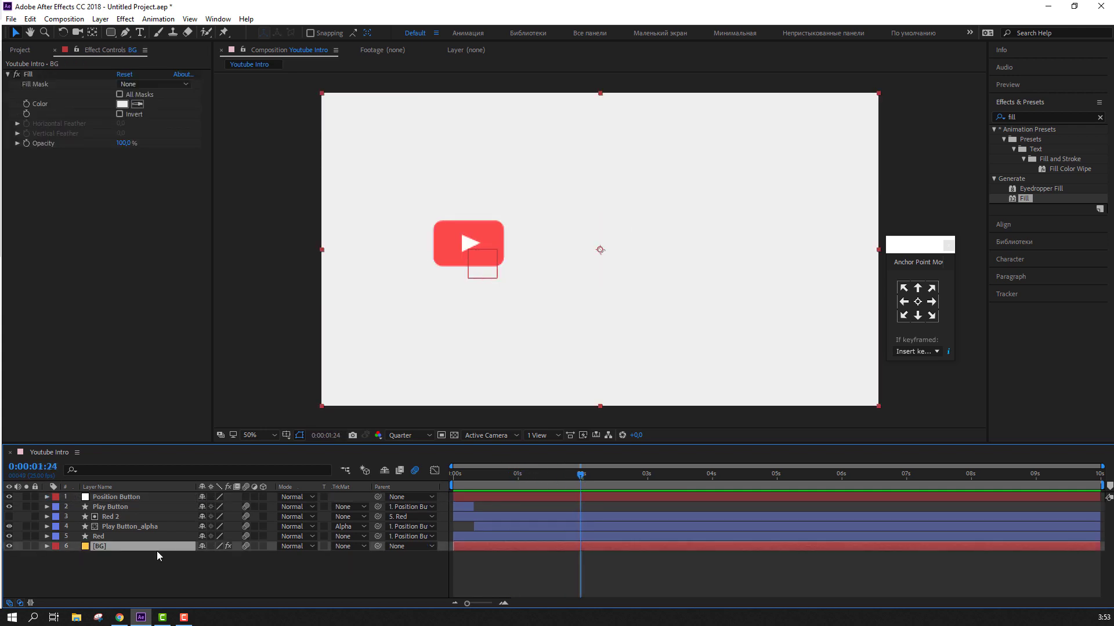
{"action": "left_click", "coordinate": [157, 554]}
{"action": "left_click", "coordinate": [140, 33]}
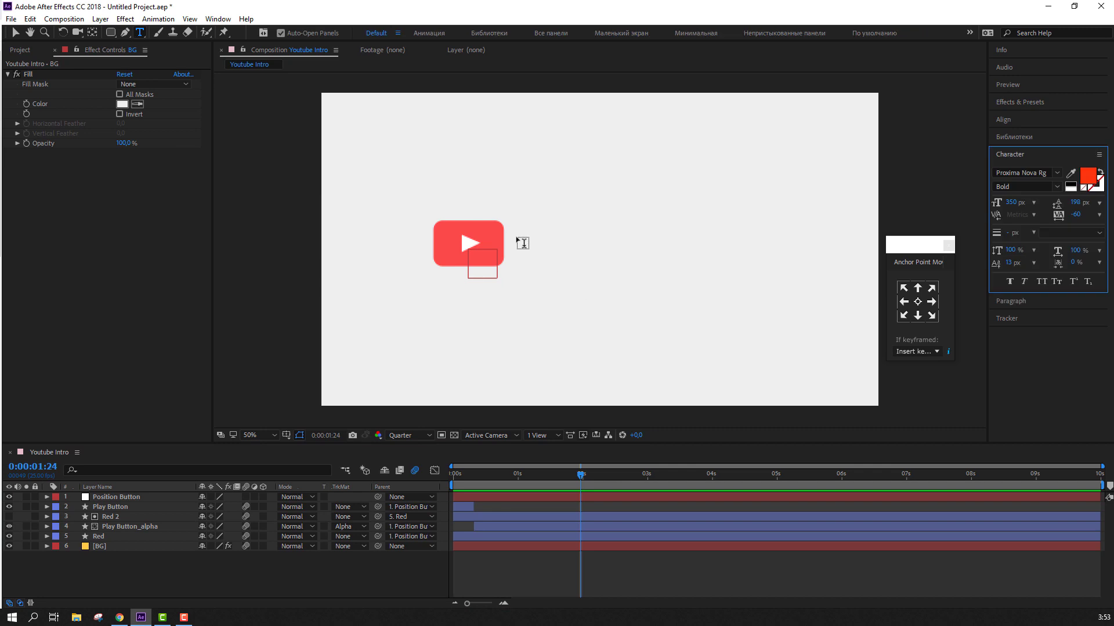
{"action": "left_click", "coordinate": [529, 249]}
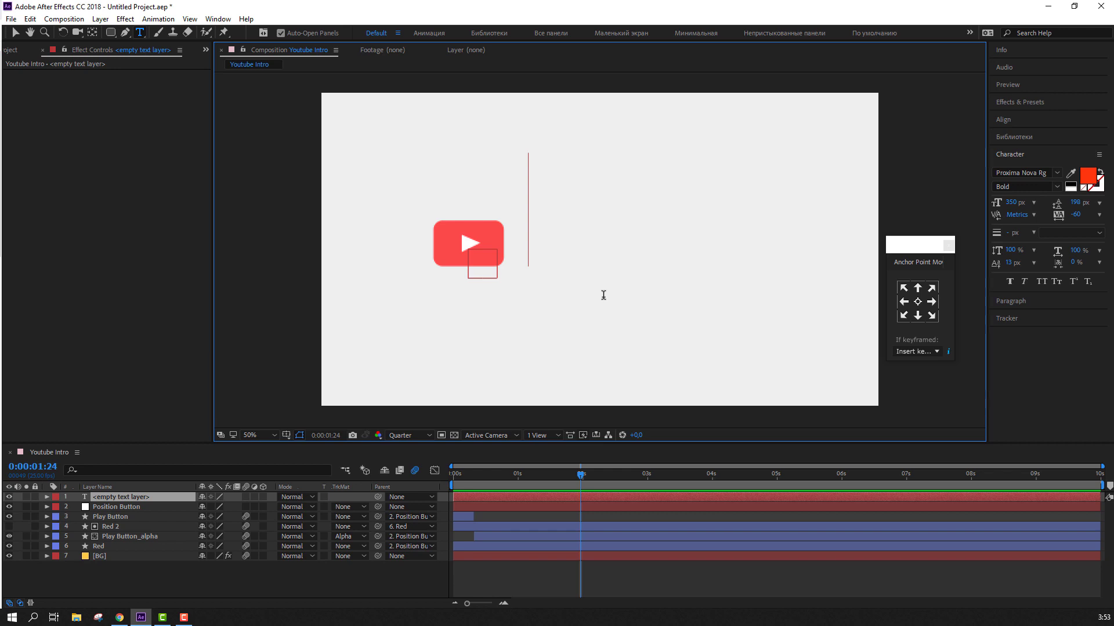
{"action": "type", "text": "Y"}
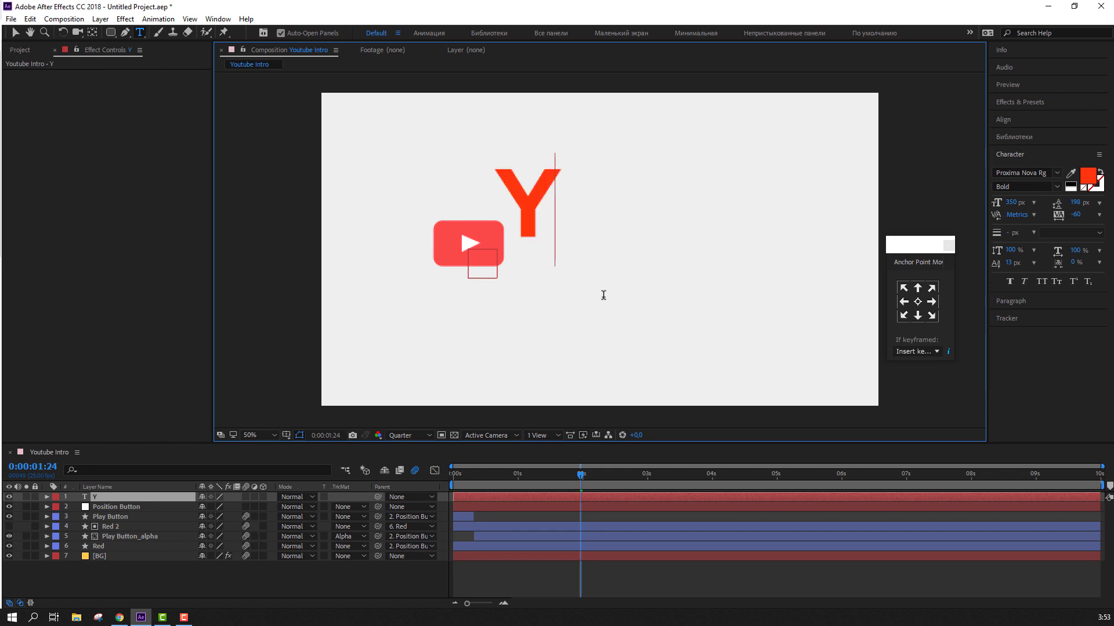
{"action": "type", "text": "o"}
{"action": "key", "text": "BackSpace"}
{"action": "key", "text": "BackSpace"}
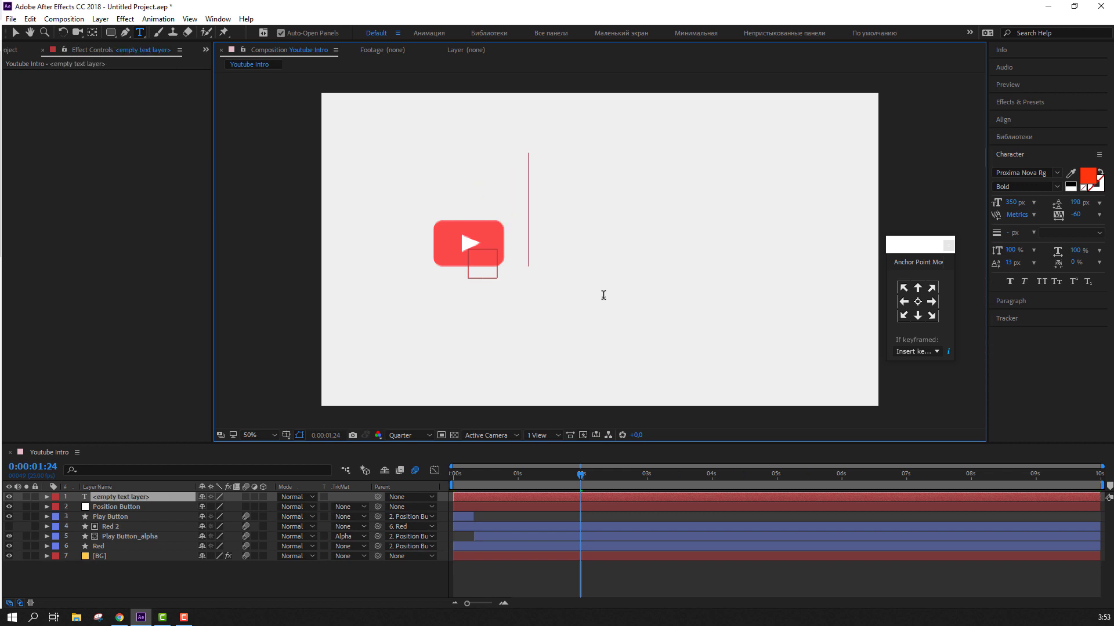
{"action": "type", "text": "VOLTA"}
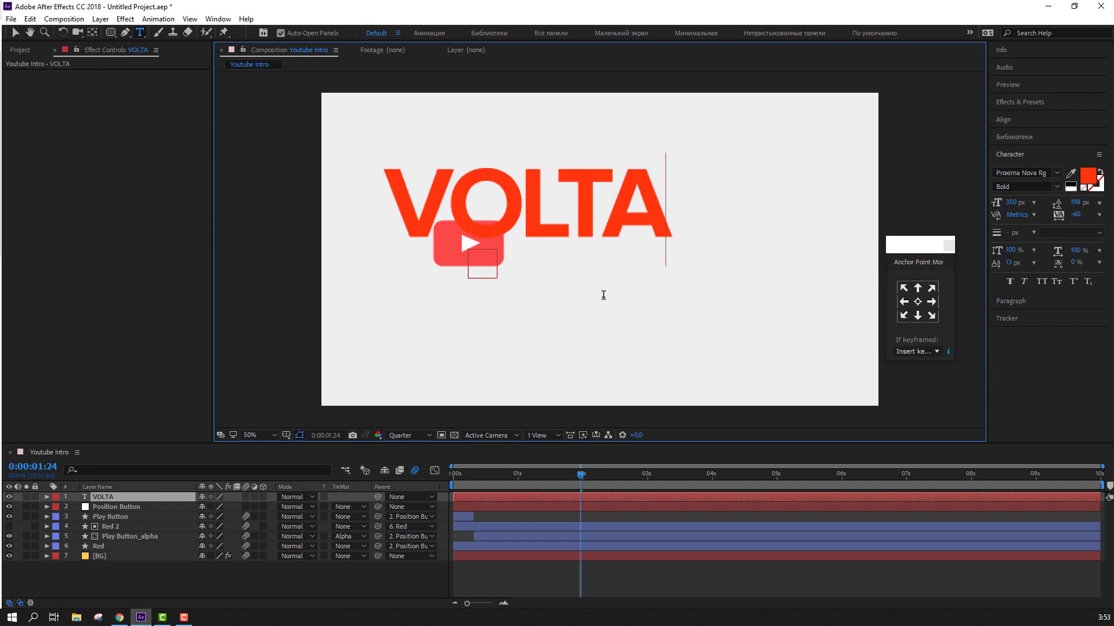
{"action": "type", "text": "GE"}
{"action": "key", "text": "ctrl+a"}
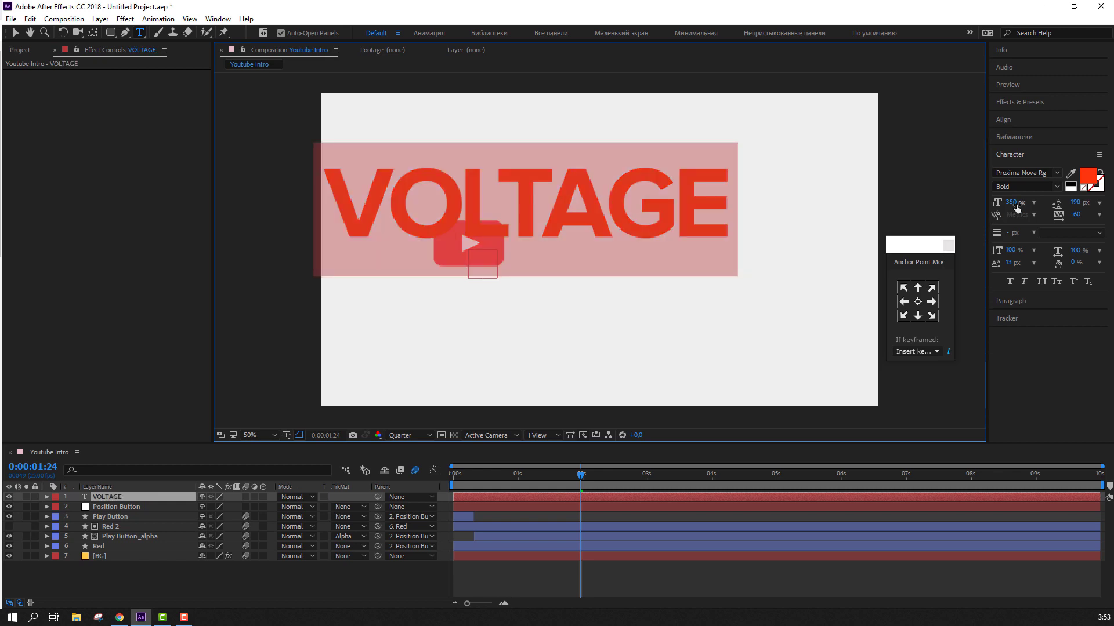
{"action": "left_click_drag", "start_coordinate": [1016, 207], "coordinate": [892, 212]}
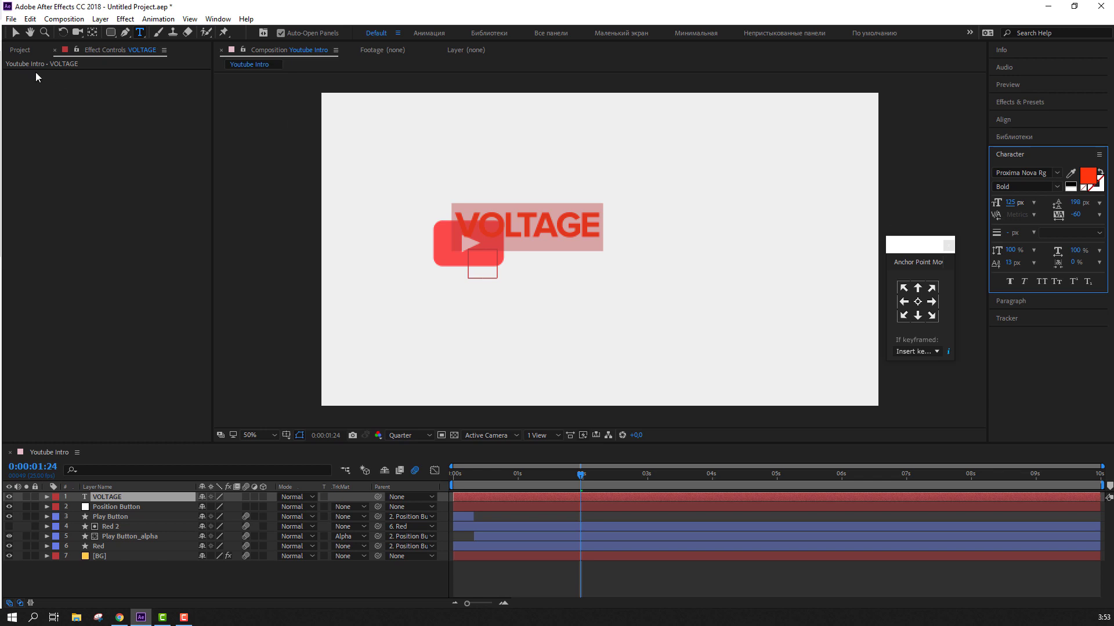
- Move VOLTAGE beside the play button and change its colour to dark charcoal
{"action": "left_click", "coordinate": [16, 36]}
{"action": "key", "text": "period"}
{"action": "key", "text": "period"}
{"action": "left_click_drag", "start_coordinate": [461, 213], "coordinate": [571, 255]}
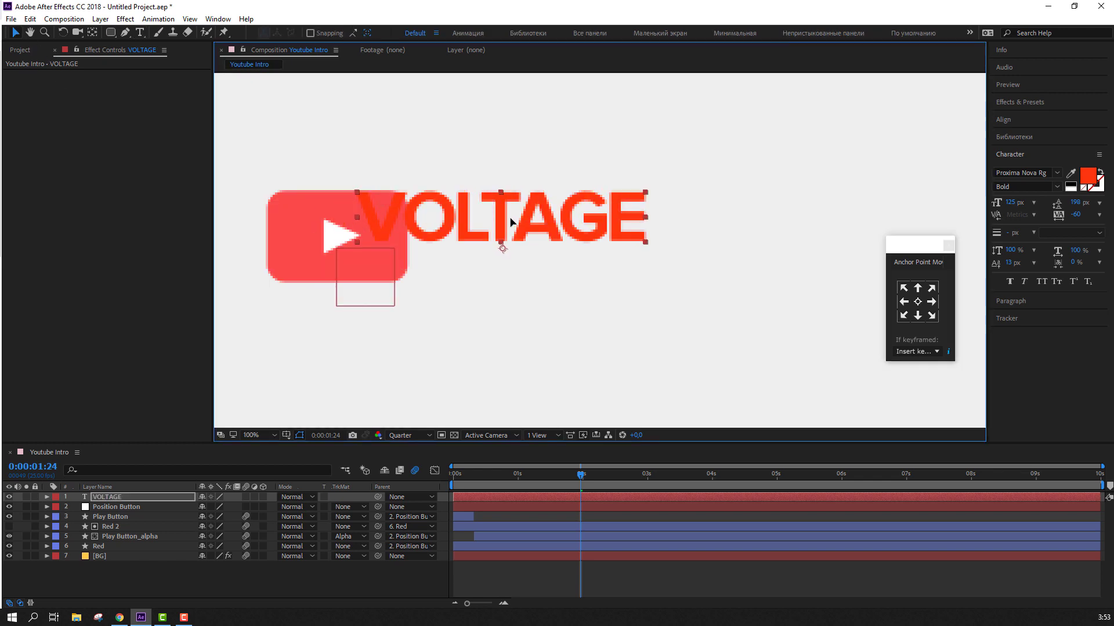
{"action": "left_click", "coordinate": [1087, 175]}
{"action": "mouse_move", "coordinate": [348, 510]}
{"action": "left_mouse_down"}
{"action": "mouse_move", "coordinate": [233, 546]}
{"action": "mouse_move", "coordinate": [224, 562]}
{"action": "left_mouse_up"}
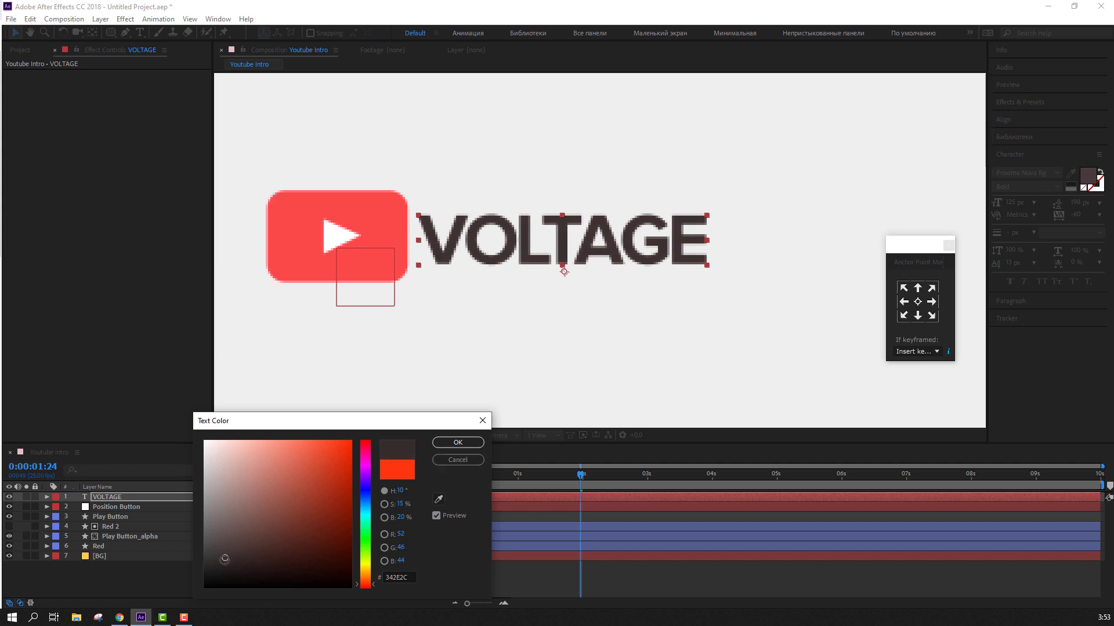
{"action": "left_click", "coordinate": [452, 443]}
- Set viewer resolution to Full and fit VOLTAGE at 119 px snugly beside the button
{"action": "left_click", "coordinate": [409, 435]}
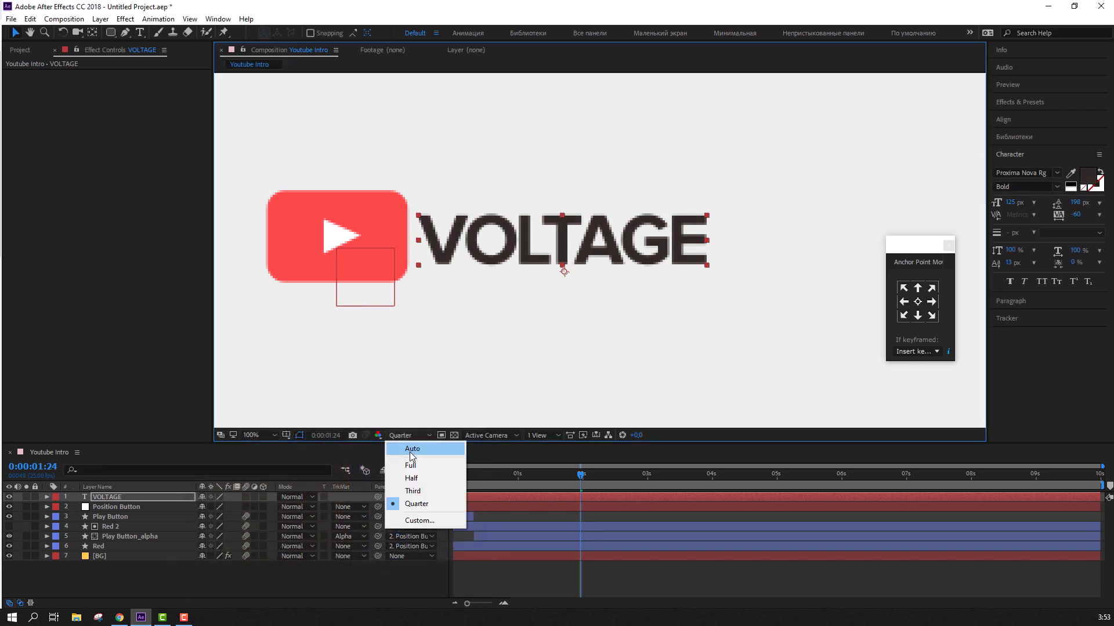
{"action": "left_click", "coordinate": [409, 467]}
{"action": "left_click_drag", "start_coordinate": [463, 238], "coordinate": [470, 235]}
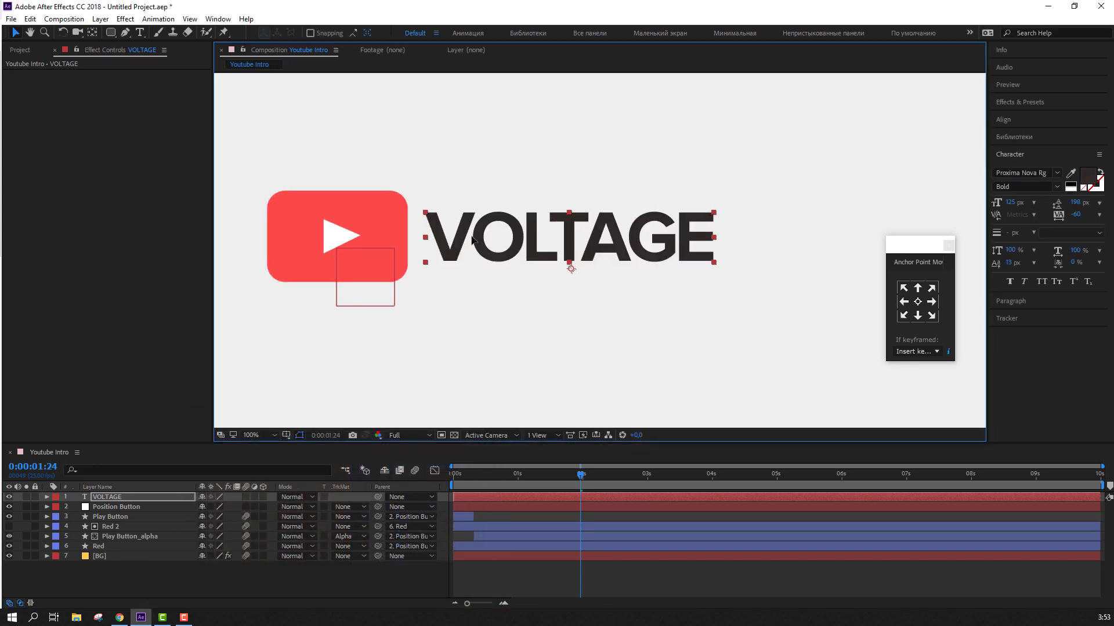
{"action": "left_click", "coordinate": [1010, 203]}
{"action": "left_click_drag", "start_coordinate": [1010, 202], "coordinate": [992, 202]}
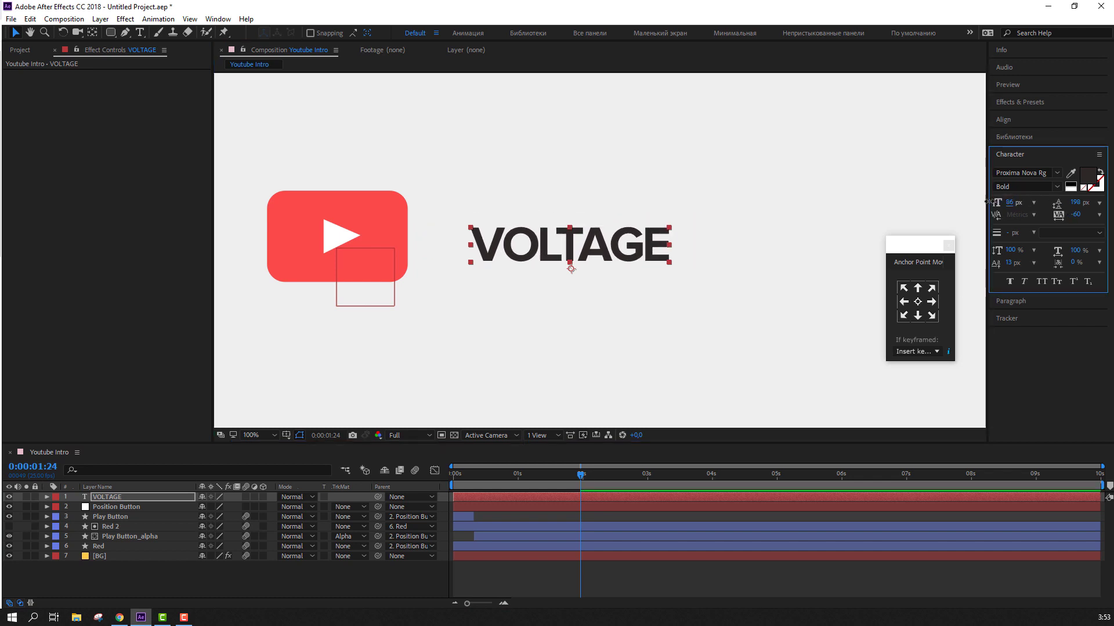
{"action": "left_click_drag", "start_coordinate": [495, 232], "coordinate": [466, 224]}
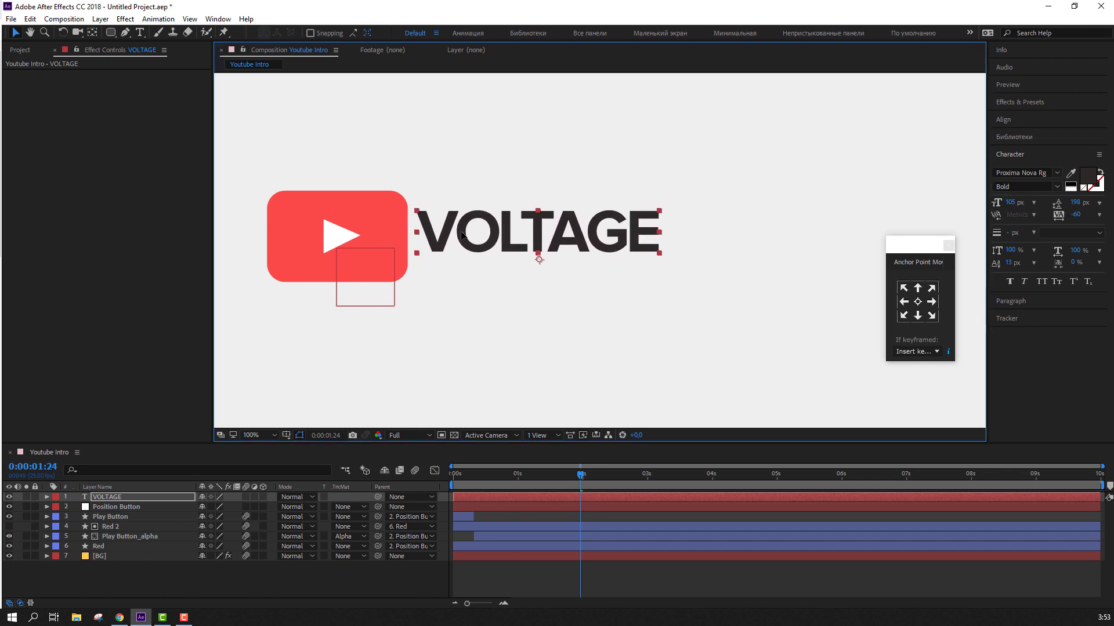
{"action": "left_click_drag", "start_coordinate": [1014, 202], "coordinate": [1022, 202]}
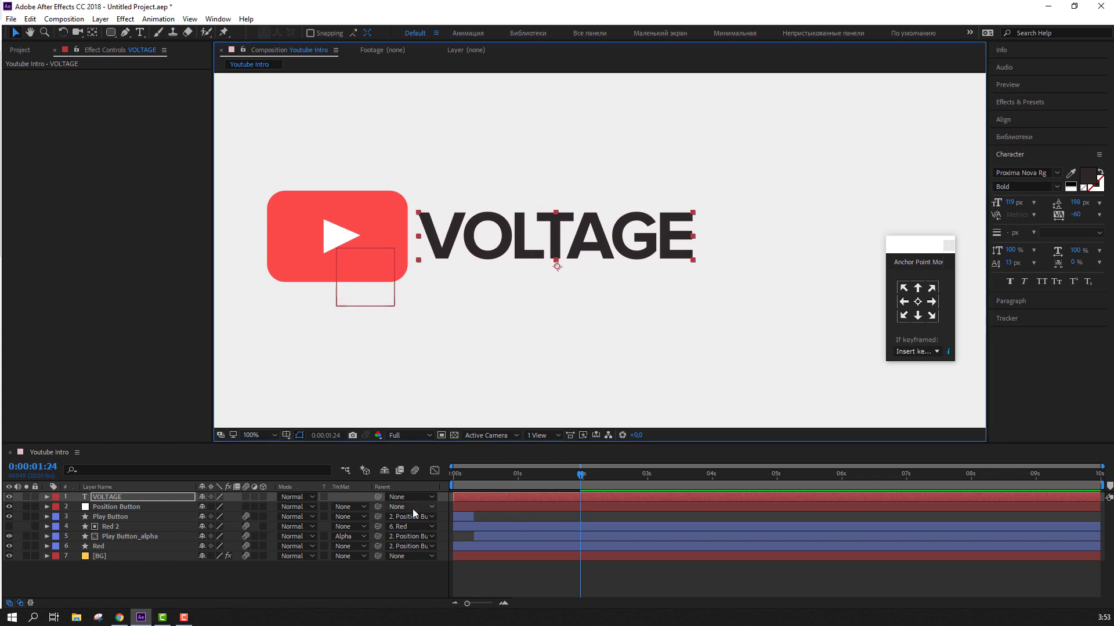
{"action": "left_click", "coordinate": [552, 492]}
{"action": "left_click_drag", "start_coordinate": [555, 478], "coordinate": [503, 476]}
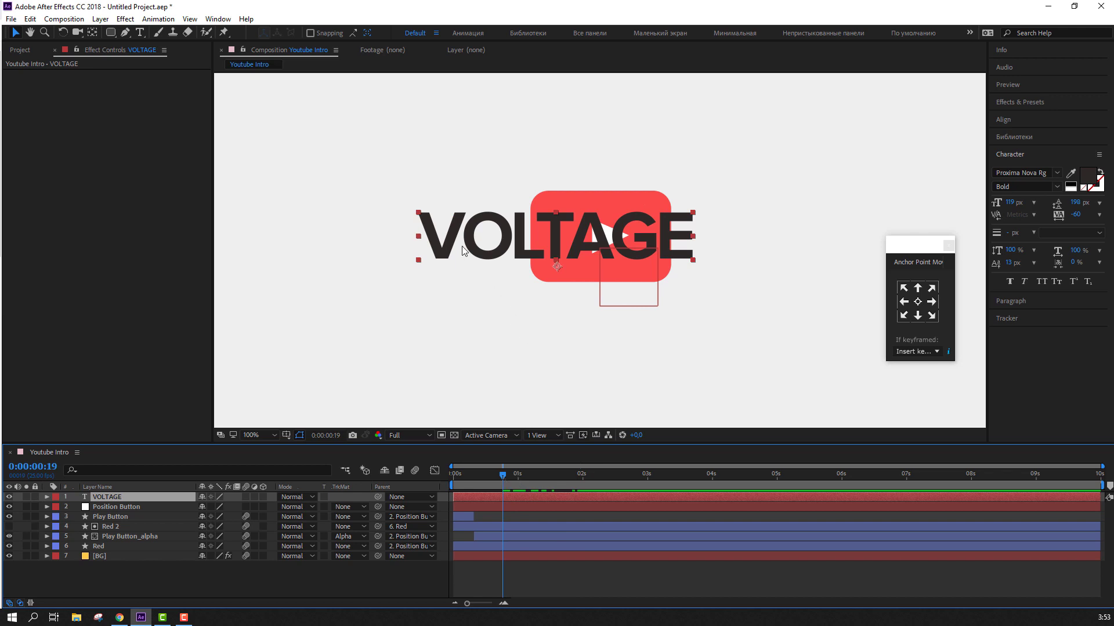
{"action": "left_click", "coordinate": [521, 474]}
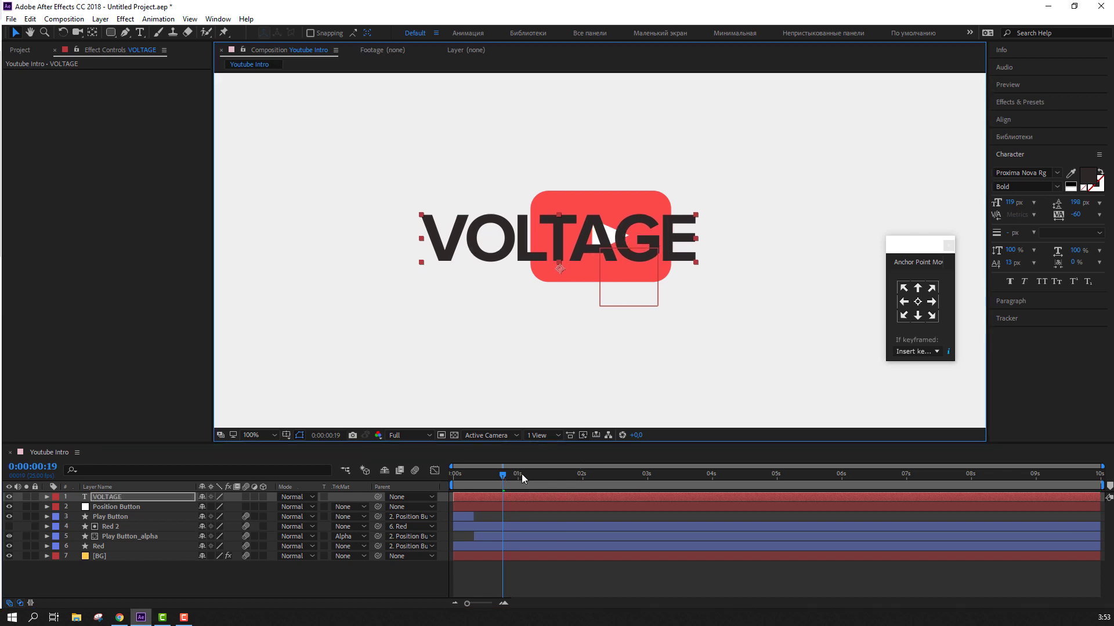
{"action": "left_click_drag", "start_coordinate": [544, 477], "coordinate": [592, 477]}
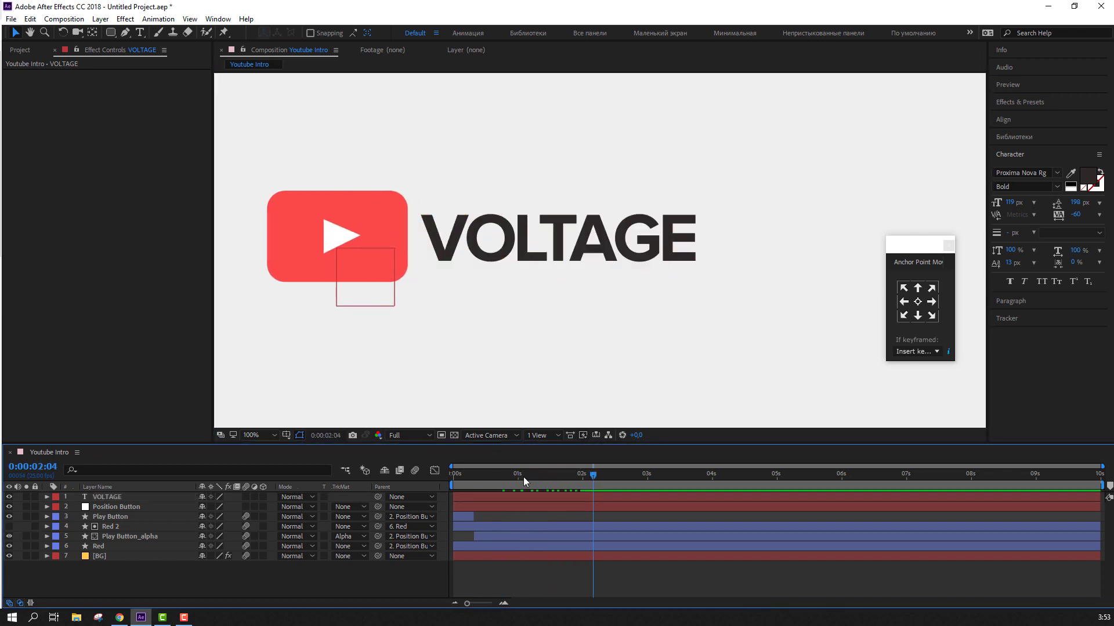
{"action": "key", "text": "comma"}
{"action": "key", "text": "comma"}
{"action": "left_click", "coordinate": [286, 435]}
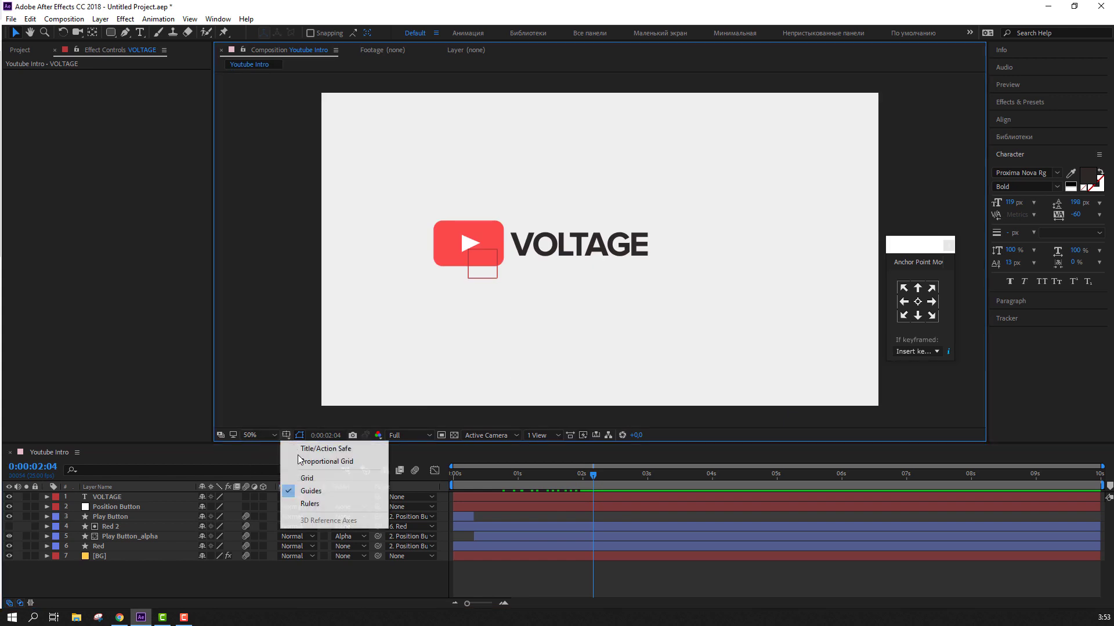
{"action": "left_click", "coordinate": [298, 462]}
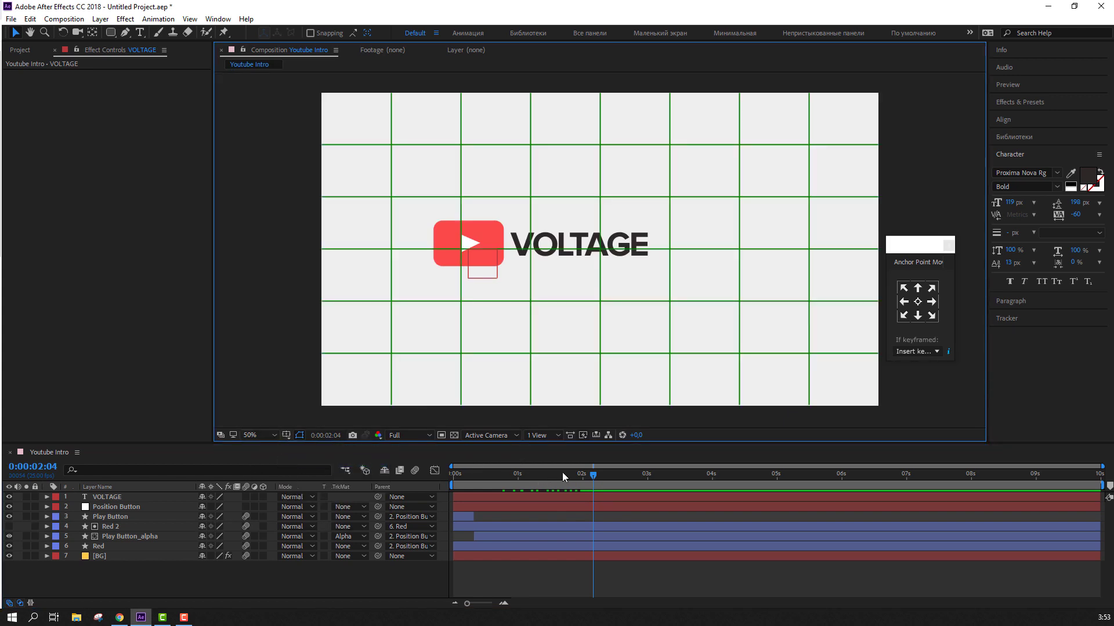
{"action": "left_click", "coordinate": [288, 435]}
{"action": "left_click", "coordinate": [298, 462]}
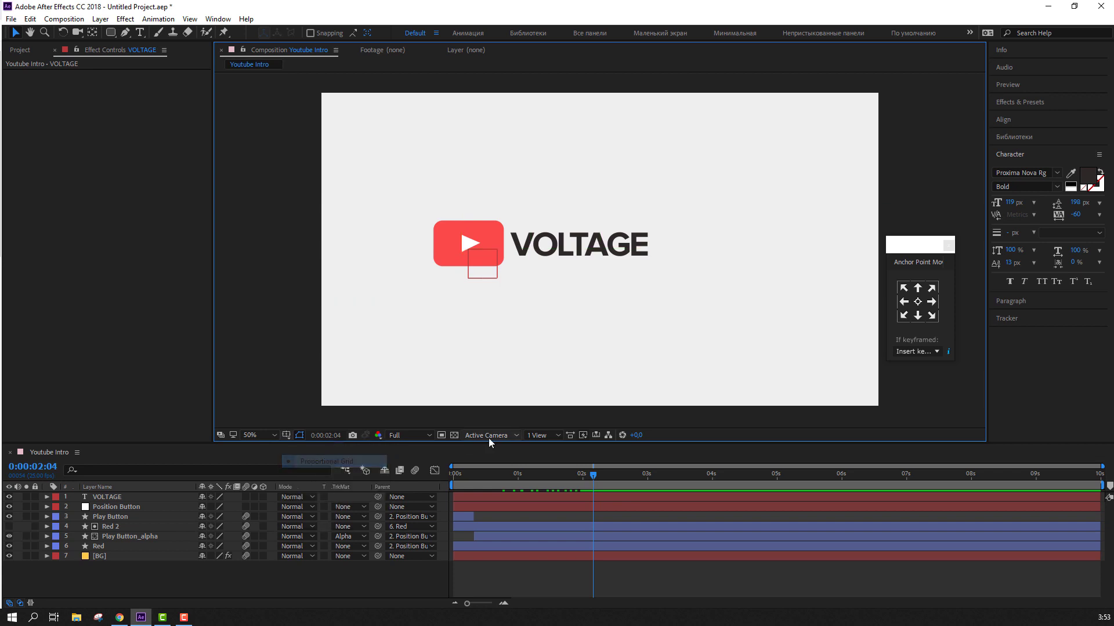
{"action": "key", "text": "period"}
{"action": "key", "text": "period"}
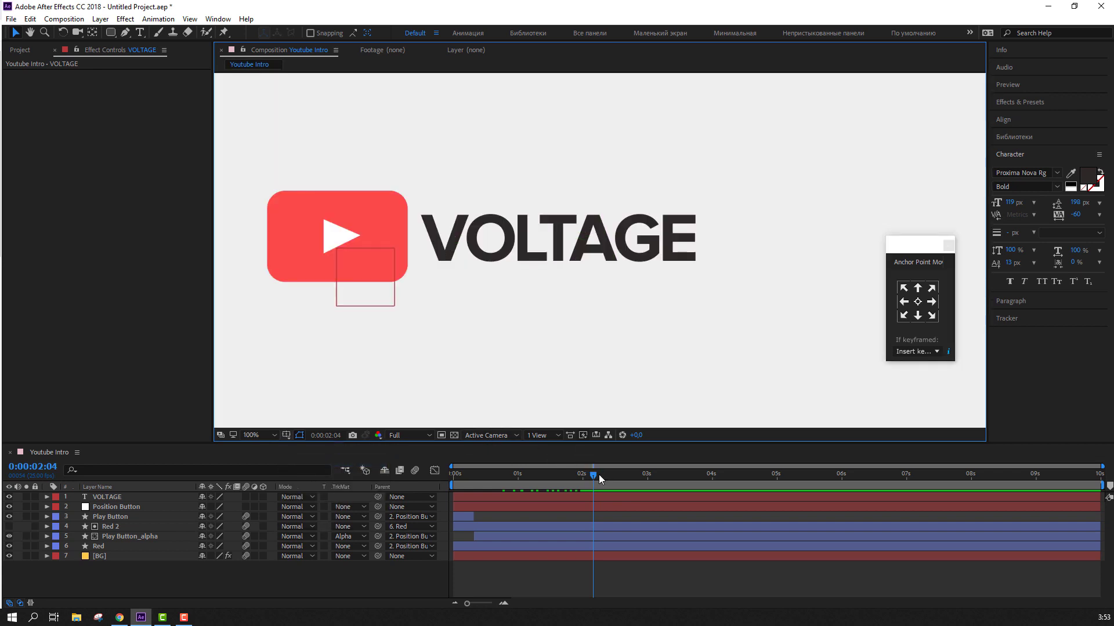
{"action": "mouse_move", "coordinate": [599, 475]}
{"action": "left_mouse_down"}
{"action": "mouse_move", "coordinate": [486, 472]}
{"action": "mouse_move", "coordinate": [582, 474]}
{"action": "left_mouse_up"}
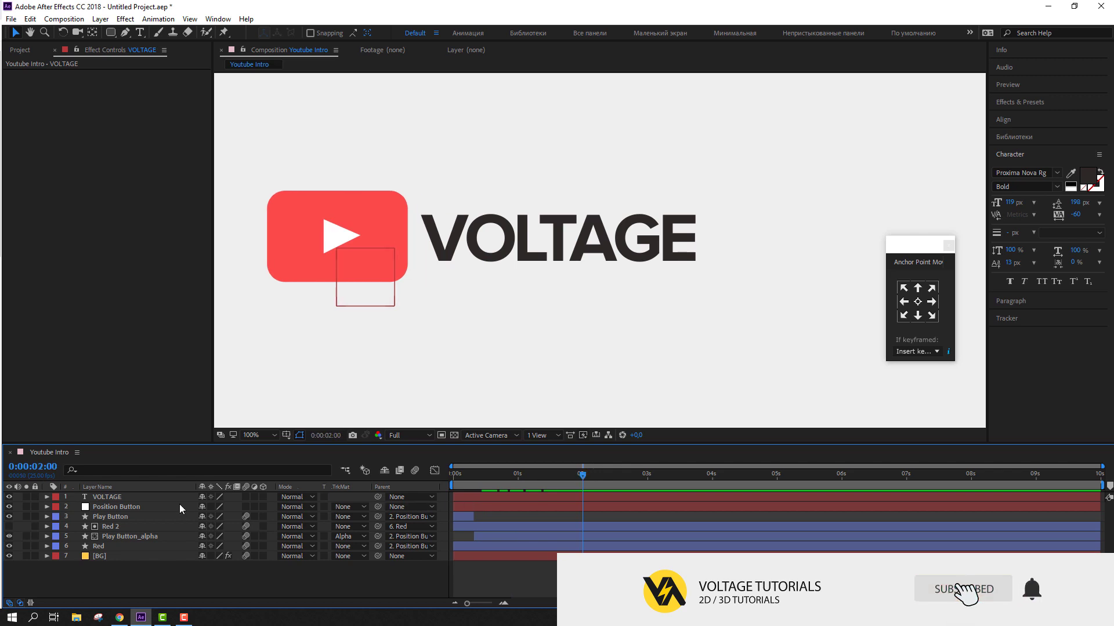
- Add a new rectangular mask around the VOLTAGE text layer
{"action": "left_click", "coordinate": [127, 499]}
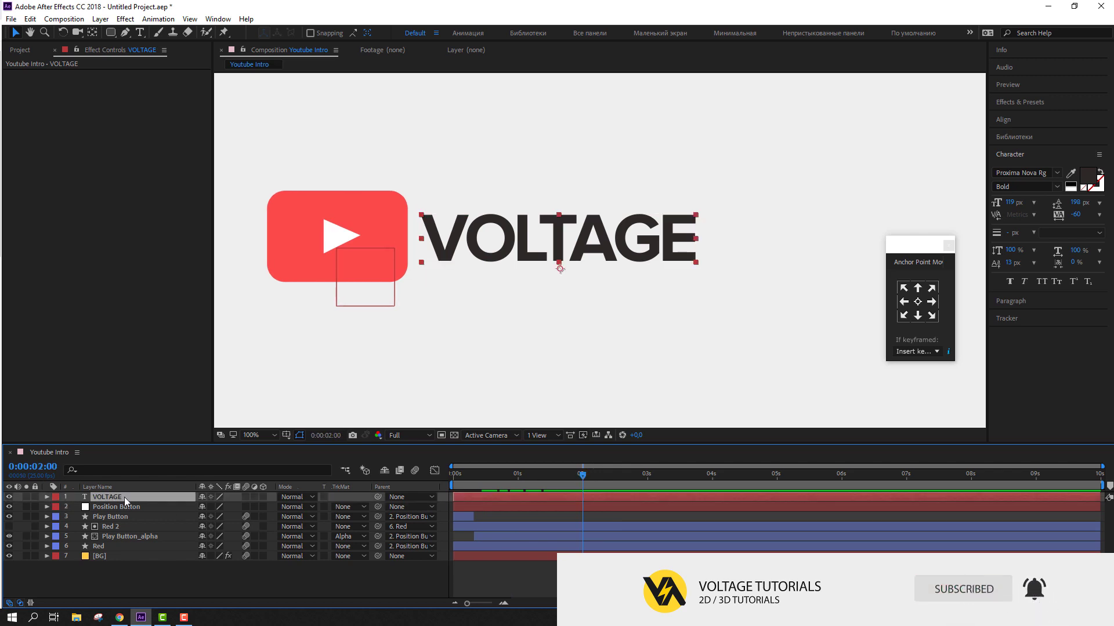
{"action": "right_click", "coordinate": [124, 497]}
{"action": "mouse_move", "coordinate": [231, 21]}
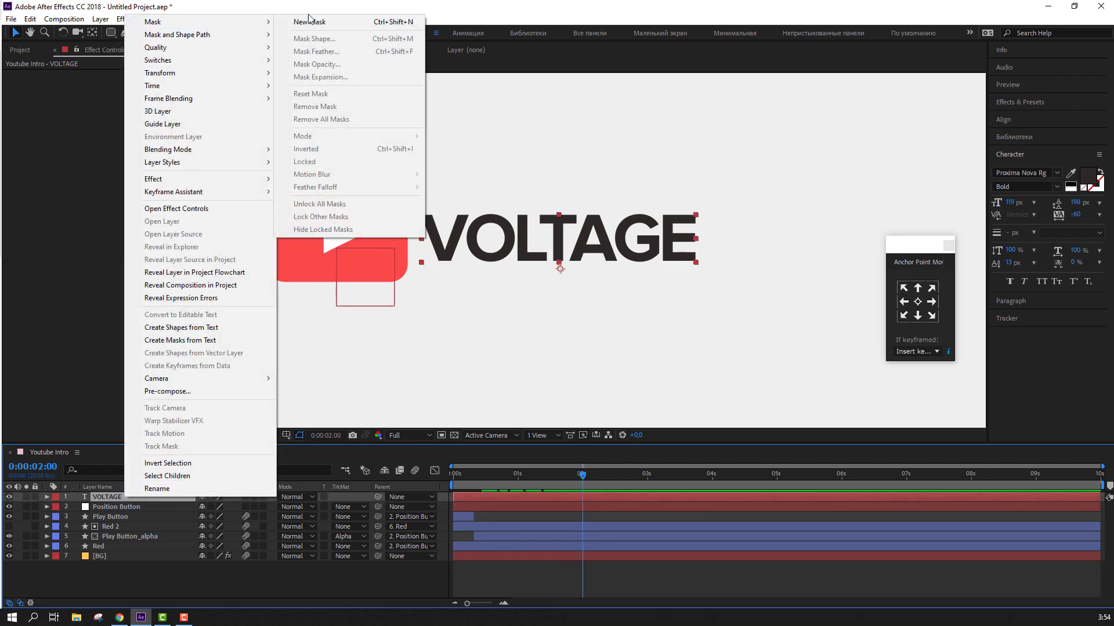
{"action": "left_click", "coordinate": [310, 22]}
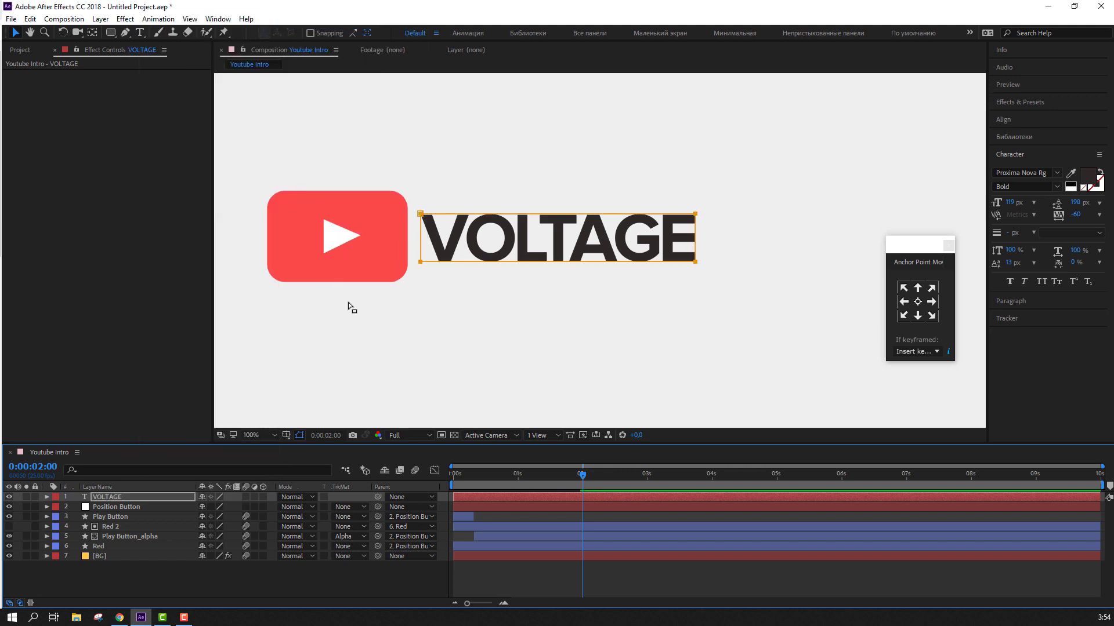
- Add a Position text animator to VOLTAGE and trim the layer to start around 1:12
{"action": "left_click", "coordinate": [47, 497]}
{"action": "left_click", "coordinate": [271, 507]}
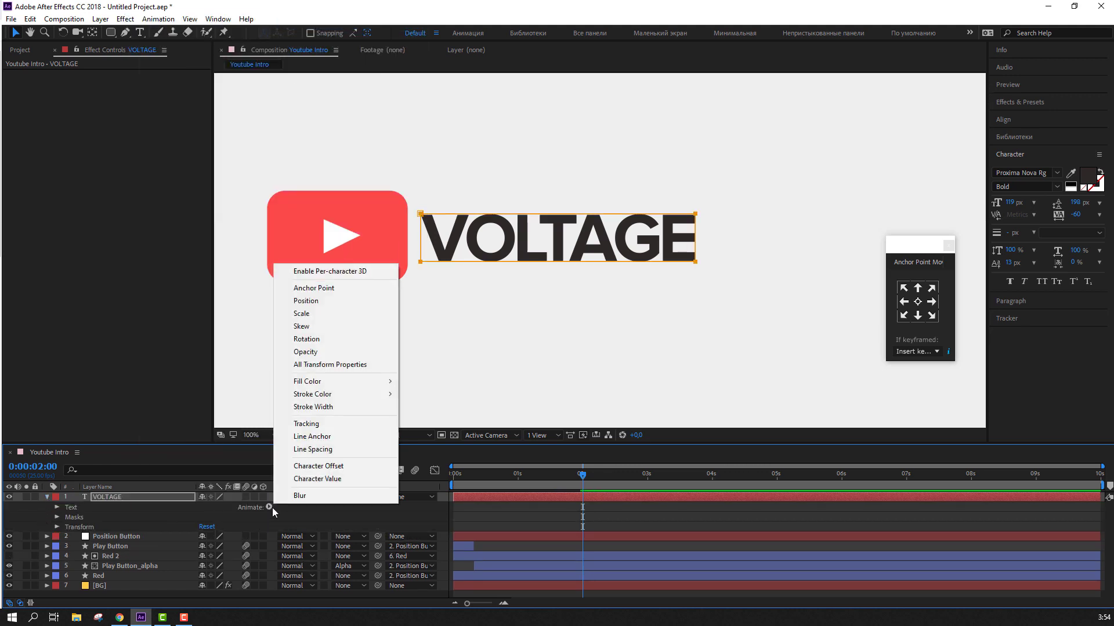
{"action": "left_click", "coordinate": [304, 300]}
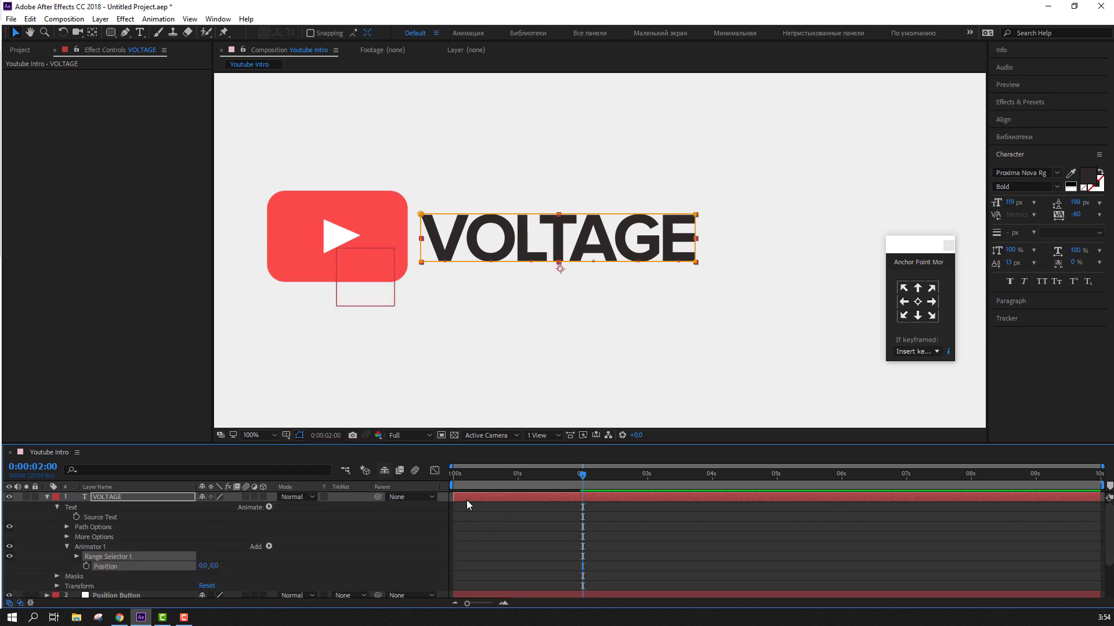
{"action": "mouse_move", "coordinate": [493, 497]}
{"action": "left_mouse_down"}
{"action": "mouse_move", "coordinate": [594, 497]}
{"action": "mouse_move", "coordinate": [552, 497]}
{"action": "mouse_move", "coordinate": [573, 477]}
{"action": "left_mouse_up"}
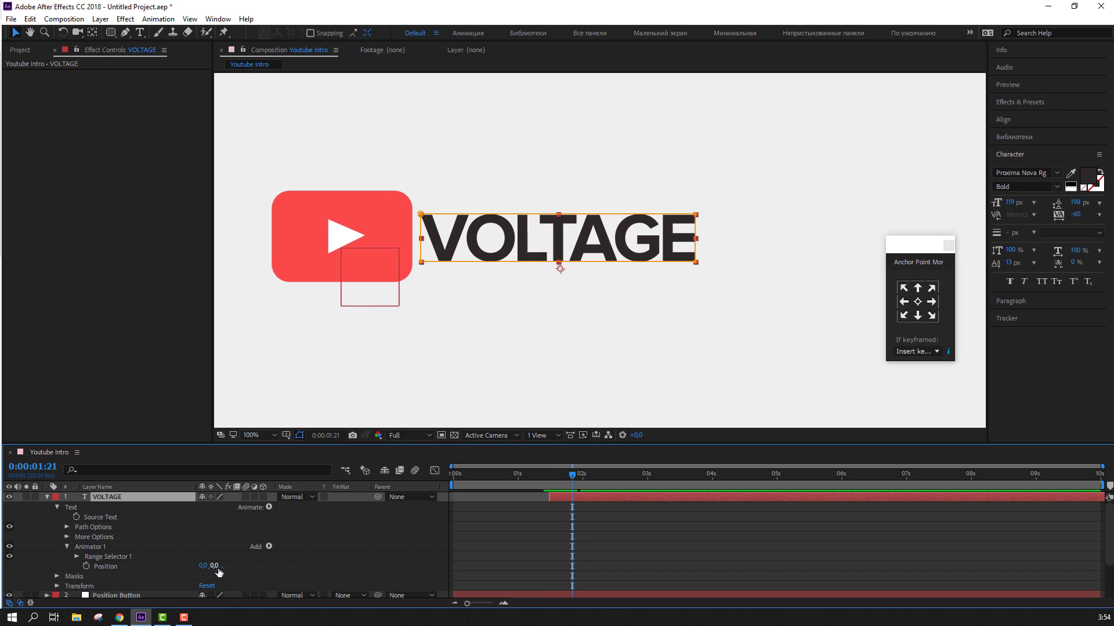
- Keyframe the animator Position and set it to 0, 29 so the letters drop below the mask
{"action": "left_click", "coordinate": [87, 566]}
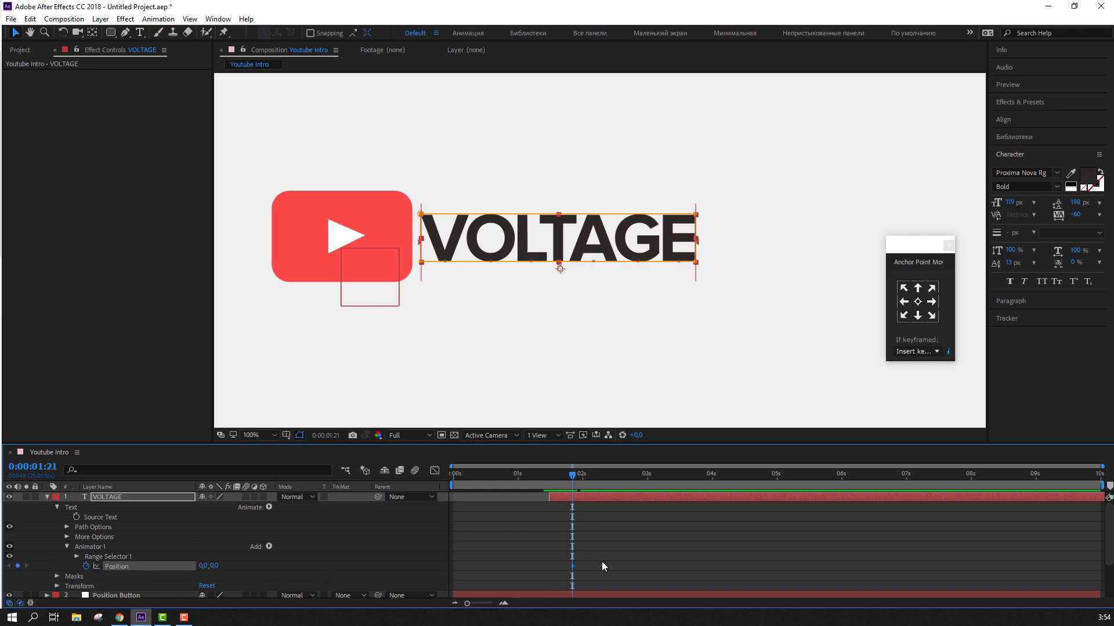
{"action": "left_click_drag", "start_coordinate": [573, 566], "coordinate": [616, 566]}
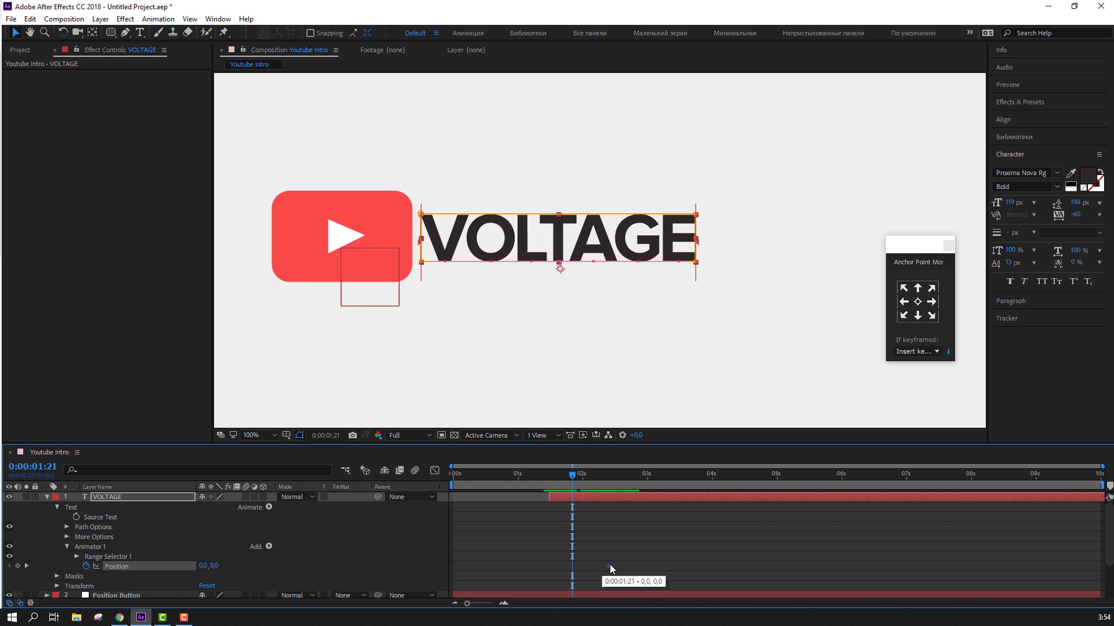
{"action": "left_click_drag", "start_coordinate": [215, 566], "coordinate": [272, 557]}
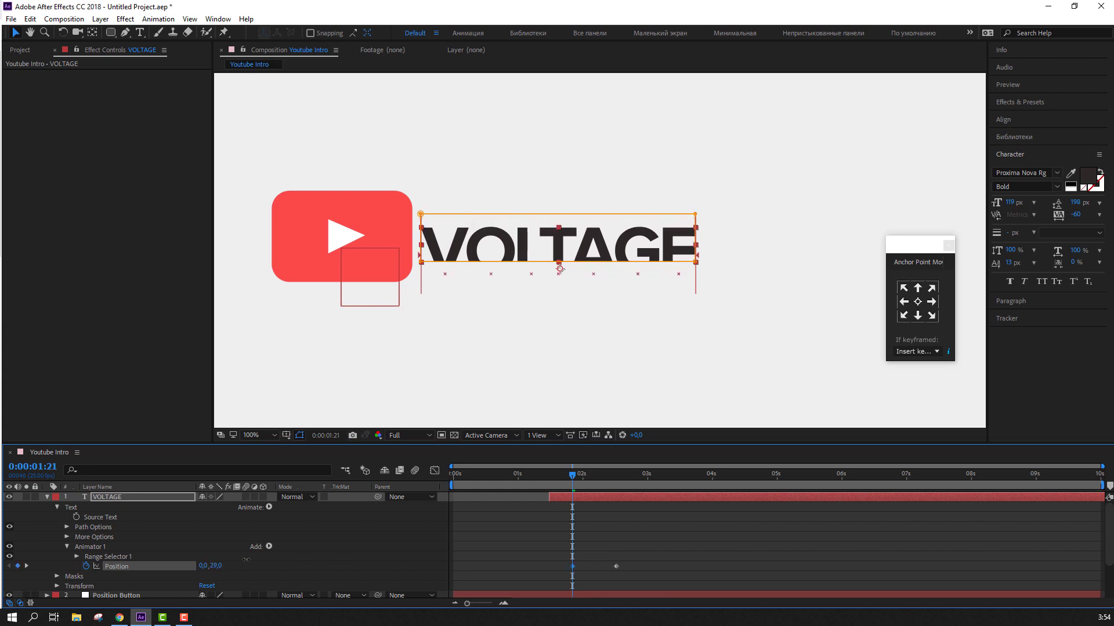
- Apply Easy Ease to both VOLTAGE animator Position keyframes
{"action": "left_click_drag", "start_coordinate": [691, 583], "coordinate": [574, 567]}
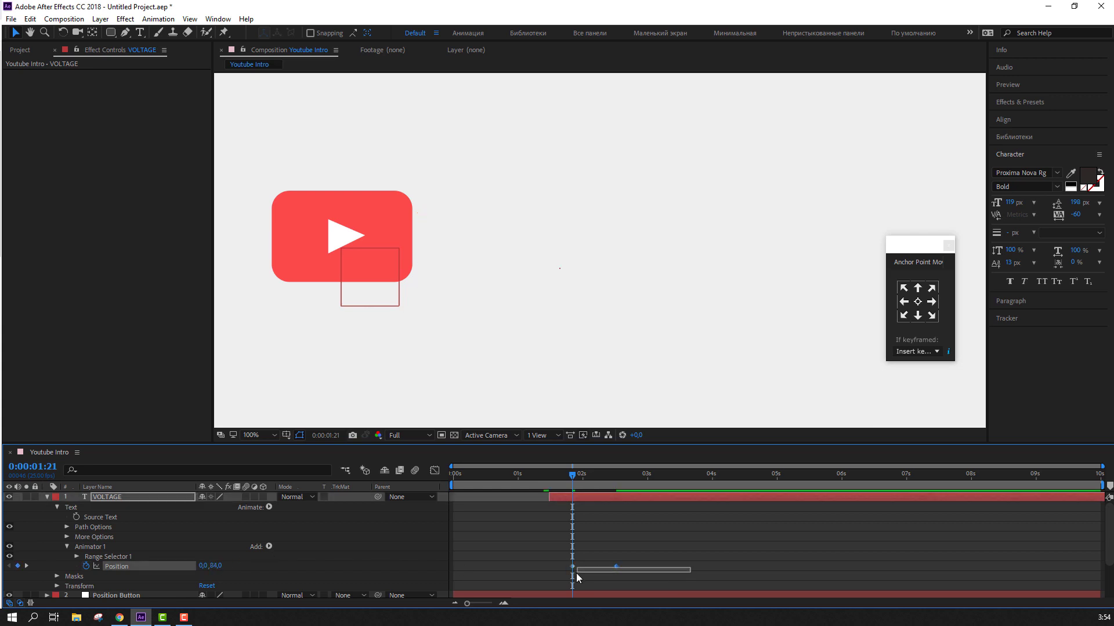
{"action": "right_click", "coordinate": [616, 566]}
{"action": "mouse_move", "coordinate": [655, 556]}
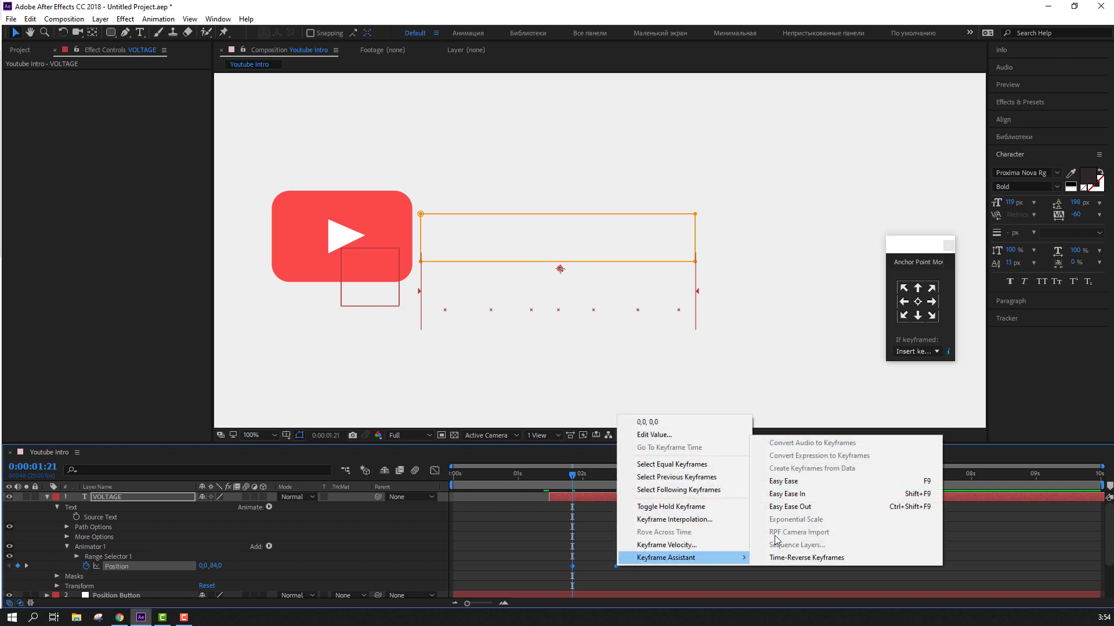
{"action": "left_click", "coordinate": [814, 480]}
{"action": "left_click", "coordinate": [700, 530]}
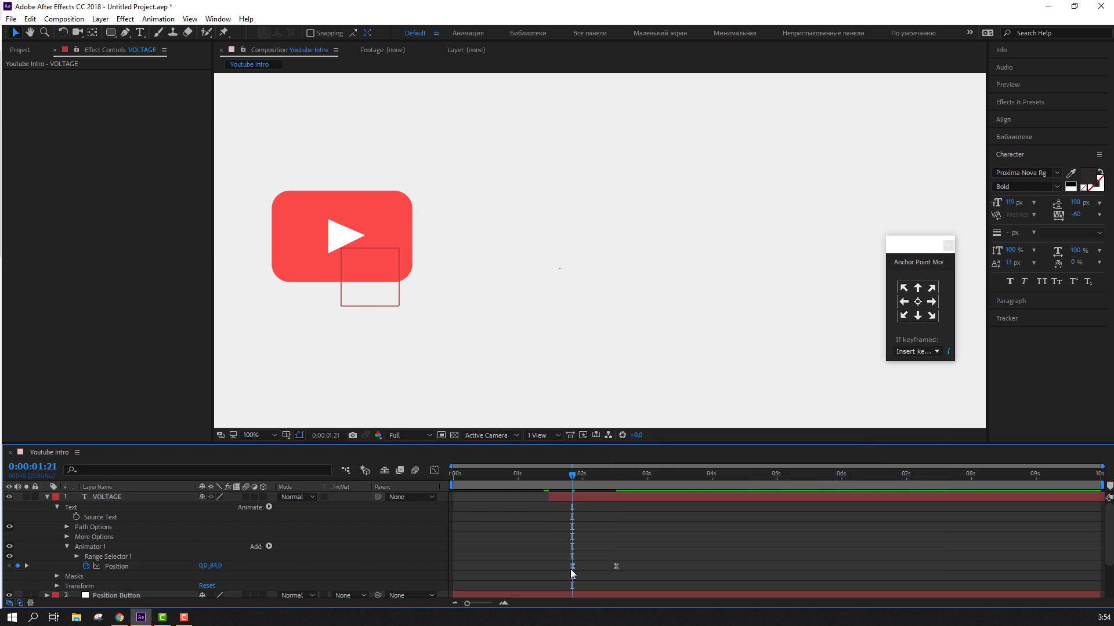
{"action": "left_click_drag", "start_coordinate": [531, 475], "coordinate": [586, 483]}
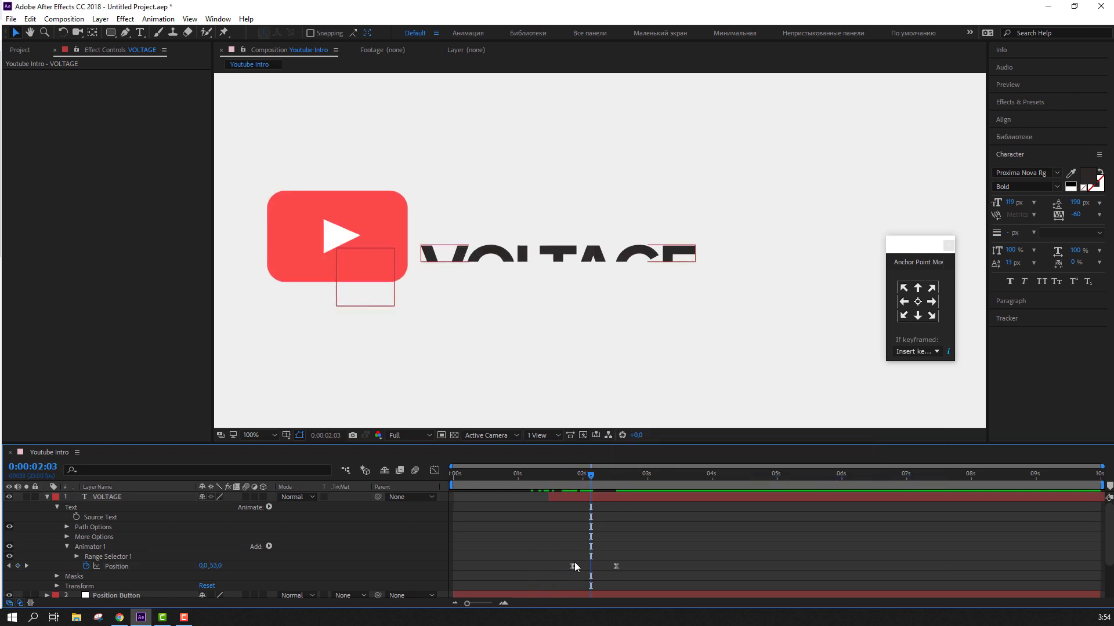
- Move the first Position keyframe to about 1:15 and fine-tune the timing in the speed graph
{"action": "left_click_drag", "start_coordinate": [572, 566], "coordinate": [557, 567]}
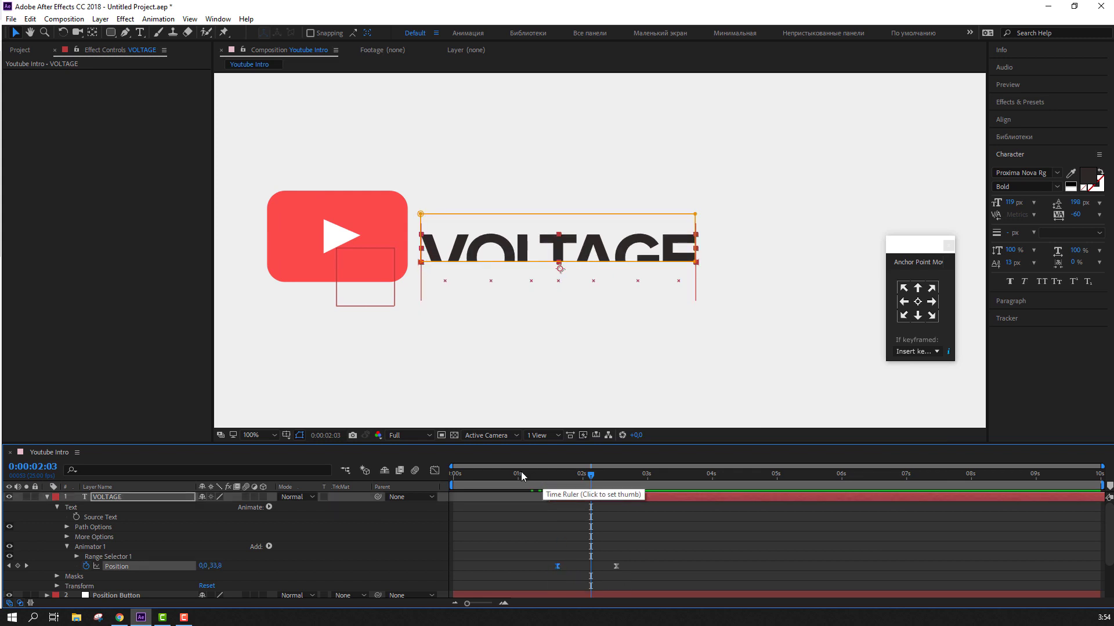
{"action": "left_click", "coordinate": [549, 476]}
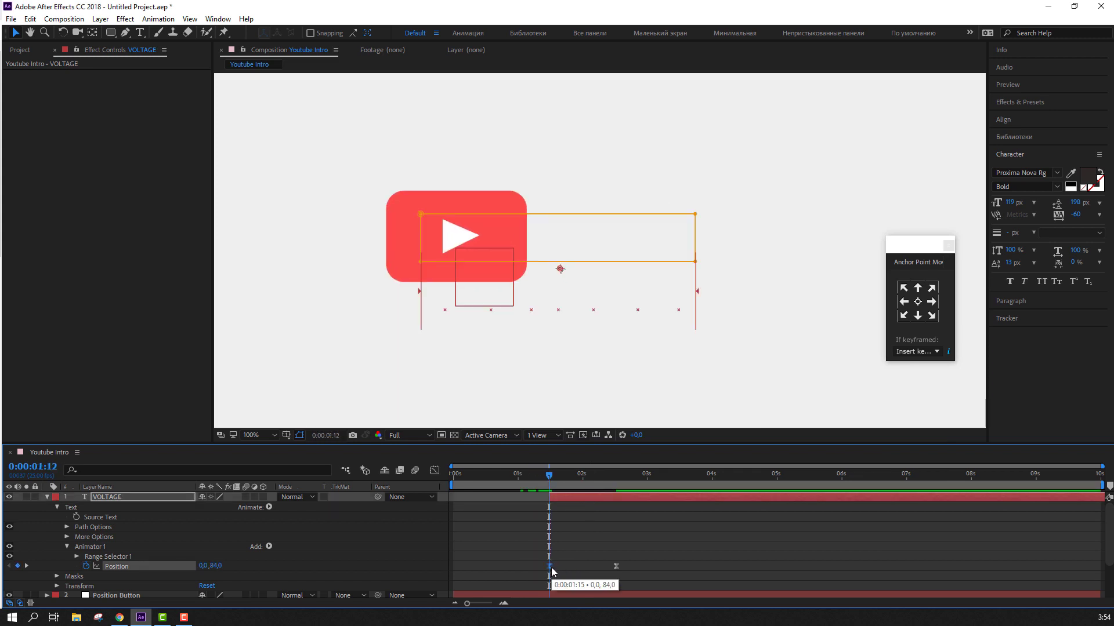
{"action": "left_click_drag", "start_coordinate": [524, 479], "coordinate": [590, 479]}
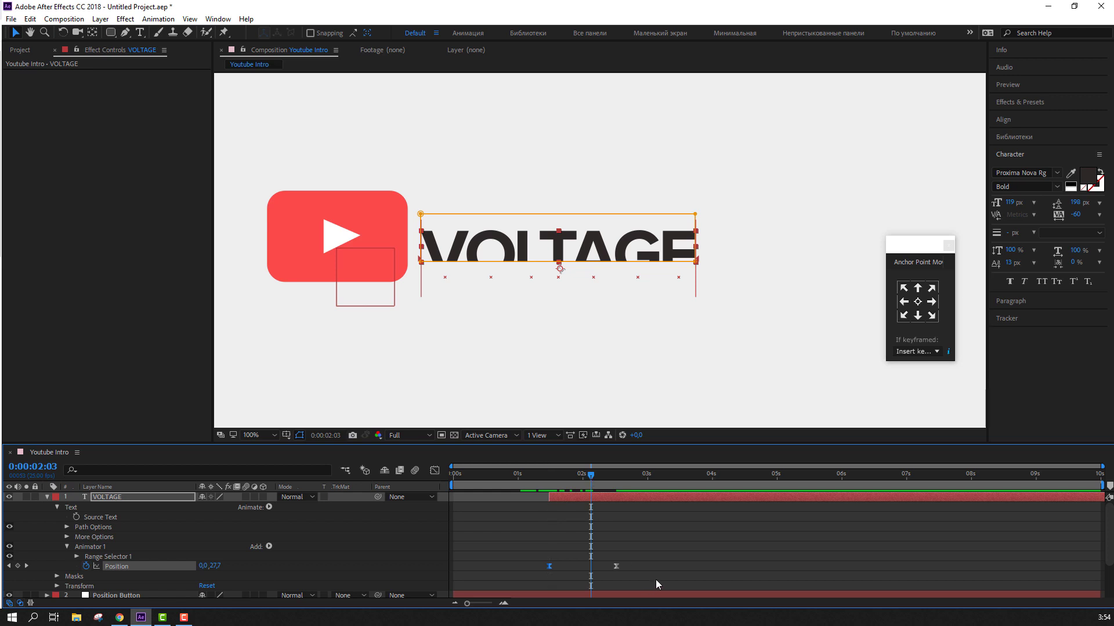
{"action": "mouse_move", "coordinate": [655, 580]}
{"action": "left_mouse_down"}
{"action": "mouse_move", "coordinate": [545, 562]}
{"action": "mouse_move", "coordinate": [533, 580]}
{"action": "mouse_move", "coordinate": [648, 566]}
{"action": "left_mouse_up"}
{"action": "left_click", "coordinate": [435, 470]}
{"action": "left_click", "coordinate": [434, 471]}
{"action": "key", "text": "F2"}
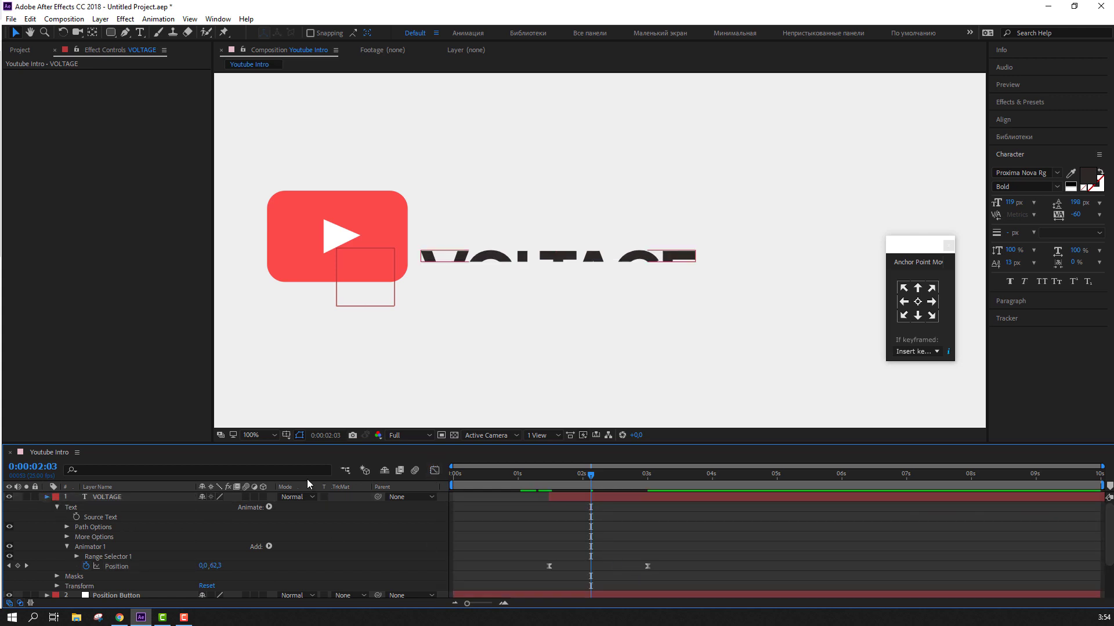
- Fit the whole composition in view and preview the intro animation
{"action": "key", "text": "ctrl+grave"}
{"action": "left_click", "coordinate": [256, 435]}
{"action": "left_click", "coordinate": [310, 239]}
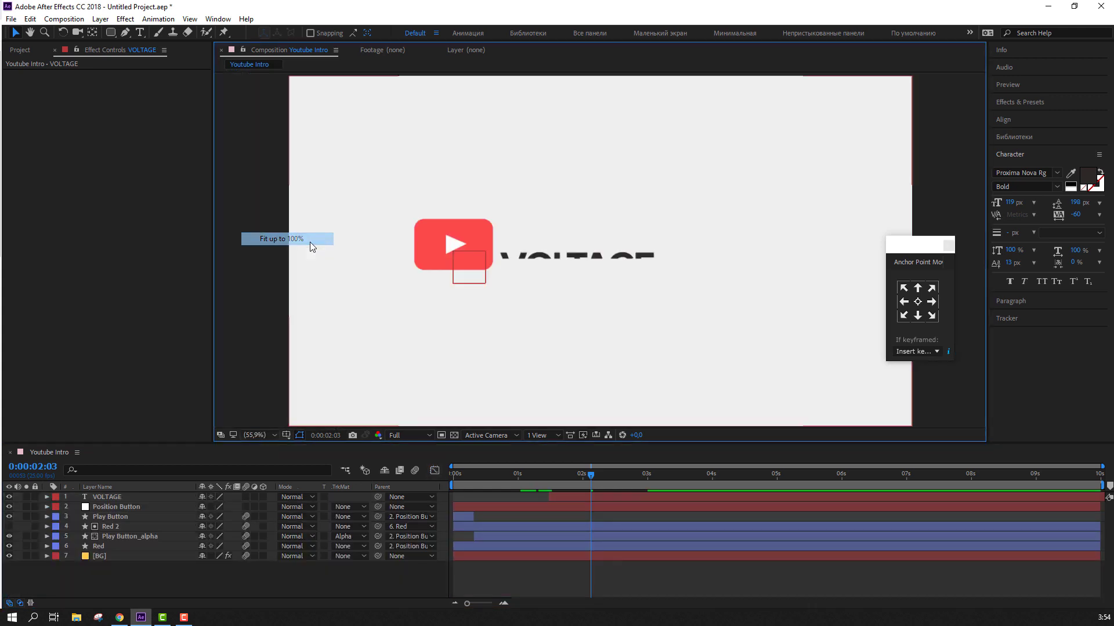
{"action": "left_click", "coordinate": [657, 573]}
{"action": "key", "text": "space"}
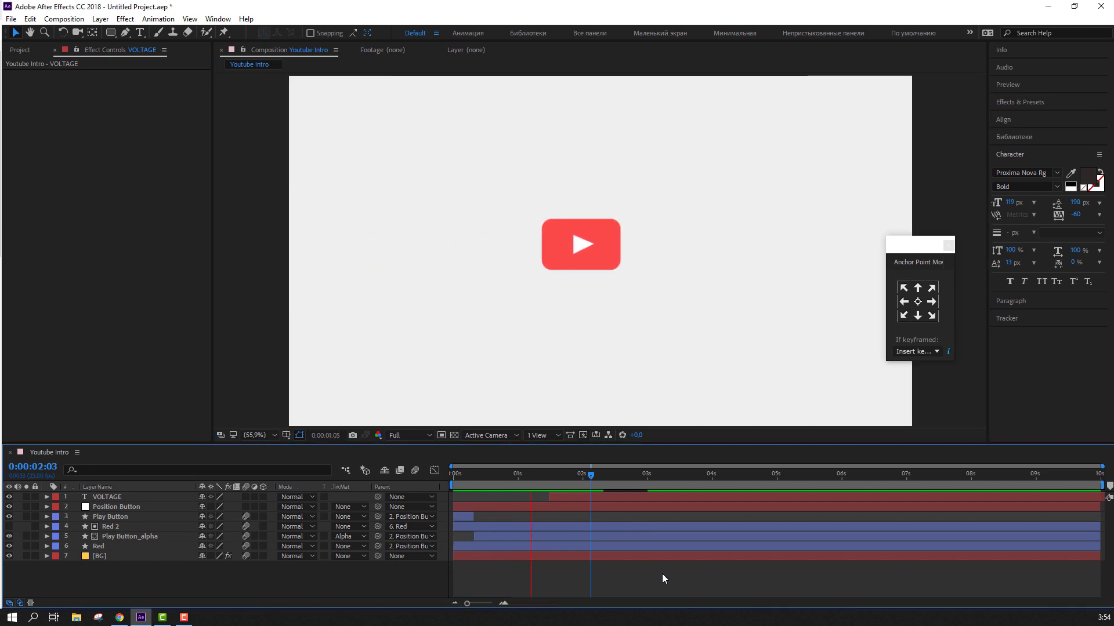
{"action": "left_click", "coordinate": [551, 500]}
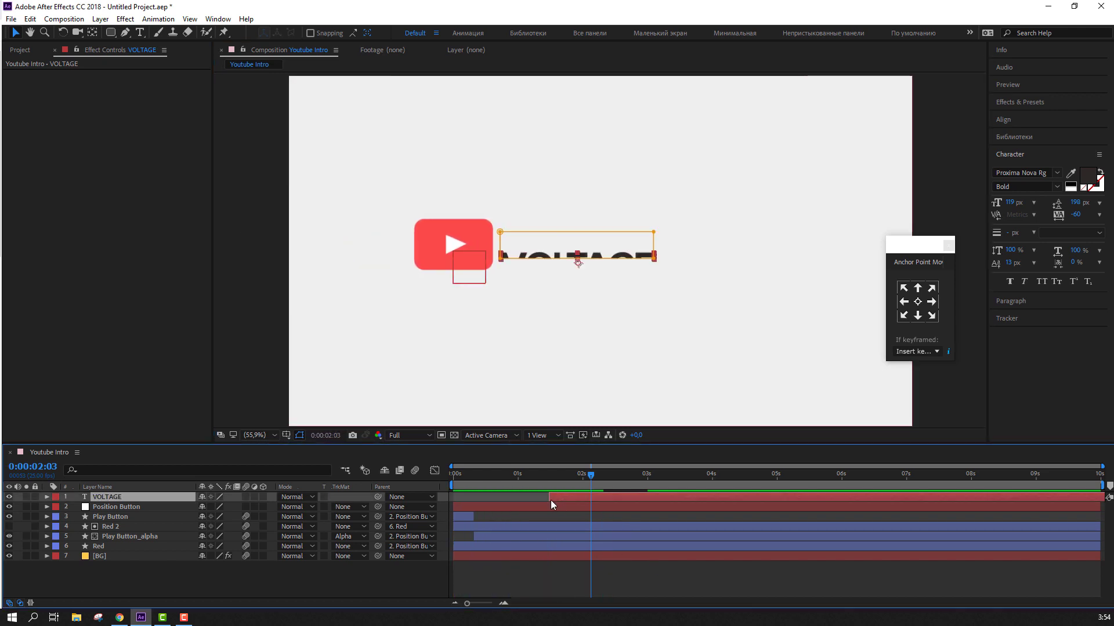
- Move VOLTAGE's final Position keyframe earlier so the rise runs about 1:12 to 2:09, then select both keyframes
{"action": "key", "text": "u"}
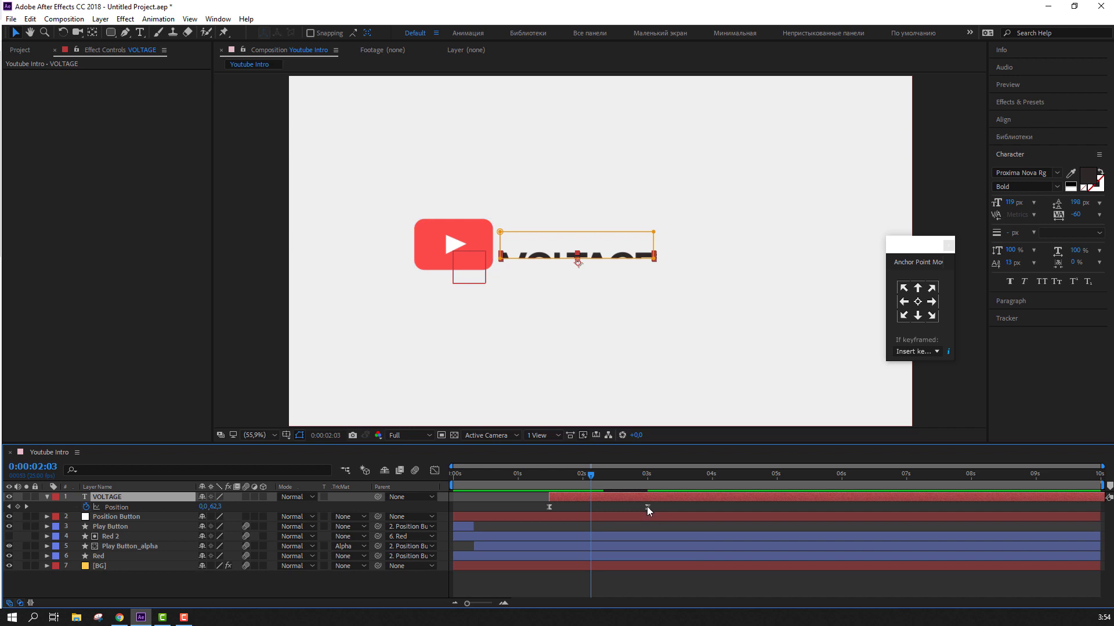
{"action": "left_click_drag", "start_coordinate": [646, 507], "coordinate": [605, 507]}
{"action": "mouse_move", "coordinate": [507, 473]}
{"action": "left_mouse_down"}
{"action": "mouse_move", "coordinate": [541, 473]}
{"action": "mouse_move", "coordinate": [555, 495]}
{"action": "mouse_move", "coordinate": [541, 476]}
{"action": "mouse_move", "coordinate": [561, 478]}
{"action": "mouse_move", "coordinate": [550, 496]}
{"action": "mouse_move", "coordinate": [585, 477]}
{"action": "left_mouse_up"}
{"action": "left_click", "coordinate": [664, 587]}
{"action": "key", "text": "space"}
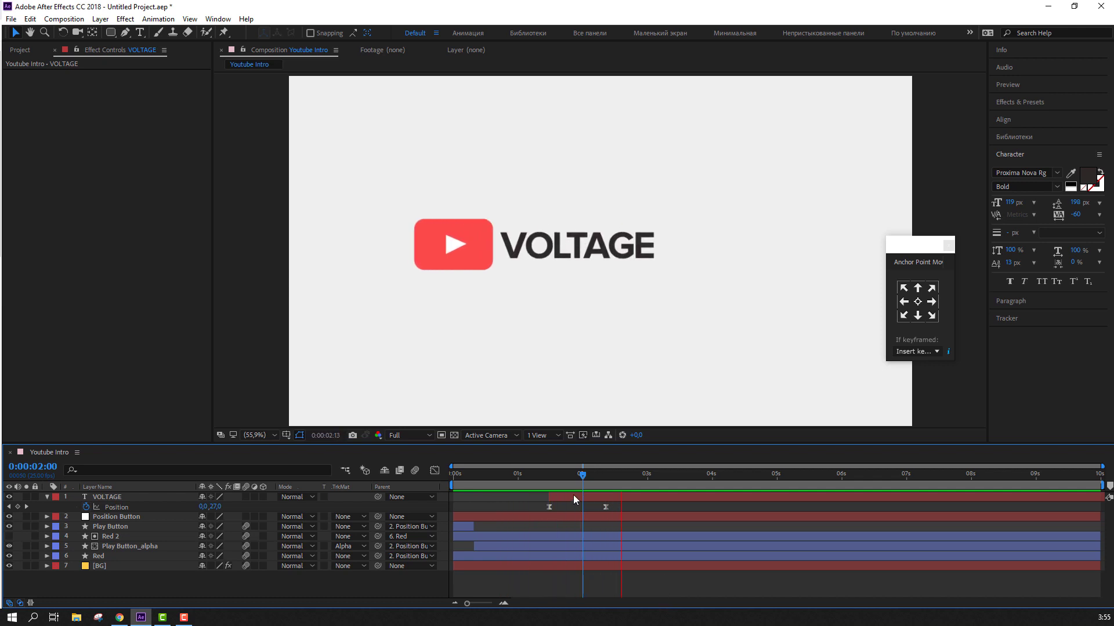
{"action": "left_click_drag", "start_coordinate": [614, 506], "coordinate": [521, 516]}
- In the speed graph, stretch the last keyframe's influence for a fast start and long ease-out
{"action": "key", "text": "shift+F3"}
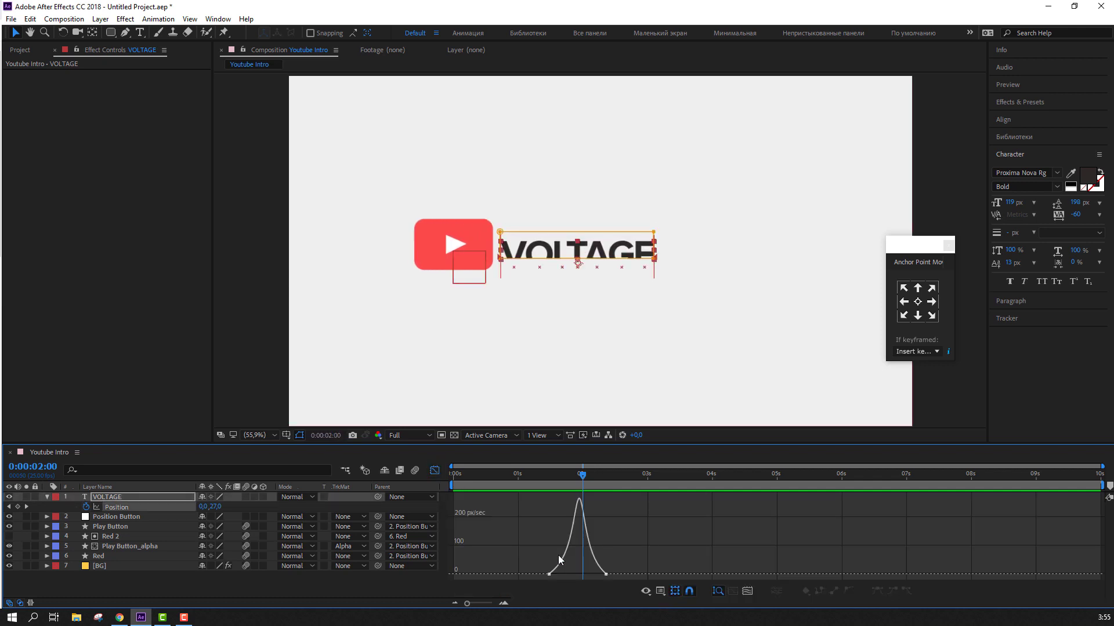
{"action": "mouse_move", "coordinate": [538, 582]}
{"action": "left_mouse_down"}
{"action": "mouse_move", "coordinate": [569, 574]}
{"action": "mouse_move", "coordinate": [558, 575]}
{"action": "left_mouse_up"}
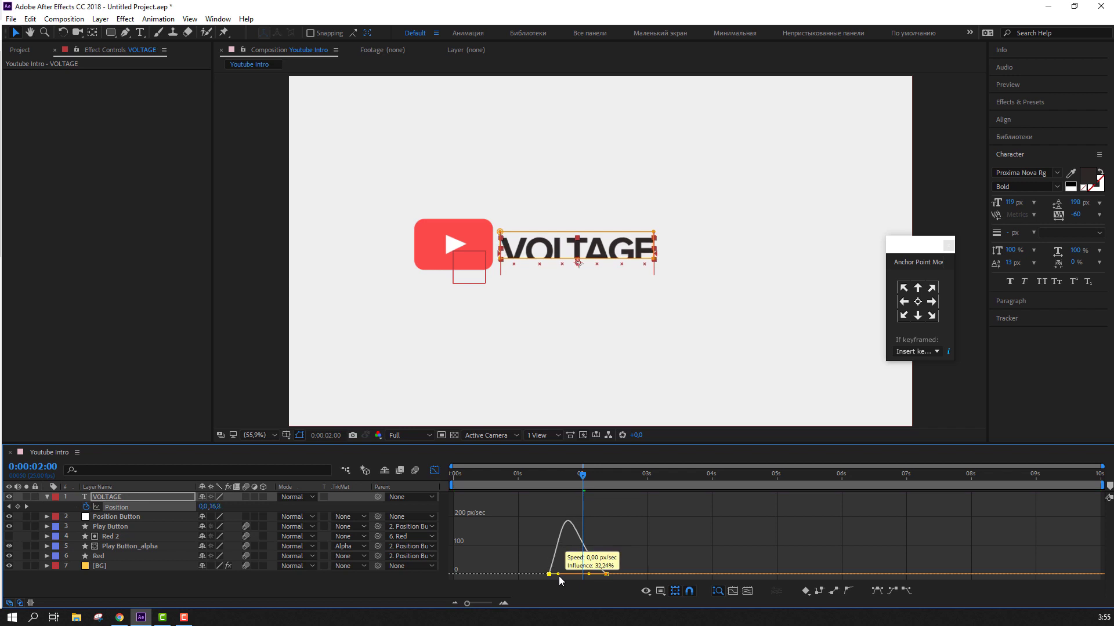
{"action": "key", "text": "space"}
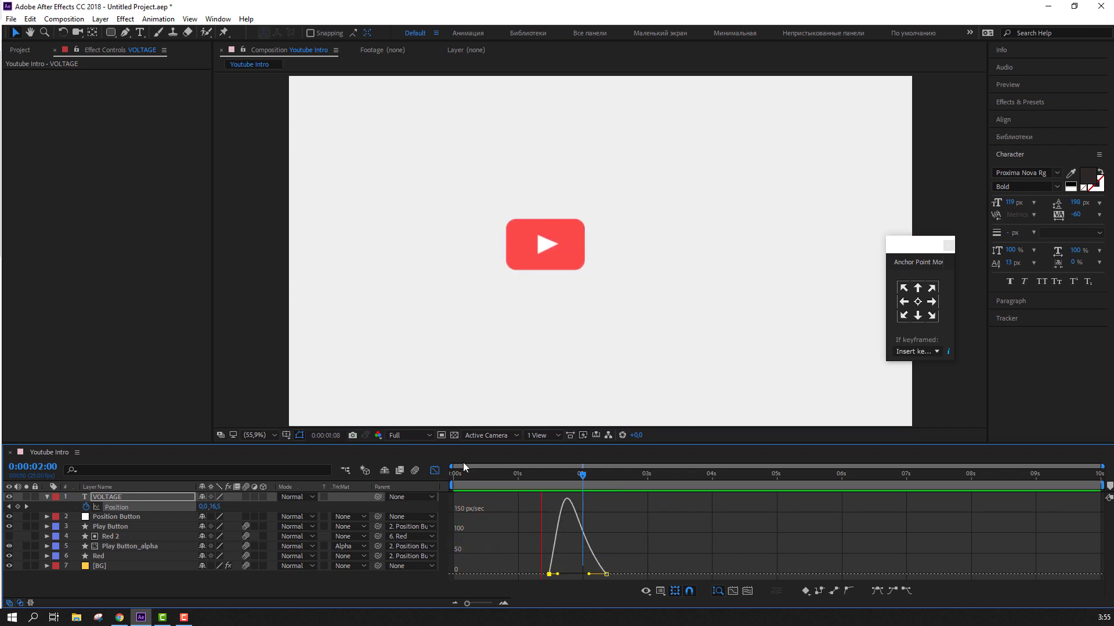
{"action": "key", "text": "space"}
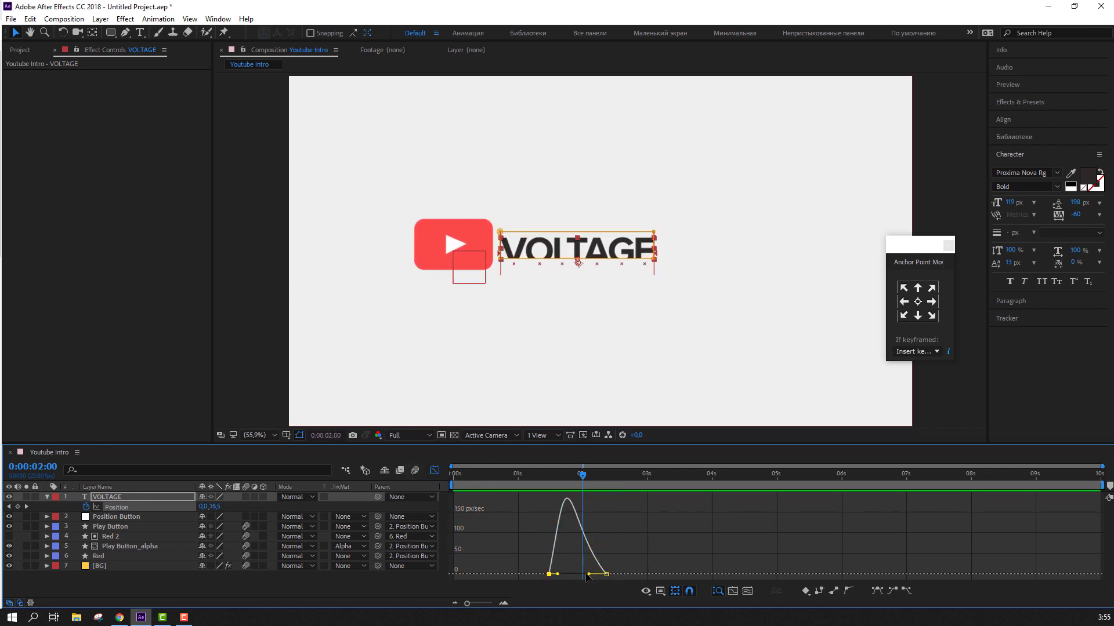
{"action": "left_click_drag", "start_coordinate": [588, 576], "coordinate": [574, 575]}
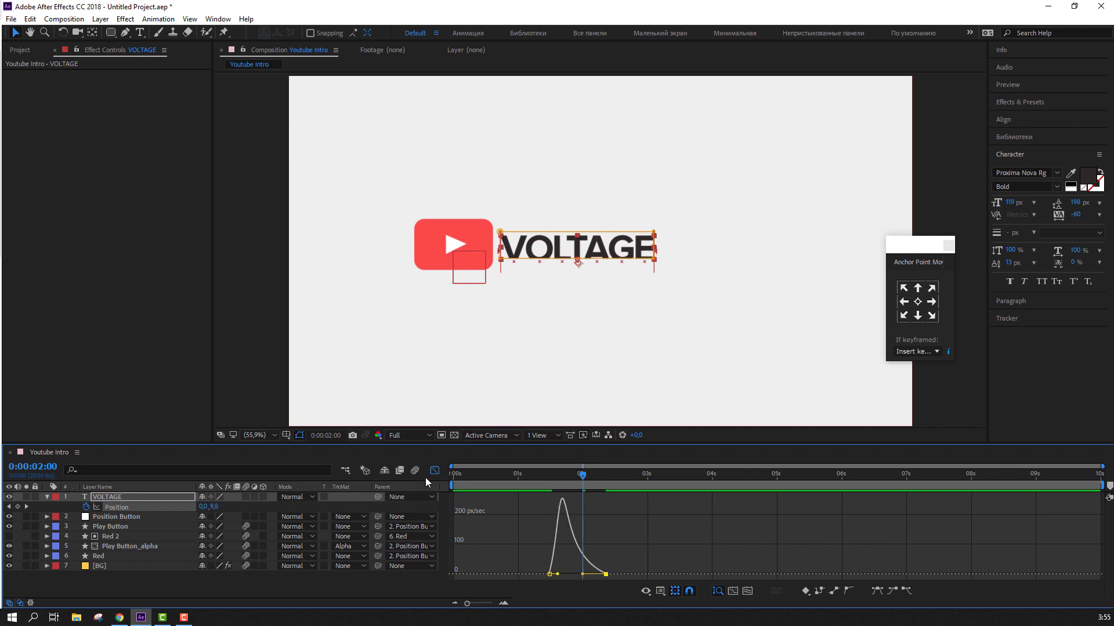
- Nudge the VOLTAGE keyframes so the rise runs about 1:16 to 2:11 and preview the intro
{"action": "left_click", "coordinate": [435, 470]}
{"action": "mouse_move", "coordinate": [603, 508]}
{"action": "left_mouse_down"}
{"action": "mouse_move", "coordinate": [565, 474]}
{"action": "mouse_move", "coordinate": [566, 496]}
{"action": "mouse_move", "coordinate": [534, 475]}
{"action": "left_mouse_up"}
{"action": "key", "text": "space"}
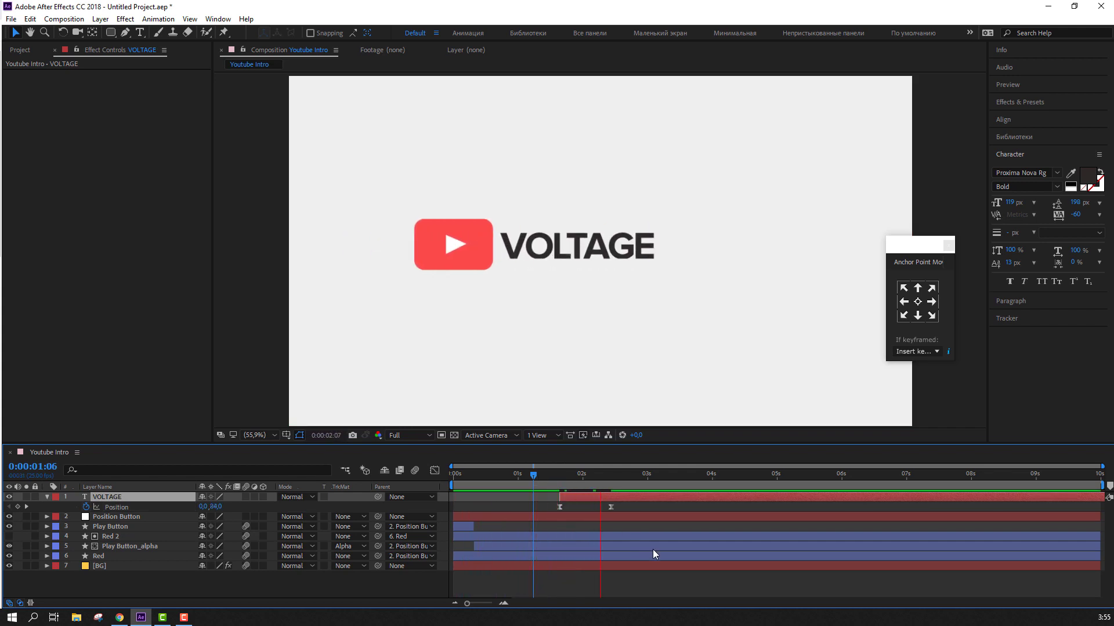
{"action": "scroll", "coordinate": [526, 353], "scroll_direction": "down", "scroll_amount": 1}
{"action": "scroll", "coordinate": [535, 360], "scroll_direction": "down", "scroll_amount": 2}
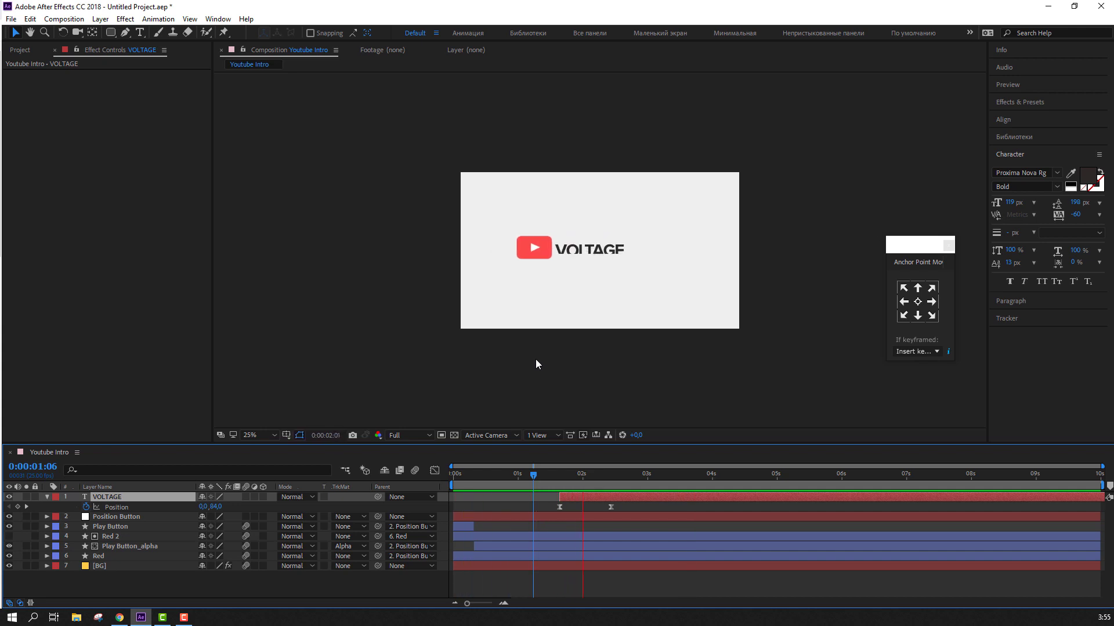
{"action": "scroll", "coordinate": [585, 345], "scroll_direction": "up", "scroll_amount": 2}
{"action": "scroll", "coordinate": [585, 345], "scroll_direction": "up", "scroll_amount": 1}
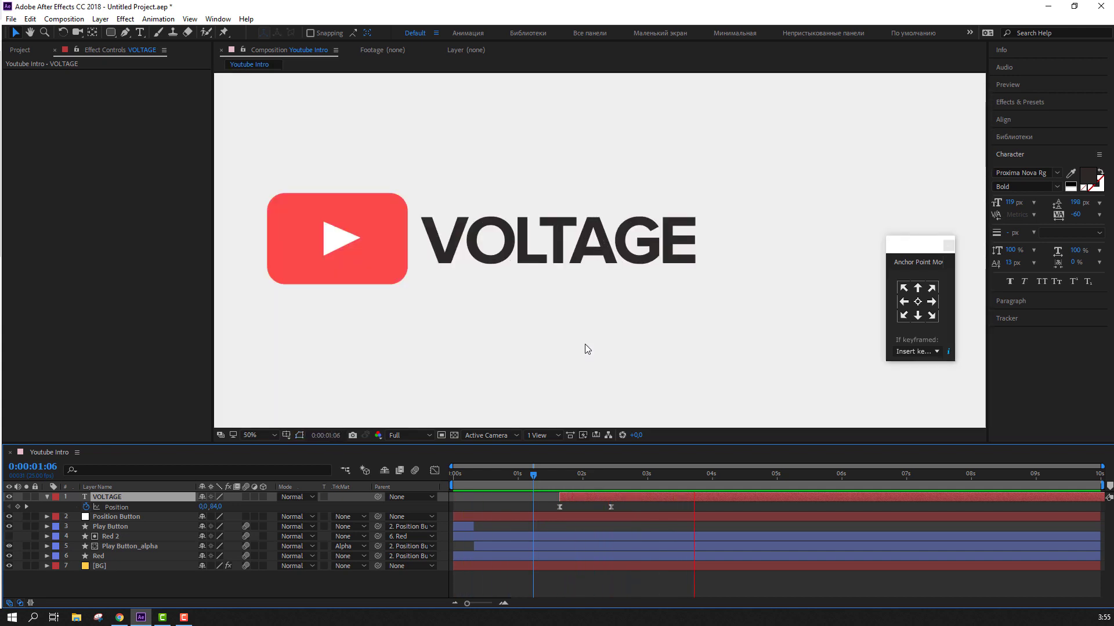
{"action": "scroll", "coordinate": [585, 345], "scroll_direction": "down", "scroll_amount": 1}
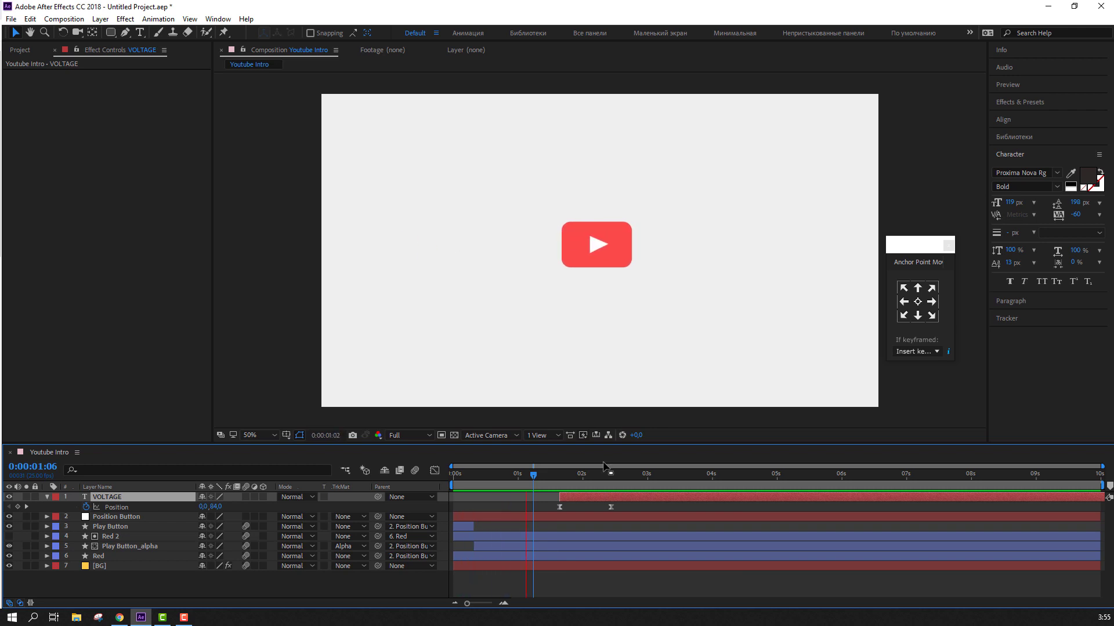
{"action": "left_click_drag", "start_coordinate": [552, 476], "coordinate": [472, 477]}
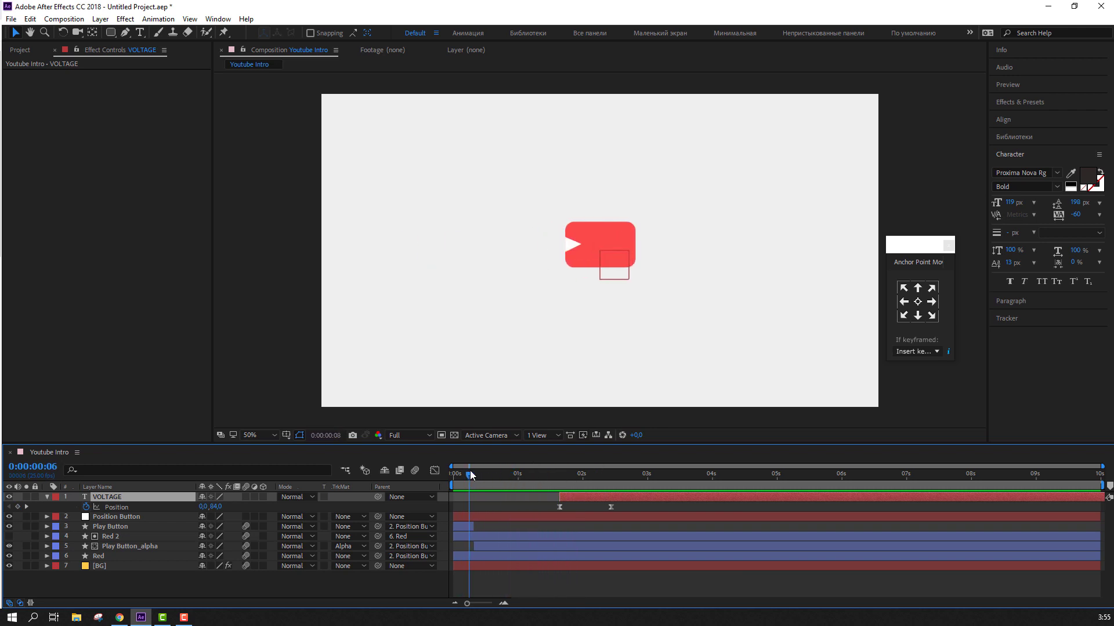
- Draw a straight horizontal line with the Pen tool extending left from the purple play arrow
{"action": "left_click", "coordinate": [47, 497]}
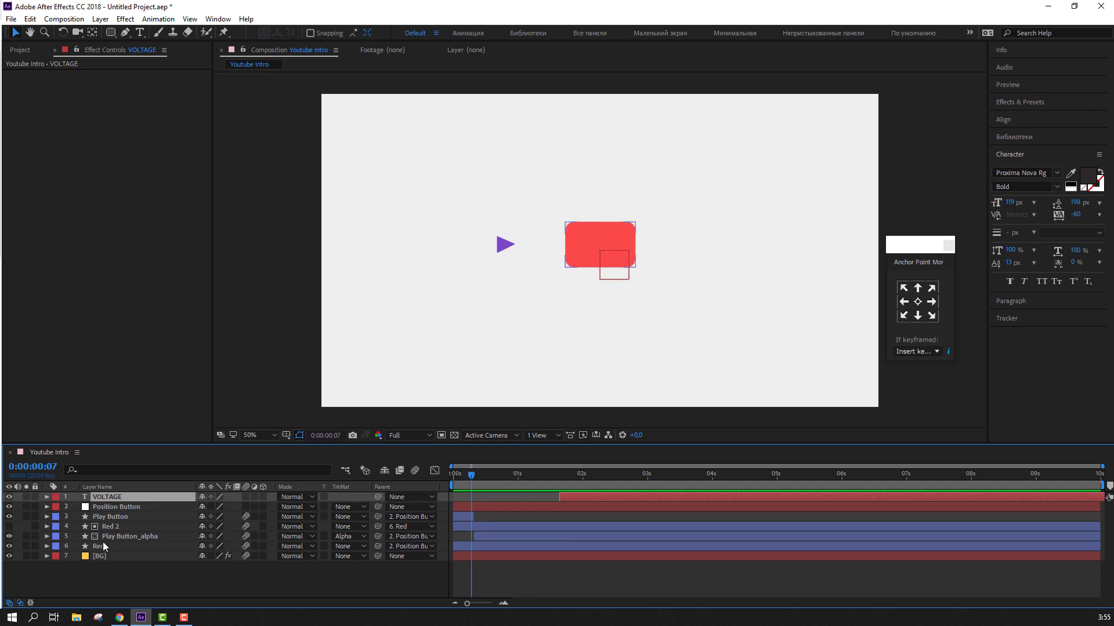
{"action": "left_click", "coordinate": [128, 591]}
{"action": "left_click", "coordinate": [126, 34]}
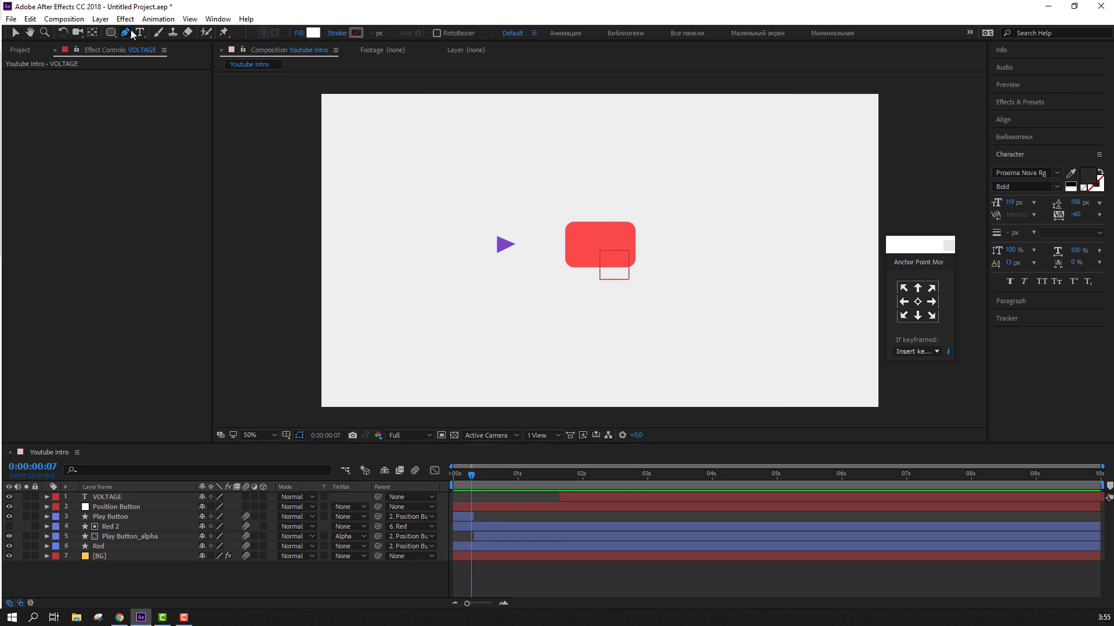
{"action": "key", "text": "period"}
{"action": "left_click_drag", "start_coordinate": [361, 236], "coordinate": [517, 246]}
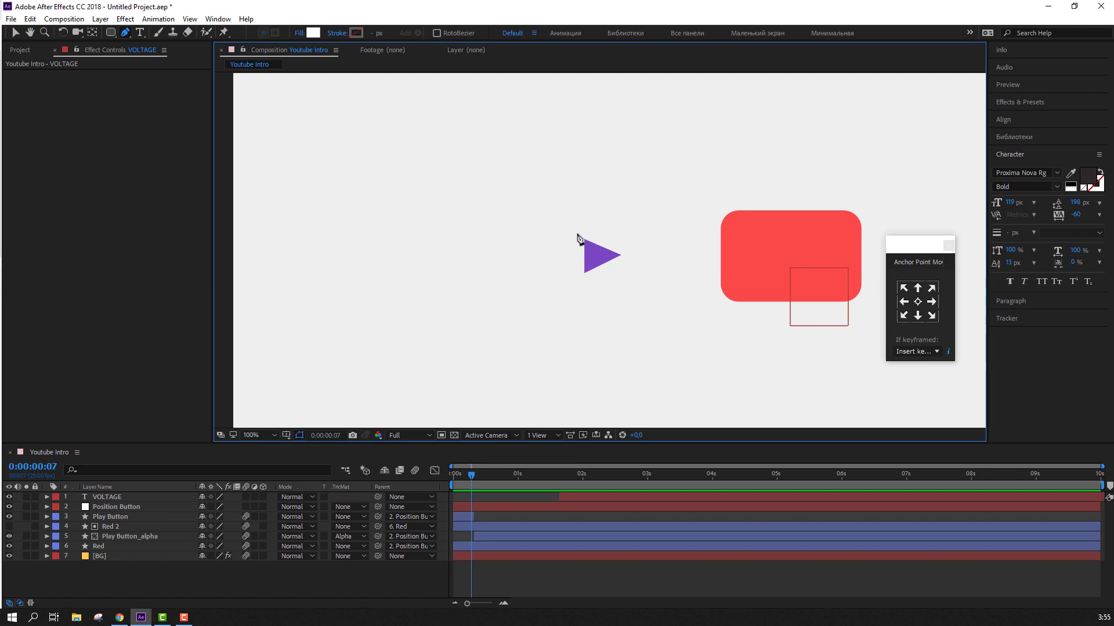
{"action": "left_click", "coordinate": [574, 242]}
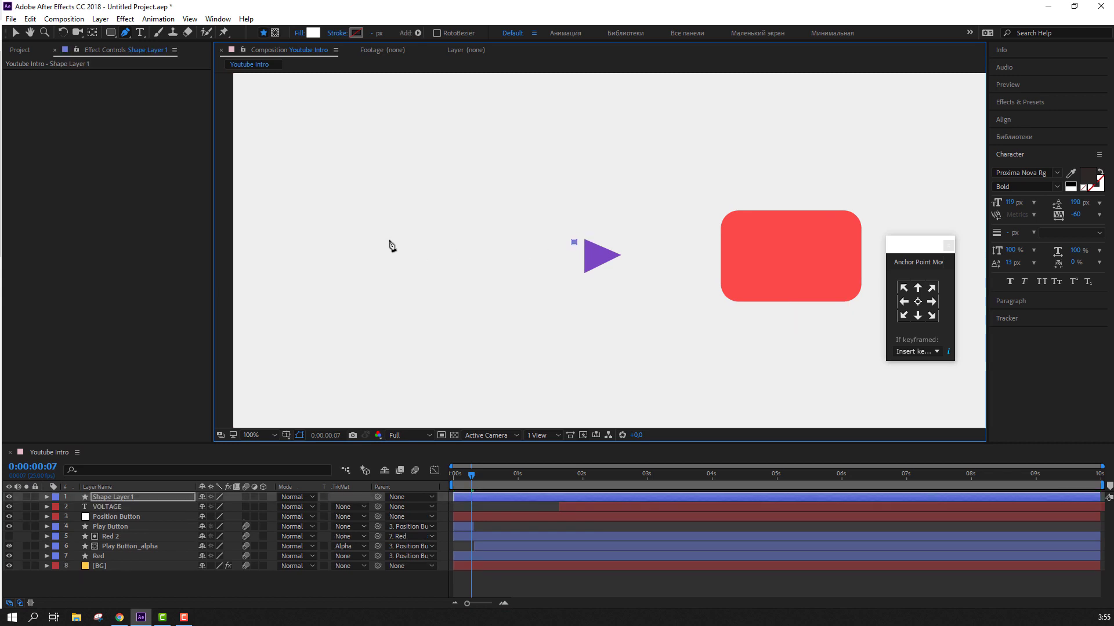
{"action": "left_click", "coordinate": [387, 241]}
{"action": "left_click", "coordinate": [15, 35]}
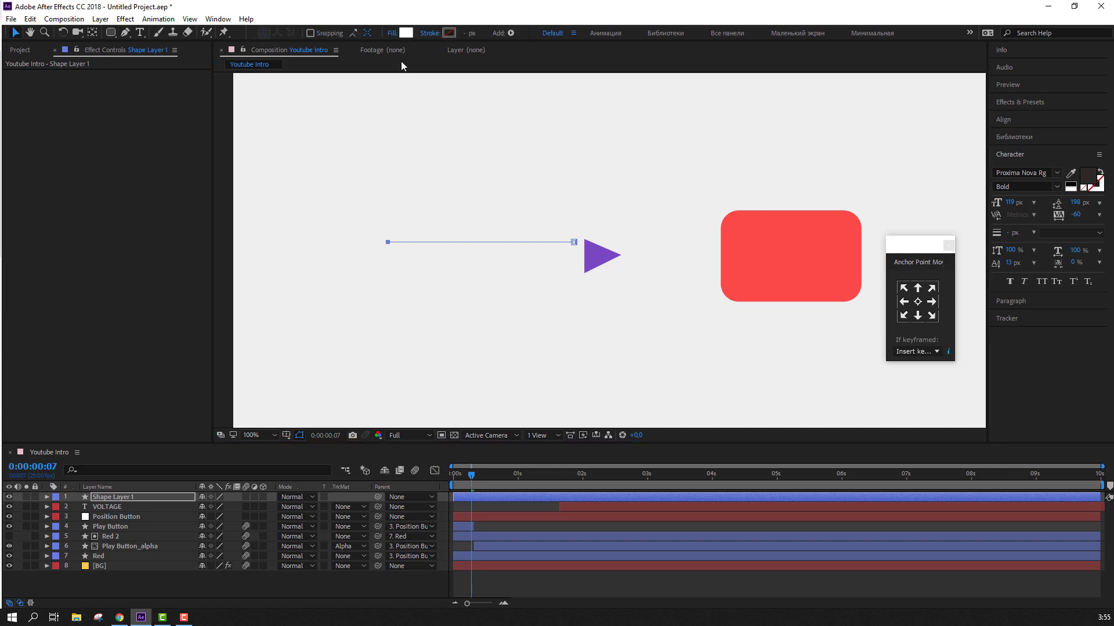
- Give the line no fill and a 5 px stroke sampled from the arrow's purple
{"action": "left_click", "coordinate": [393, 33]}
{"action": "left_click", "coordinate": [307, 192]}
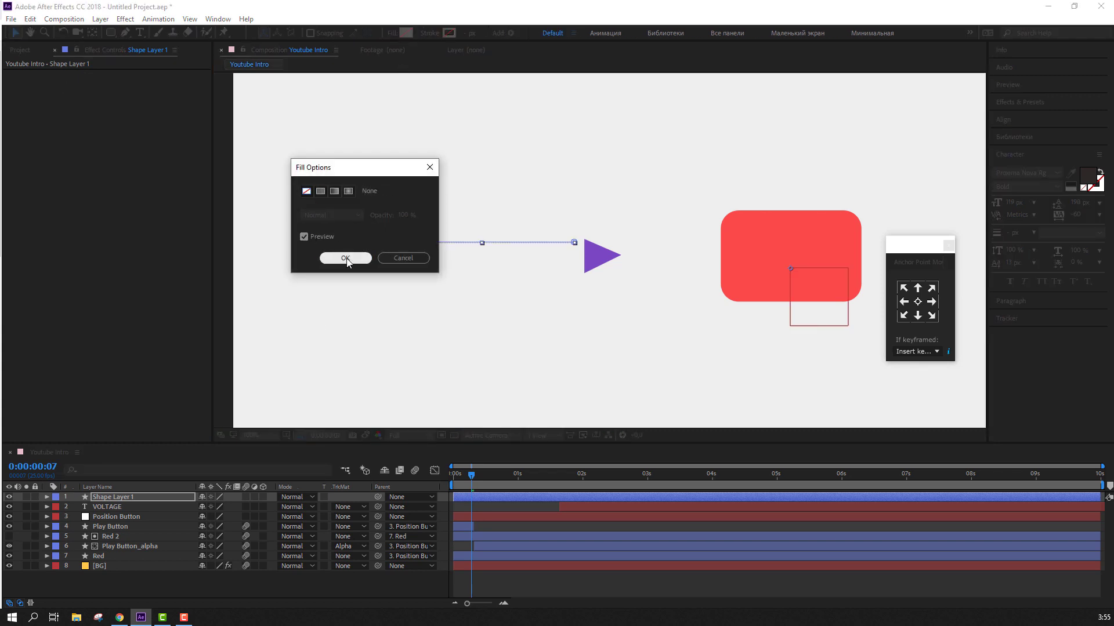
{"action": "left_click", "coordinate": [347, 259]}
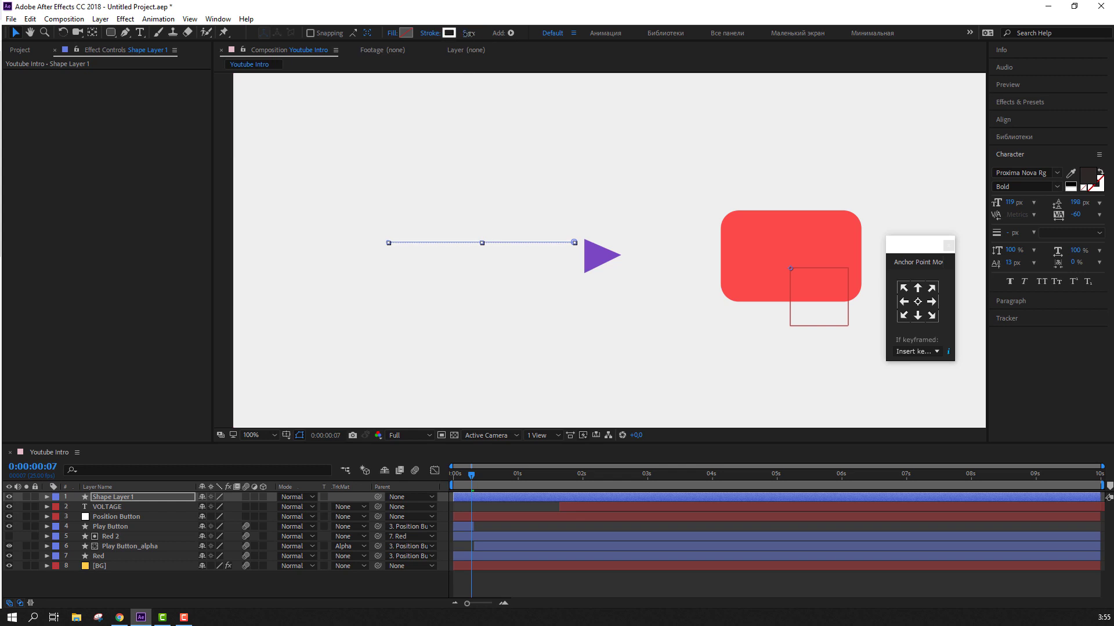
{"action": "left_click_drag", "start_coordinate": [466, 33], "coordinate": [468, 33]}
{"action": "left_click", "coordinate": [445, 35]}
{"action": "left_click", "coordinate": [439, 499]}
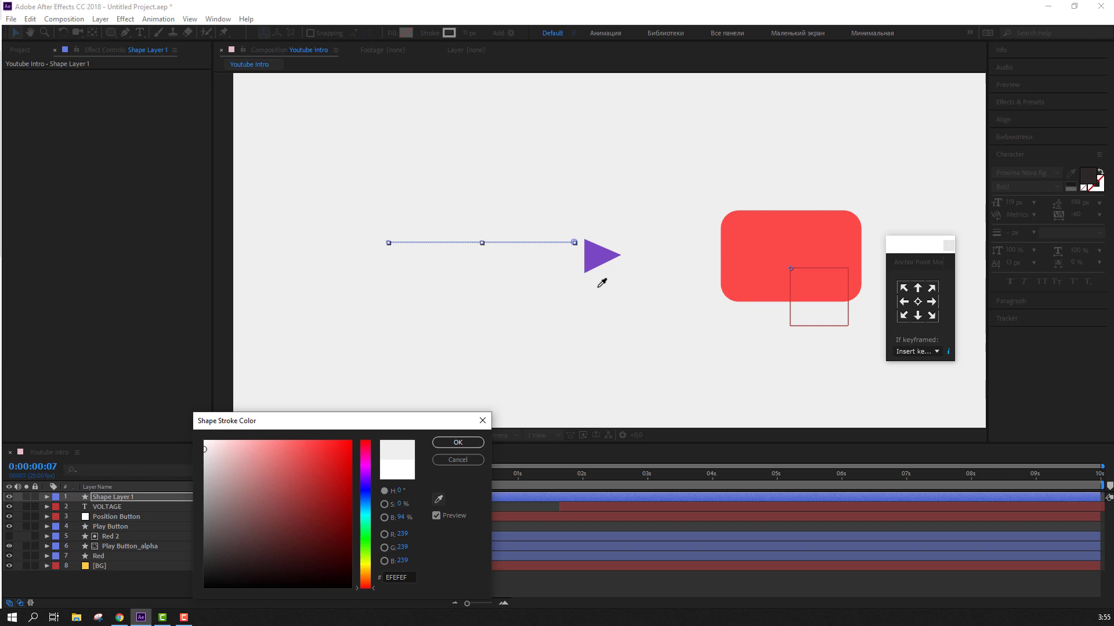
{"action": "left_click", "coordinate": [602, 257]}
{"action": "left_click", "coordinate": [458, 442]}
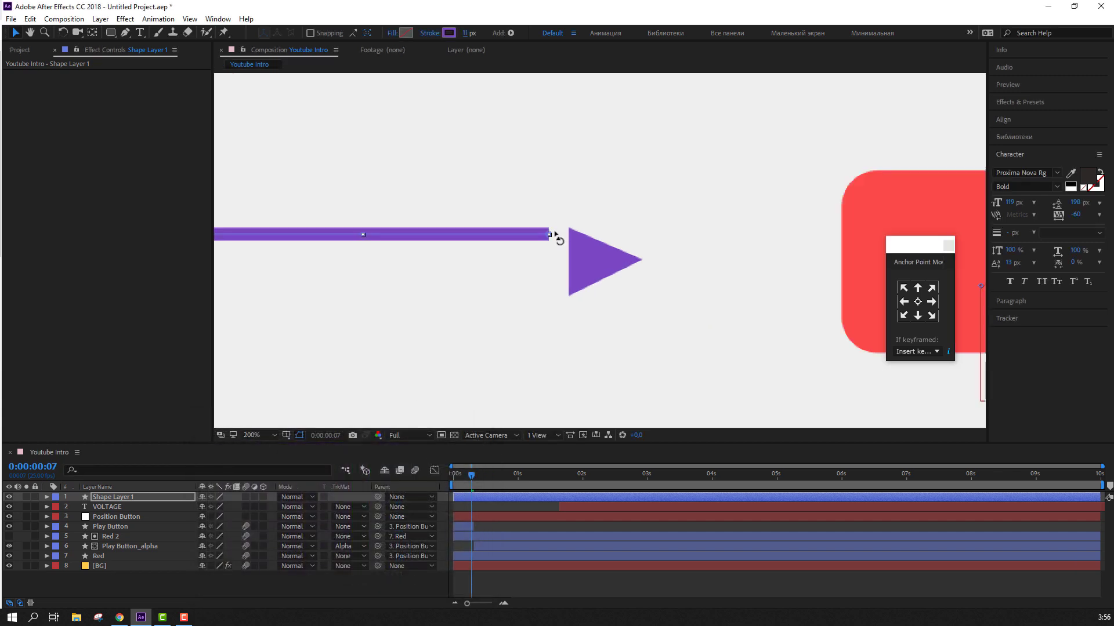
{"action": "left_click", "coordinate": [466, 36]}
{"action": "type", "text": "5"}
{"action": "key", "text": "Return"}
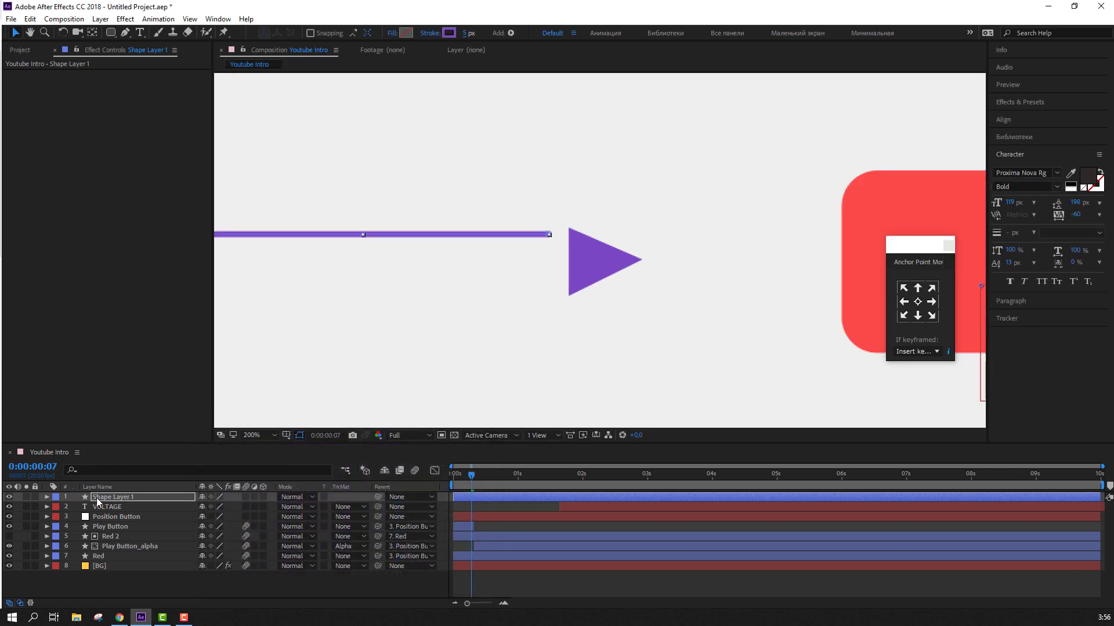
{"action": "left_click", "coordinate": [96, 498]}
{"action": "left_click", "coordinate": [47, 497]}
- Rename the shape layer to 'Line'
{"action": "key", "text": "Return"}
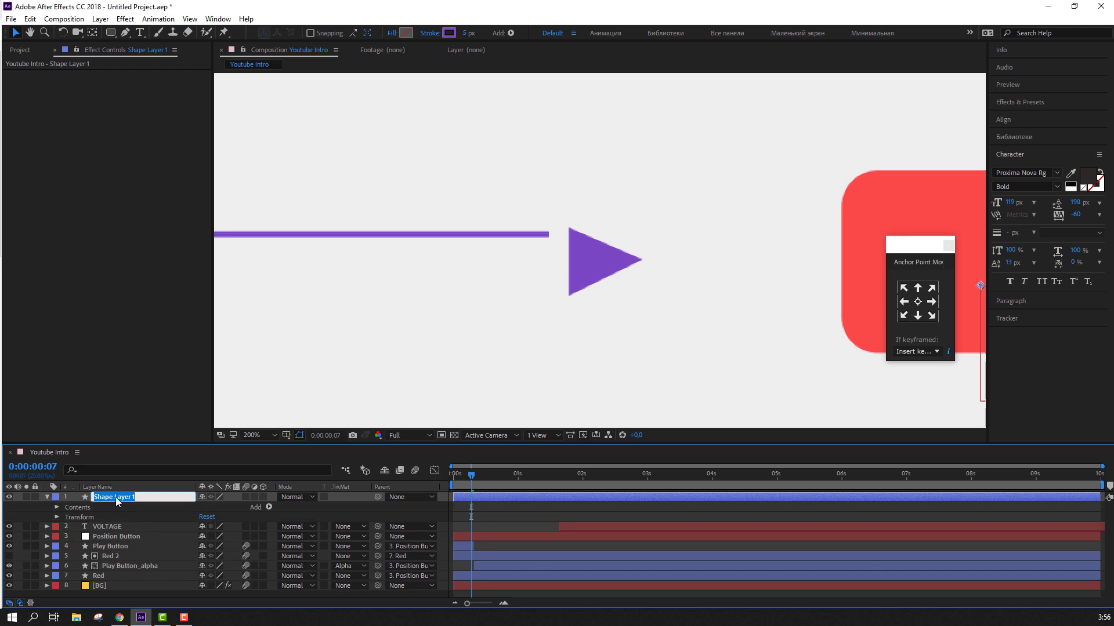
{"action": "type", "text": "Line"}
{"action": "key", "text": "Return"}
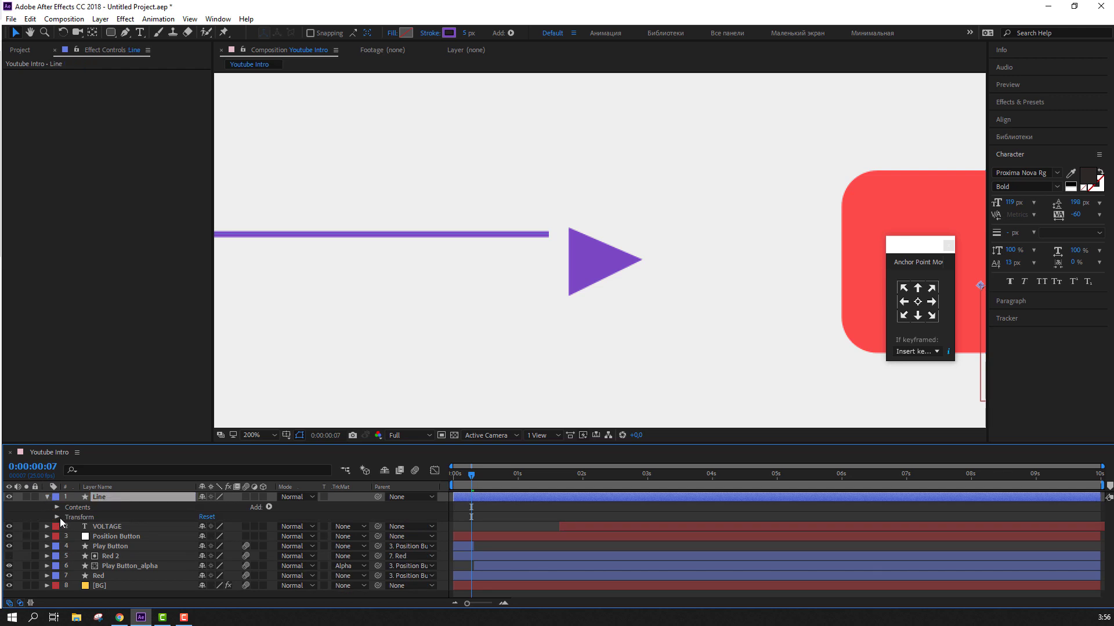
{"action": "left_click", "coordinate": [47, 497]}
- Add Trim Paths and keyframe Start from 100% at 0s to 0% at frame 16
{"action": "left_click", "coordinate": [511, 33]}
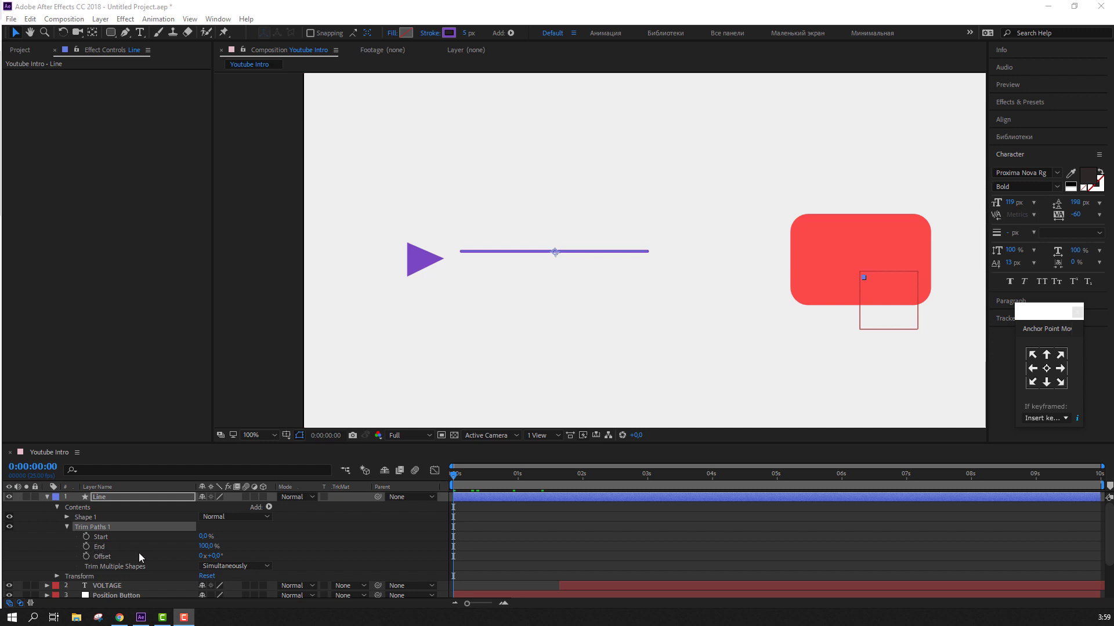
{"action": "mouse_move", "coordinate": [206, 546]}
{"action": "left_mouse_down"}
{"action": "mouse_move", "coordinate": [189, 547]}
{"action": "mouse_move", "coordinate": [232, 536]}
{"action": "left_mouse_up"}
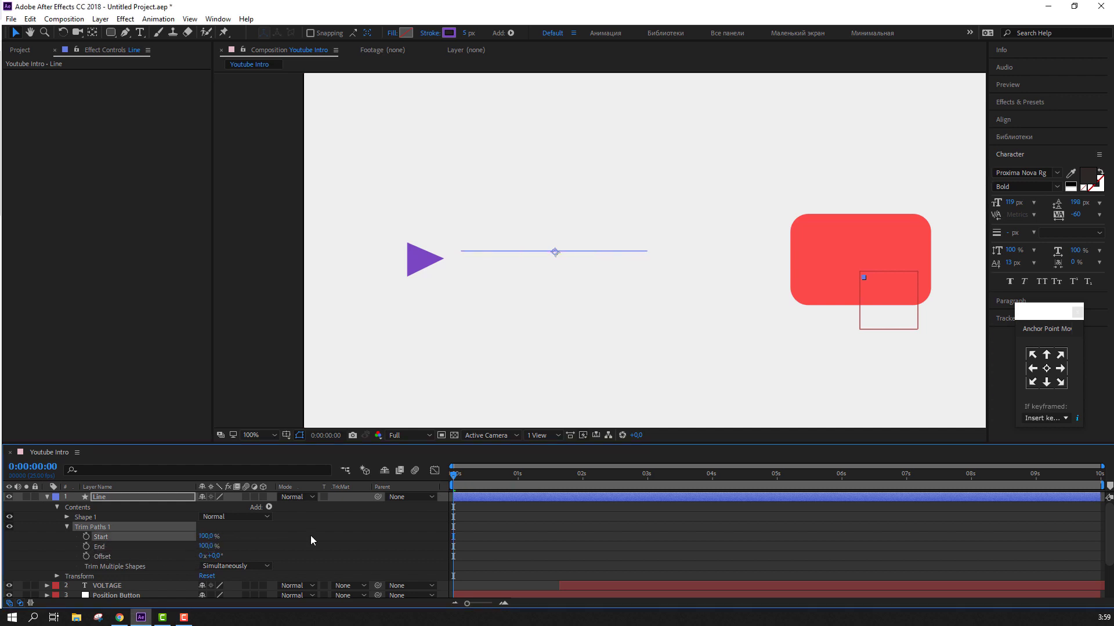
{"action": "left_click", "coordinate": [85, 537]}
{"action": "left_click", "coordinate": [495, 529]}
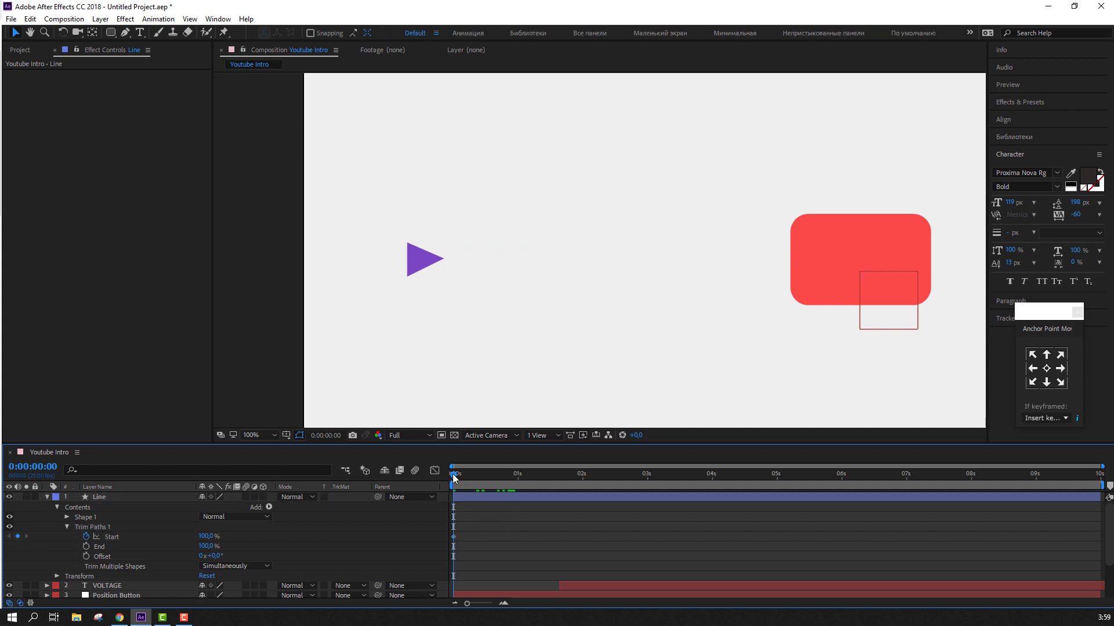
{"action": "left_click_drag", "start_coordinate": [453, 475], "coordinate": [494, 476]}
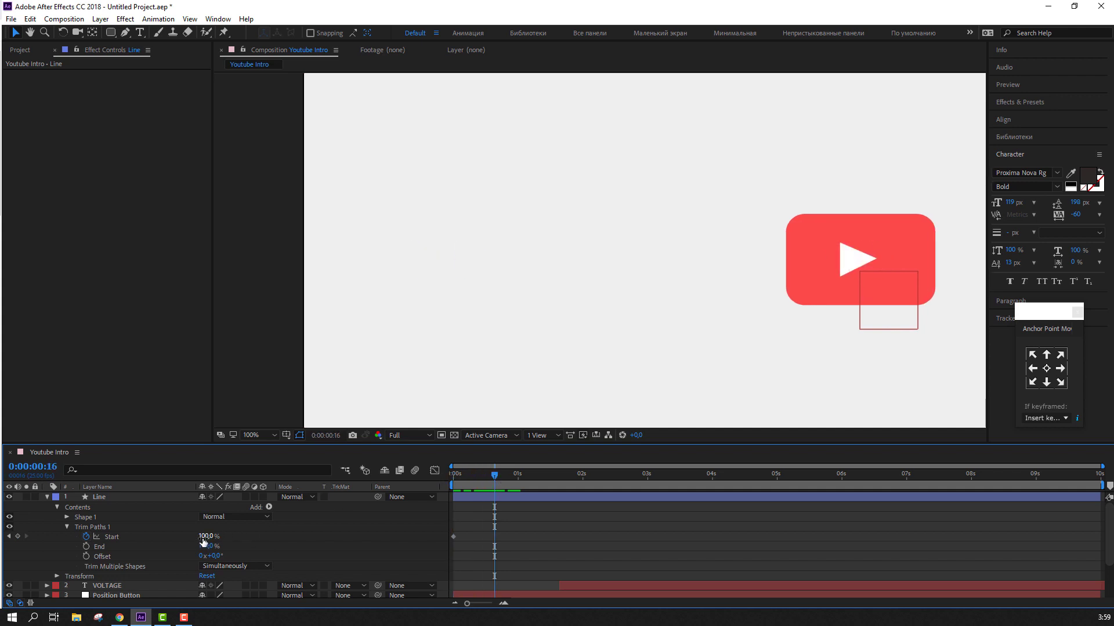
{"action": "left_click_drag", "start_coordinate": [208, 538], "coordinate": [149, 537]}
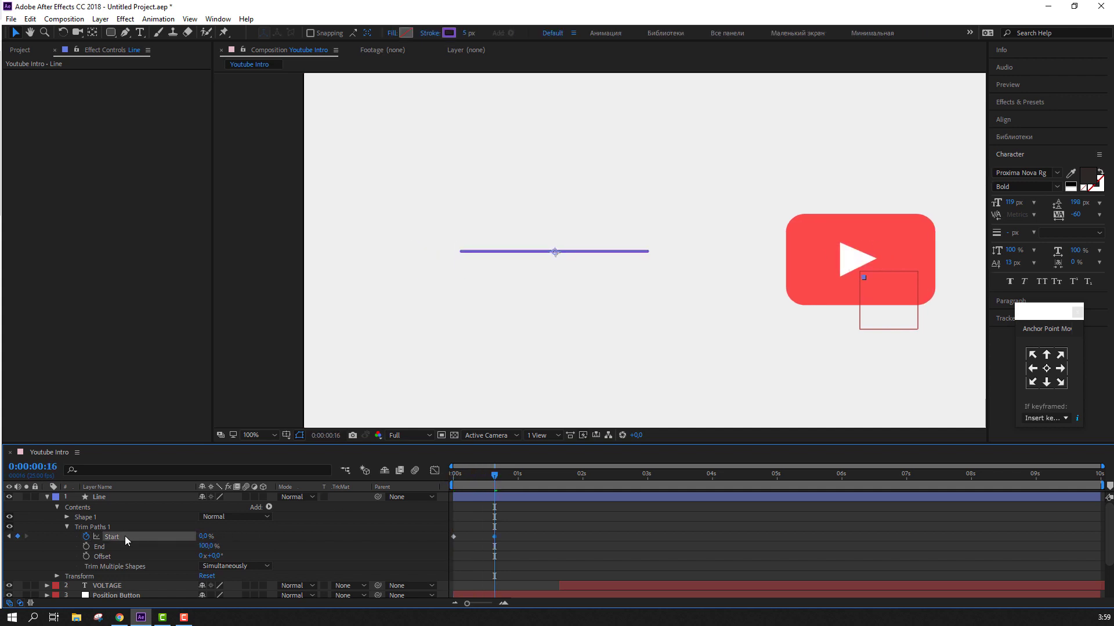
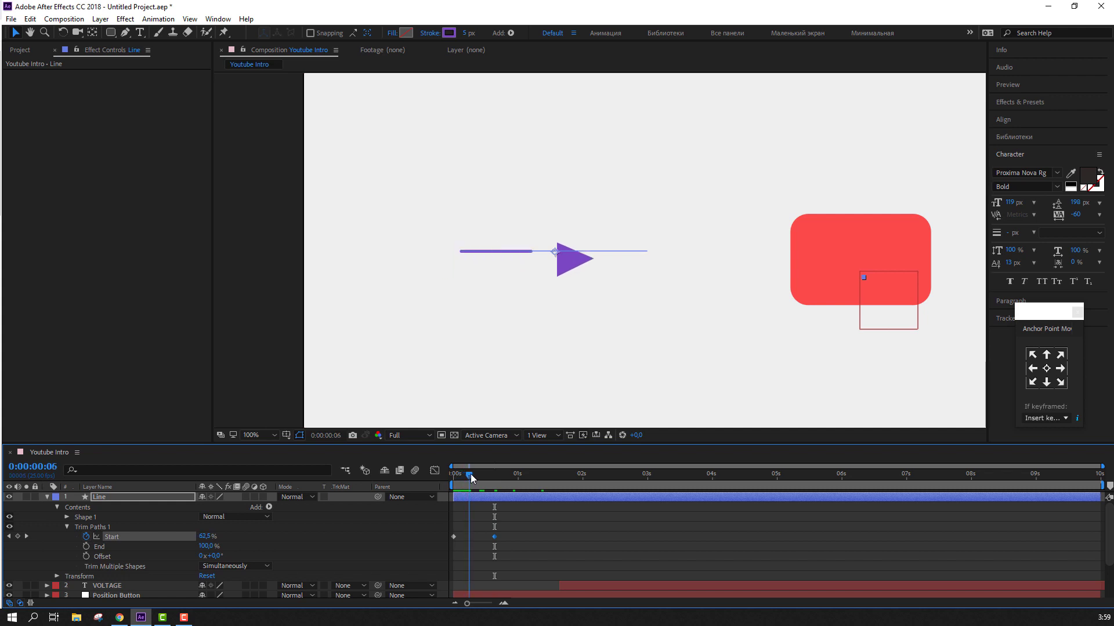
- Keyframe the line's Trim Paths End, adding a later End keyframe near frame 19
{"action": "mouse_move", "coordinate": [471, 478]}
{"action": "left_mouse_down"}
{"action": "mouse_move", "coordinate": [521, 477]}
{"action": "mouse_move", "coordinate": [492, 493]}
{"action": "mouse_move", "coordinate": [504, 491]}
{"action": "left_mouse_up"}
{"action": "left_click", "coordinate": [86, 547]}
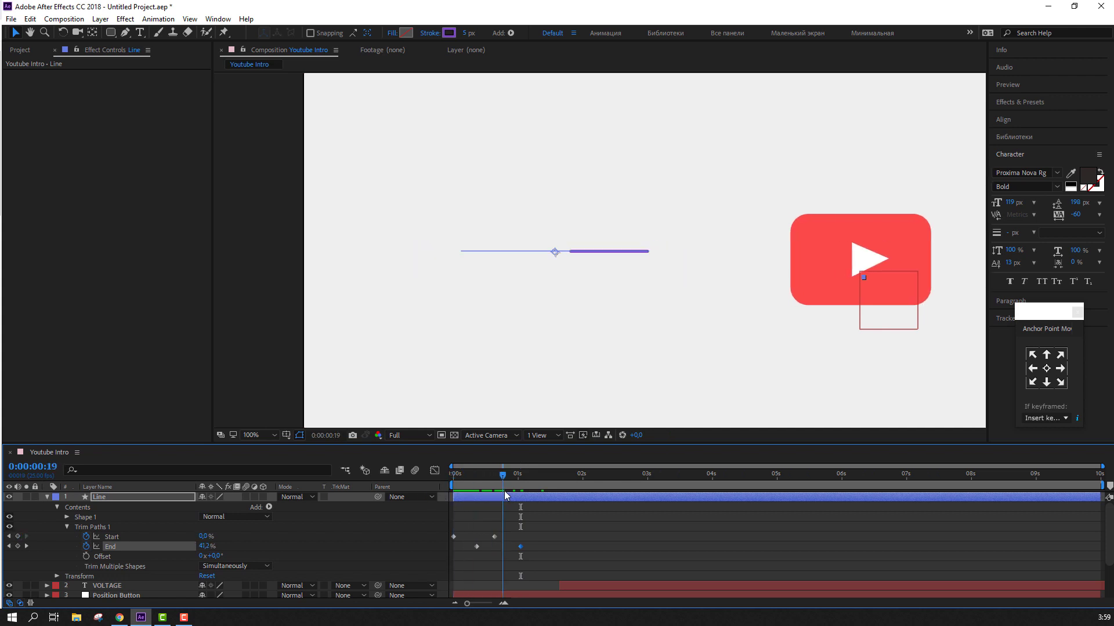
{"action": "left_click", "coordinate": [542, 551]}
{"action": "left_click_drag", "start_coordinate": [519, 546], "coordinate": [471, 546]}
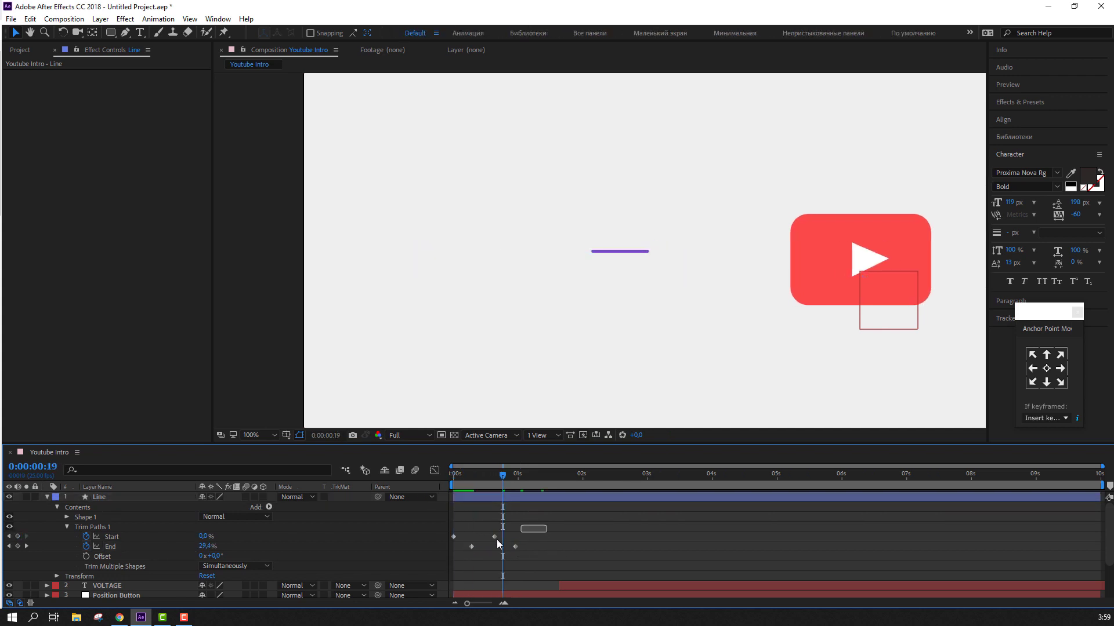
- Apply Easy Ease to the line's Start and End keyframes and preview the animation
{"action": "left_click_drag", "start_coordinate": [546, 551], "coordinate": [451, 537]}
{"action": "right_click", "coordinate": [454, 535]}
{"action": "mouse_move", "coordinate": [501, 529]}
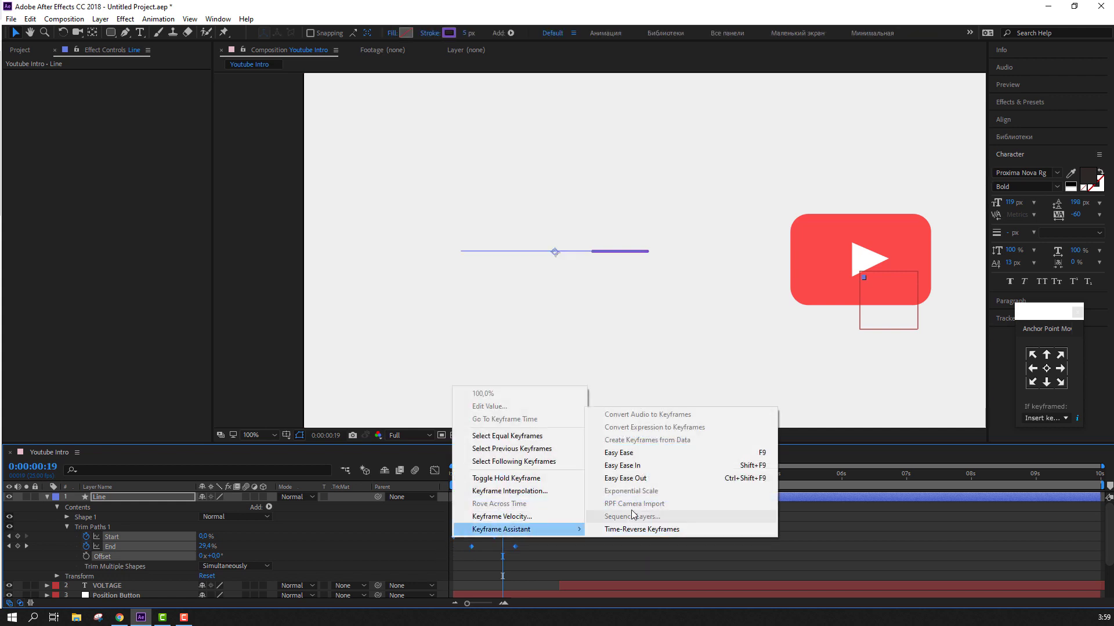
{"action": "left_click", "coordinate": [636, 457]}
{"action": "key", "text": "space"}
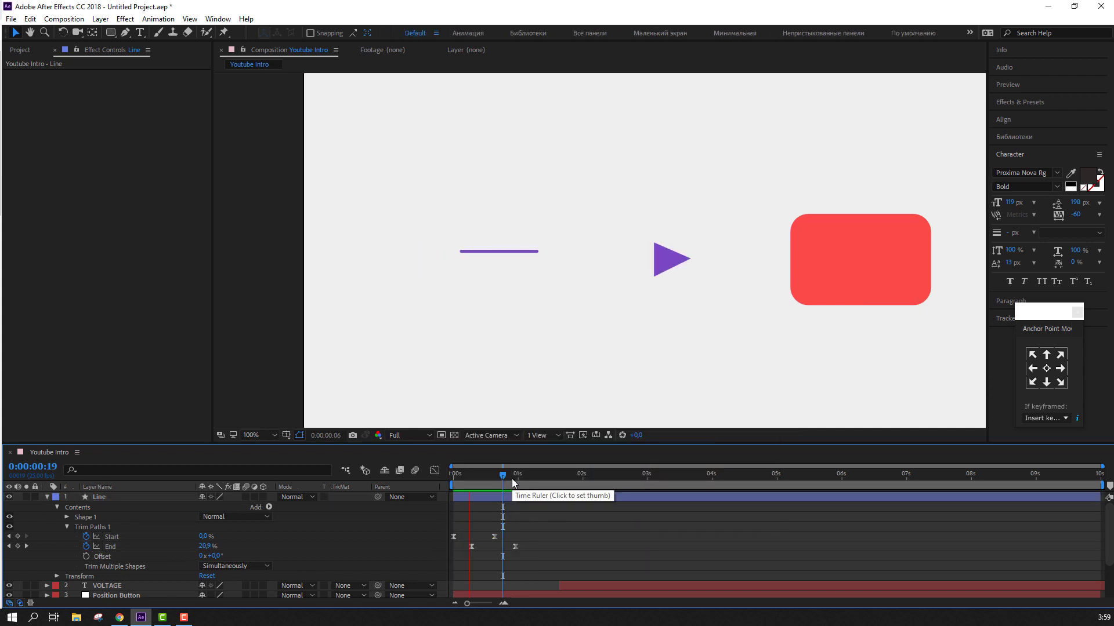
- Drag the End keyframe earlier so End at frame 4 reads 67.0%, then preview
{"action": "mouse_move", "coordinate": [552, 525]}
{"action": "left_mouse_down"}
{"action": "mouse_move", "coordinate": [451, 549]}
{"action": "mouse_move", "coordinate": [486, 553]}
{"action": "left_mouse_up"}
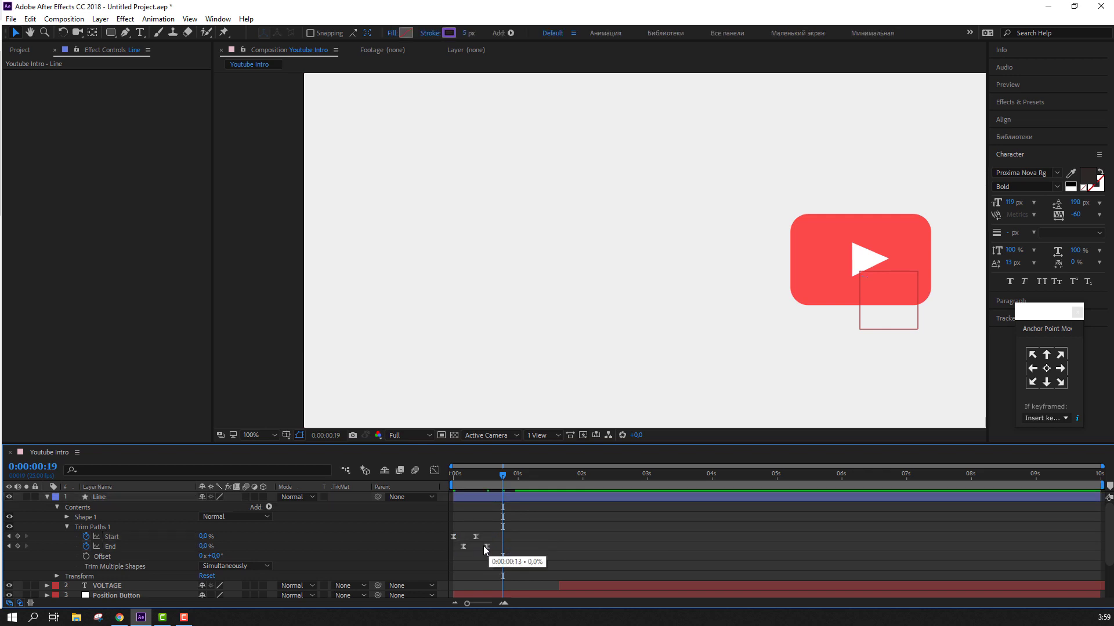
{"action": "left_click", "coordinate": [552, 527]}
{"action": "key", "text": "space"}
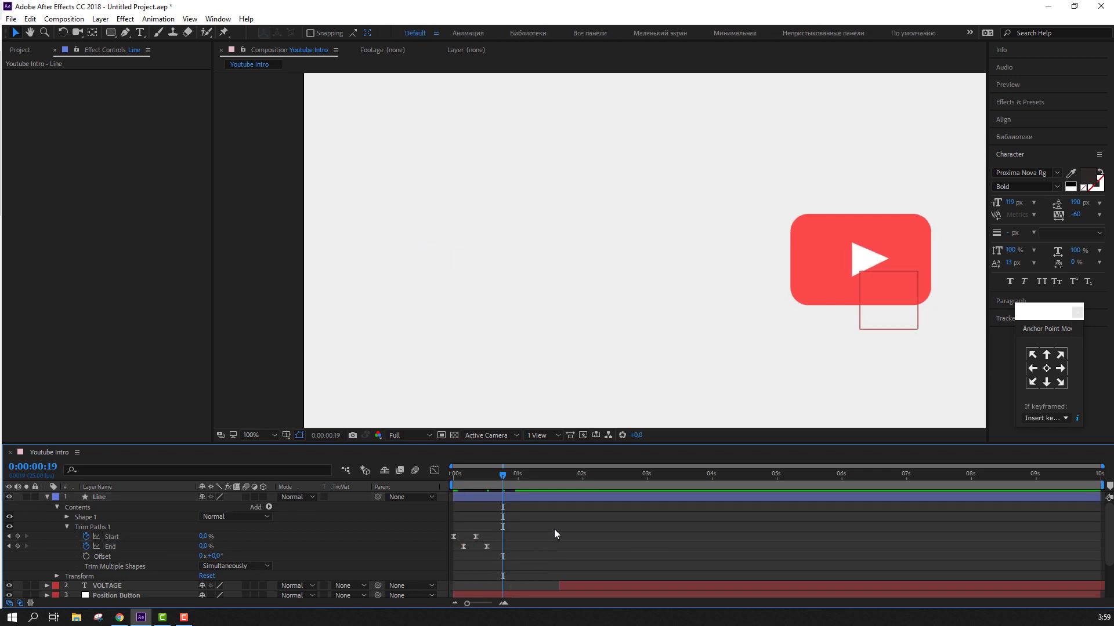
{"action": "left_click_drag", "start_coordinate": [458, 479], "coordinate": [464, 479]}
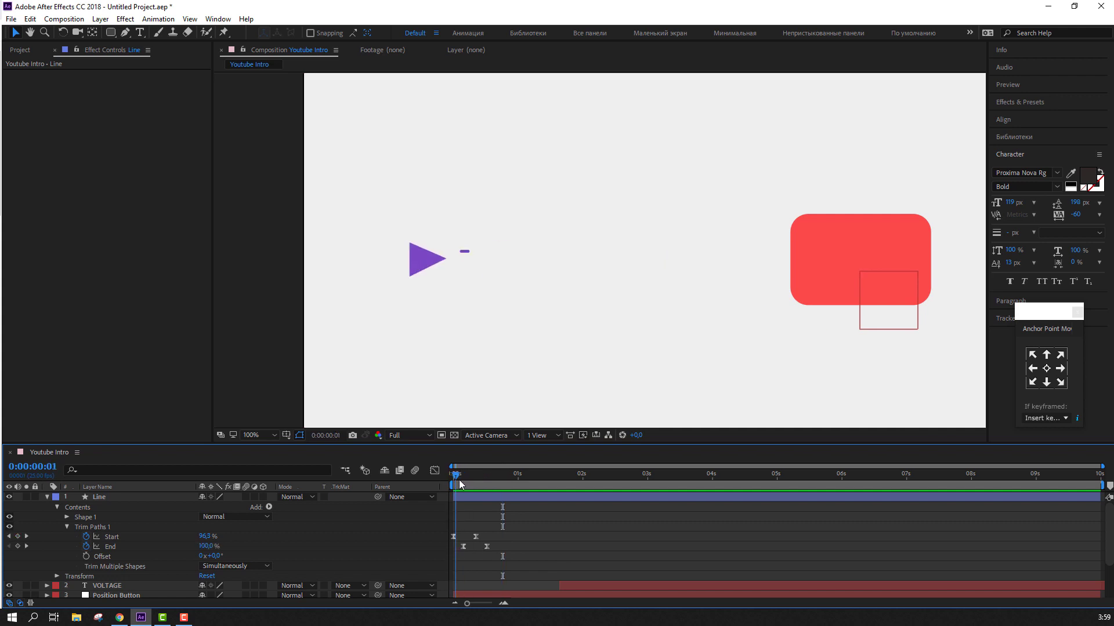
{"action": "left_click", "coordinate": [461, 546]}
{"action": "left_click_drag", "start_coordinate": [460, 546], "coordinate": [458, 547]}
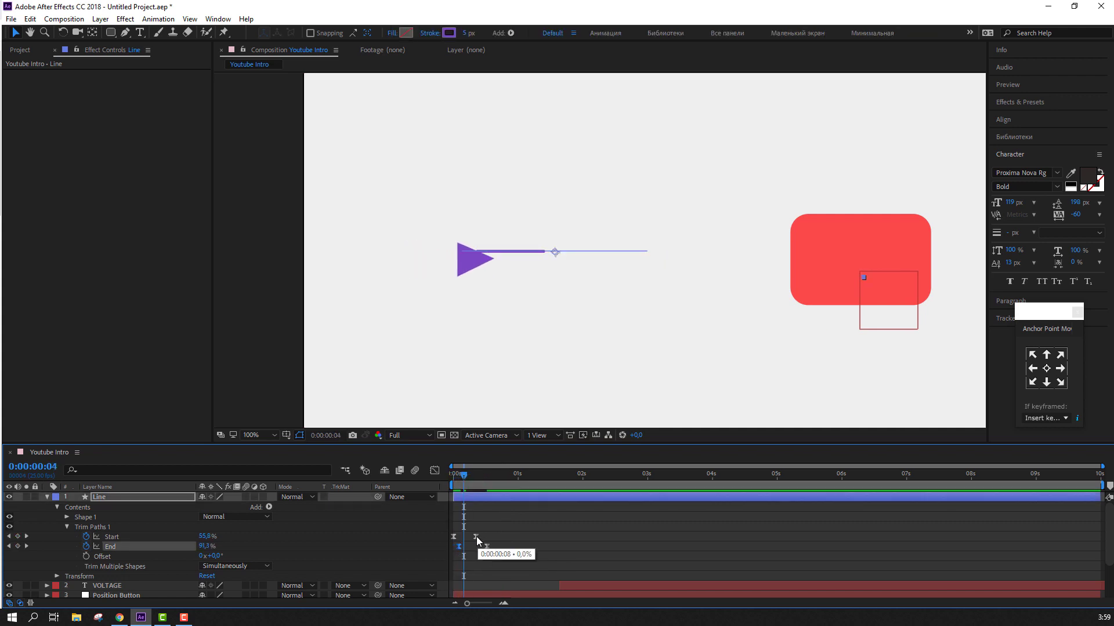
{"action": "left_click_drag", "start_coordinate": [460, 546], "coordinate": [451, 544]}
{"action": "left_click", "coordinate": [571, 544]}
{"action": "key", "text": "space"}
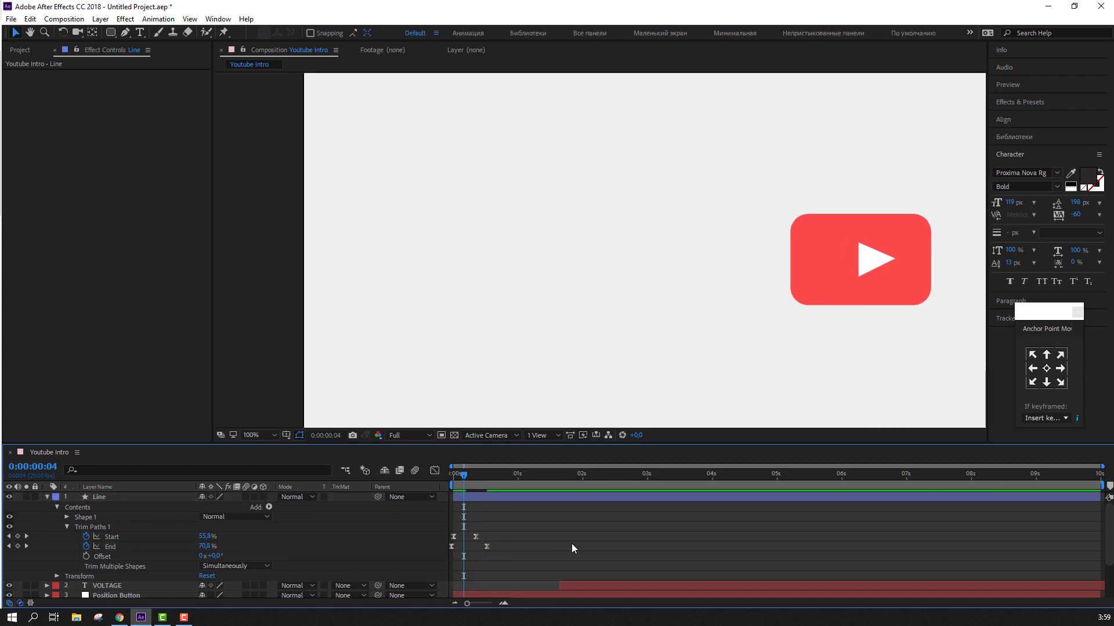
{"action": "key", "text": "space"}
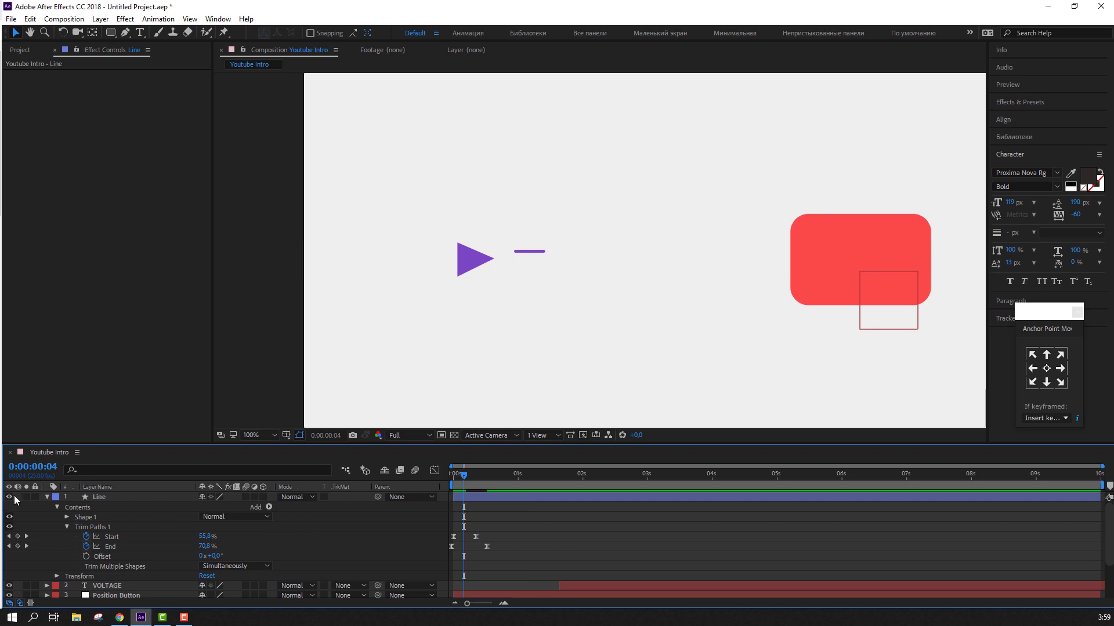
- Check the Line layer soloed, nudge the End keyframe slightly earlier, and preview the whole composition
{"action": "left_click", "coordinate": [23, 497]}
{"action": "key", "text": "space"}
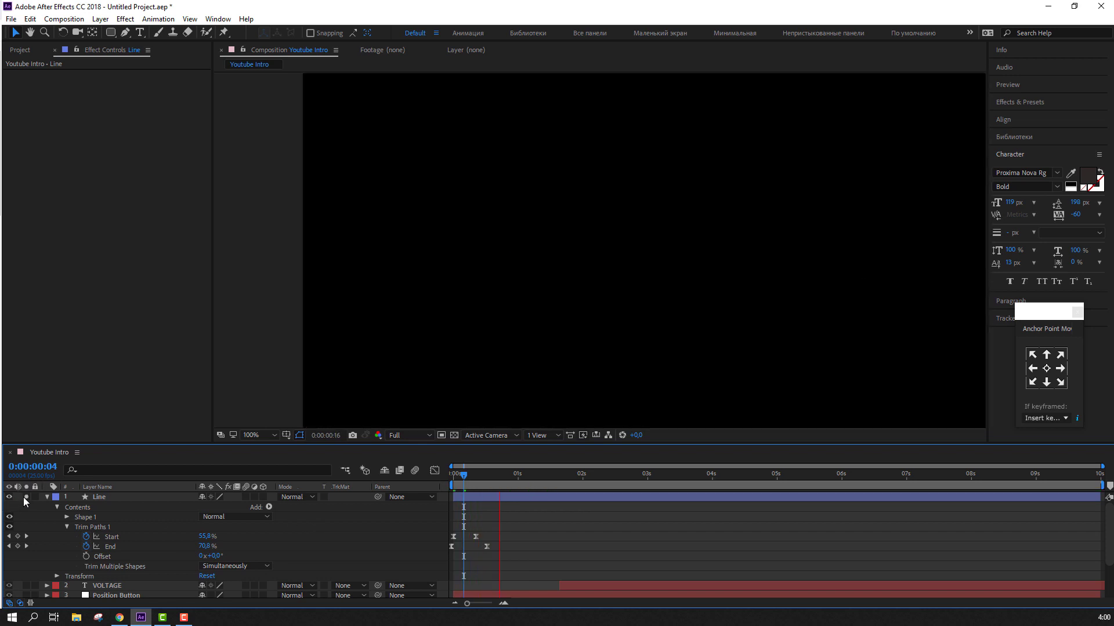
{"action": "left_click", "coordinate": [23, 497]}
{"action": "left_click_drag", "start_coordinate": [486, 547], "coordinate": [483, 547]}
{"action": "left_click", "coordinate": [523, 558]}
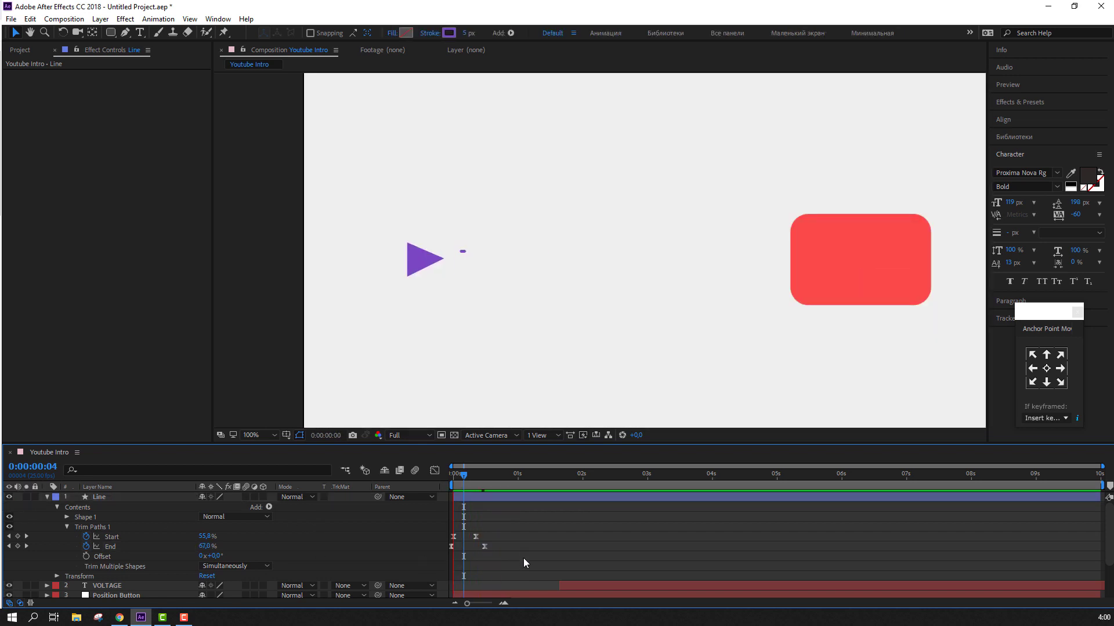
{"action": "key", "text": "space"}
{"action": "key", "text": "space"}
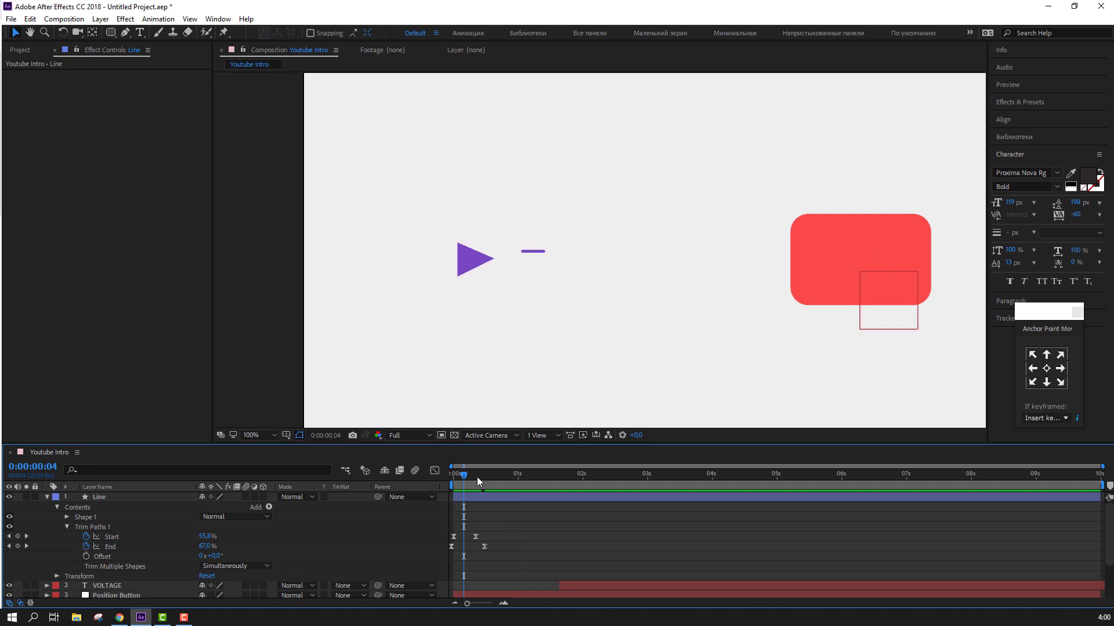
{"action": "left_click_drag", "start_coordinate": [477, 478], "coordinate": [485, 483]}
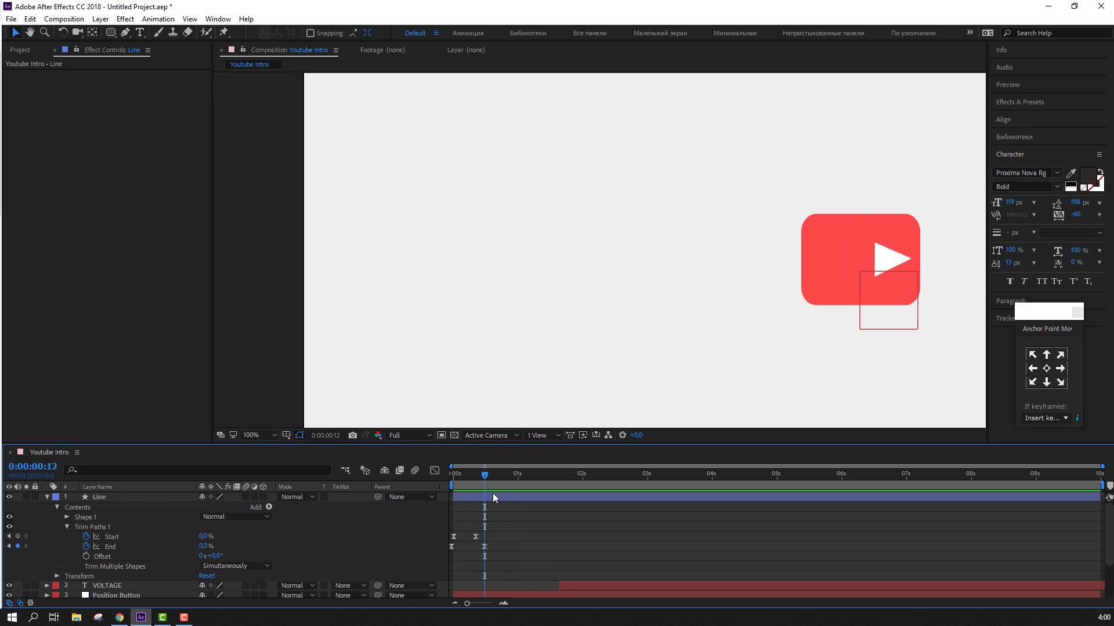
{"action": "left_click", "coordinate": [492, 493]}
{"action": "left_click", "coordinate": [30, 19]}
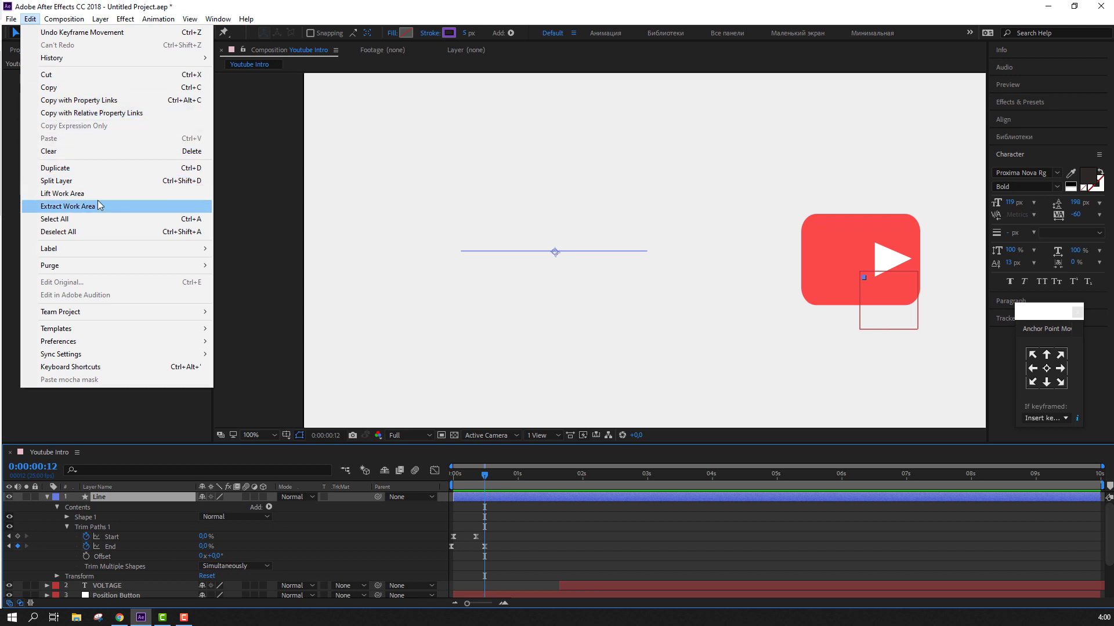
- Lift the work area out of the Line layer and slide its bar to start with the triangle's entrance
{"action": "left_click", "coordinate": [79, 193]}
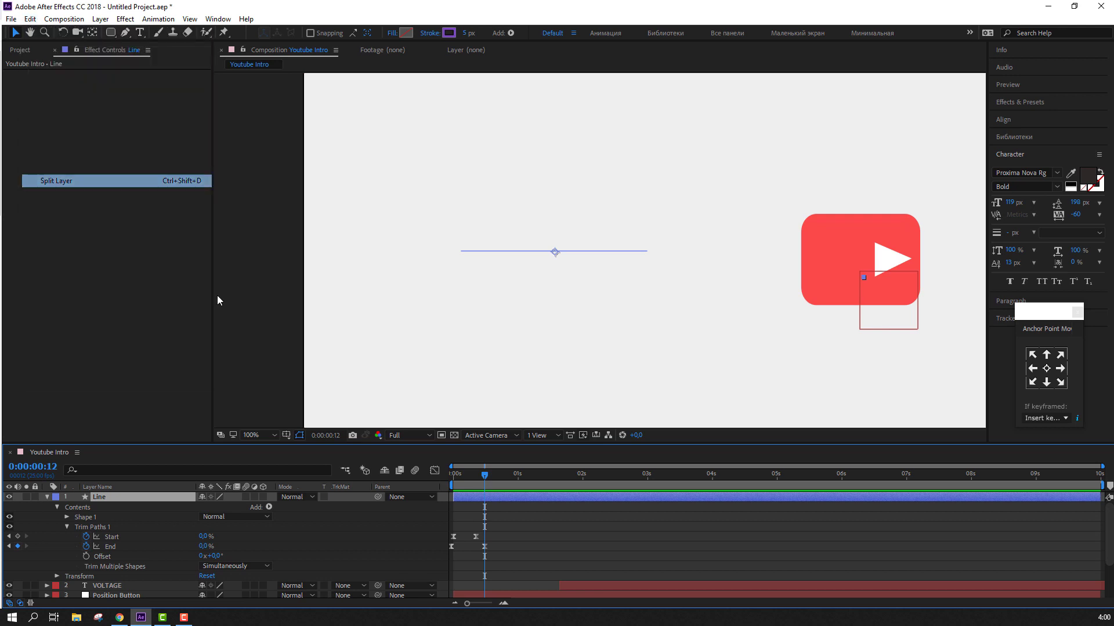
{"action": "left_click", "coordinate": [507, 497]}
{"action": "left_click", "coordinate": [45, 497]}
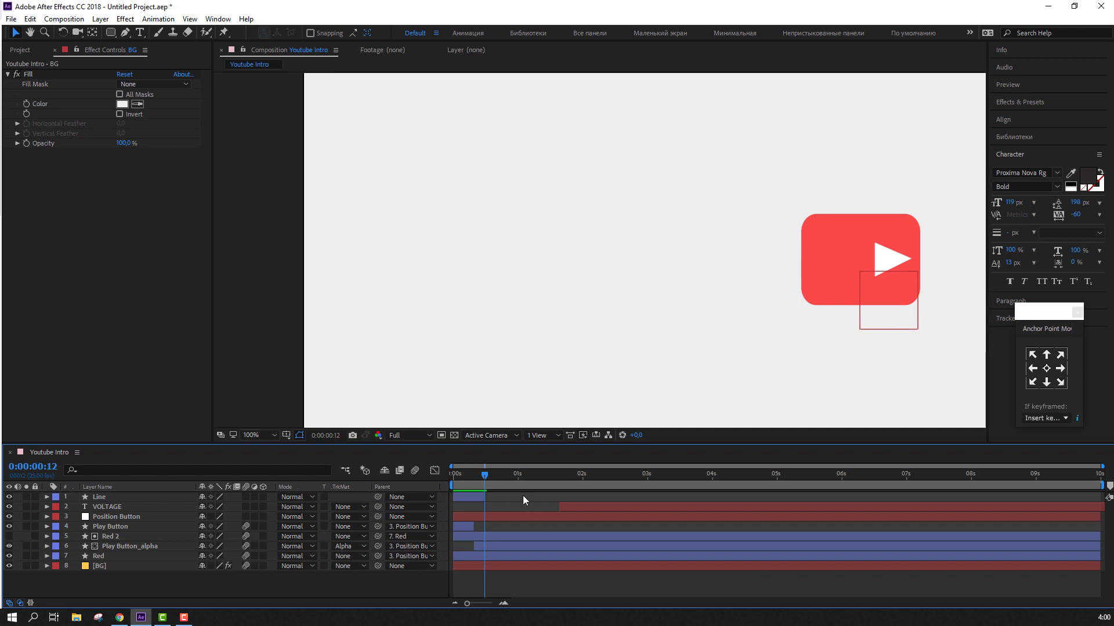
{"action": "mouse_move", "coordinate": [475, 497]}
{"action": "left_mouse_down"}
{"action": "mouse_move", "coordinate": [554, 497]}
{"action": "mouse_move", "coordinate": [458, 478]}
{"action": "mouse_move", "coordinate": [470, 478]}
{"action": "left_mouse_up"}
{"action": "mouse_move", "coordinate": [548, 496]}
{"action": "left_mouse_down"}
{"action": "mouse_move", "coordinate": [476, 497]}
{"action": "mouse_move", "coordinate": [466, 478]}
{"action": "left_mouse_up"}
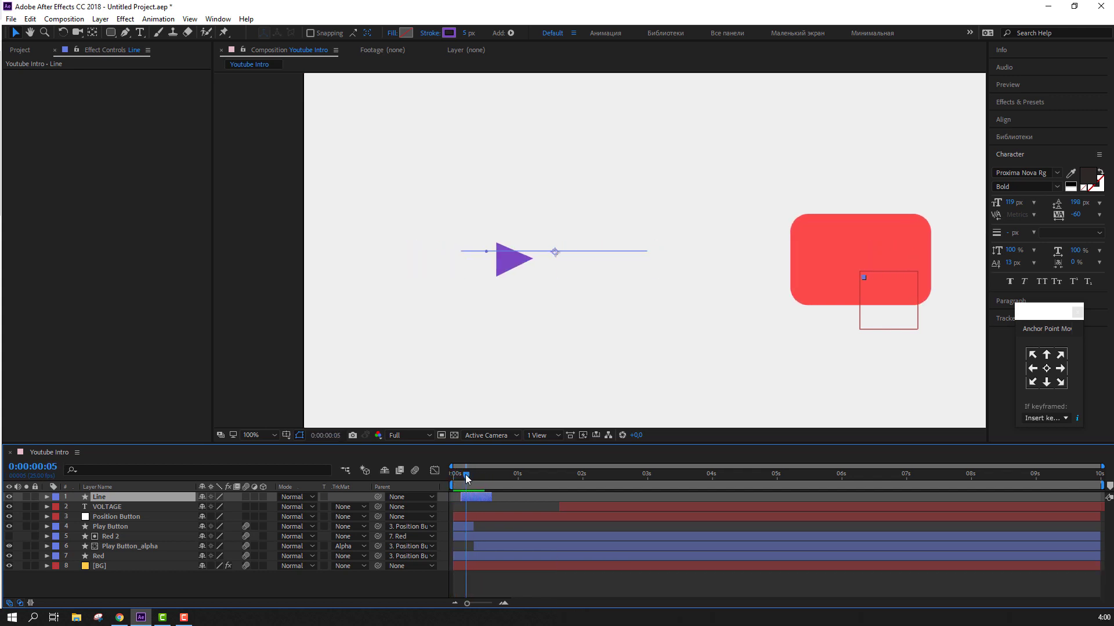
{"action": "key", "text": "space"}
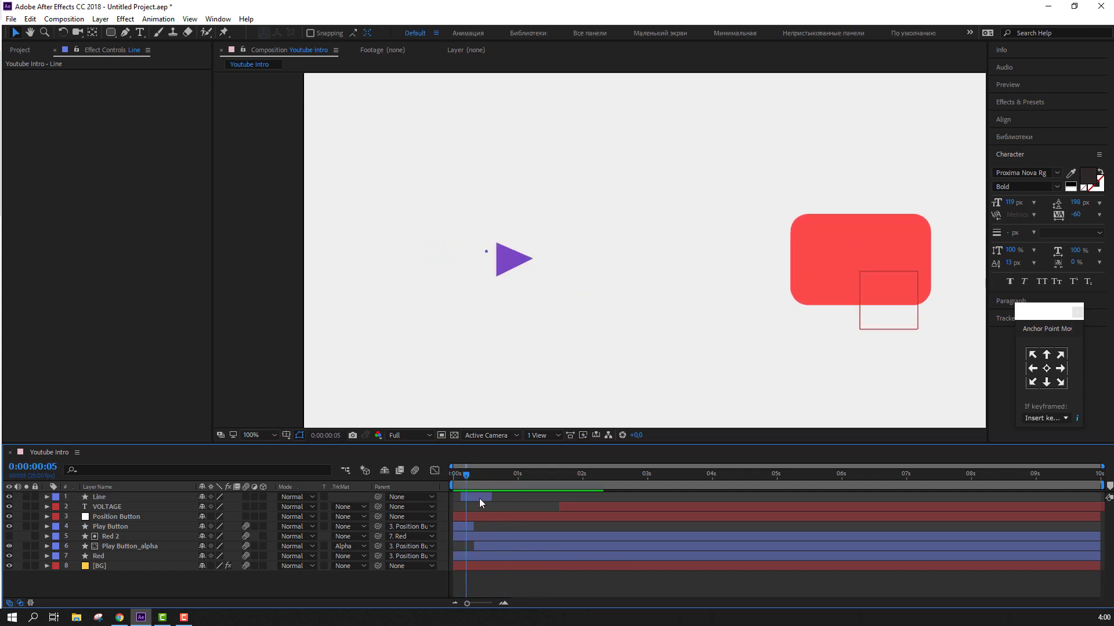
{"action": "key", "text": "space"}
- In the speed graph, stretch the easing influence of the Start and End keyframes at 12f and 15f
{"action": "left_click", "coordinate": [433, 471]}
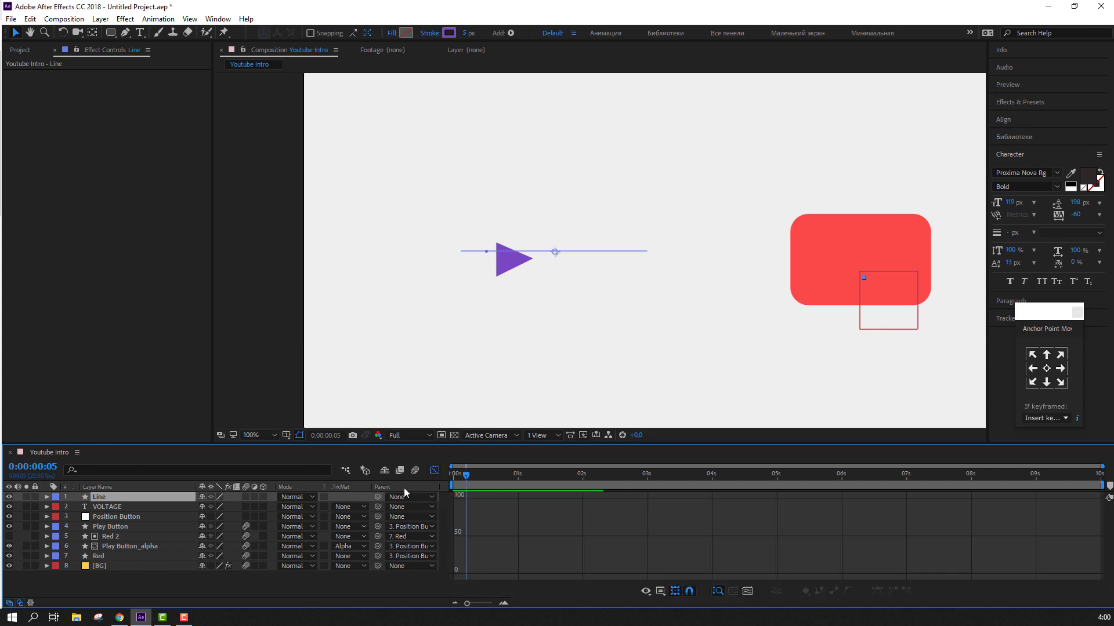
{"action": "key", "text": "u"}
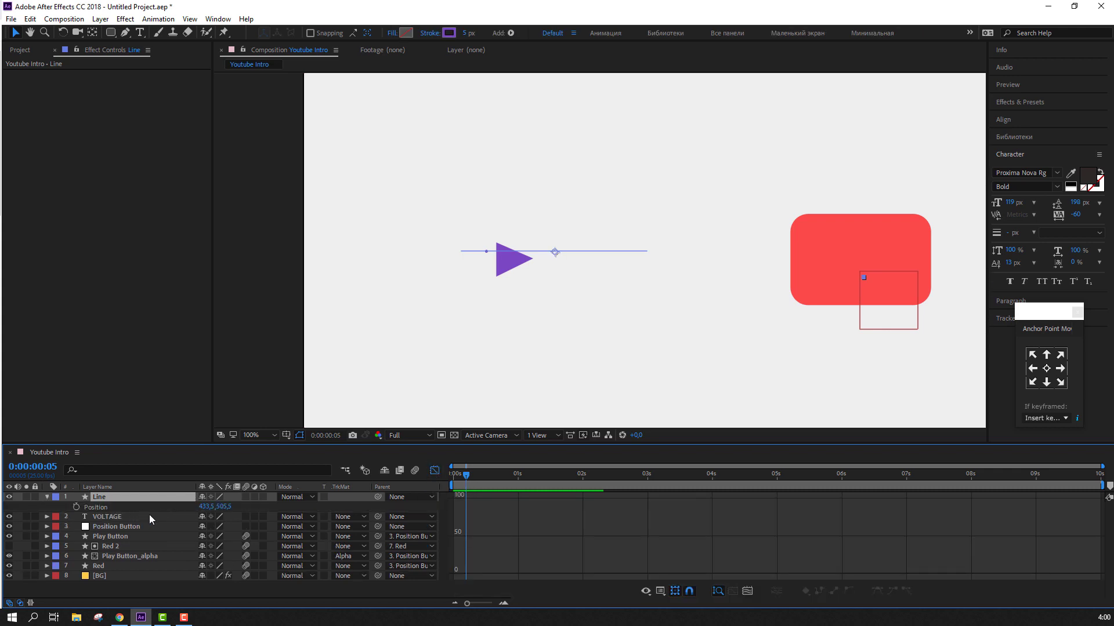
{"action": "left_click", "coordinate": [111, 508]}
{"action": "left_click", "coordinate": [113, 516], "text": "shift"}
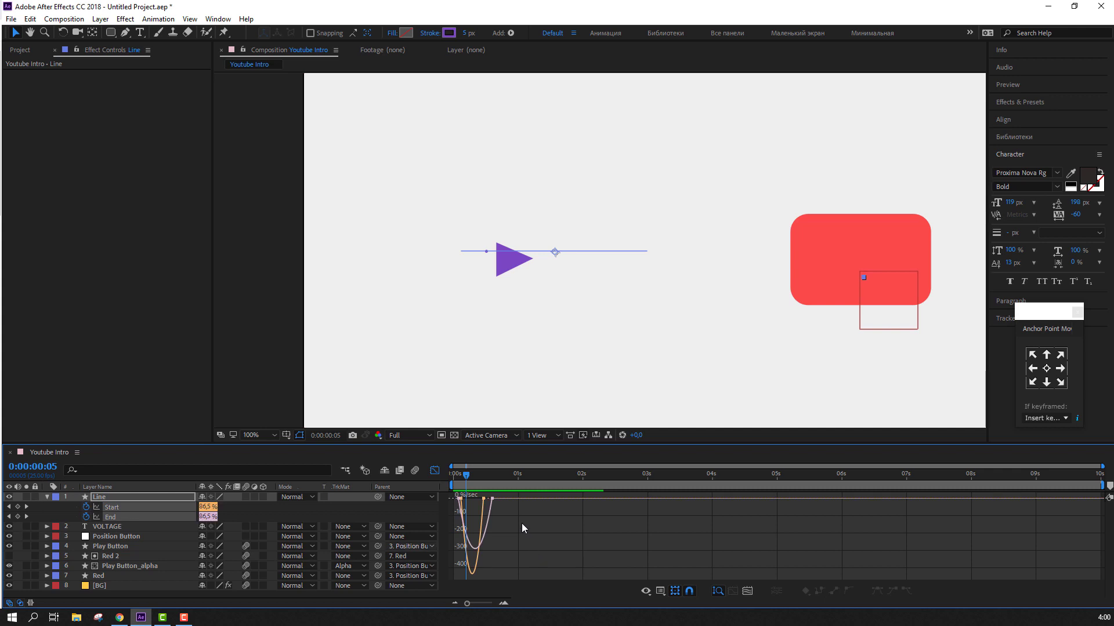
{"action": "scroll", "coordinate": [512, 524], "scroll_direction": "up", "scroll_amount": 5}
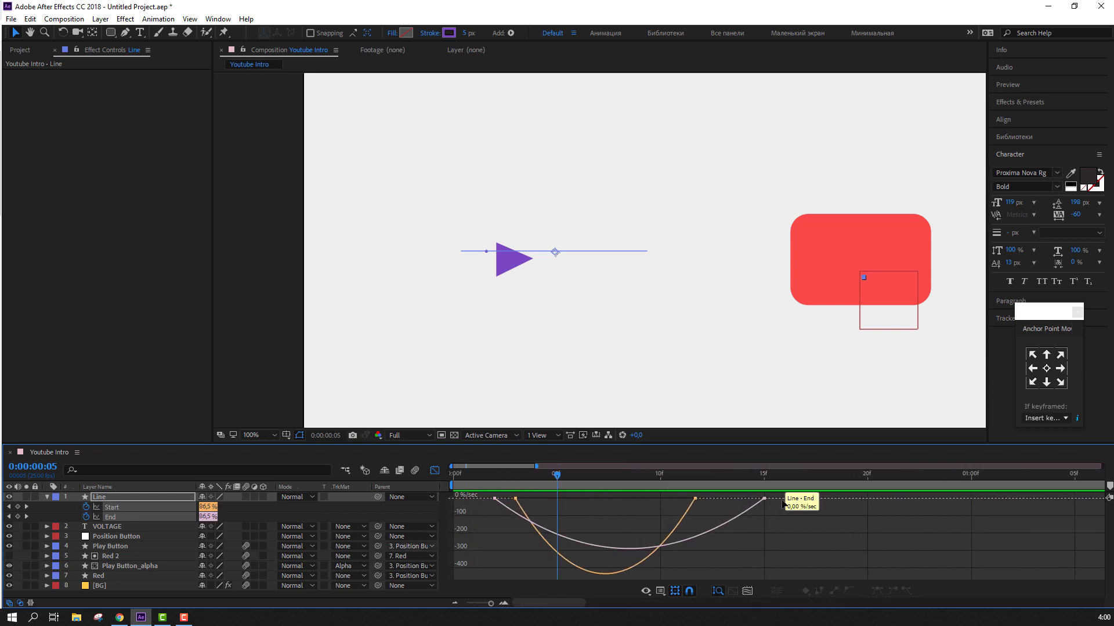
{"action": "mouse_move", "coordinate": [643, 507]}
{"action": "left_mouse_down"}
{"action": "mouse_move", "coordinate": [675, 505]}
{"action": "mouse_move", "coordinate": [636, 503]}
{"action": "left_mouse_up"}
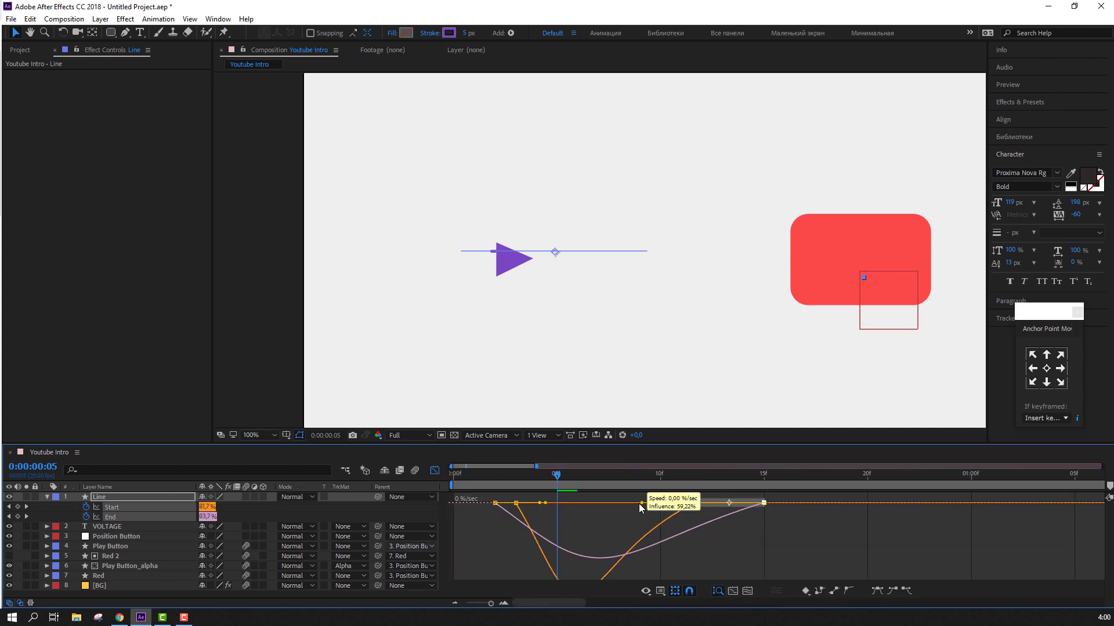
{"action": "left_click_drag", "start_coordinate": [525, 496], "coordinate": [470, 516]}
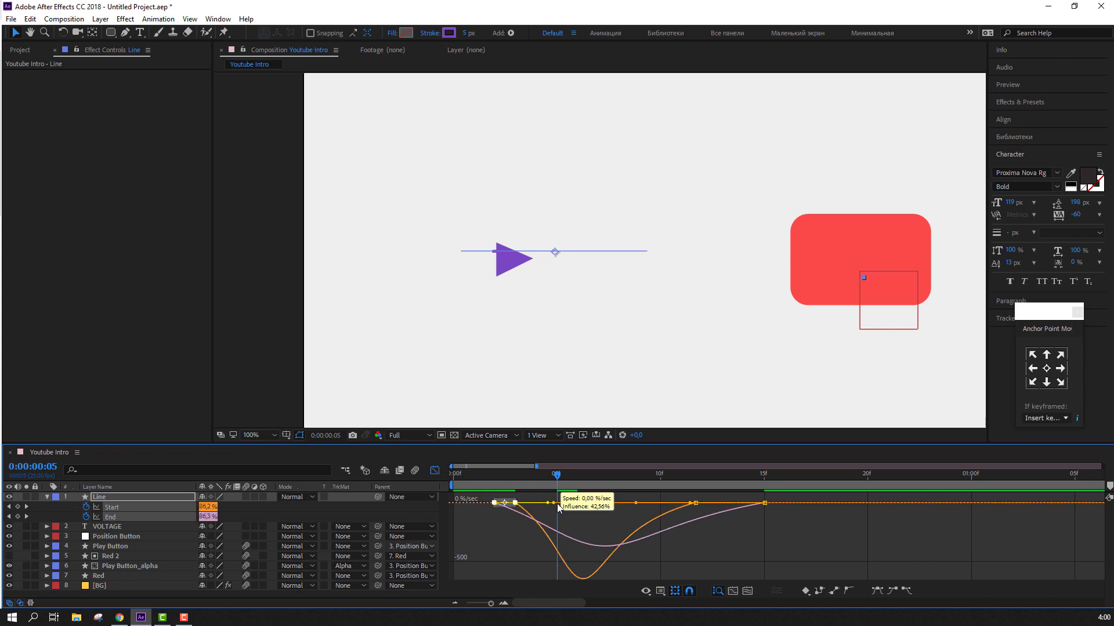
{"action": "left_click_drag", "start_coordinate": [545, 504], "coordinate": [564, 502]}
- Return the timeline to layer bars with the playhead at frame 1
{"action": "left_click", "coordinate": [510, 474]}
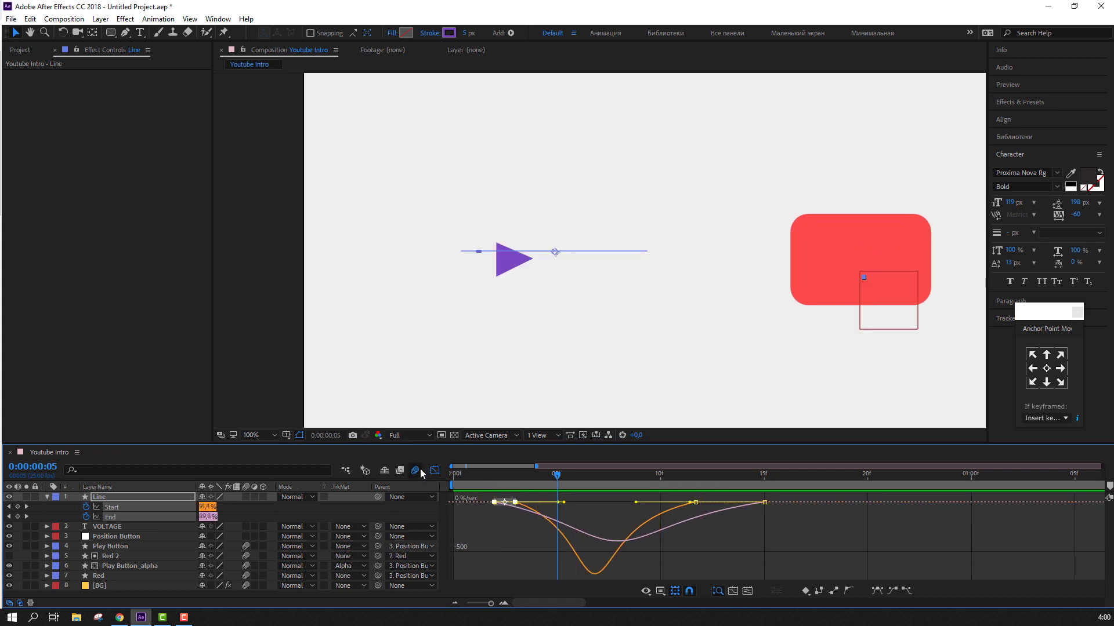
{"action": "left_click", "coordinate": [435, 470]}
{"action": "left_click", "coordinate": [473, 475]}
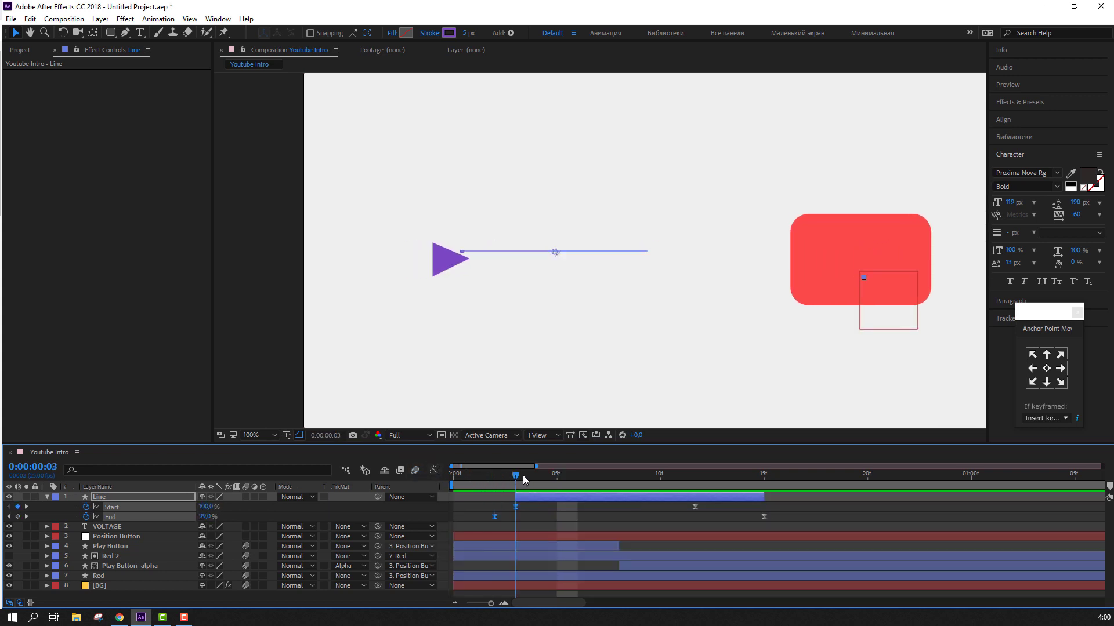
- Scrub frames 4–8 to check the trim animation, trying then reverting a 3-frame Line layer shift
{"action": "left_click_drag", "start_coordinate": [470, 481], "coordinate": [576, 476]}
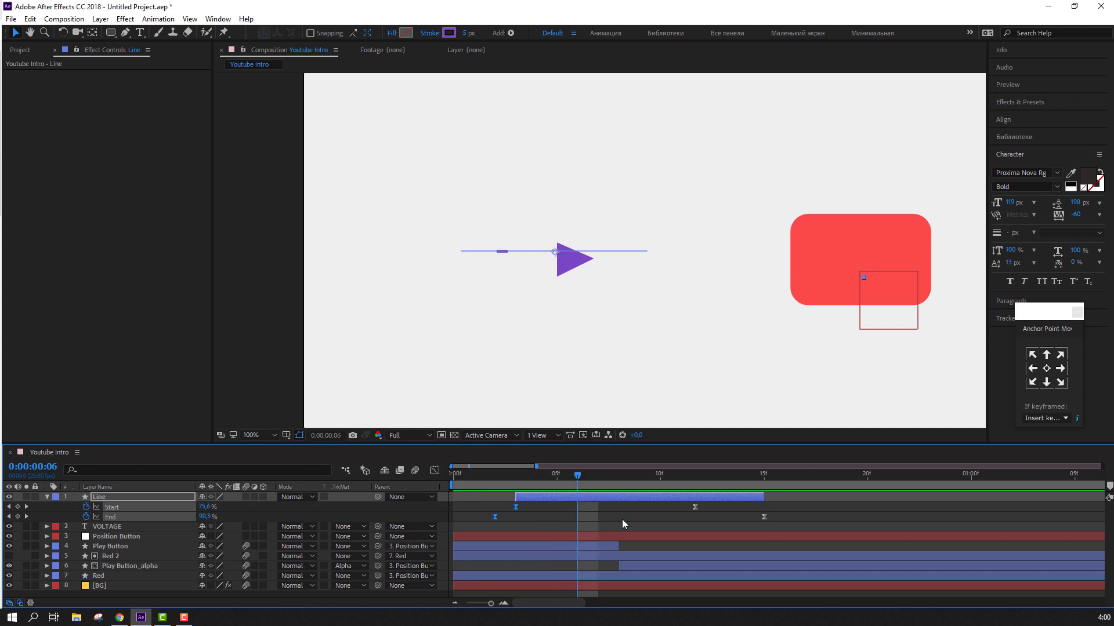
{"action": "key", "text": "F2"}
{"action": "left_click", "coordinate": [635, 479]}
{"action": "key", "text": "Page_Up"}
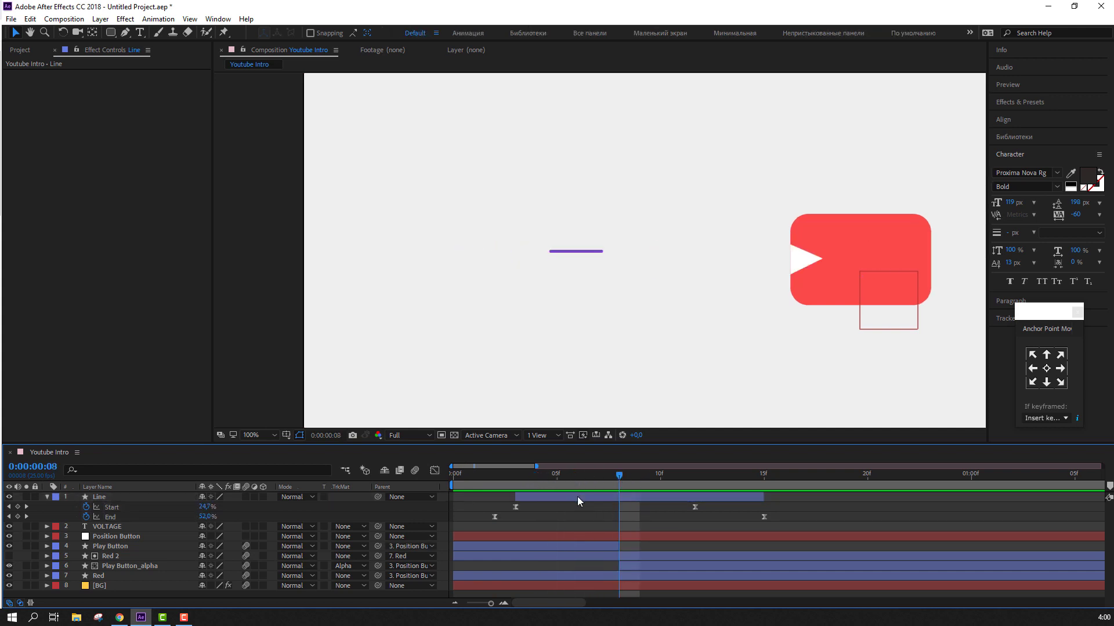
{"action": "mouse_move", "coordinate": [578, 501]}
{"action": "left_mouse_down"}
{"action": "mouse_move", "coordinate": [535, 493]}
{"action": "mouse_move", "coordinate": [577, 493]}
{"action": "left_mouse_up"}
{"action": "left_click", "coordinate": [536, 474]}
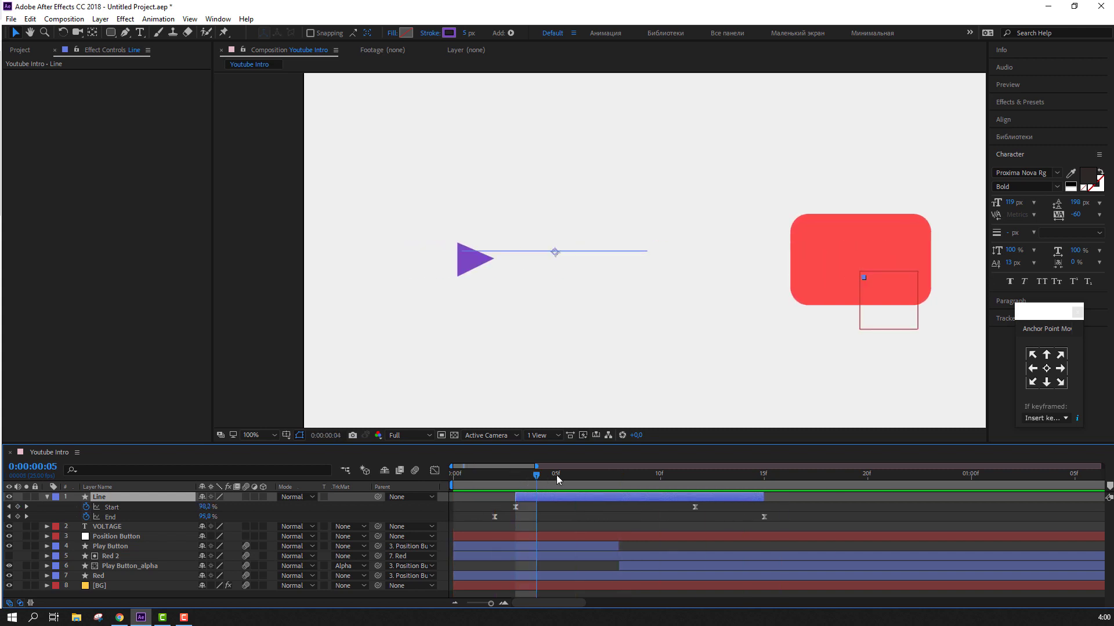
{"action": "key", "text": "Page_Down"}
{"action": "key", "text": "Page_Down"}
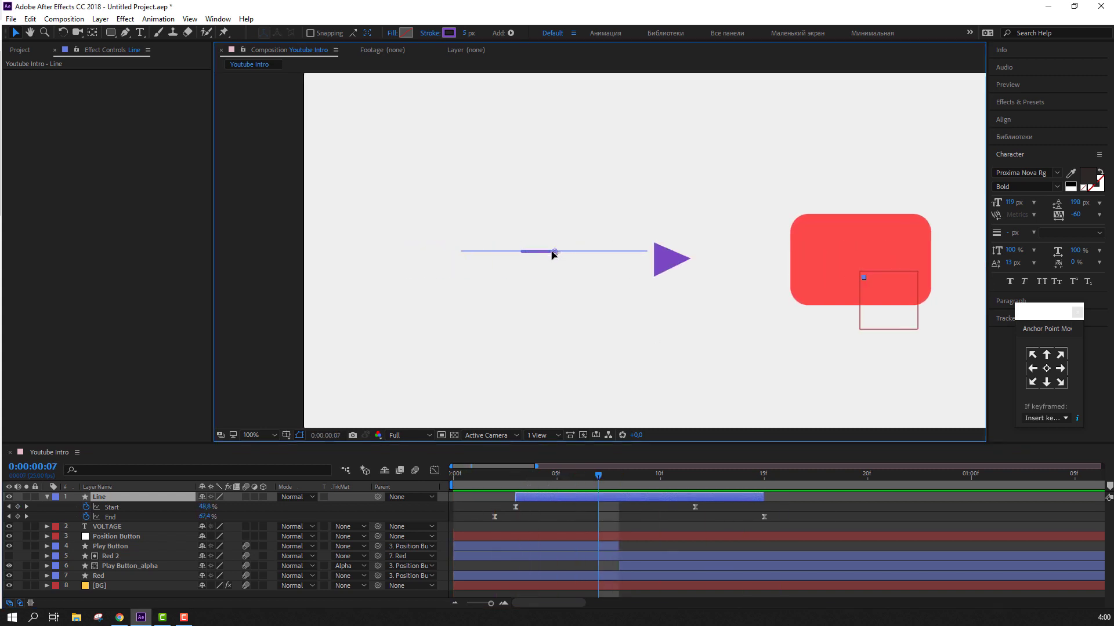
- Move the speed line up and right above the triangle's path and preview it
{"action": "left_click_drag", "start_coordinate": [555, 251], "coordinate": [634, 233]}
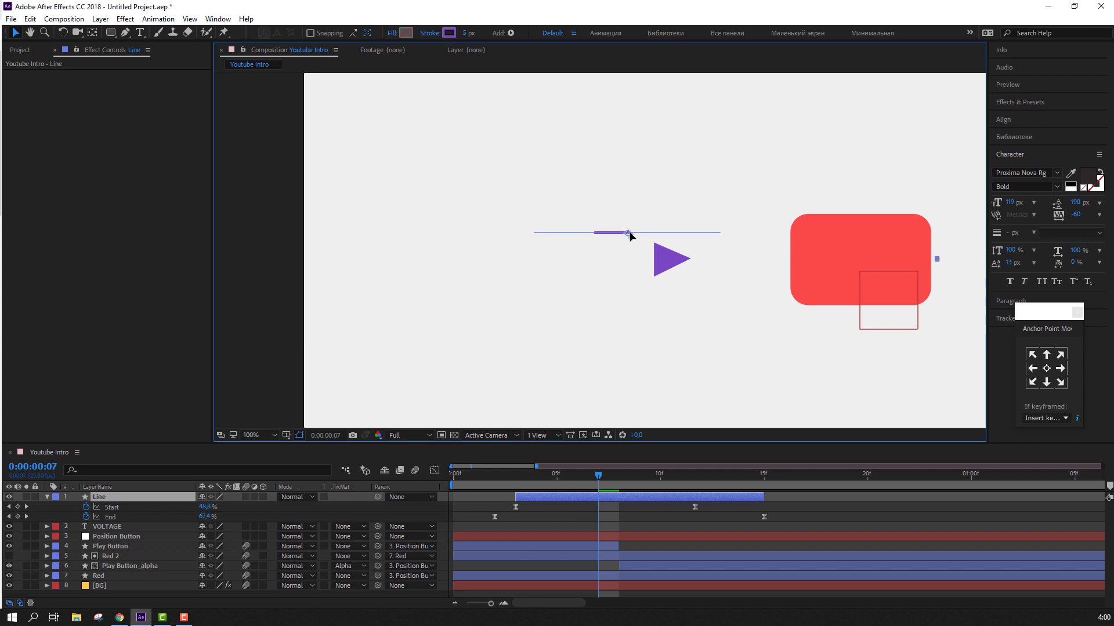
{"action": "left_click", "coordinate": [651, 520]}
{"action": "key", "text": "space"}
{"action": "key", "text": "space"}
{"action": "key", "text": "comma"}
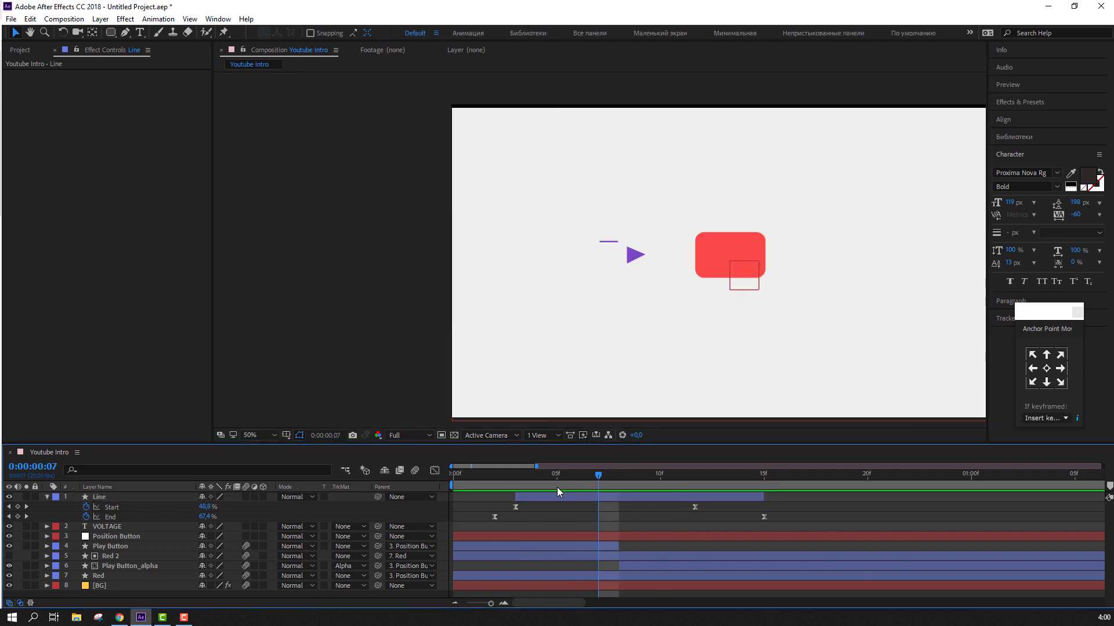
{"action": "left_click", "coordinate": [48, 497]}
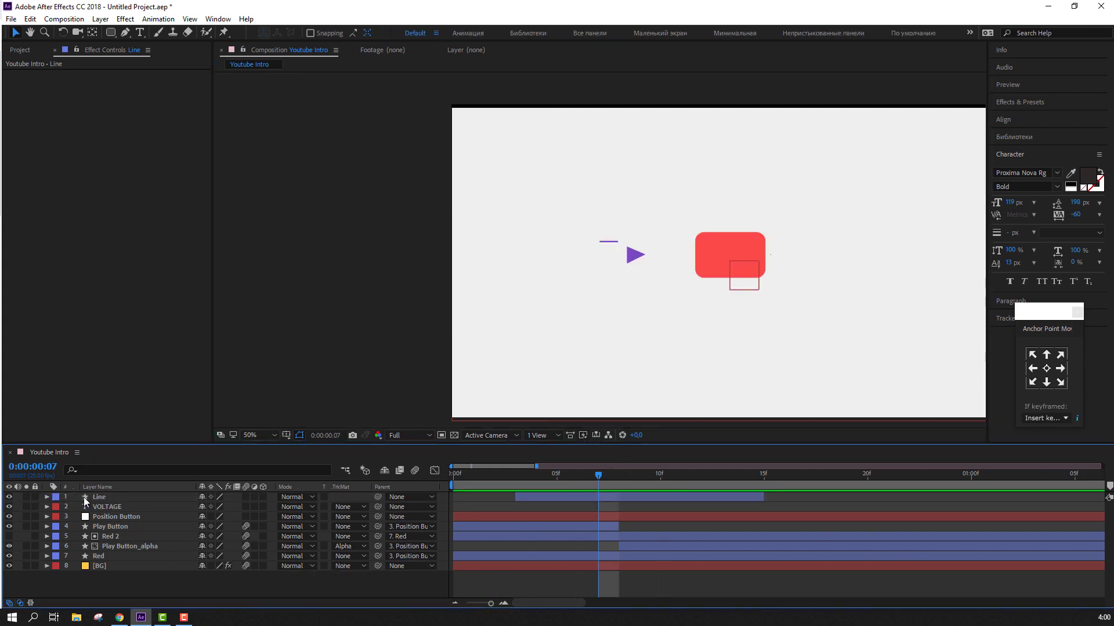
{"action": "left_click", "coordinate": [30, 19]}
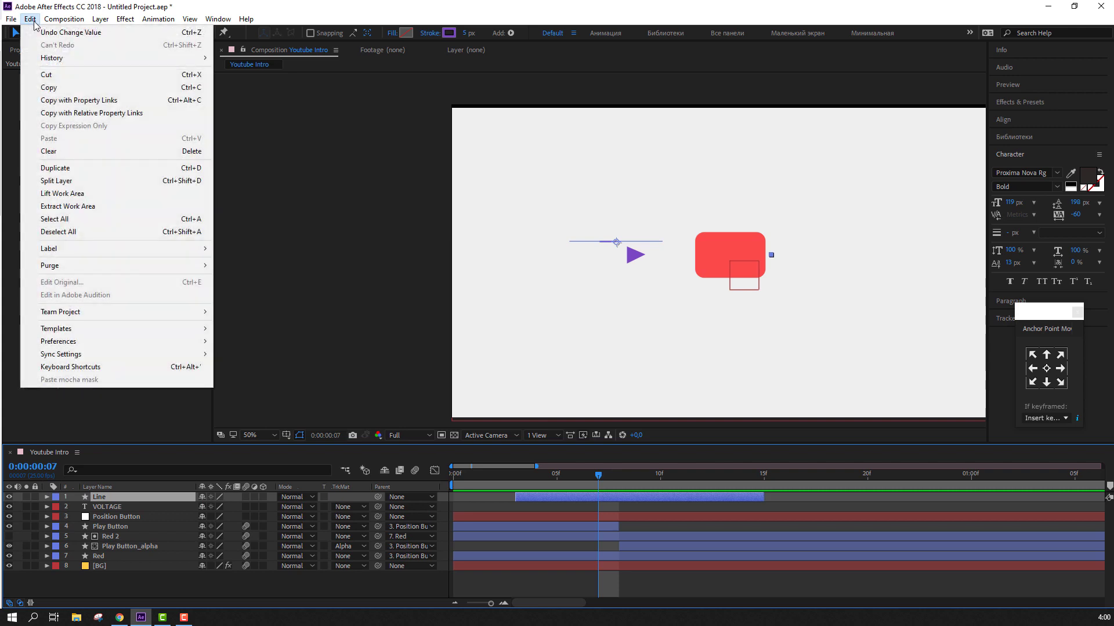
- Duplicate the Line layer as Line 2, start it 2 frames later, and move it lower
{"action": "left_click", "coordinate": [53, 168]}
{"action": "left_click_drag", "start_coordinate": [536, 504], "coordinate": [557, 503]}
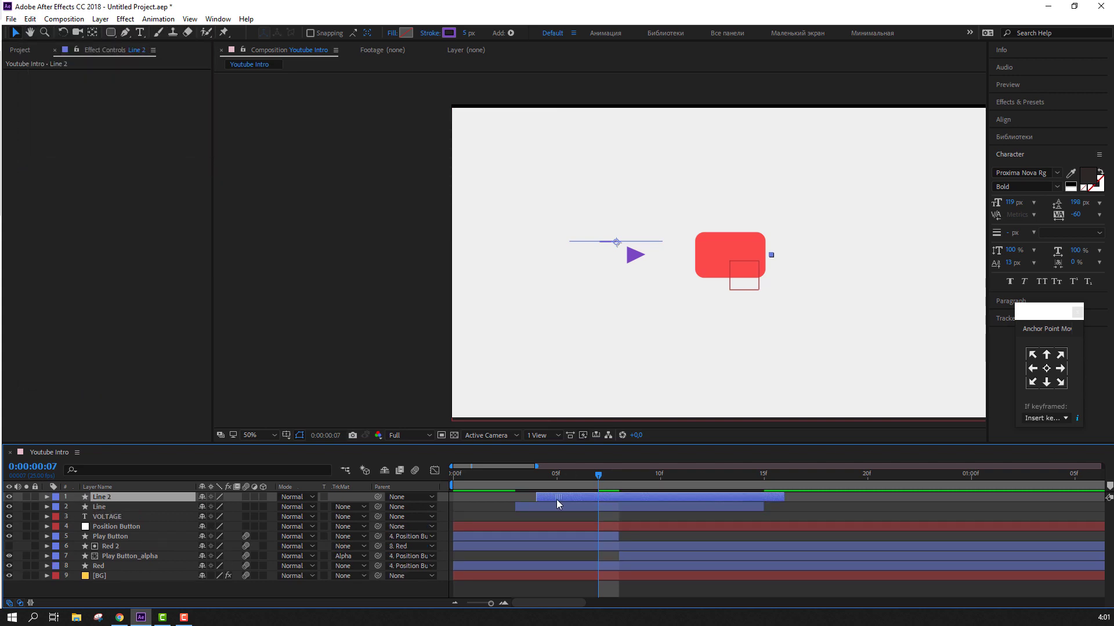
{"action": "scroll", "coordinate": [652, 247], "scroll_direction": "up", "scroll_amount": 2}
{"action": "left_click_drag", "start_coordinate": [636, 241], "coordinate": [652, 298]}
{"action": "key", "text": "space"}
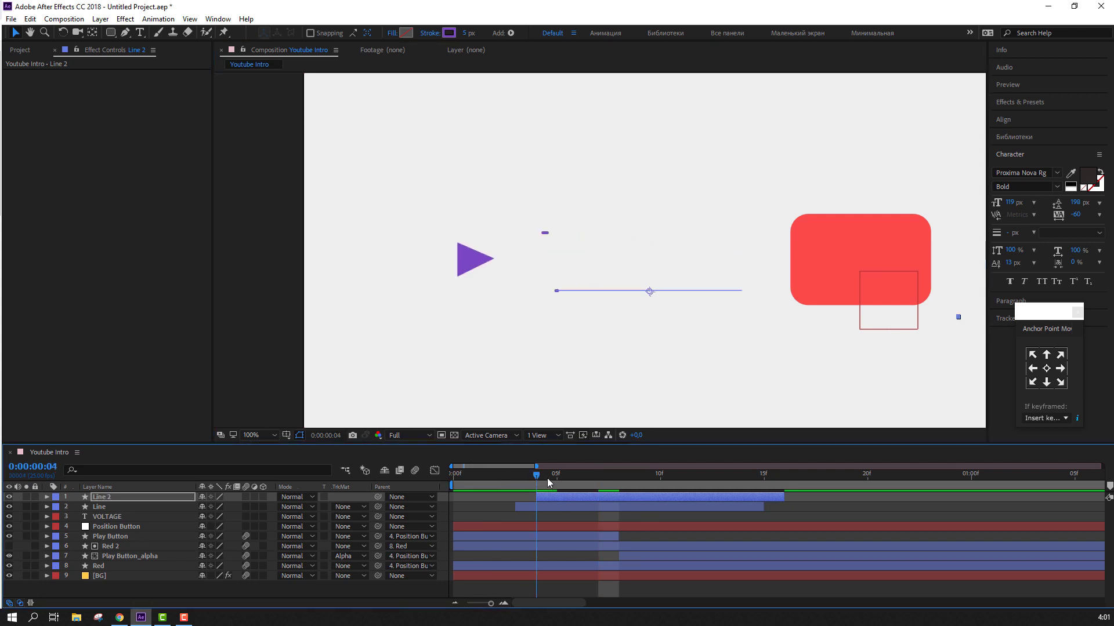
{"action": "left_click", "coordinate": [862, 520]}
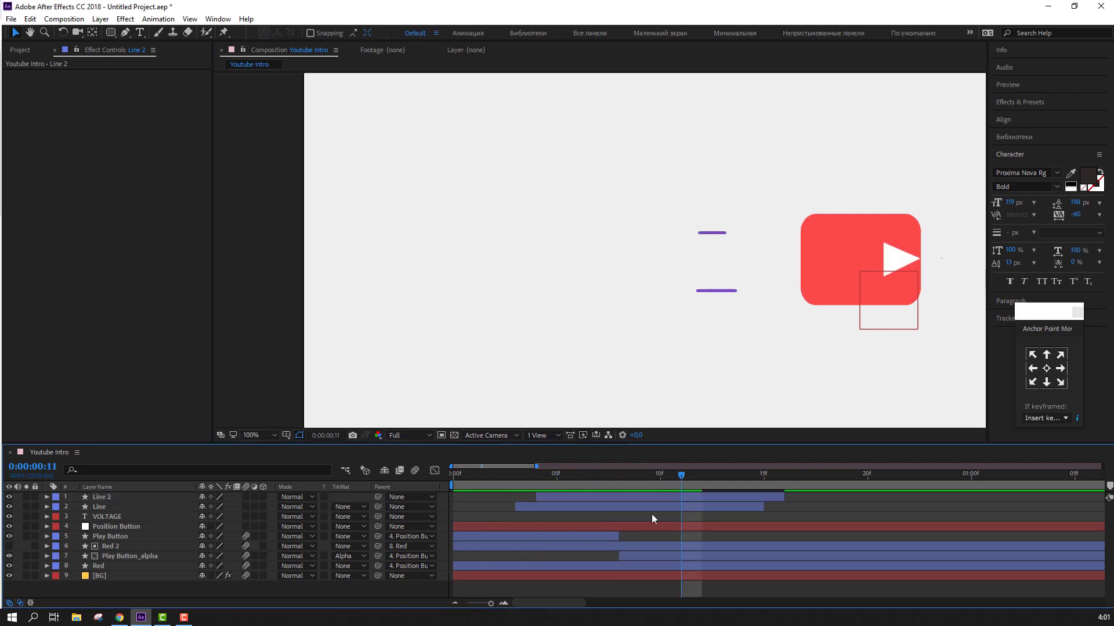
{"action": "scroll", "coordinate": [689, 288], "scroll_direction": "down", "scroll_amount": 4}
{"action": "scroll", "coordinate": [654, 296], "scroll_direction": "up", "scroll_amount": 2}
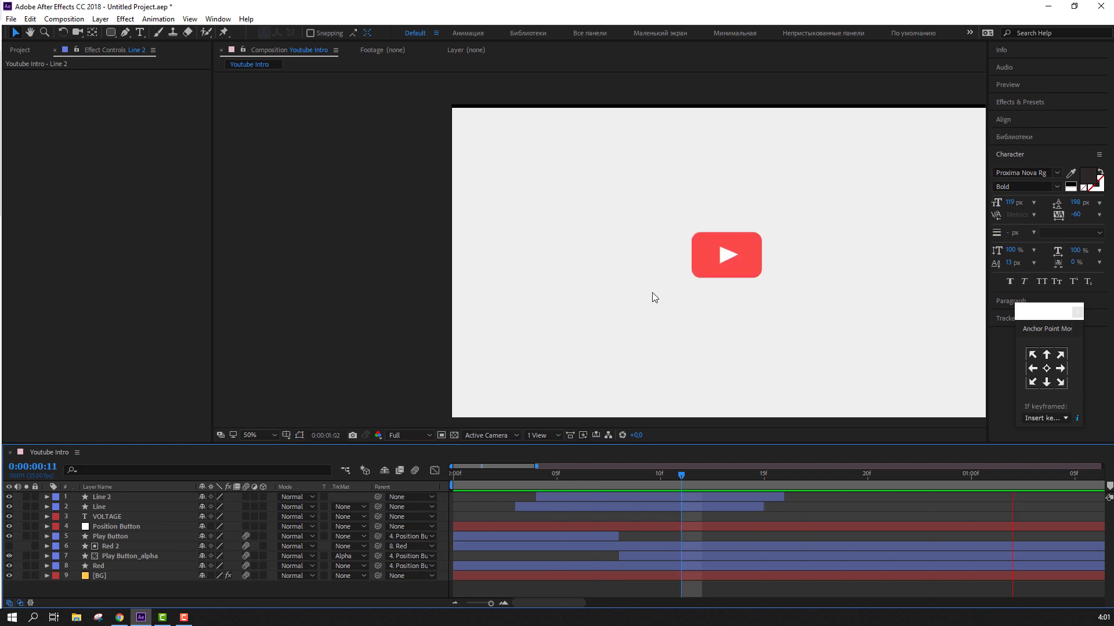
- Shift Line 2 about 305 px to the left of the first line
{"action": "left_click_drag", "start_coordinate": [631, 485], "coordinate": [659, 476]}
{"action": "left_click", "coordinate": [614, 507]}
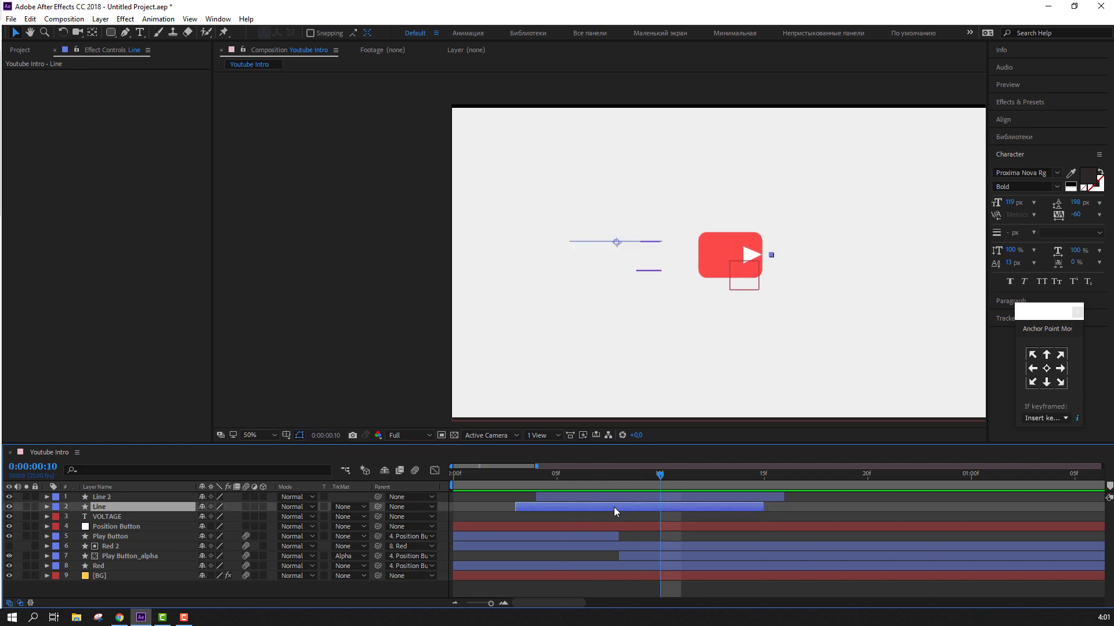
{"action": "key", "text": "period"}
{"action": "left_click", "coordinate": [626, 497]}
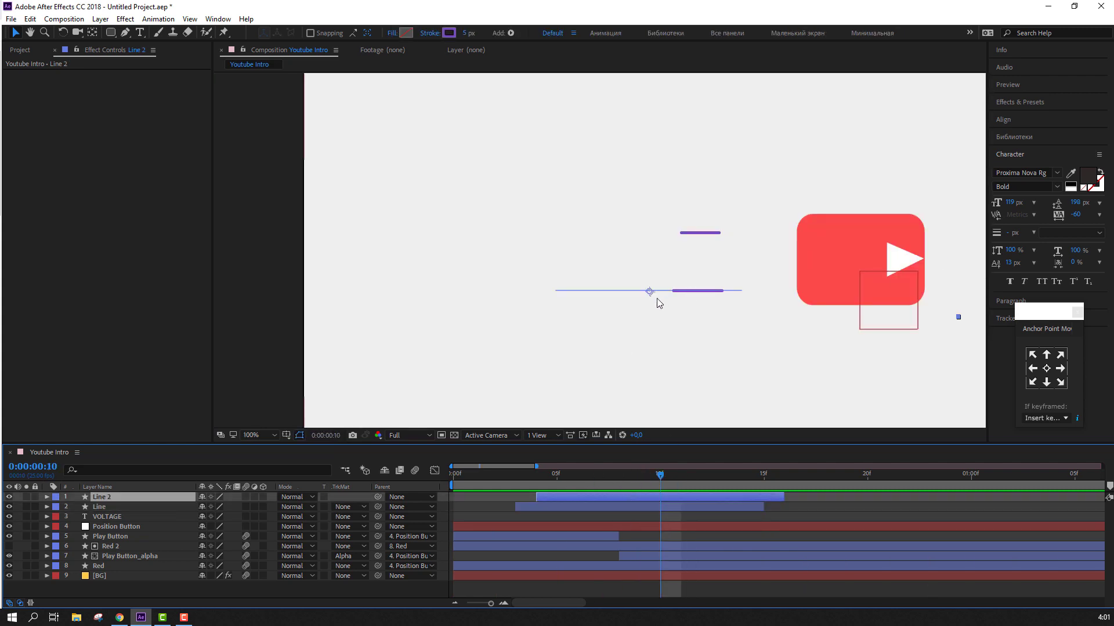
{"action": "left_click_drag", "start_coordinate": [652, 299], "coordinate": [475, 298]}
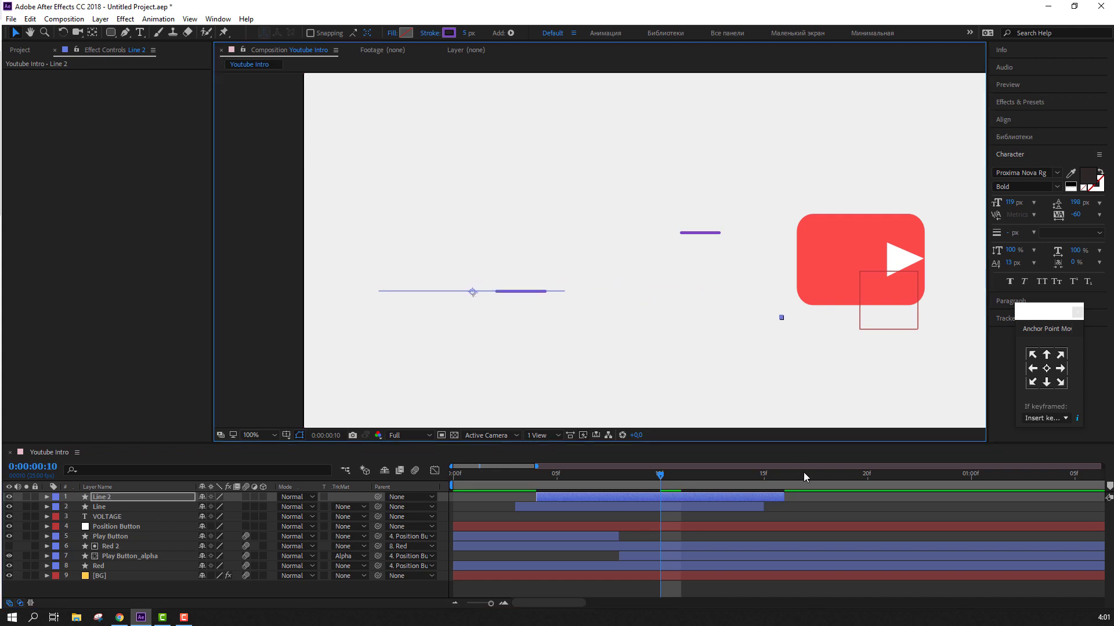
{"action": "left_click", "coordinate": [657, 405]}
- Set the viewer magnification to Fit, then to 50%
{"action": "key", "text": "comma"}
{"action": "key", "text": "comma"}
{"action": "key", "text": "comma"}
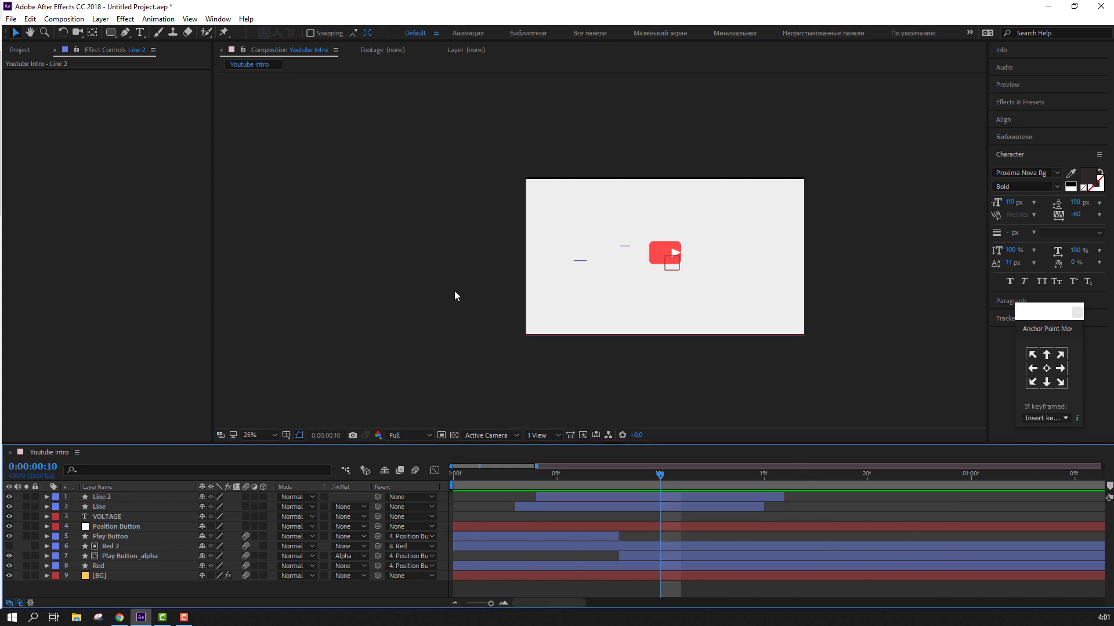
{"action": "key", "text": "comma"}
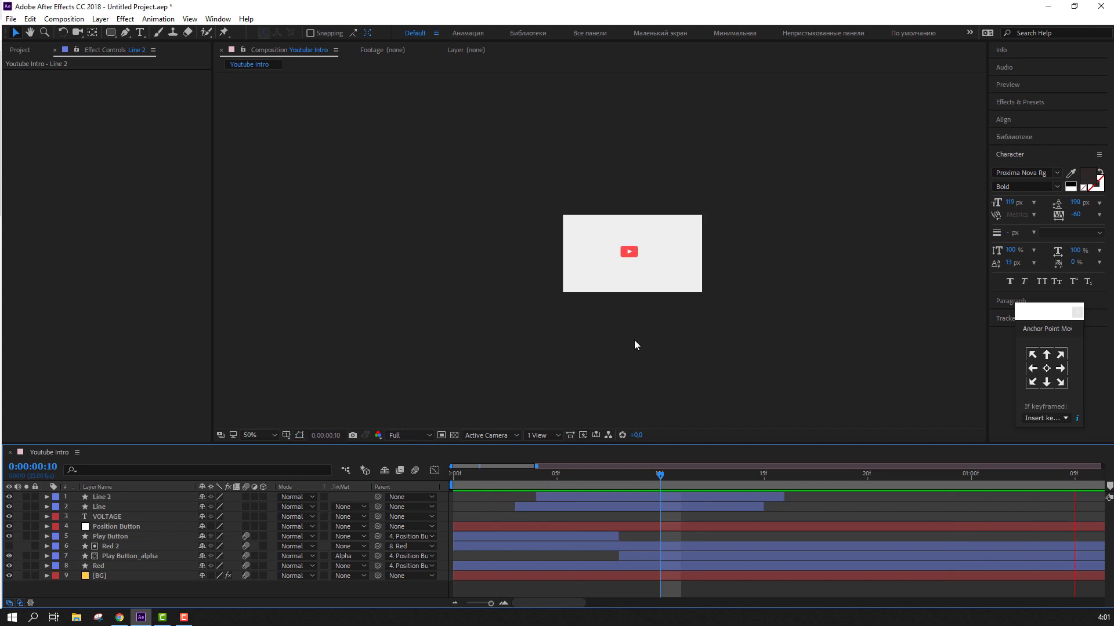
{"action": "key", "text": "period"}
{"action": "key", "text": "period"}
{"action": "key", "text": "period"}
{"action": "key", "text": "comma"}
{"action": "left_click", "coordinate": [273, 435]}
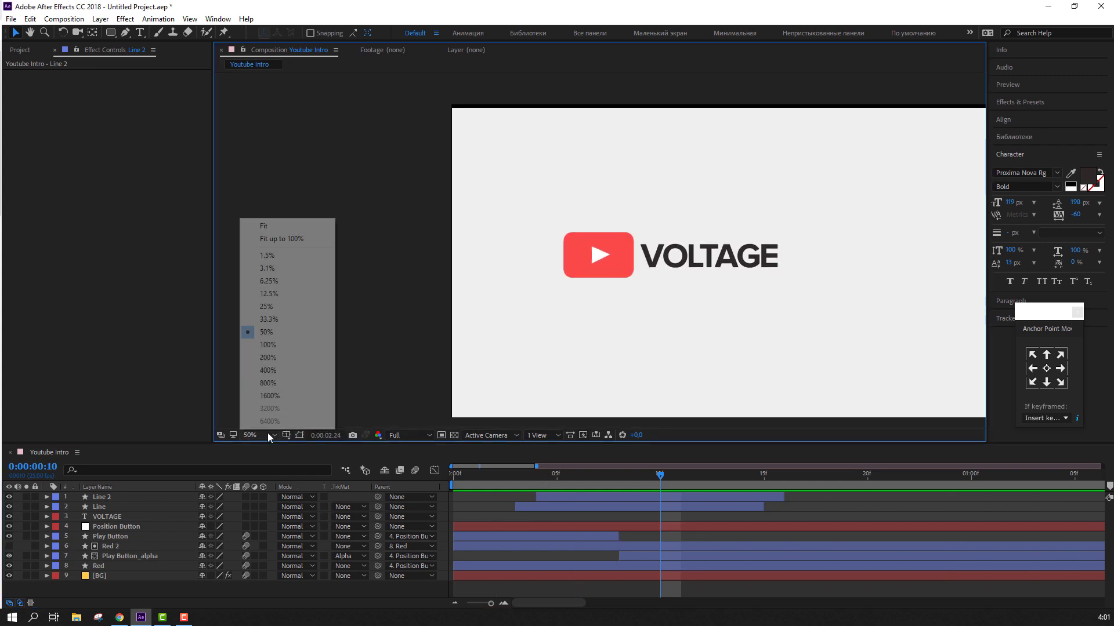
{"action": "left_click", "coordinate": [286, 239]}
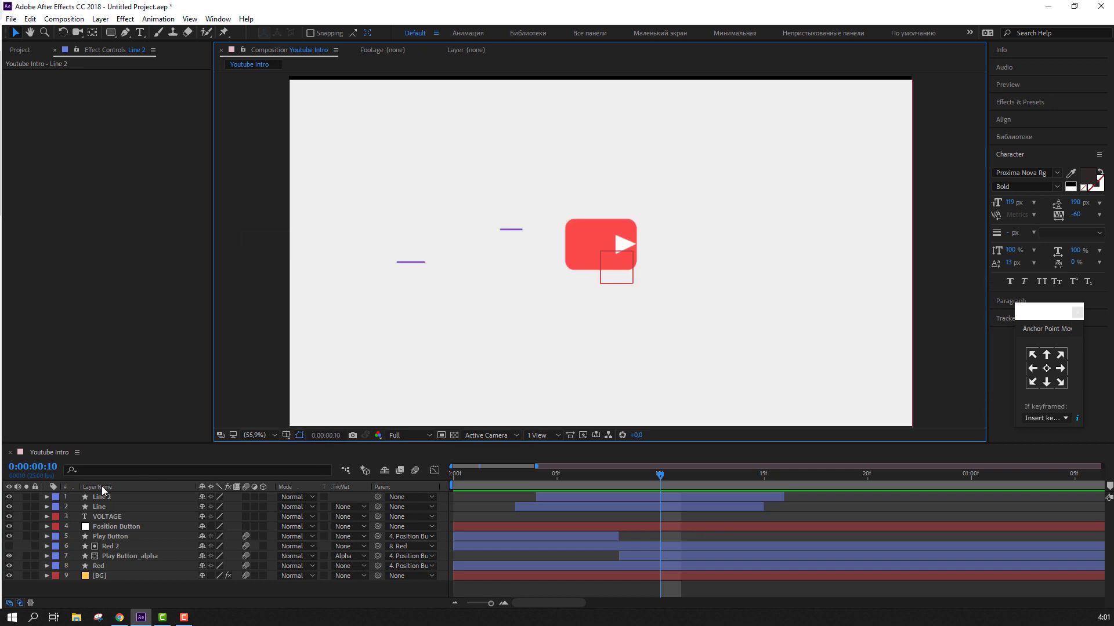
{"action": "key", "text": "comma"}
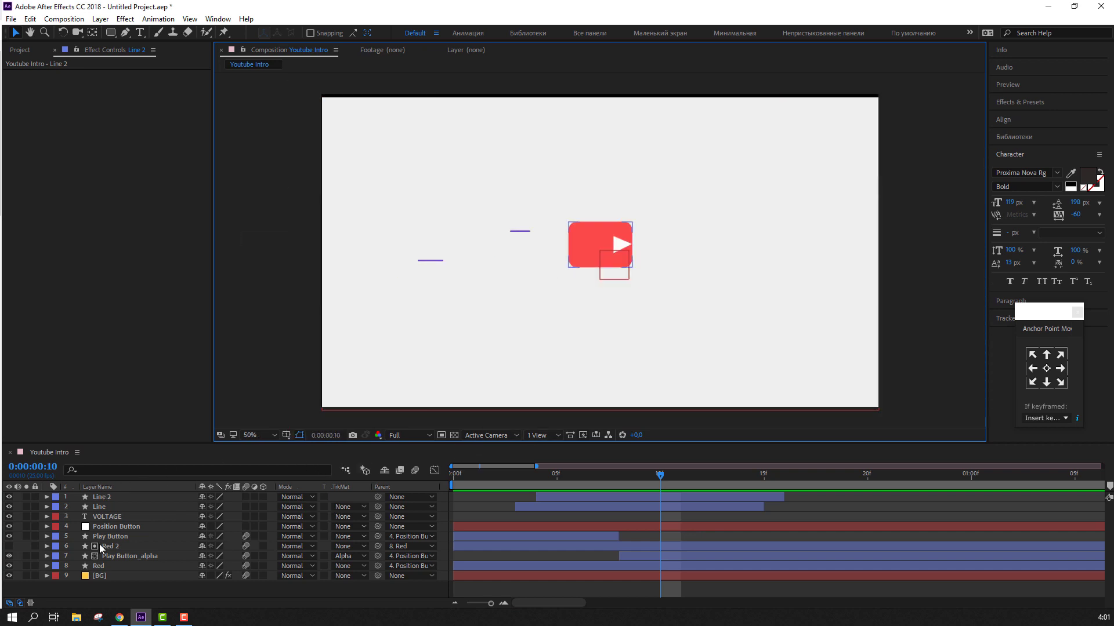
{"action": "left_click", "coordinate": [110, 517]}
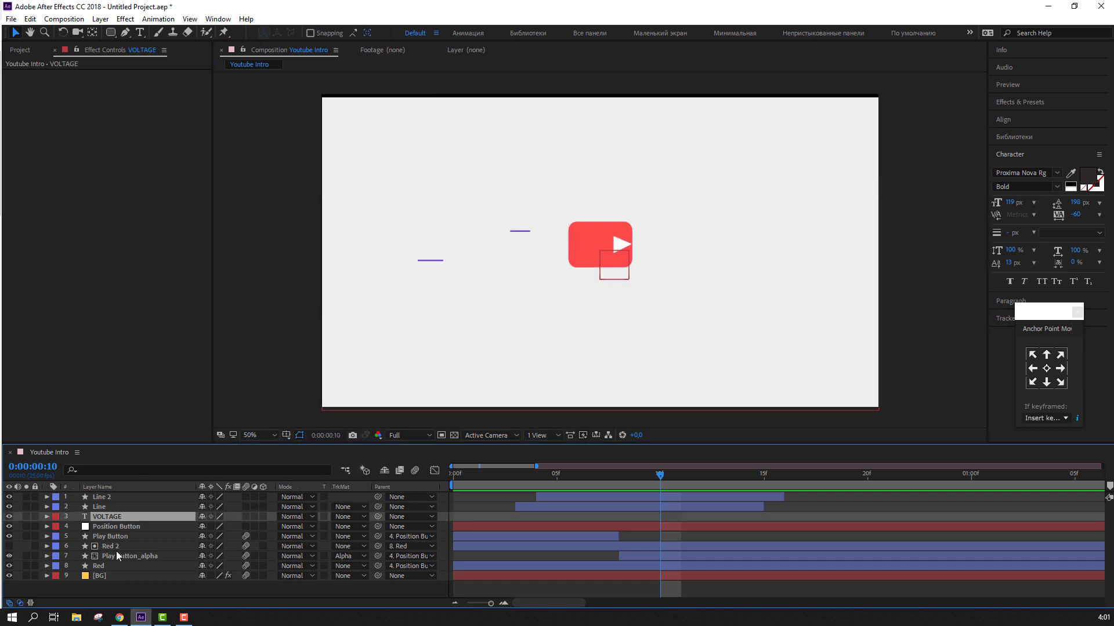
{"action": "left_click", "coordinate": [98, 566], "text": "shift"}
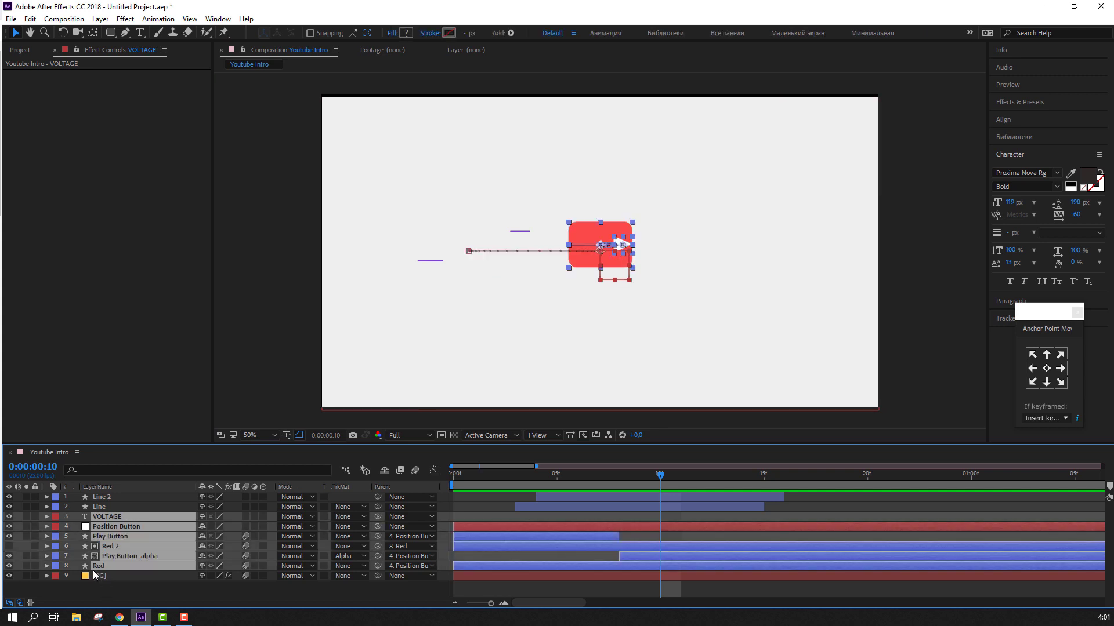
{"action": "right_click", "coordinate": [116, 532]}
{"action": "left_click", "coordinate": [139, 422]}
{"action": "type", "text": "YOUTUB"}
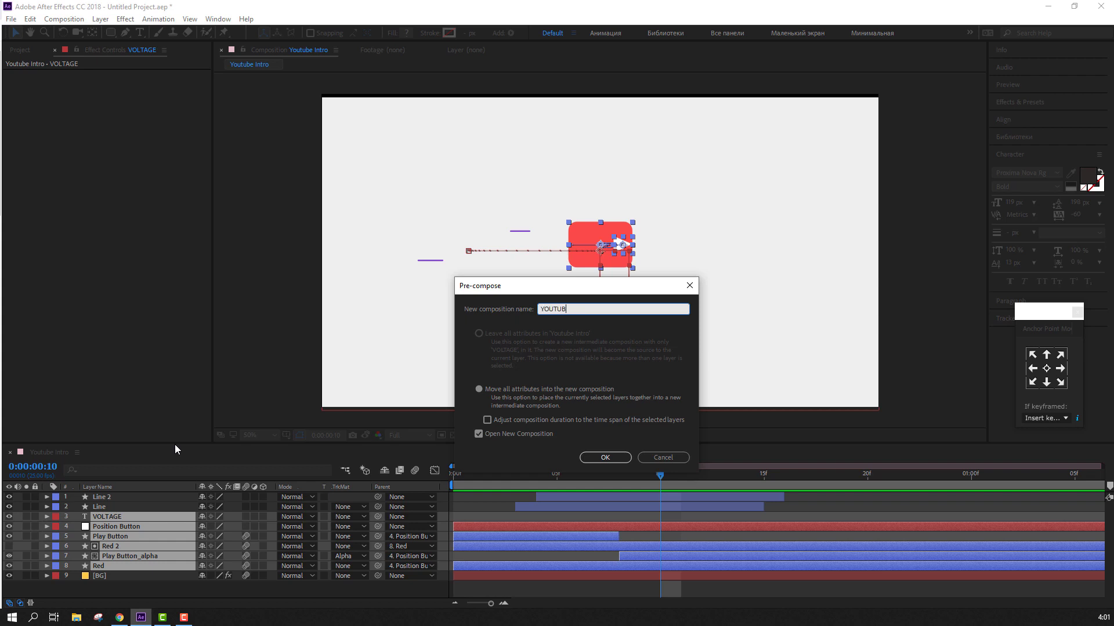
{"action": "type", "text": "E"}
{"action": "key", "text": "Return"}
{"action": "left_click", "coordinate": [62, 453]}
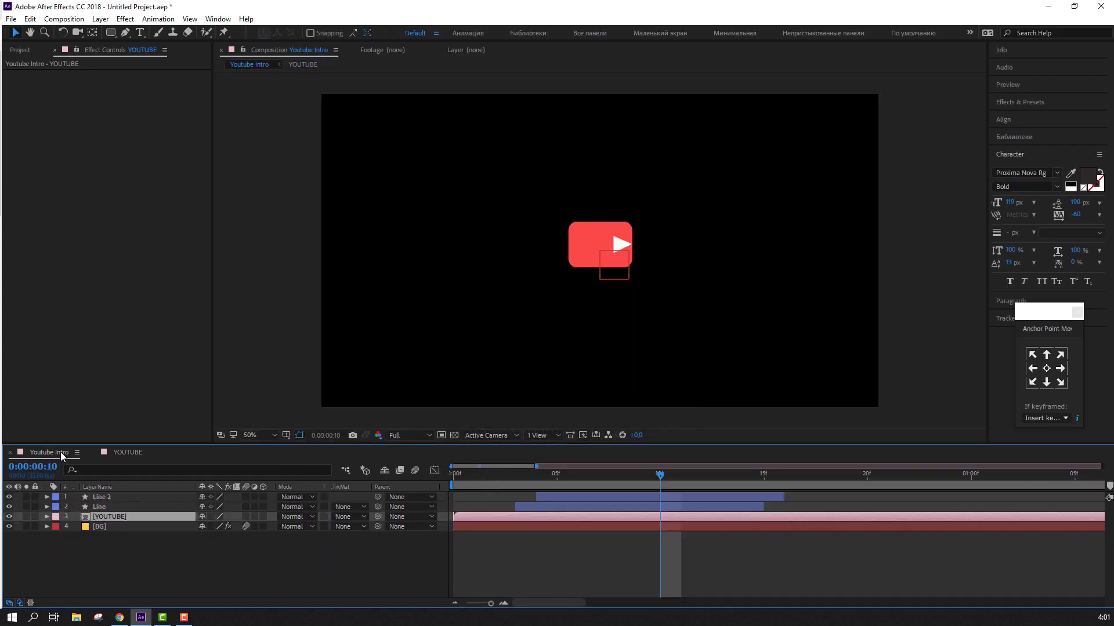
{"action": "key", "text": "Home"}
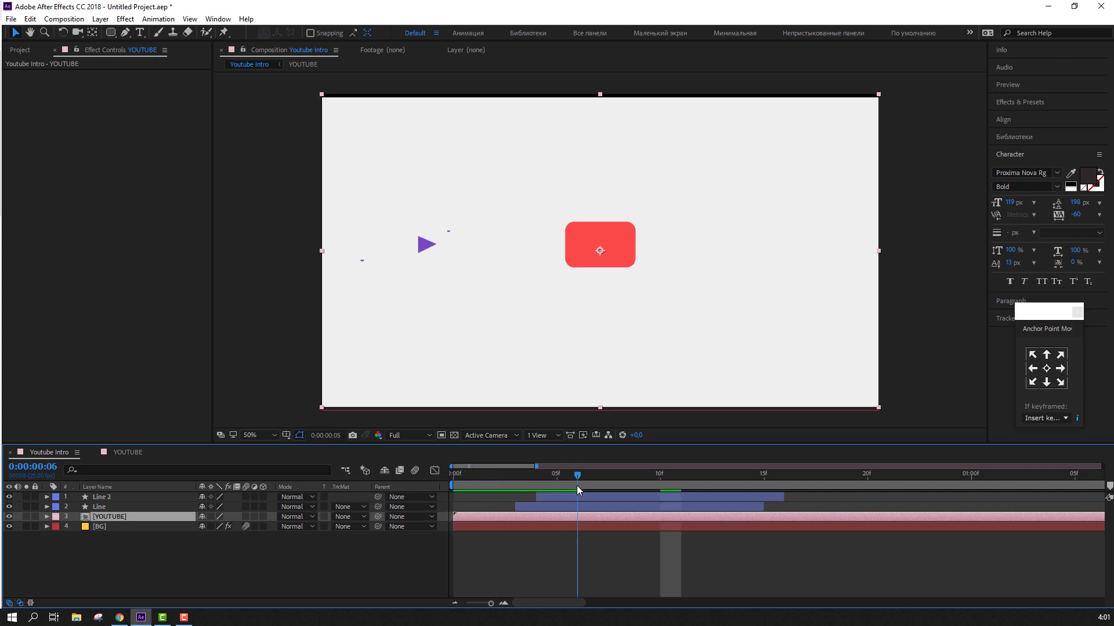
{"action": "left_click_drag", "start_coordinate": [578, 490], "coordinate": [953, 491]}
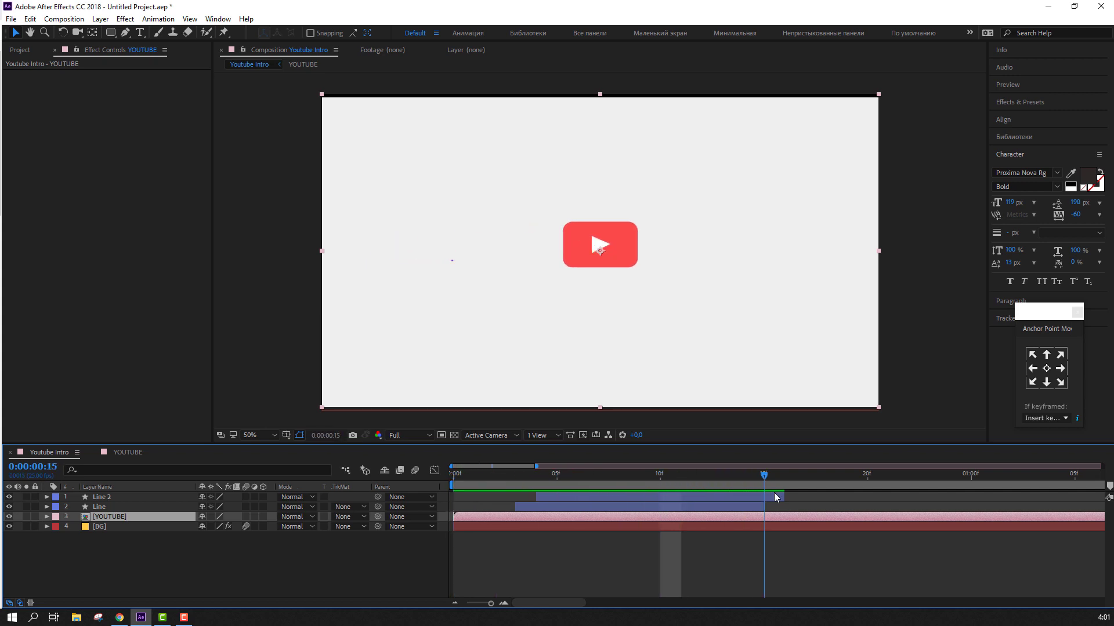
{"action": "scroll", "coordinate": [604, 514], "scroll_direction": "down", "scroll_amount": 5}
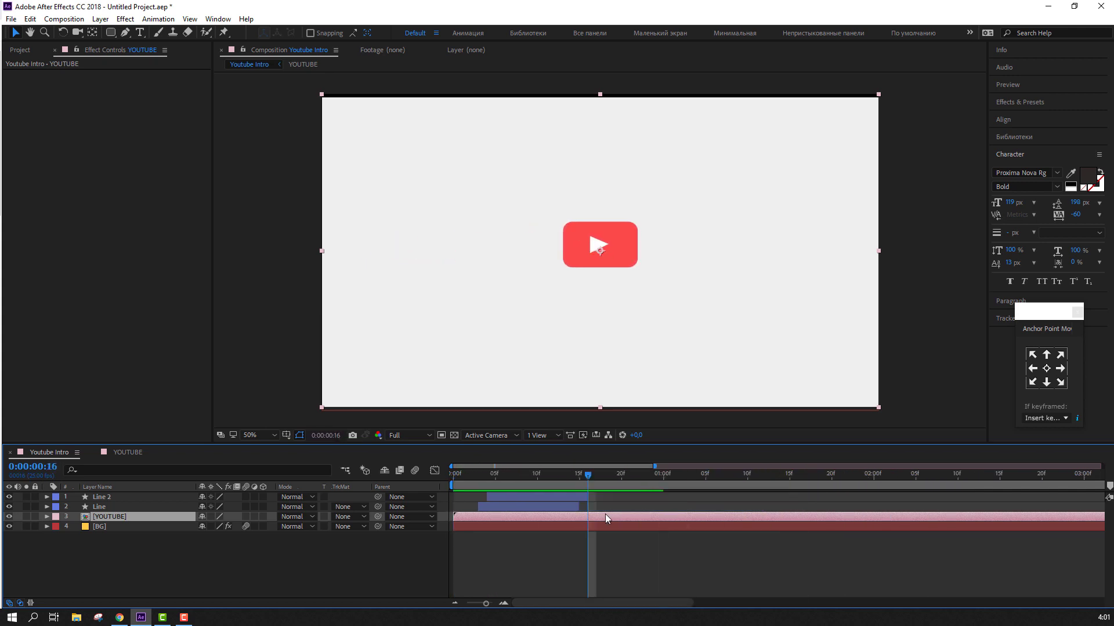
- Centre the logo and VOLTAGE text using the Proportional Grid and Title/Action Safe guides
{"action": "left_click_drag", "start_coordinate": [536, 481], "coordinate": [642, 482]}
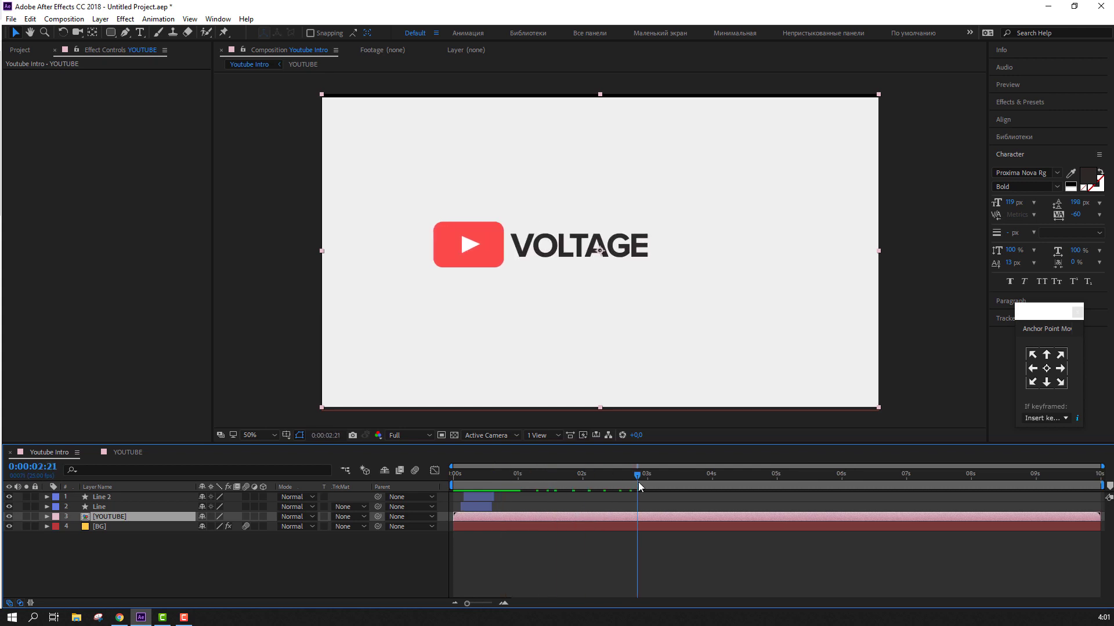
{"action": "left_click_drag", "start_coordinate": [464, 232], "coordinate": [531, 247]}
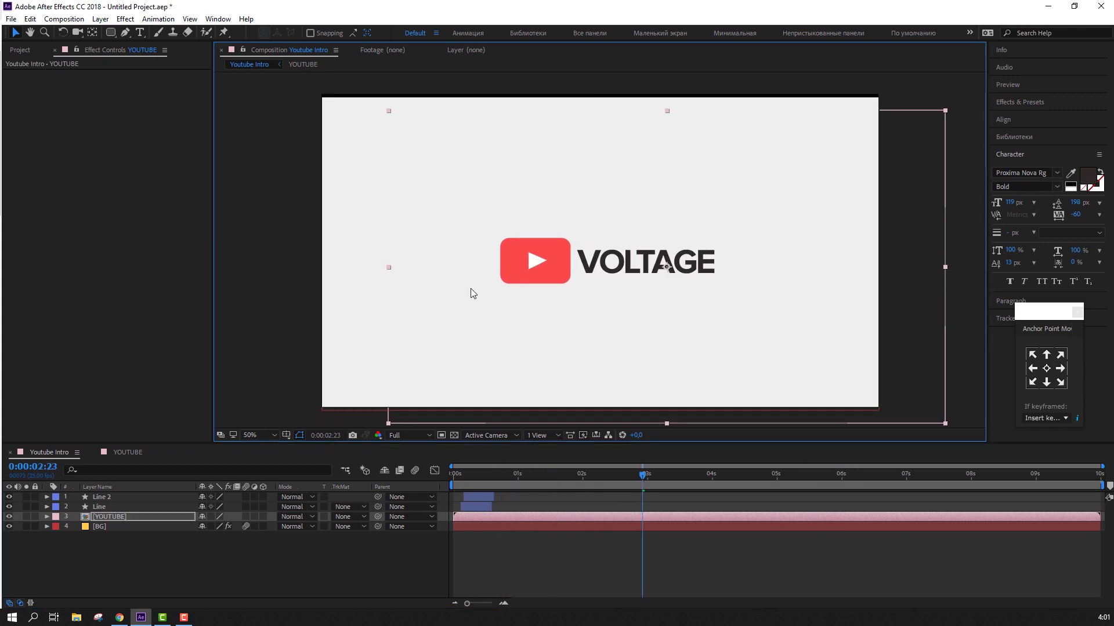
{"action": "left_click", "coordinate": [286, 435]}
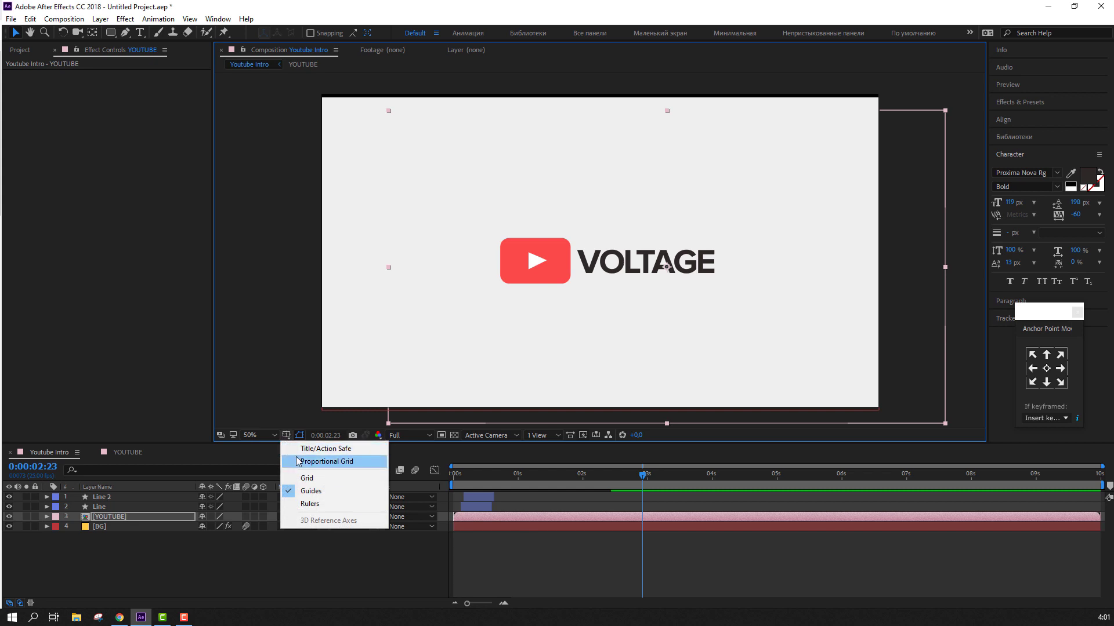
{"action": "left_click", "coordinate": [316, 462]}
{"action": "left_click_drag", "start_coordinate": [545, 269], "coordinate": [531, 274]}
{"action": "left_click", "coordinate": [286, 435]}
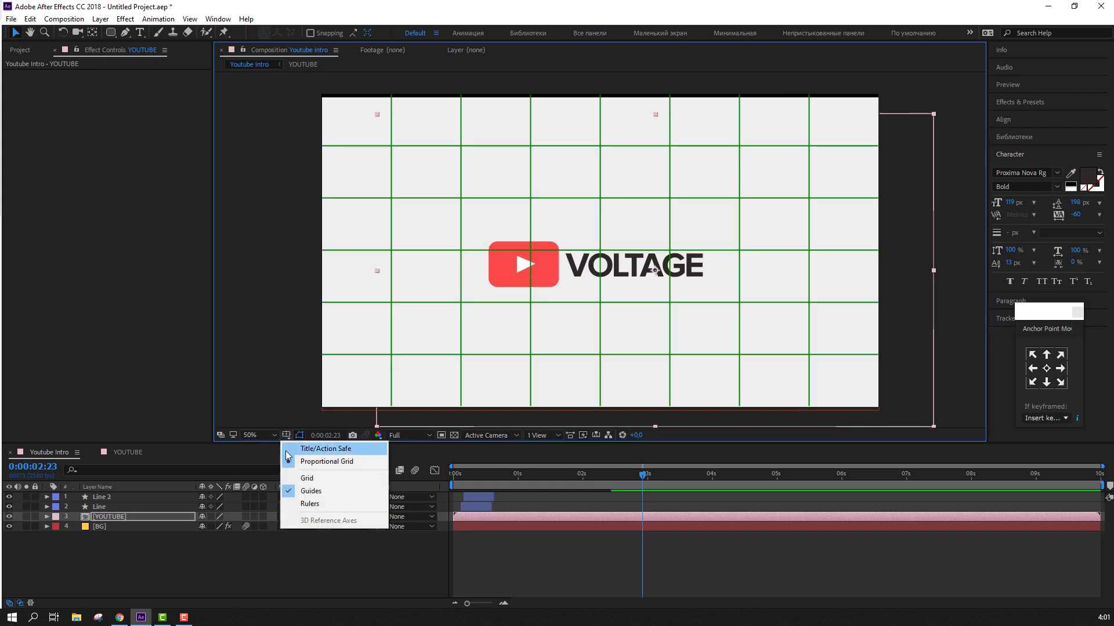
{"action": "left_click", "coordinate": [317, 462]}
{"action": "left_click", "coordinate": [286, 435]}
{"action": "left_click", "coordinate": [314, 445]}
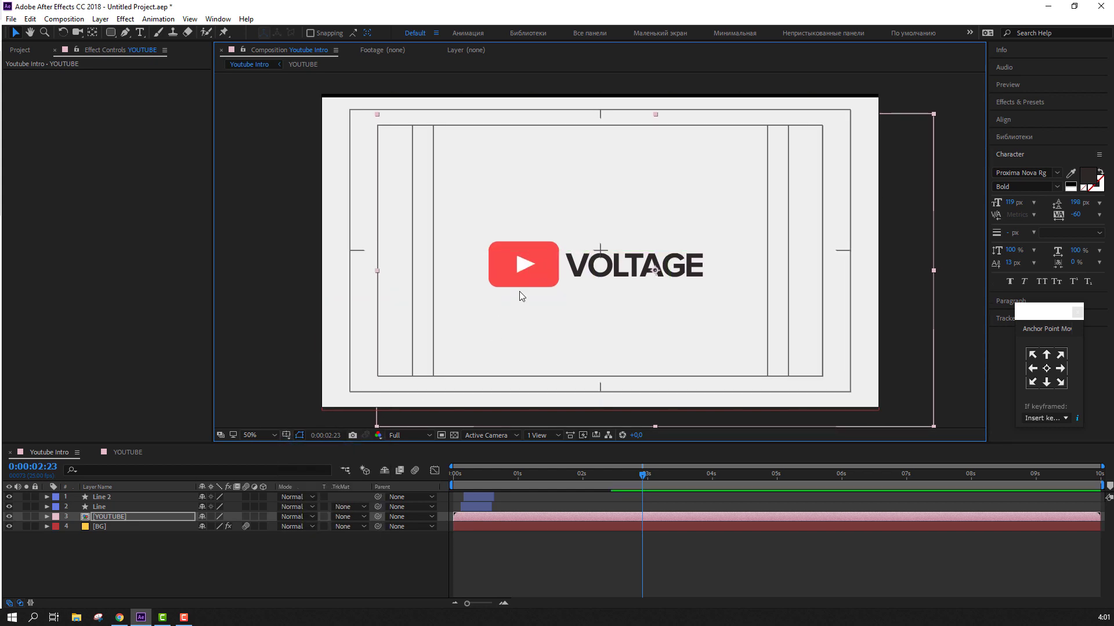
{"action": "left_click_drag", "start_coordinate": [536, 267], "coordinate": [534, 258]}
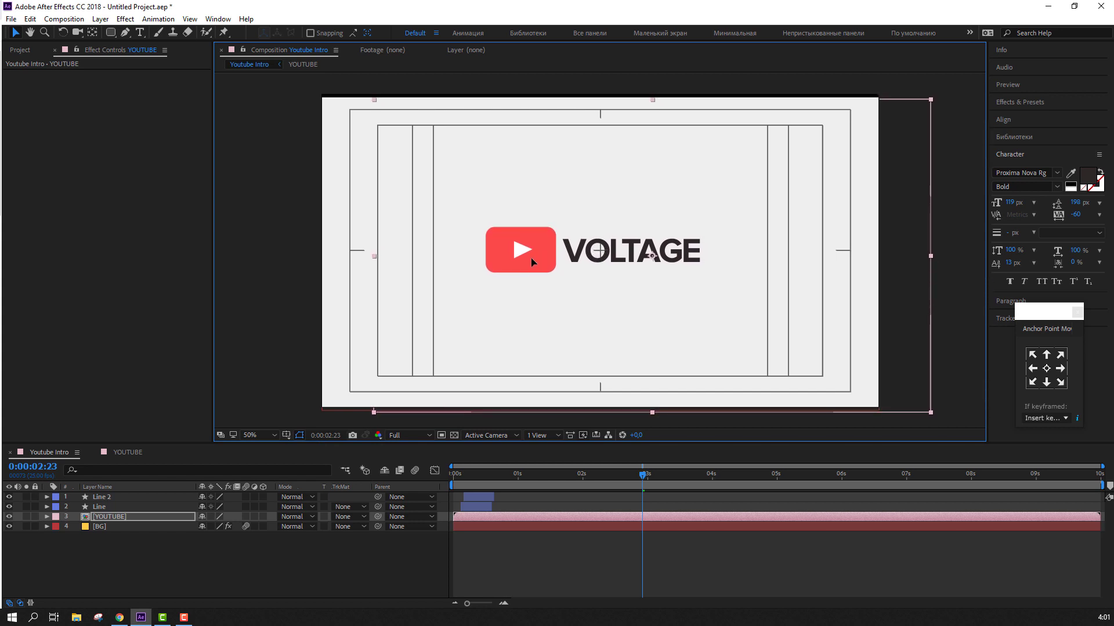
- Shift Line 2 slightly later and turn on Motion Blur switches for the line and logo layers
{"action": "left_click_drag", "start_coordinate": [479, 479], "coordinate": [469, 473]}
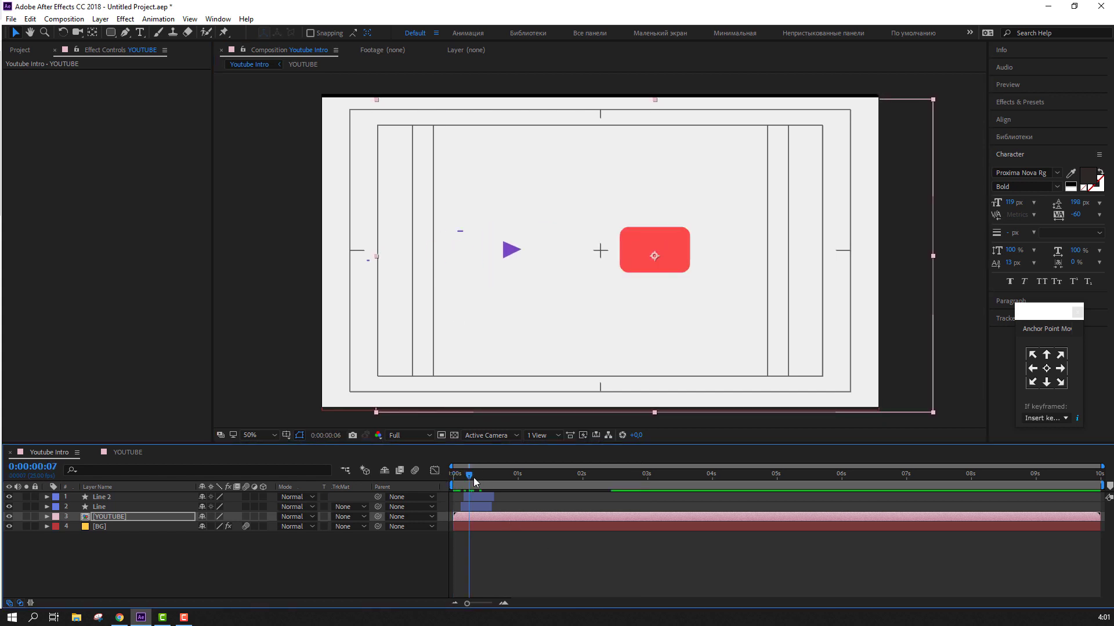
{"action": "left_click", "coordinate": [481, 507]}
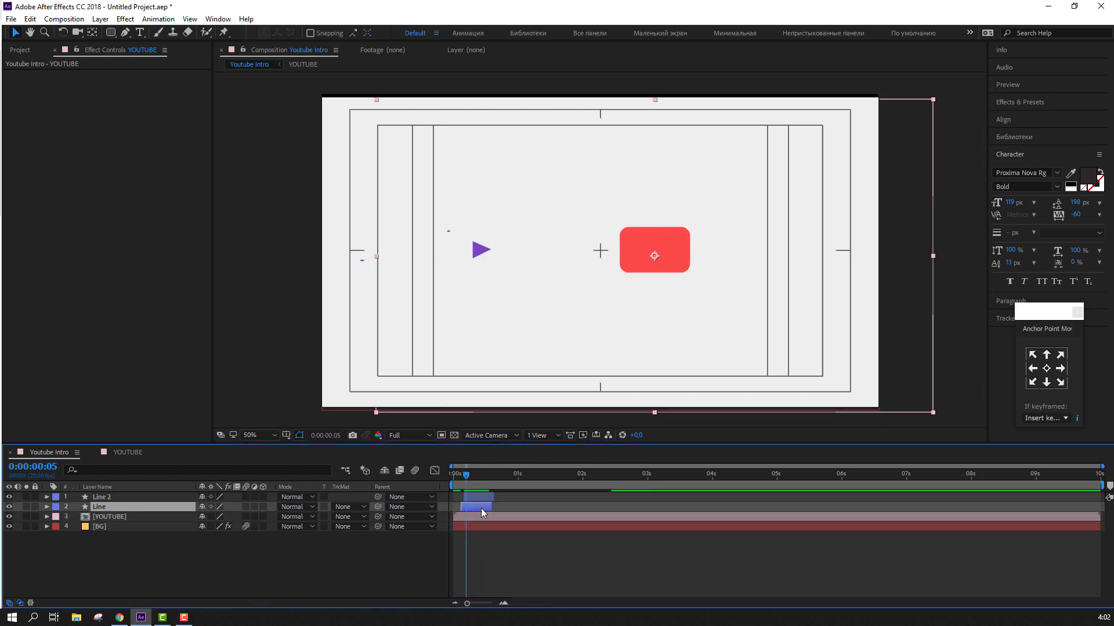
{"action": "left_click", "coordinate": [478, 497], "text": "shift"}
{"action": "left_click", "coordinate": [434, 269]}
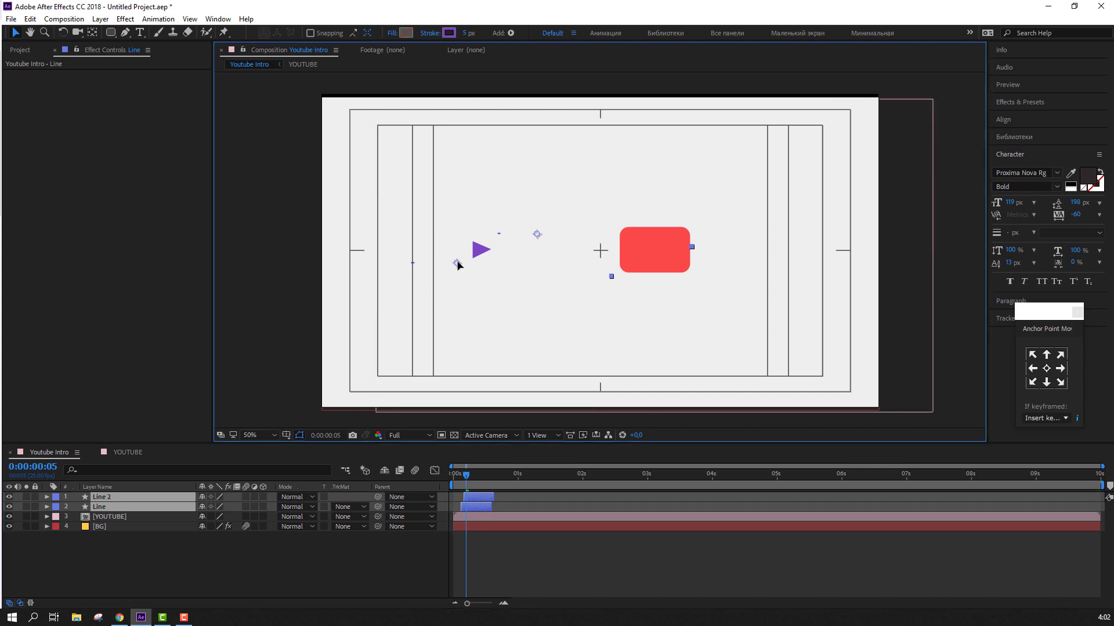
{"action": "left_click", "coordinate": [533, 543]}
{"action": "key", "text": "space"}
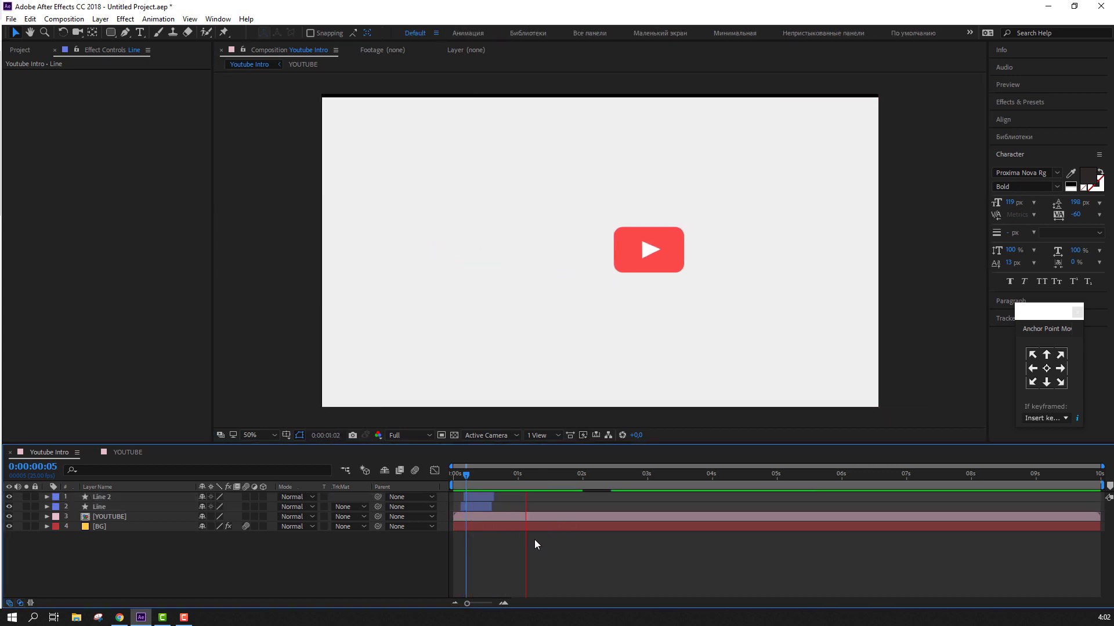
{"action": "left_click_drag", "start_coordinate": [474, 497], "coordinate": [480, 497]}
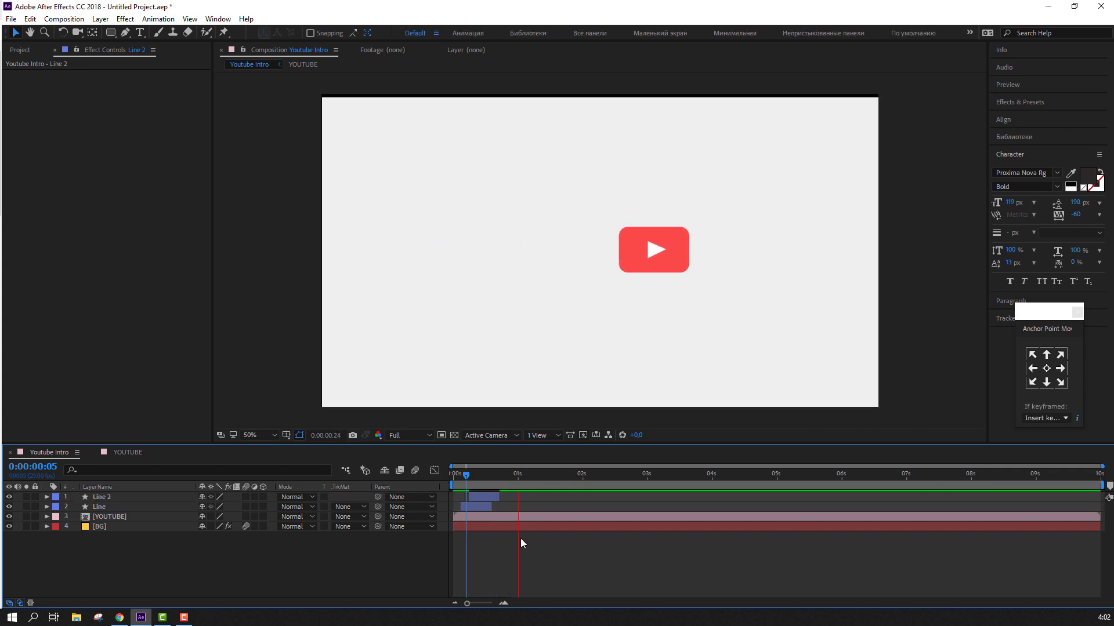
{"action": "key", "text": "space"}
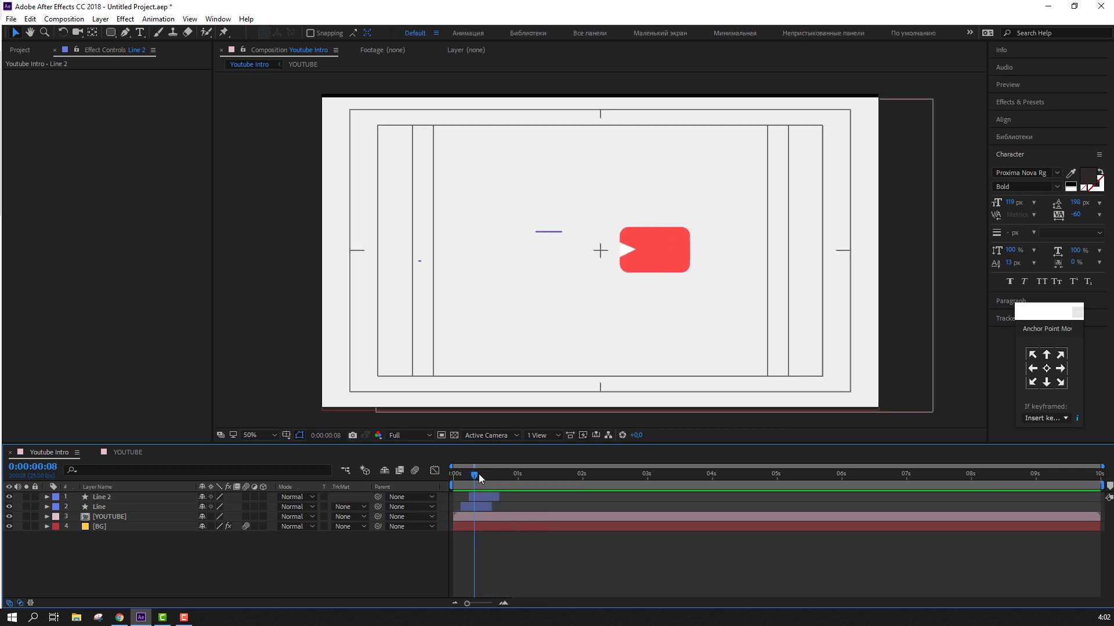
{"action": "left_click_drag", "start_coordinate": [479, 477], "coordinate": [475, 476]}
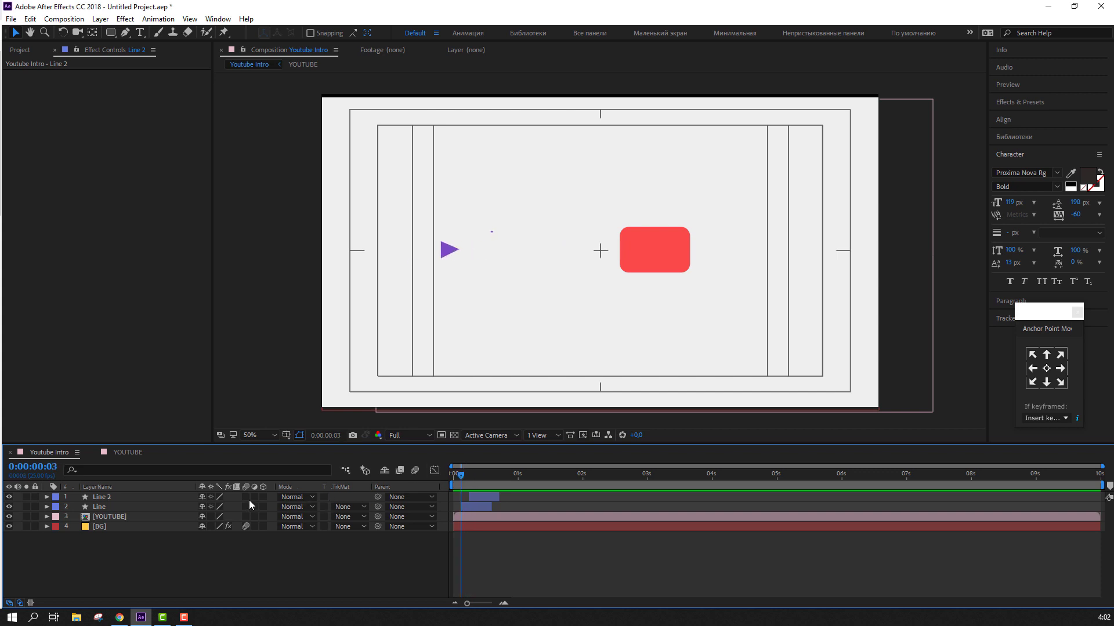
{"action": "left_click_drag", "start_coordinate": [246, 497], "coordinate": [246, 517]}
- Enable comp Motion Blur and turn on Motion Blur for VOLTAGE and Position Button inside the YOUTUBE precomp
{"action": "left_click", "coordinate": [414, 470]}
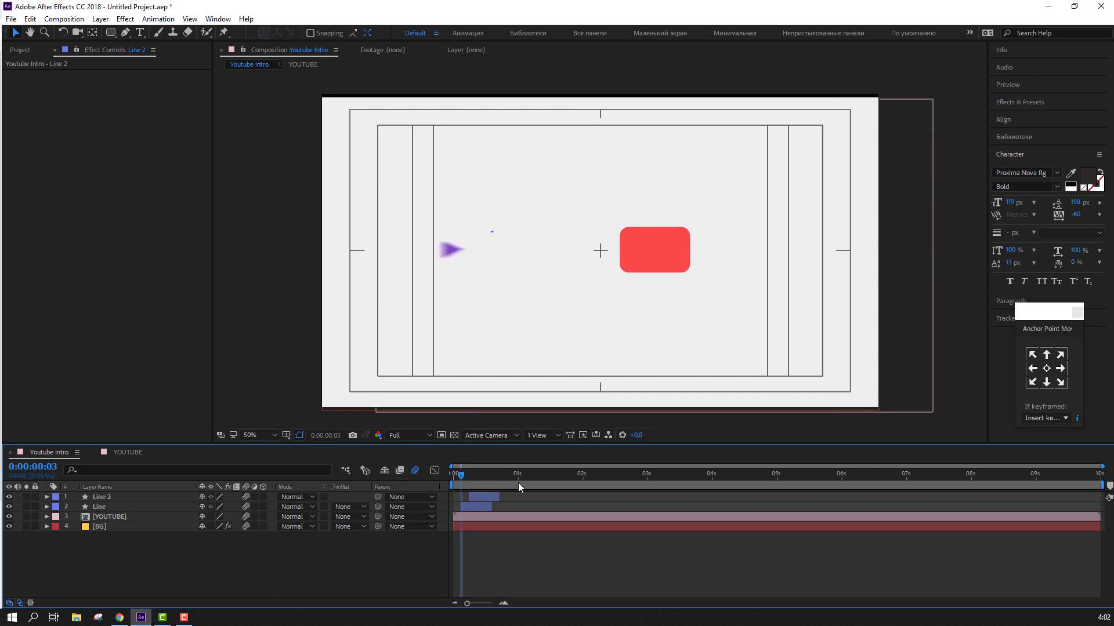
{"action": "left_click_drag", "start_coordinate": [523, 472], "coordinate": [570, 473]}
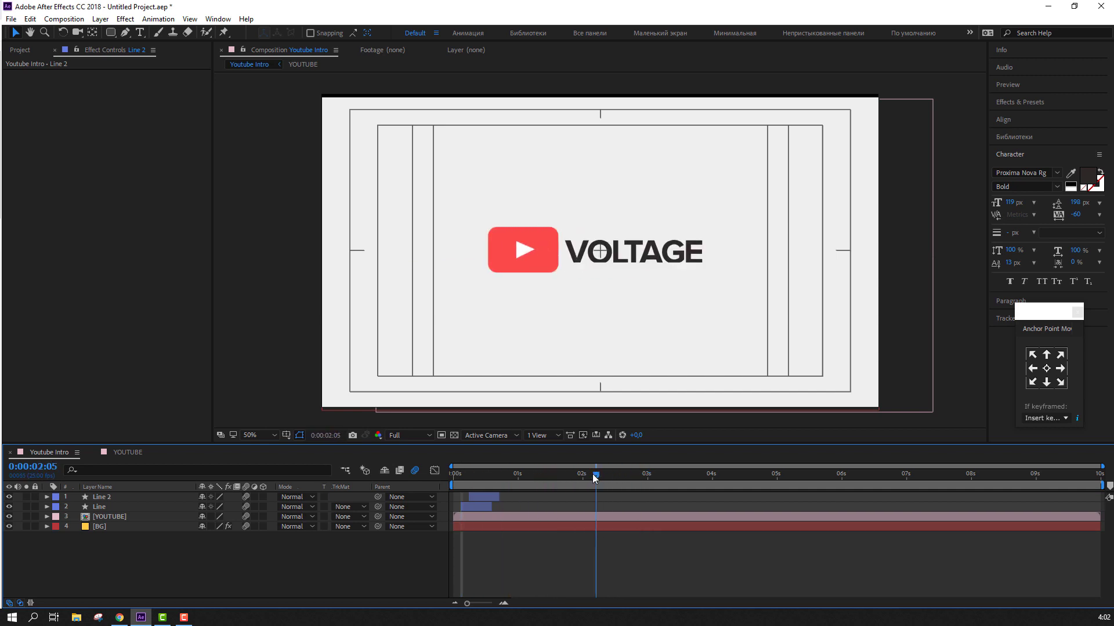
{"action": "double_click", "coordinate": [174, 517]}
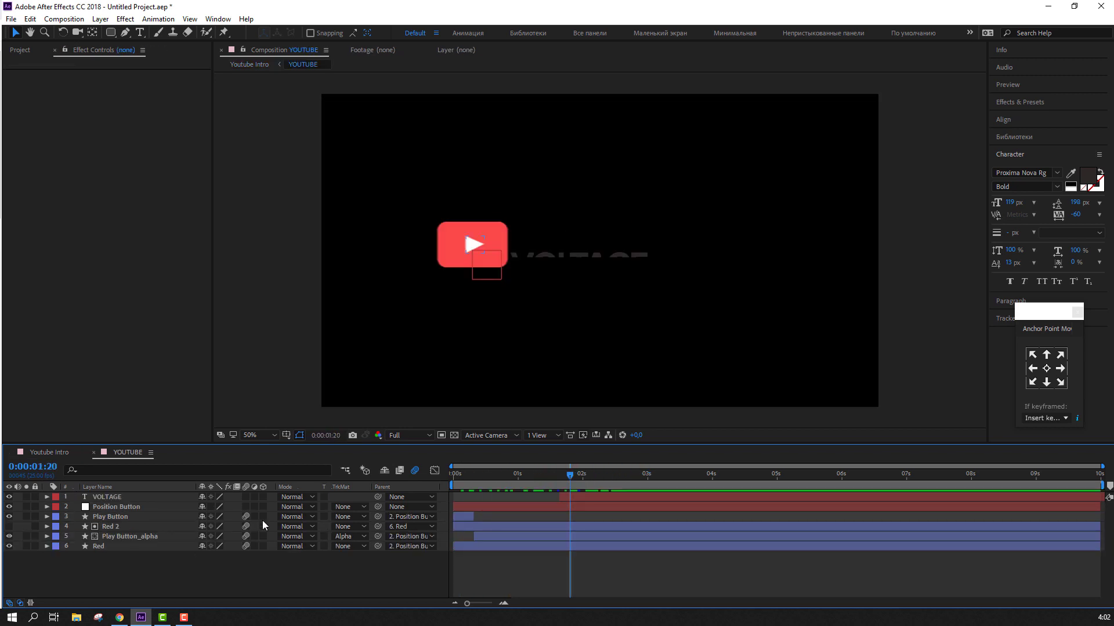
{"action": "left_click_drag", "start_coordinate": [245, 497], "coordinate": [245, 507]}
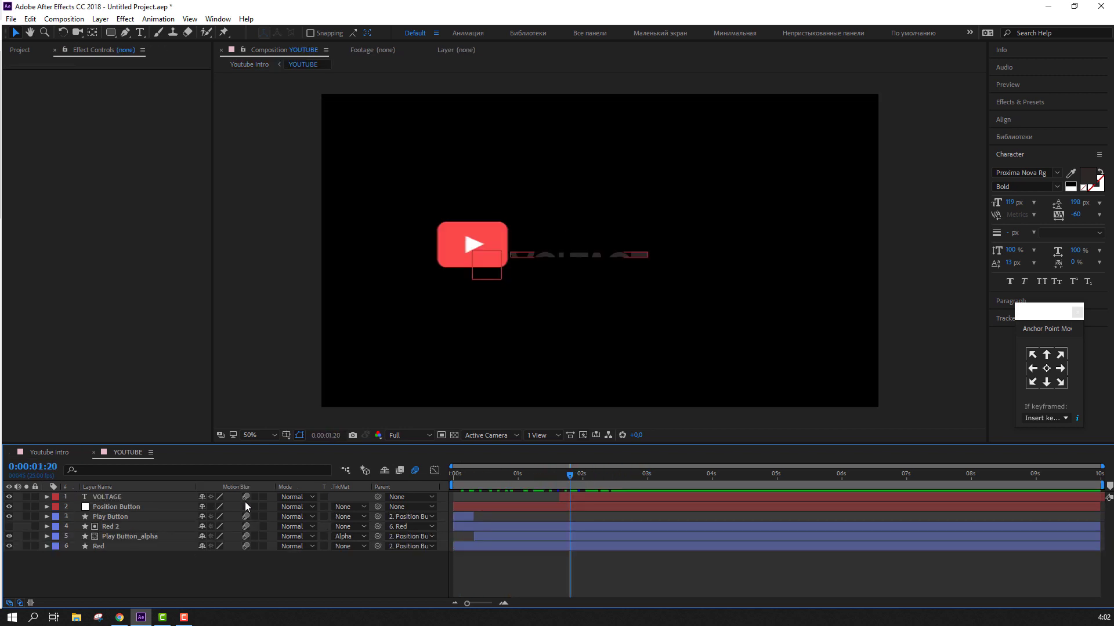
{"action": "left_click", "coordinate": [93, 452]}
- End the work area at 0:00:03:10, hide the Title/Action Safe guides, and preview the intro
{"action": "left_click_drag", "start_coordinate": [586, 475], "coordinate": [673, 475]}
{"action": "key", "text": "n"}
{"action": "left_click", "coordinate": [541, 427]}
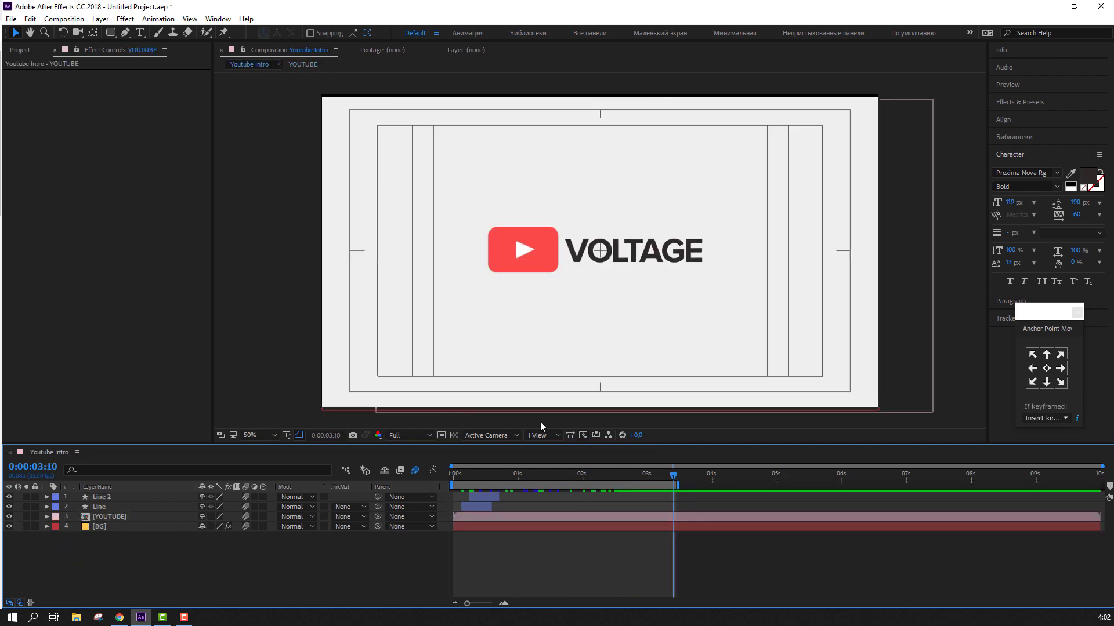
{"action": "left_click", "coordinate": [286, 435]}
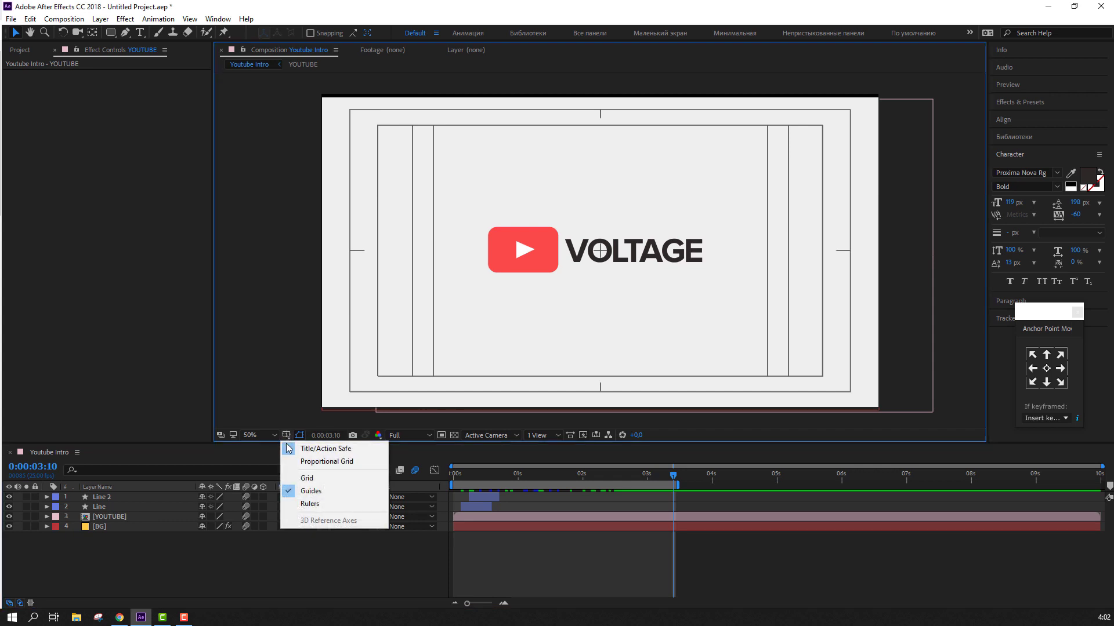
{"action": "left_click", "coordinate": [302, 448]}
{"action": "key", "text": "space"}
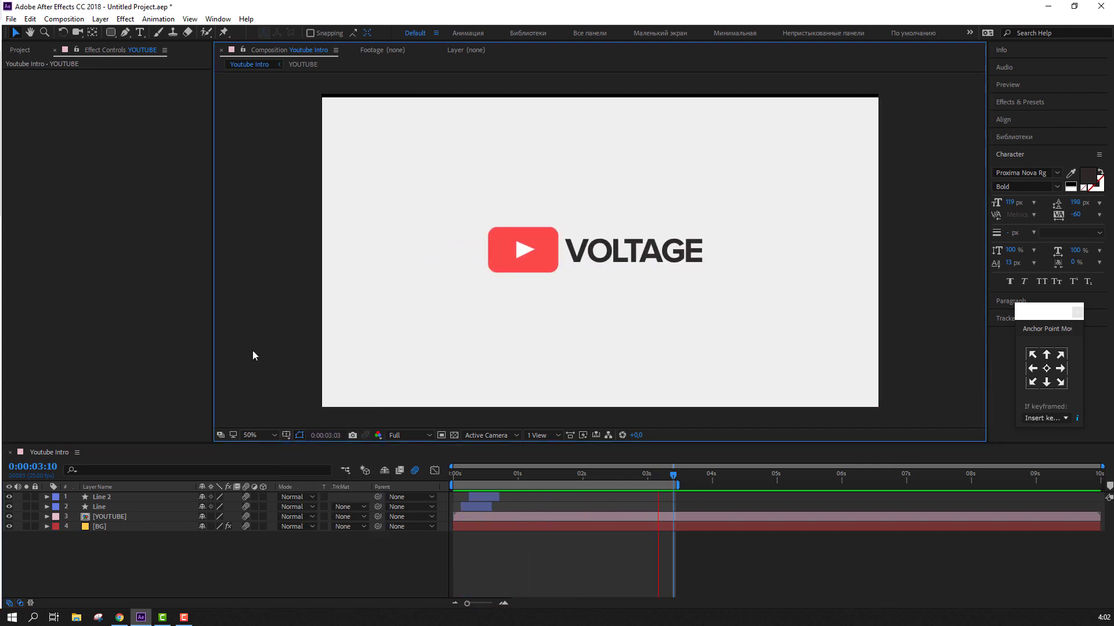
{"action": "key", "text": "comma"}
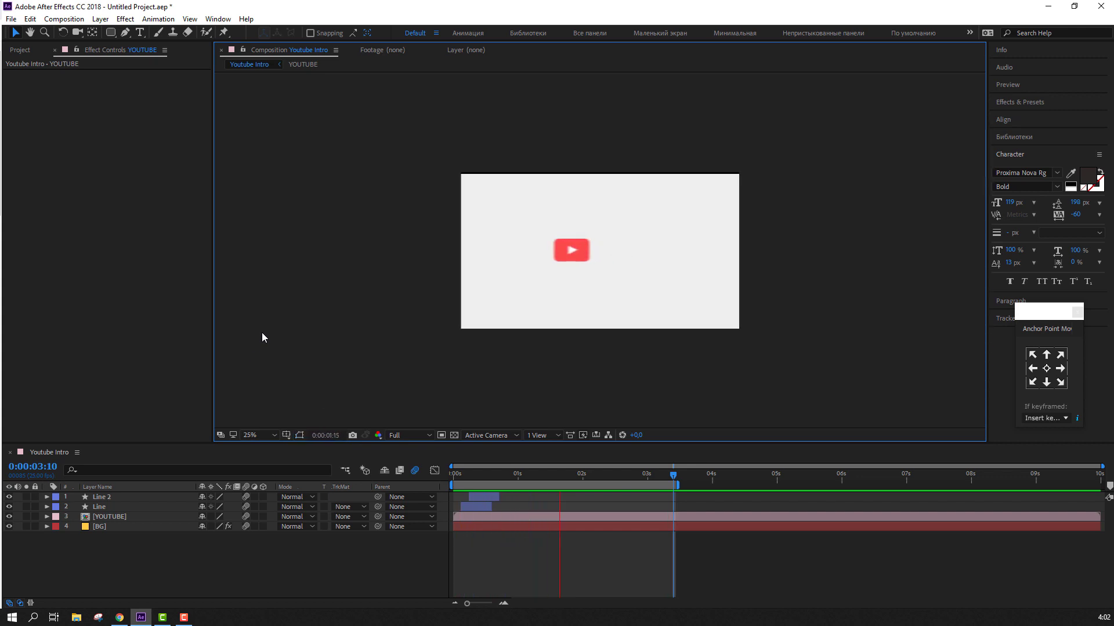
{"action": "key", "text": "period"}
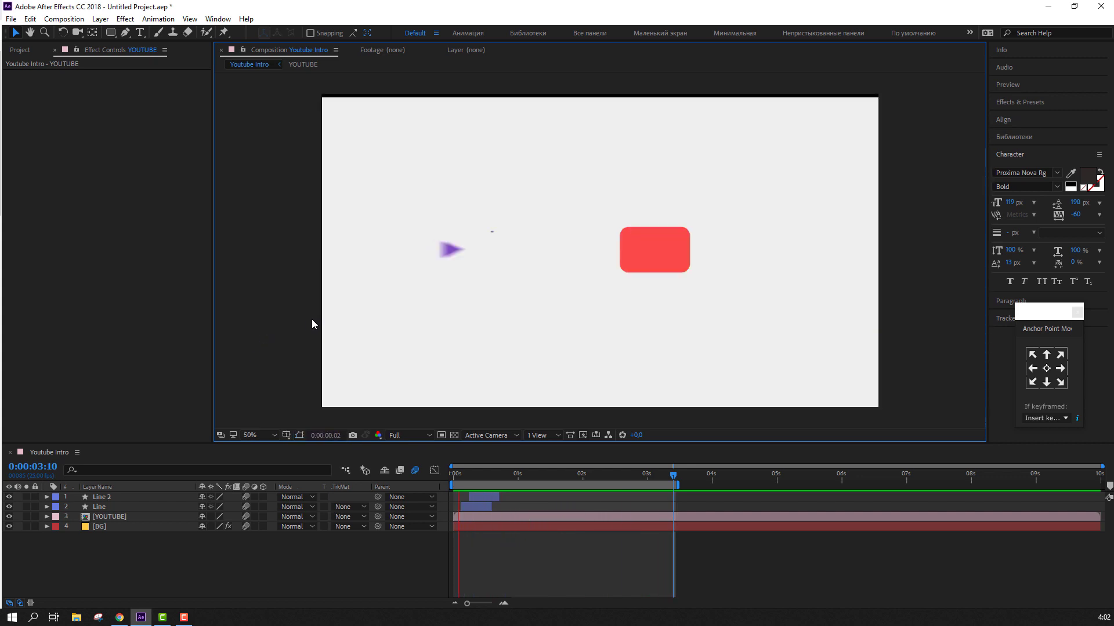